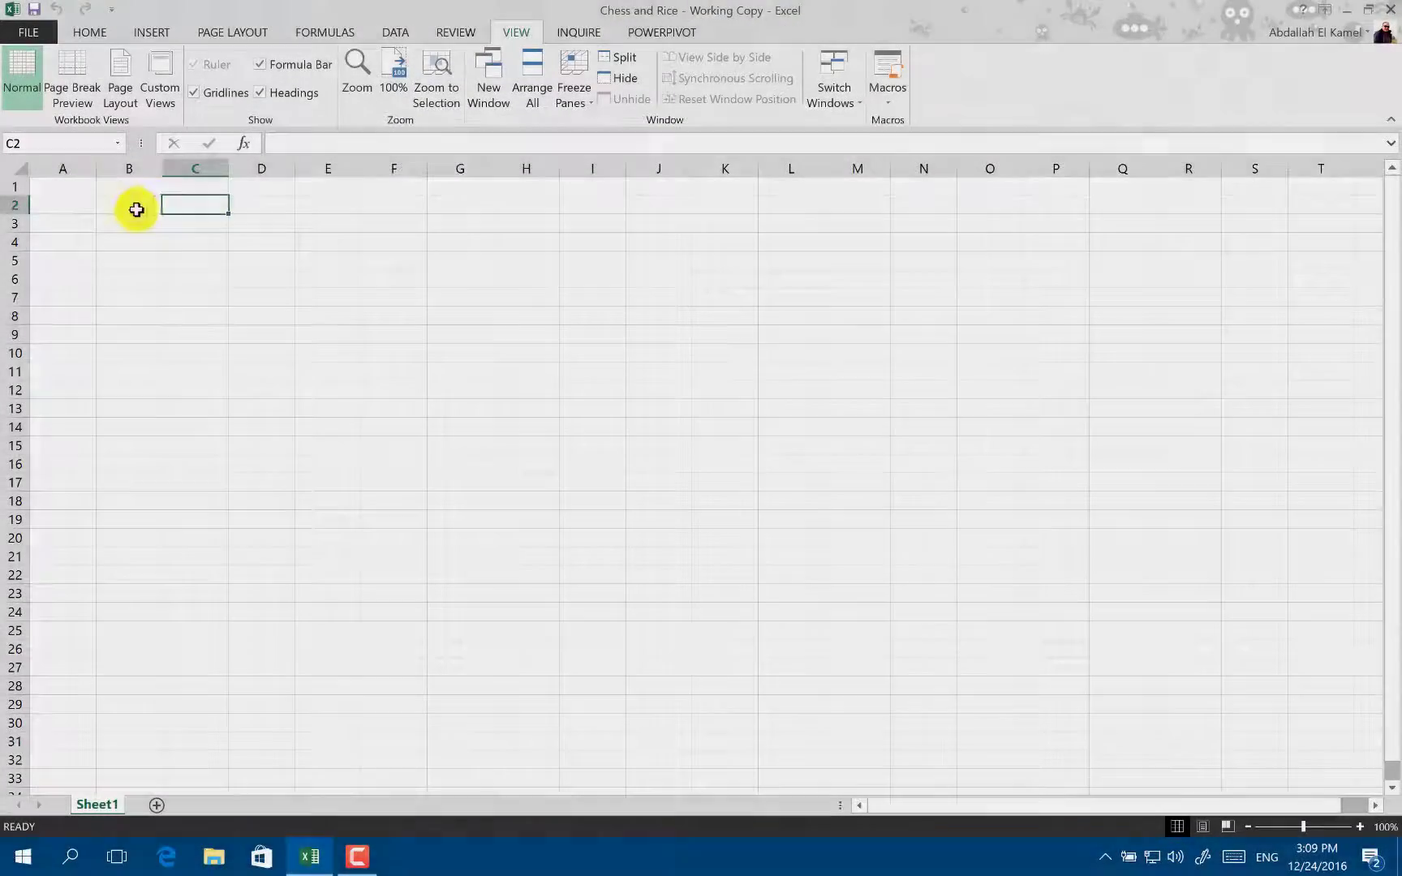
Create a table with headers at cell B2 and widen column B.
left_click(139, 206)
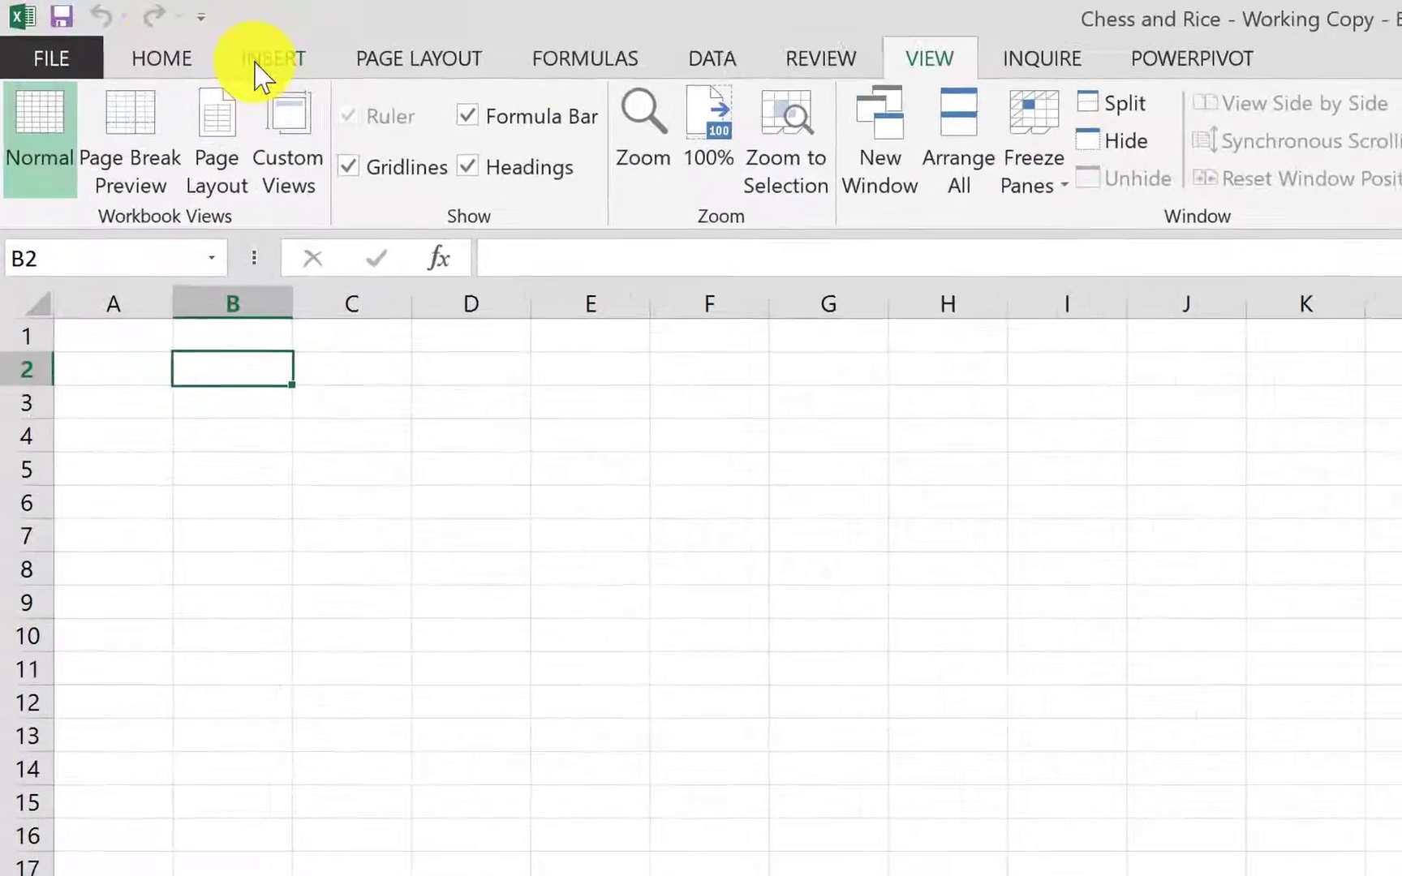
left_click(180, 38)
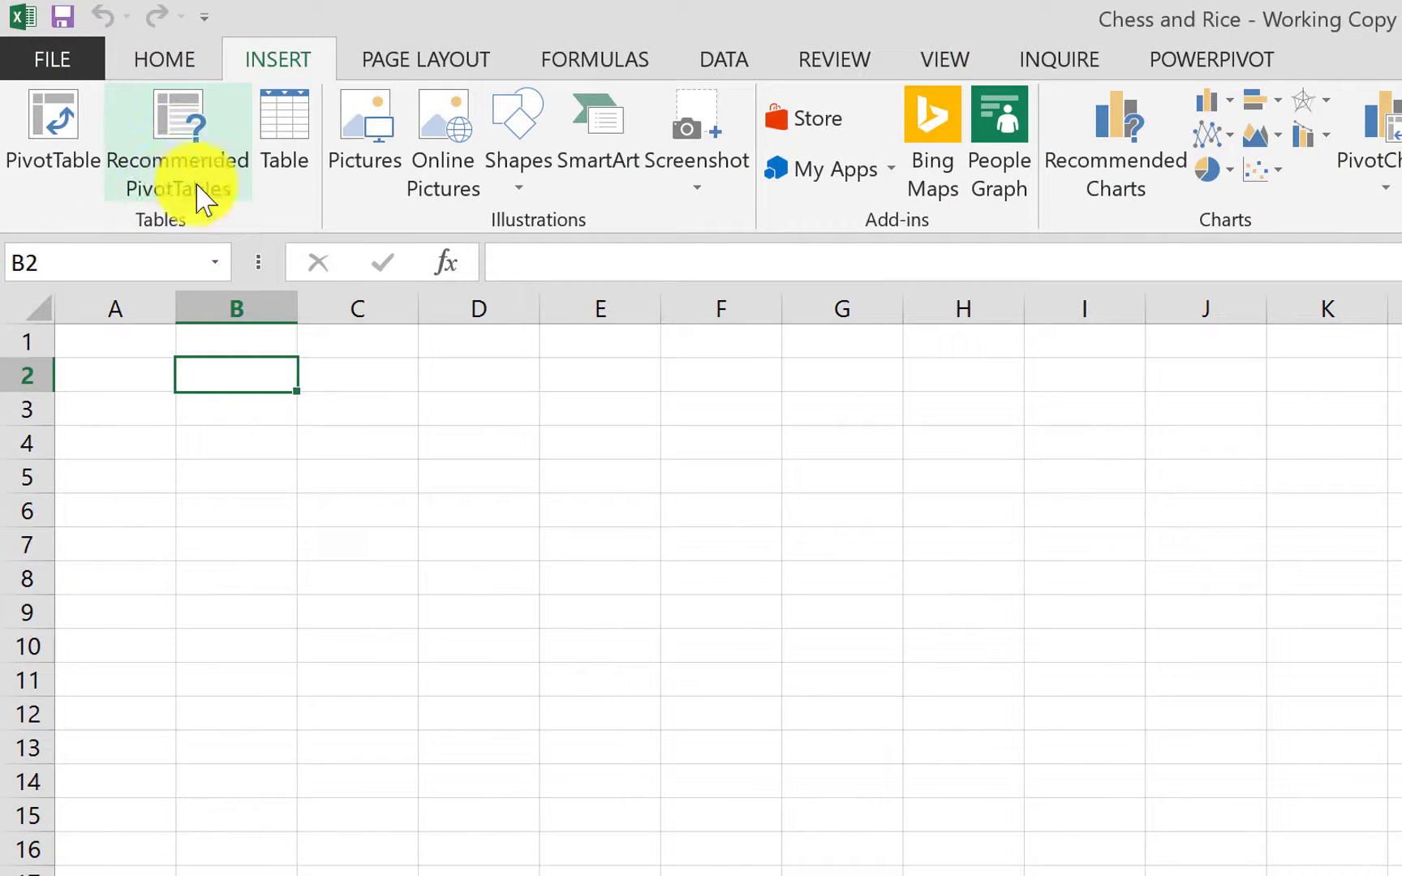
left_click(284, 134)
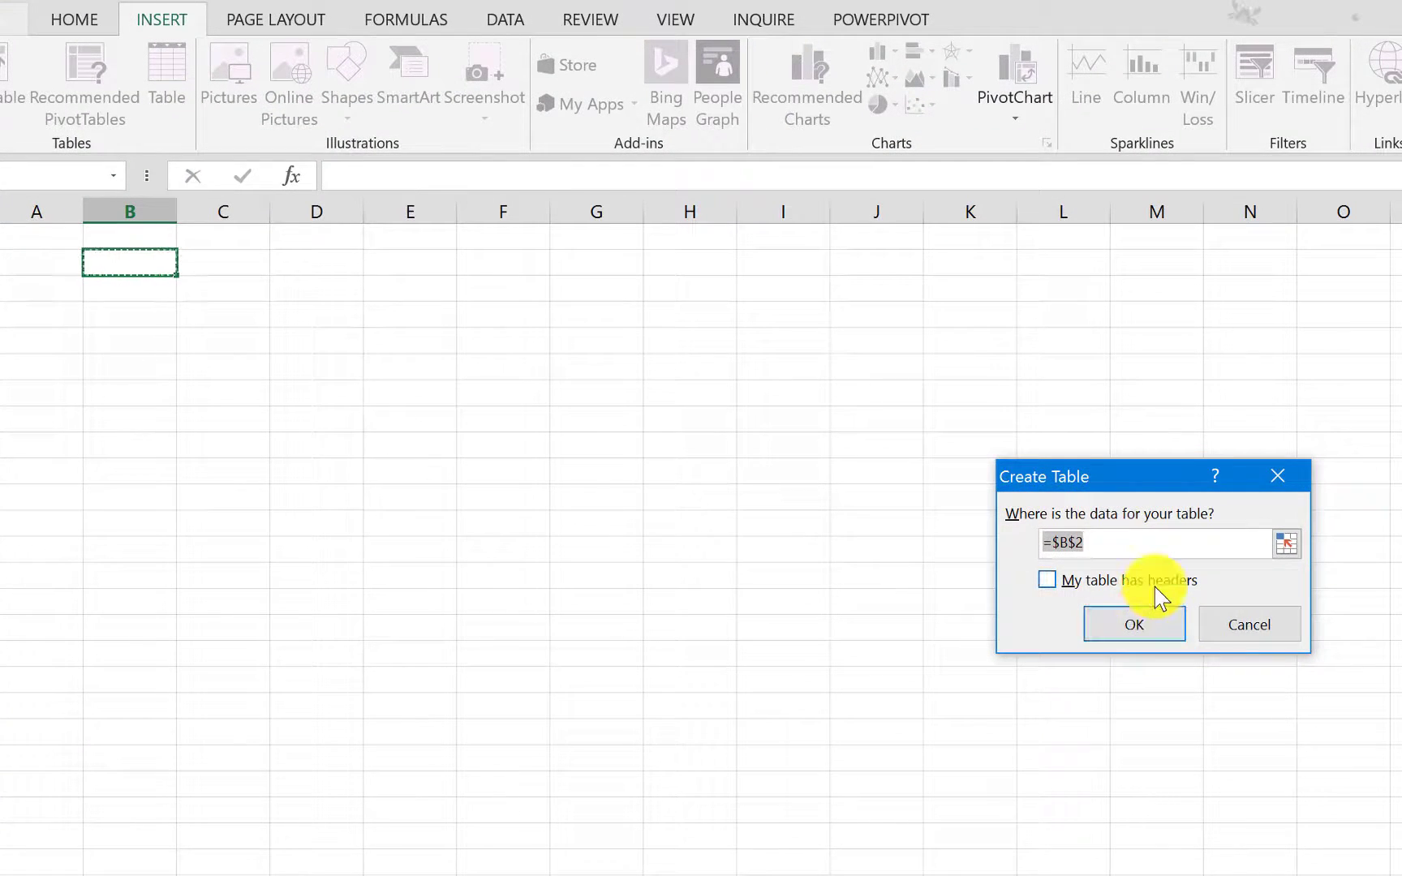
left_click(1157, 585)
left_click(1134, 628)
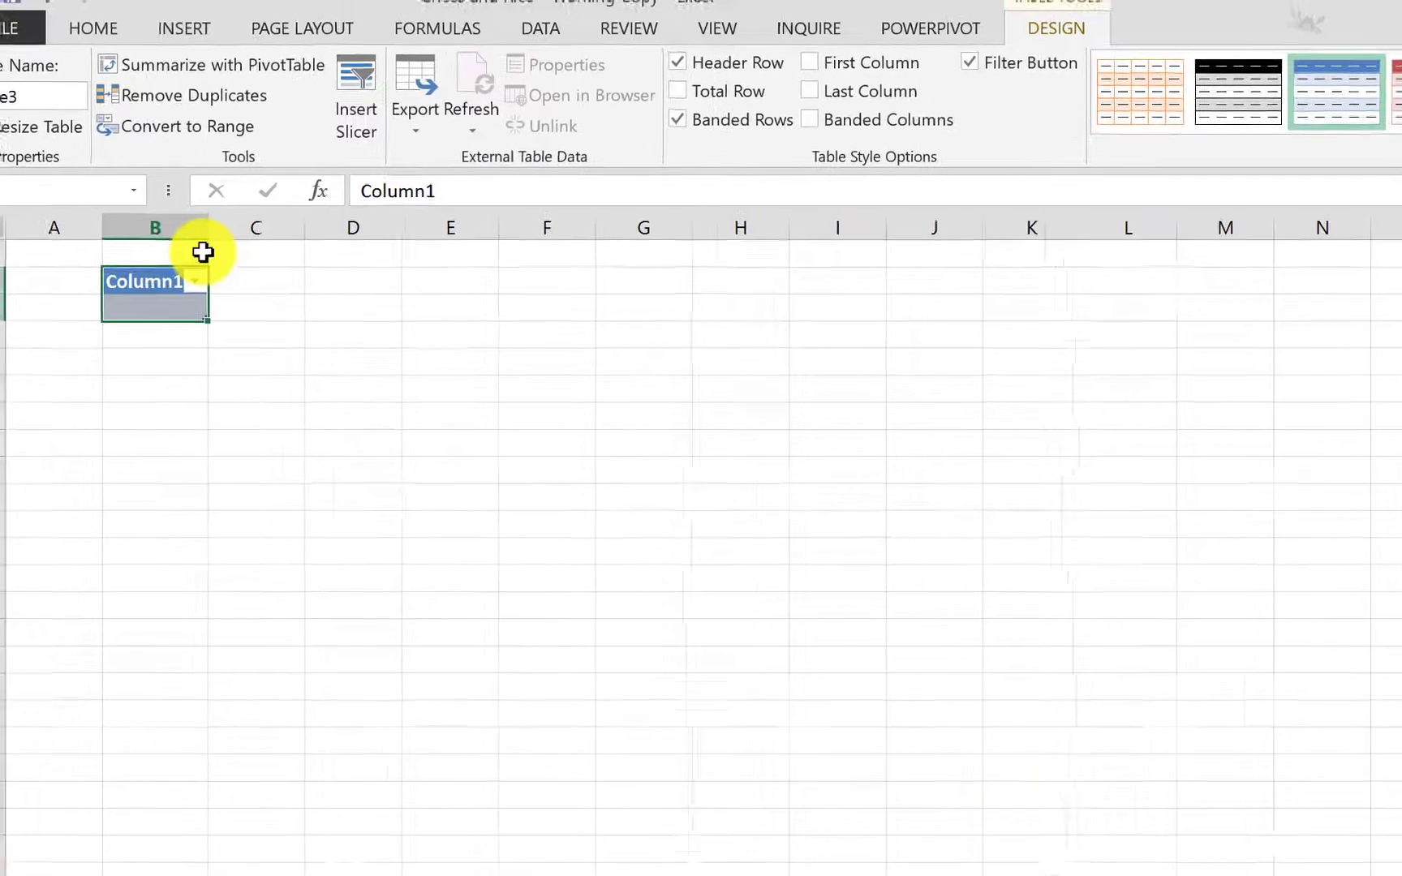
left_click_drag(208, 228, 261, 229)
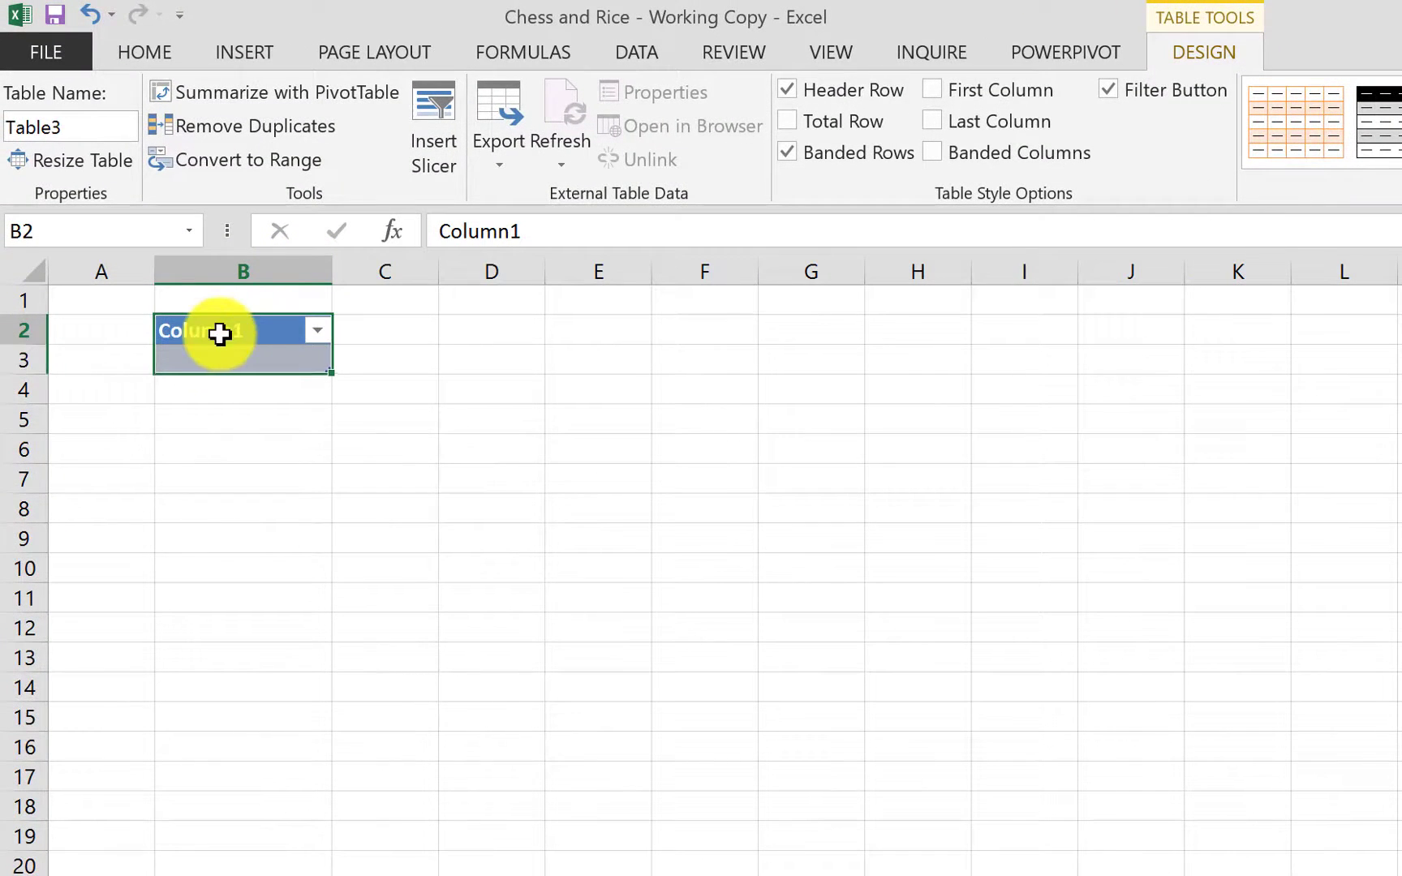
Rename the table's first column header to "Chess Square".
left_click(220, 333)
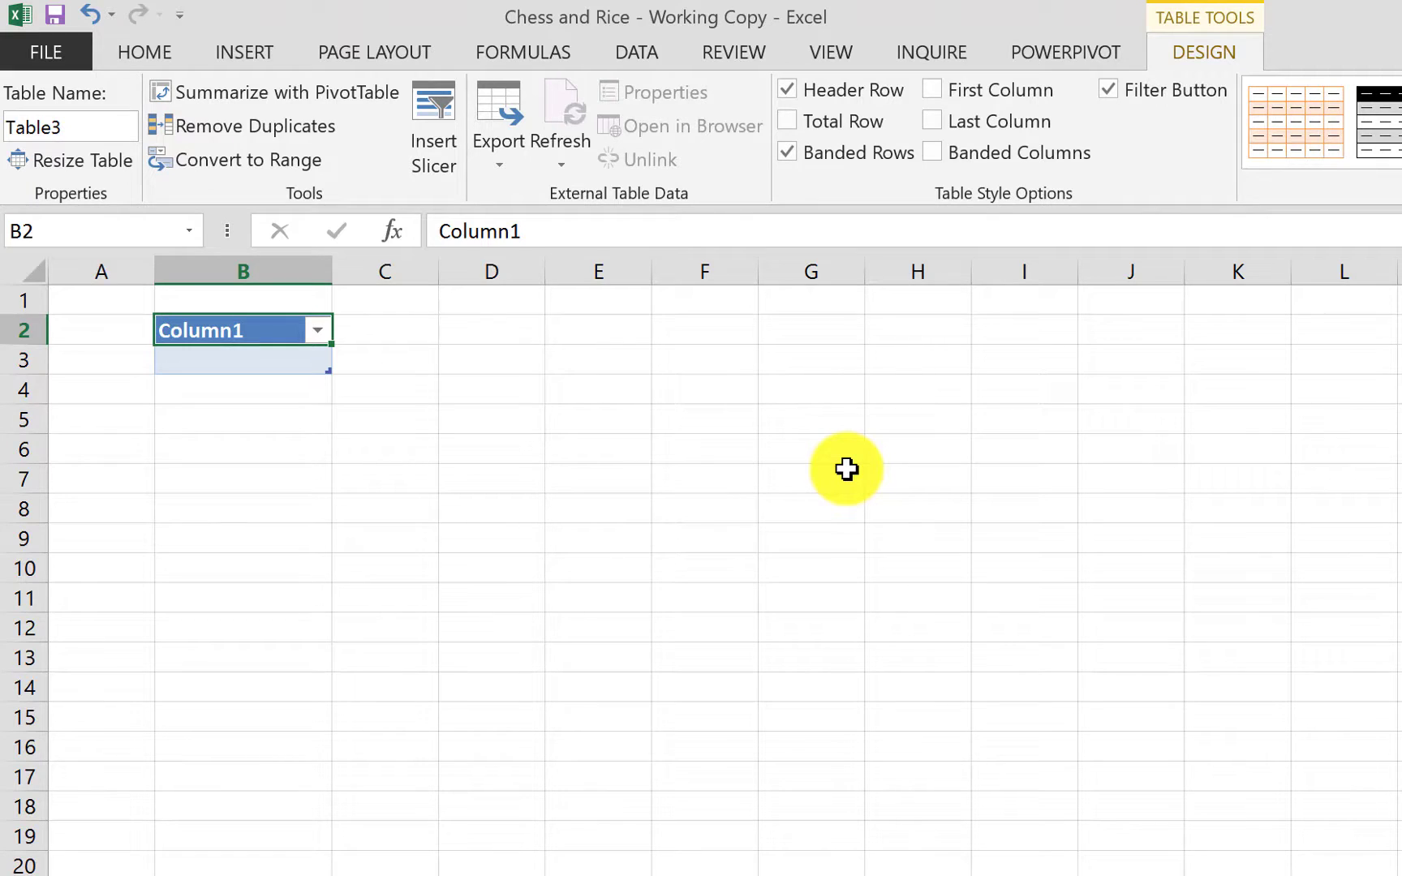
type("Che")
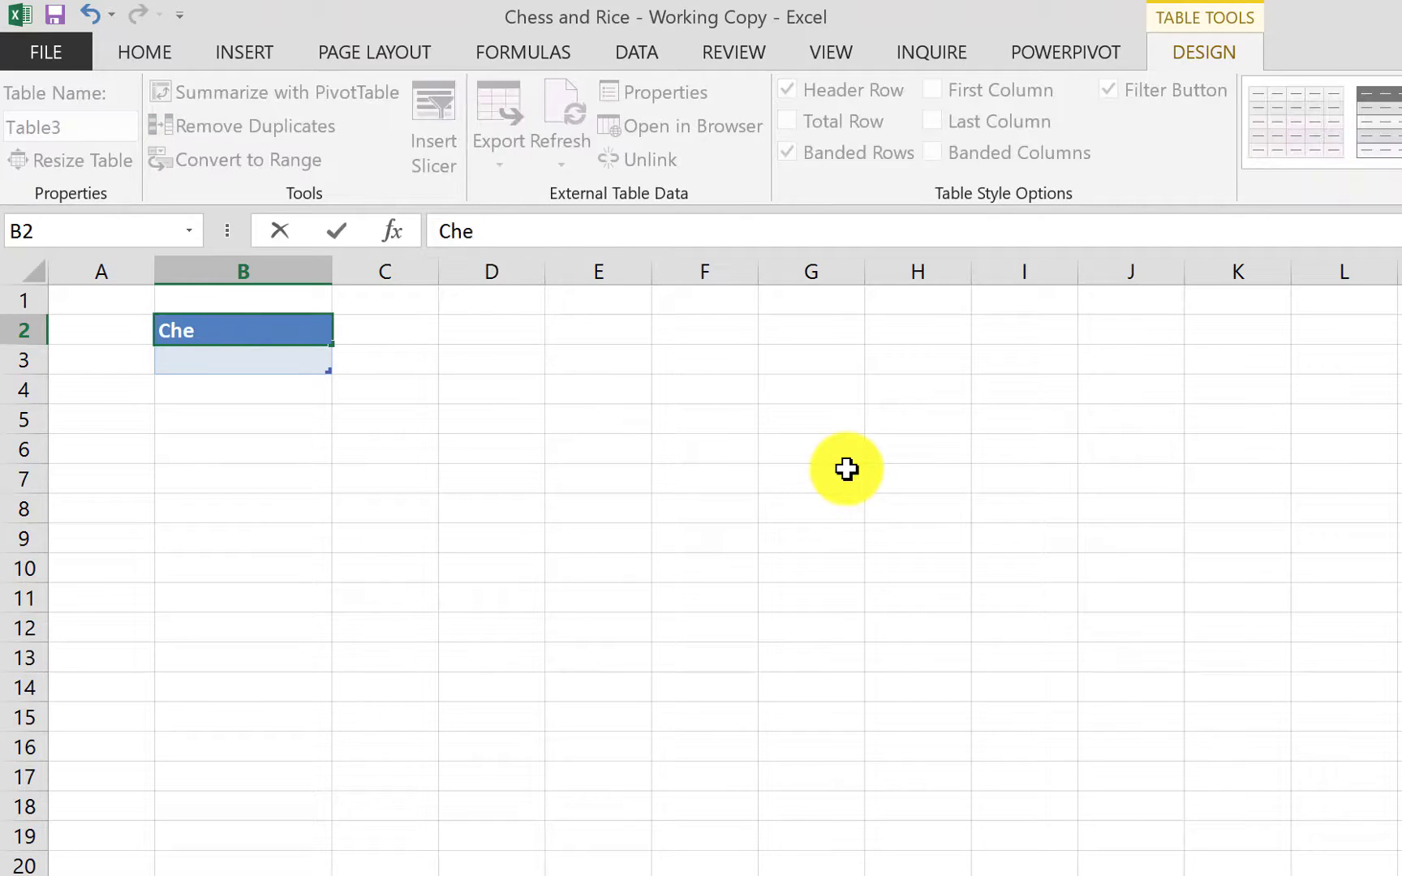
type("ss Square")
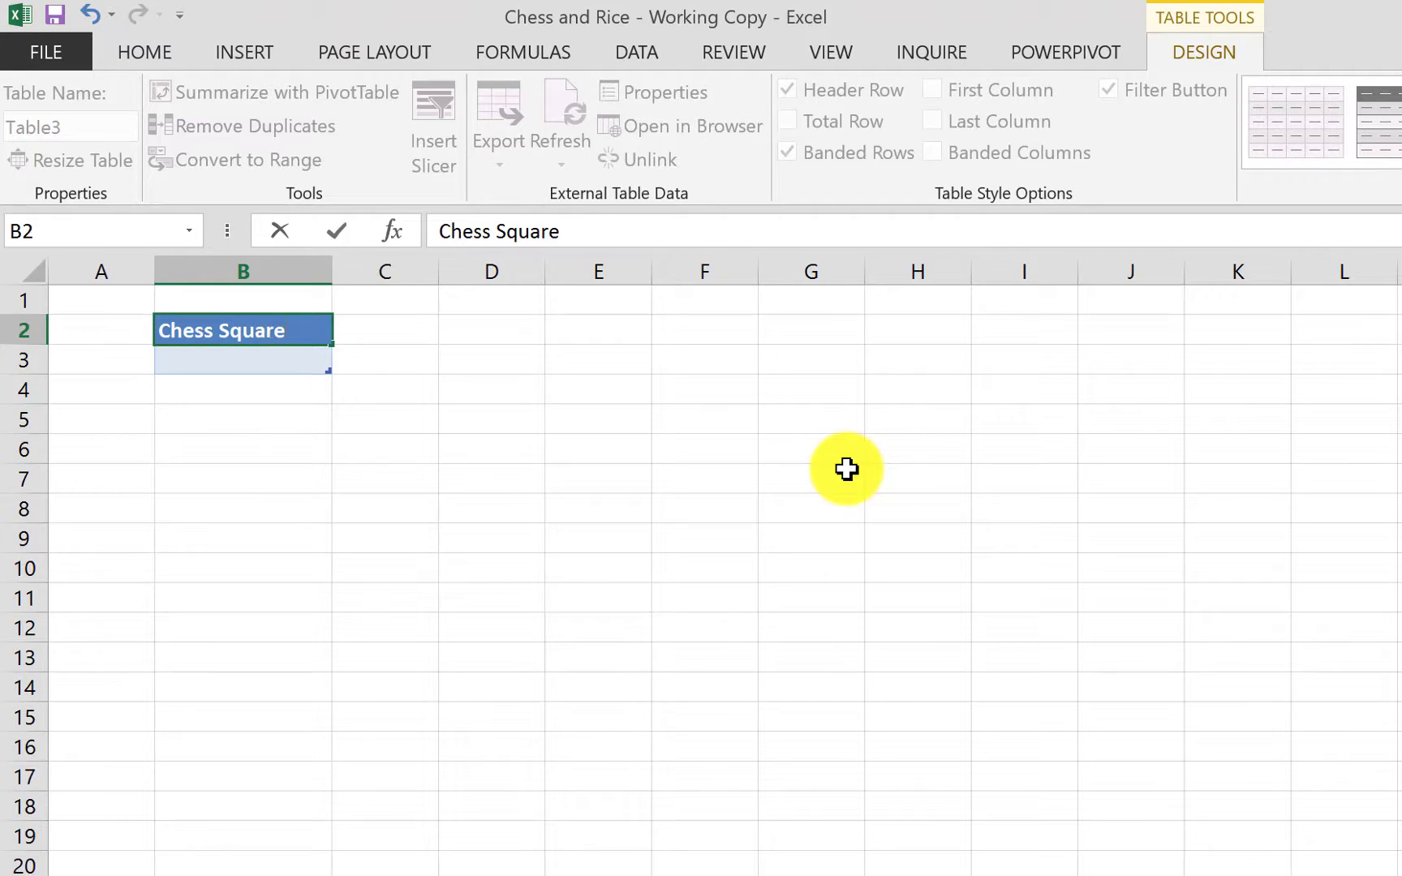
key("Return")
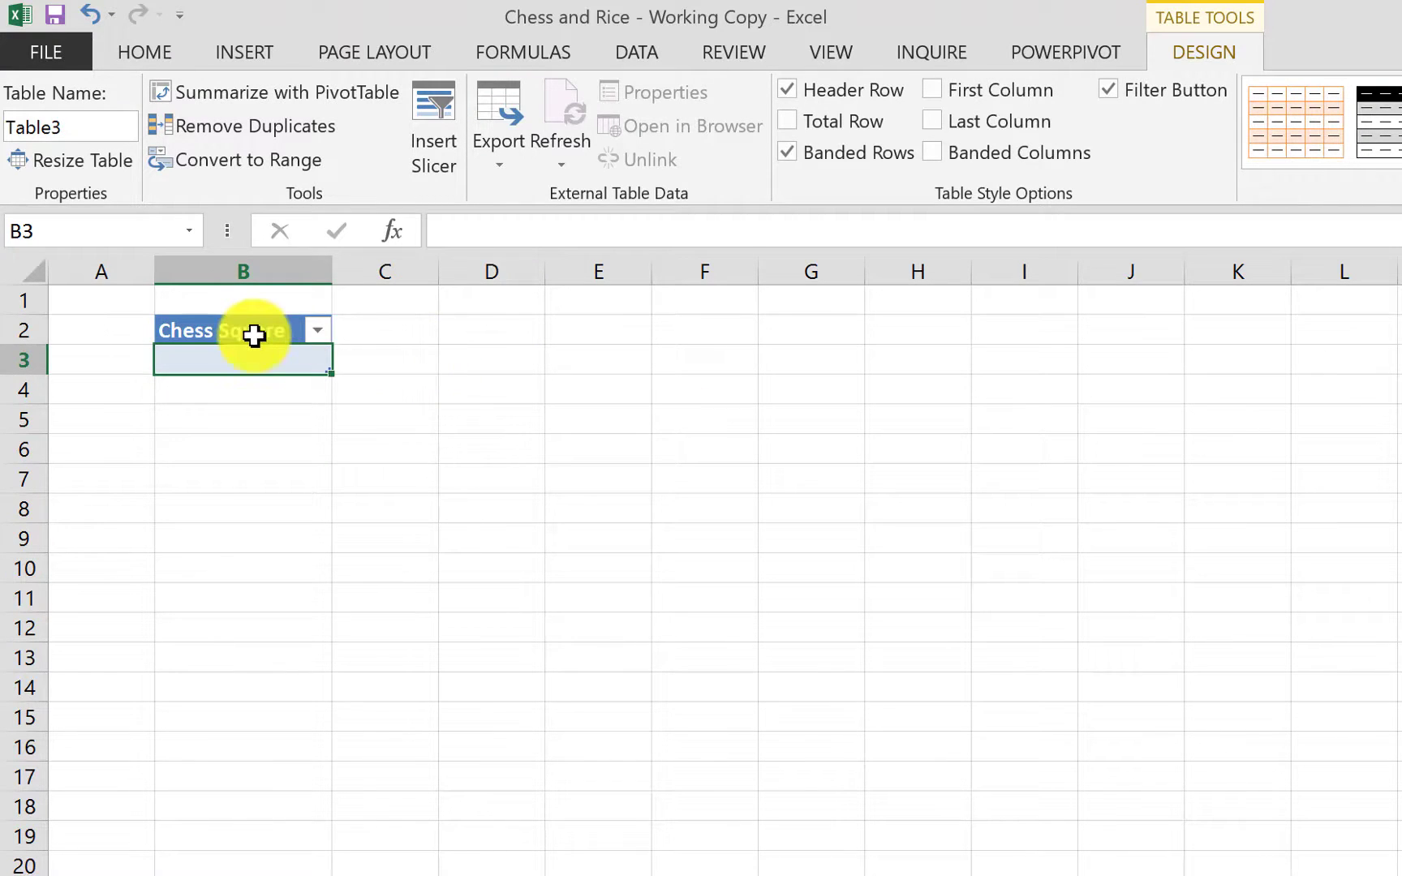
Enter 1 in the first row under Chess Square and fill it down to row 65.
type("1")
key("Return")
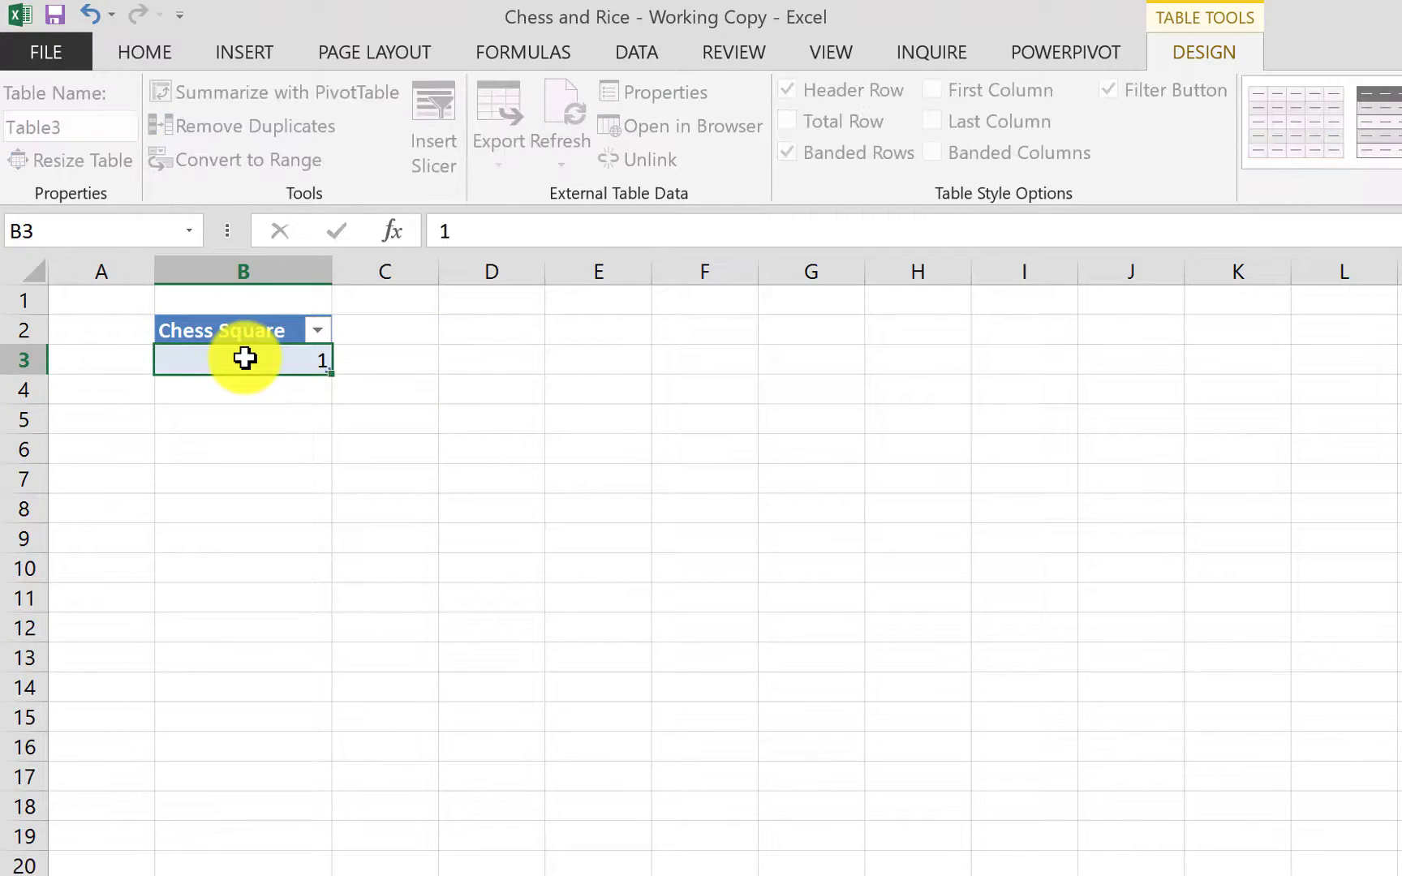
left_click(319, 360)
left_click_drag(332, 377, 295, 875)
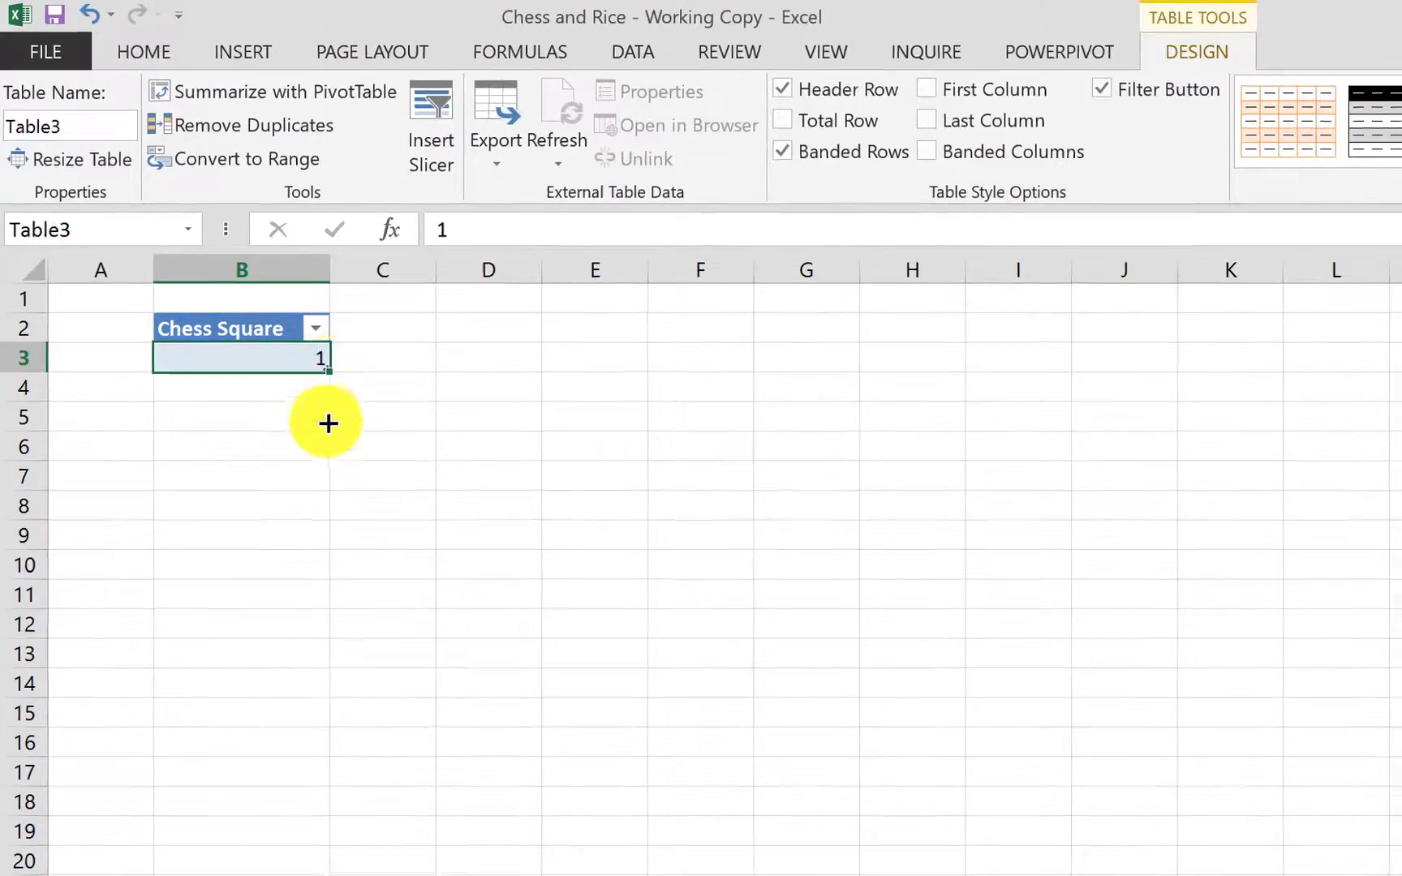
left_click_drag(208, 825, 192, 296)
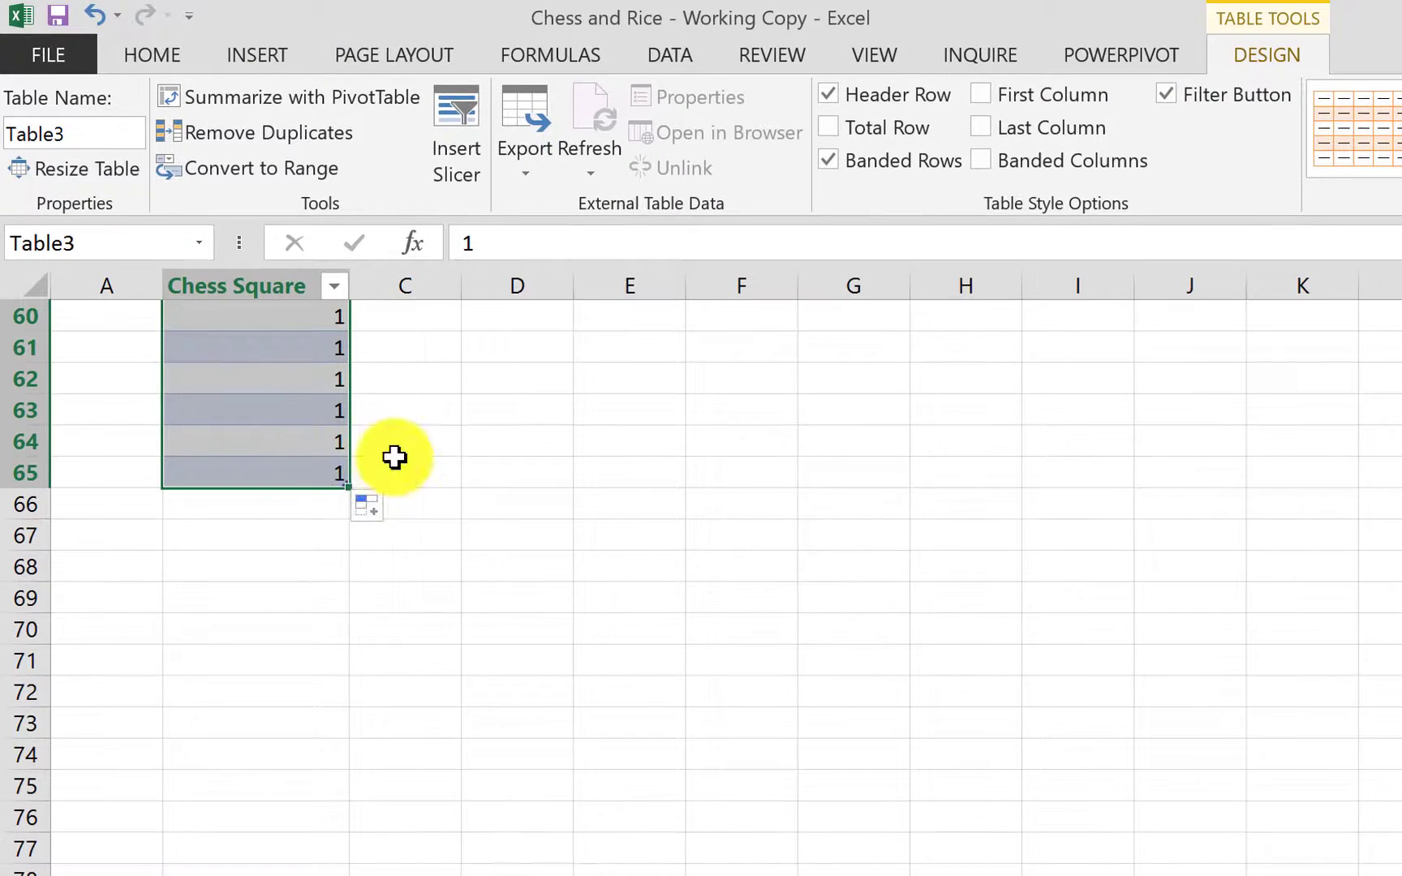
Change the filled Chess Square values into an incrementing number series.
left_click(366, 507)
left_click(389, 584)
scroll(390, 674, "down", 18)
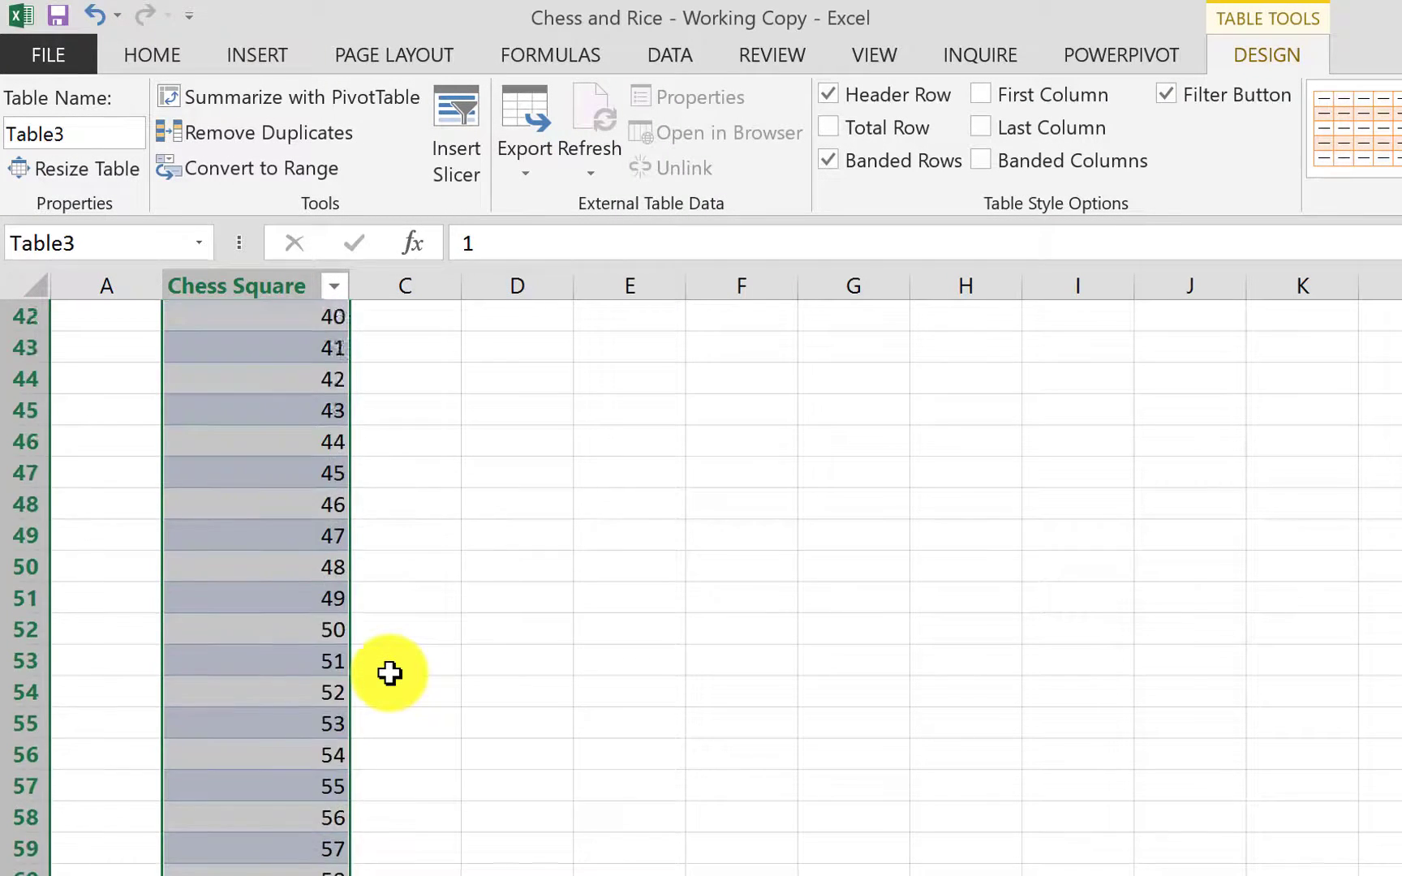
left_click_drag(352, 590, 357, 607)
scroll(413, 608, "up", 11)
scroll(414, 608, "up", 8)
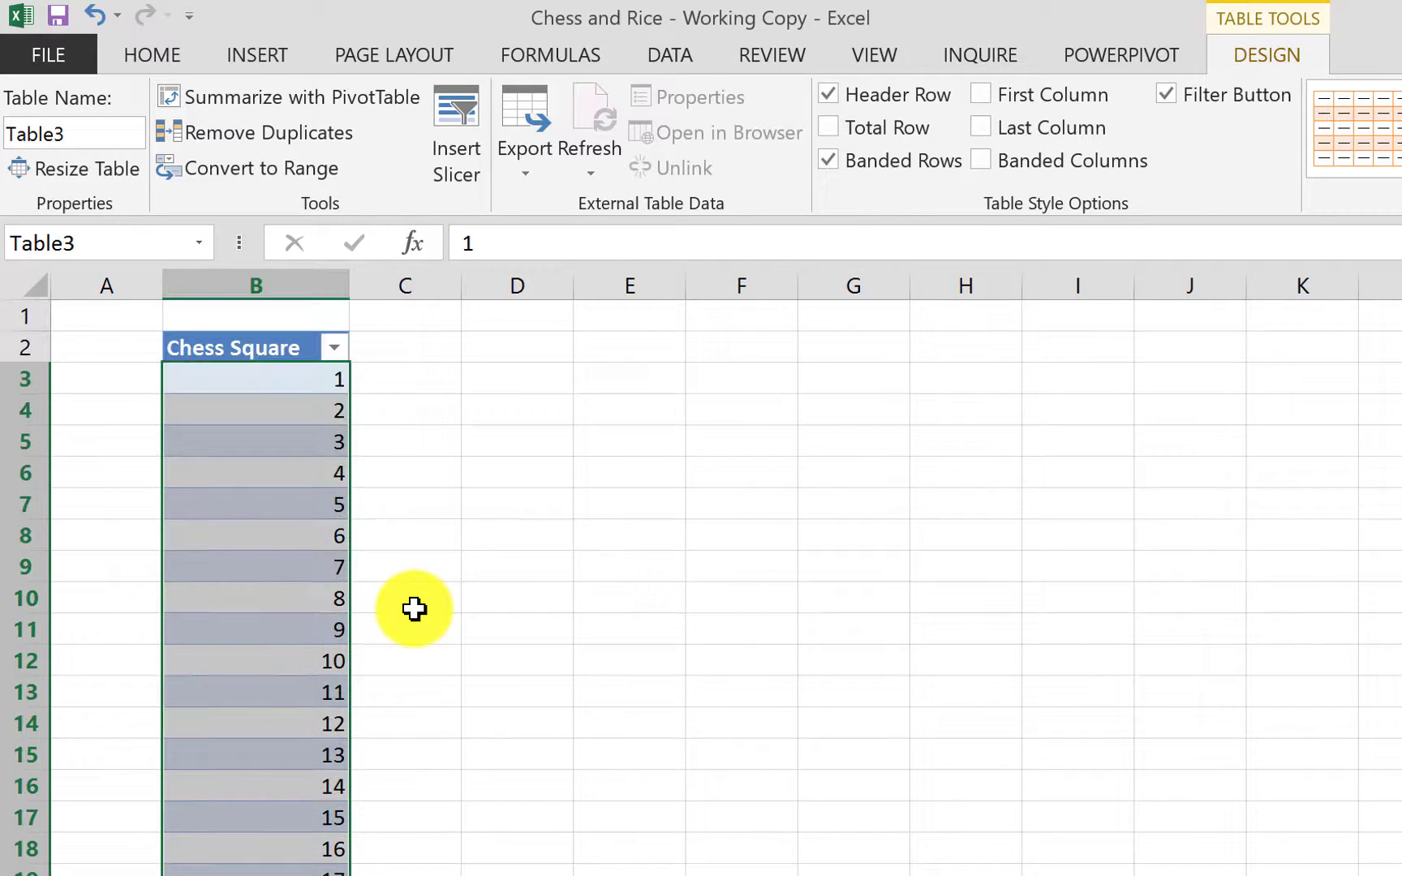
Start a POWER function formula in cell C3 beside the first Chess Square value.
left_click(373, 378)
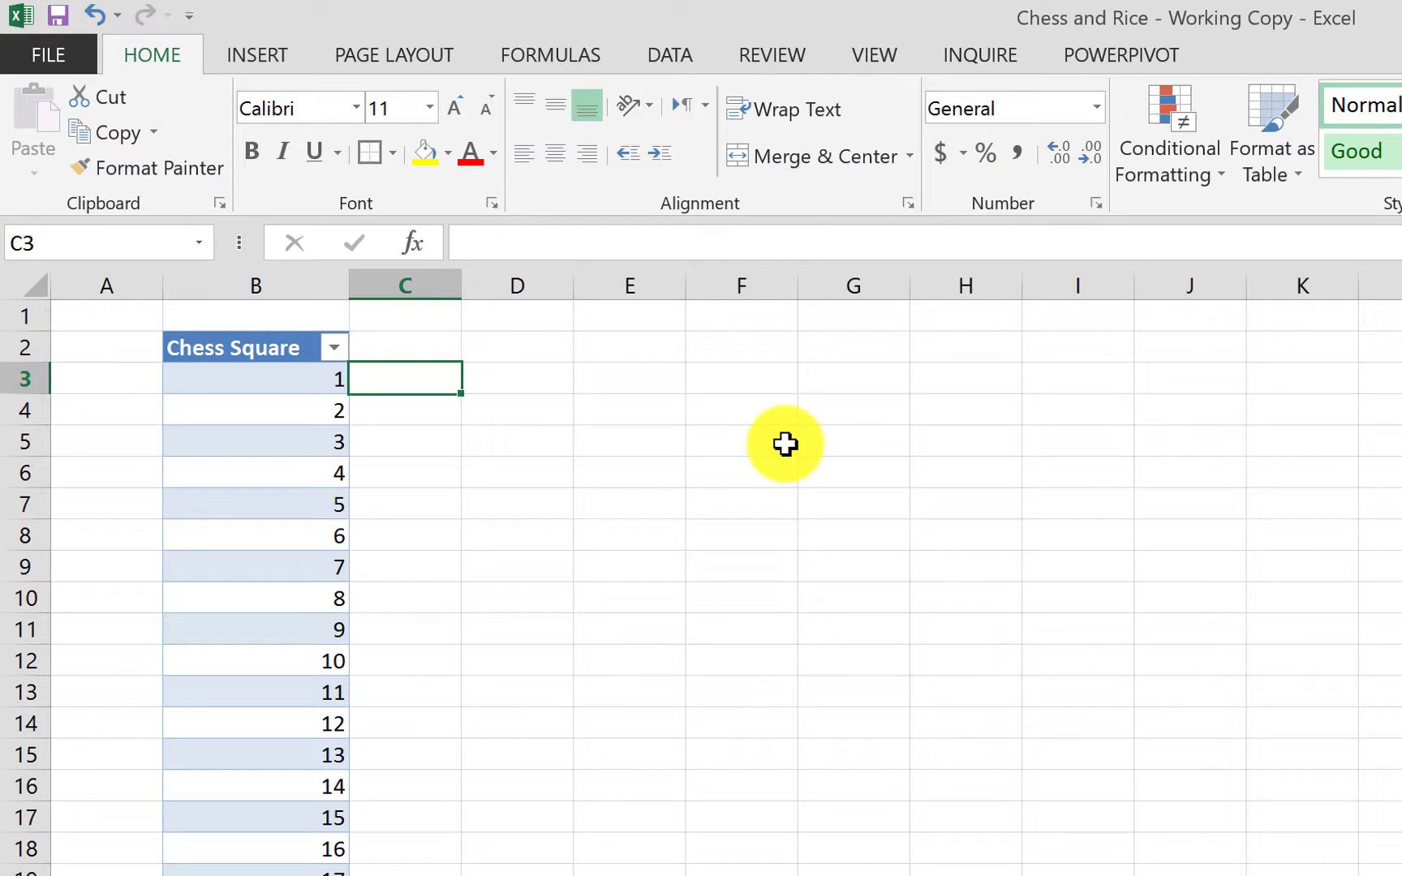
type("=")
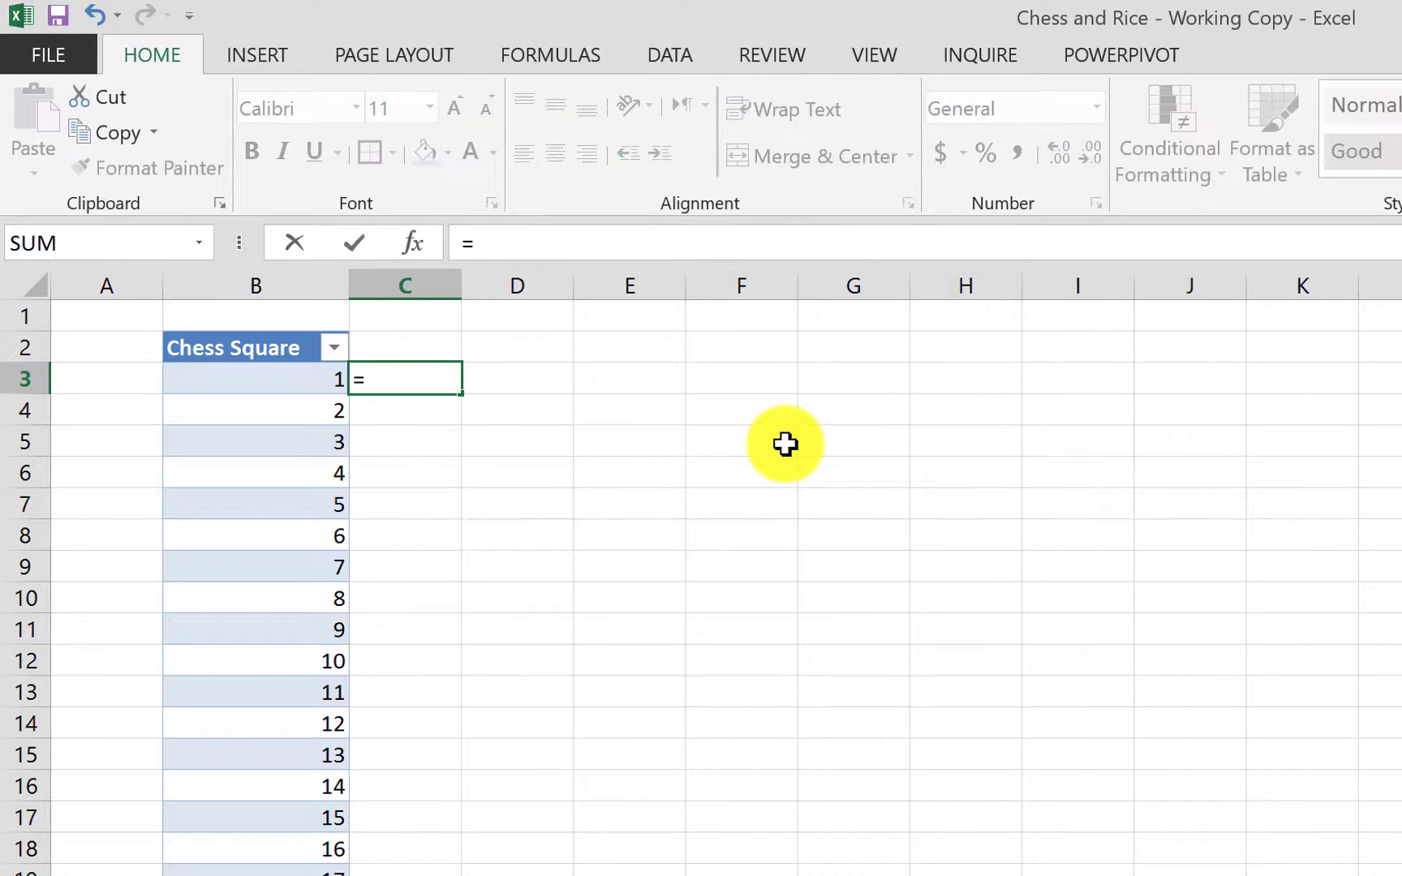
type("power")
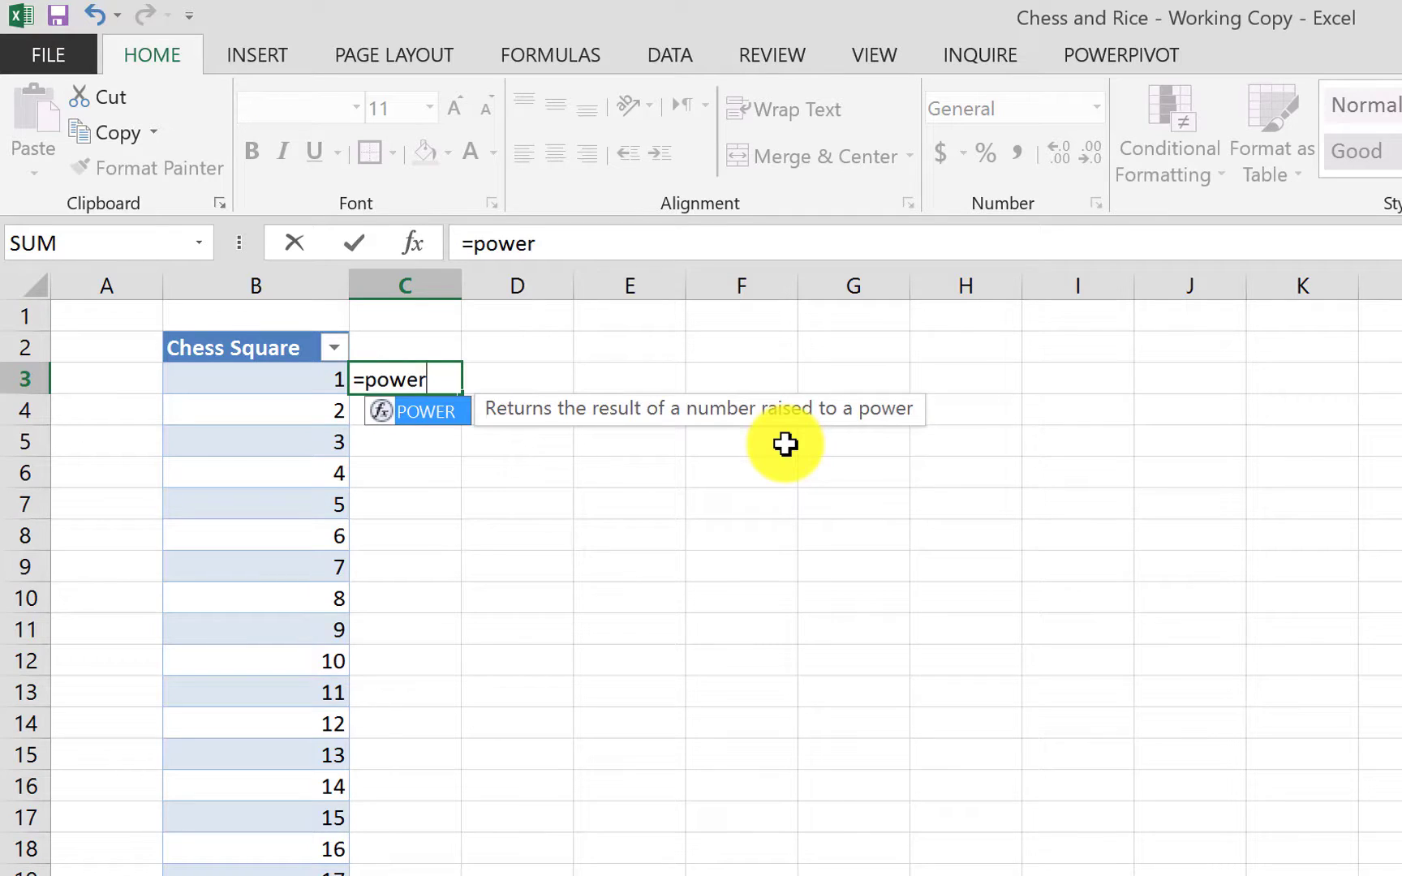
key("Tab")
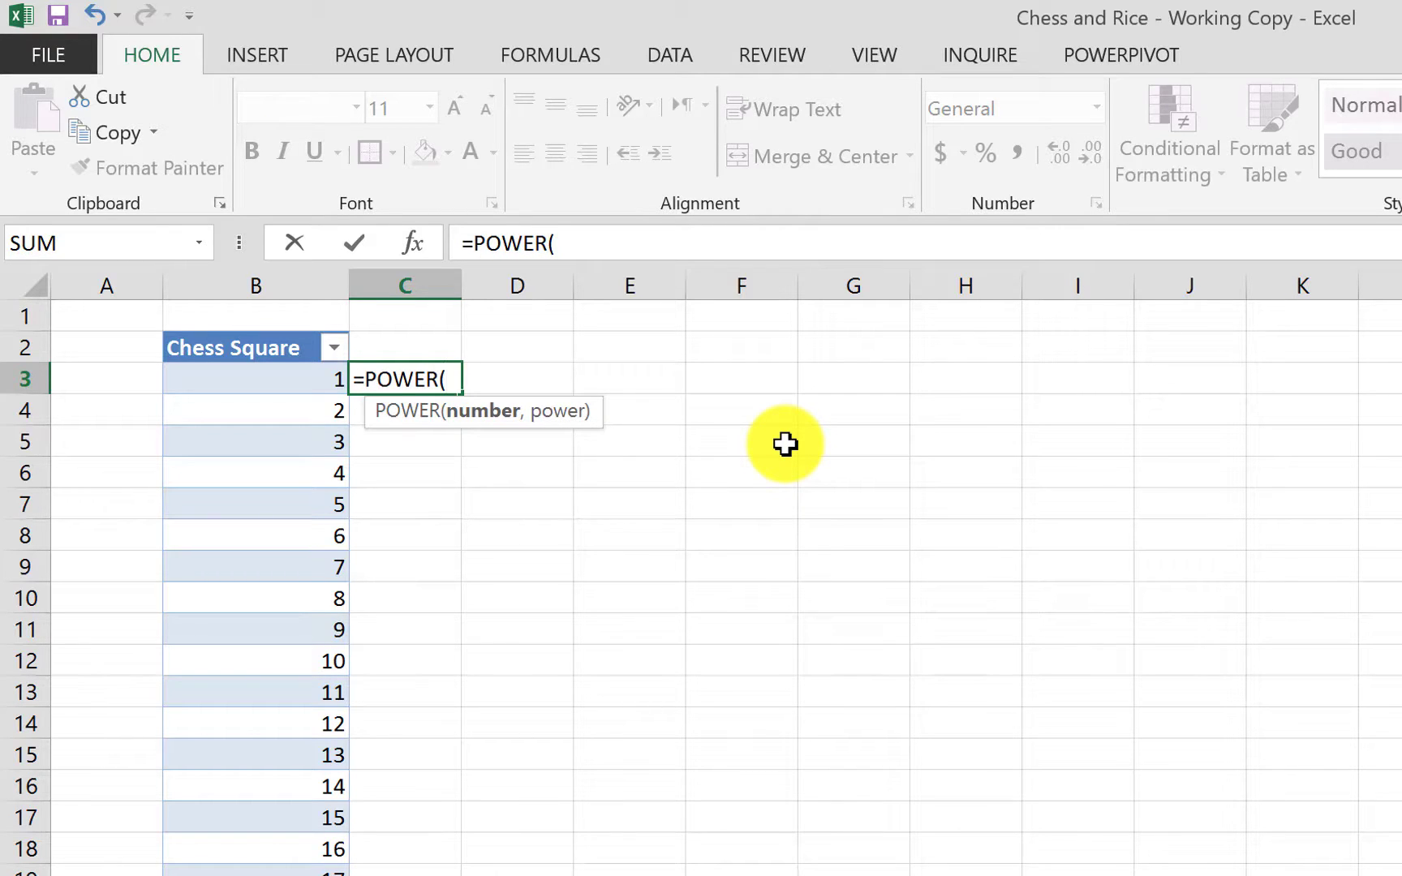
left_click(291, 374)
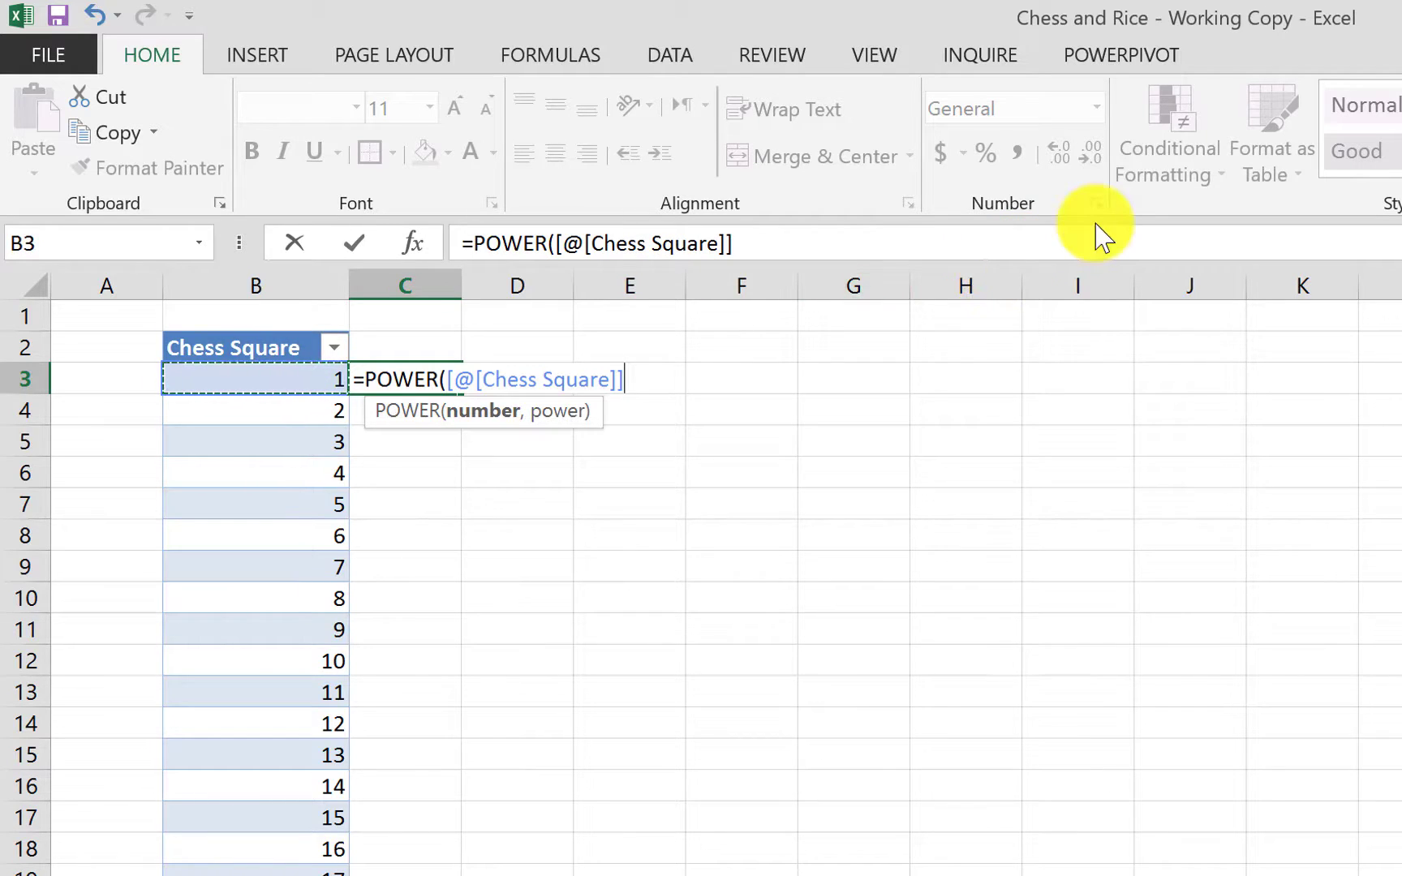
type(",")
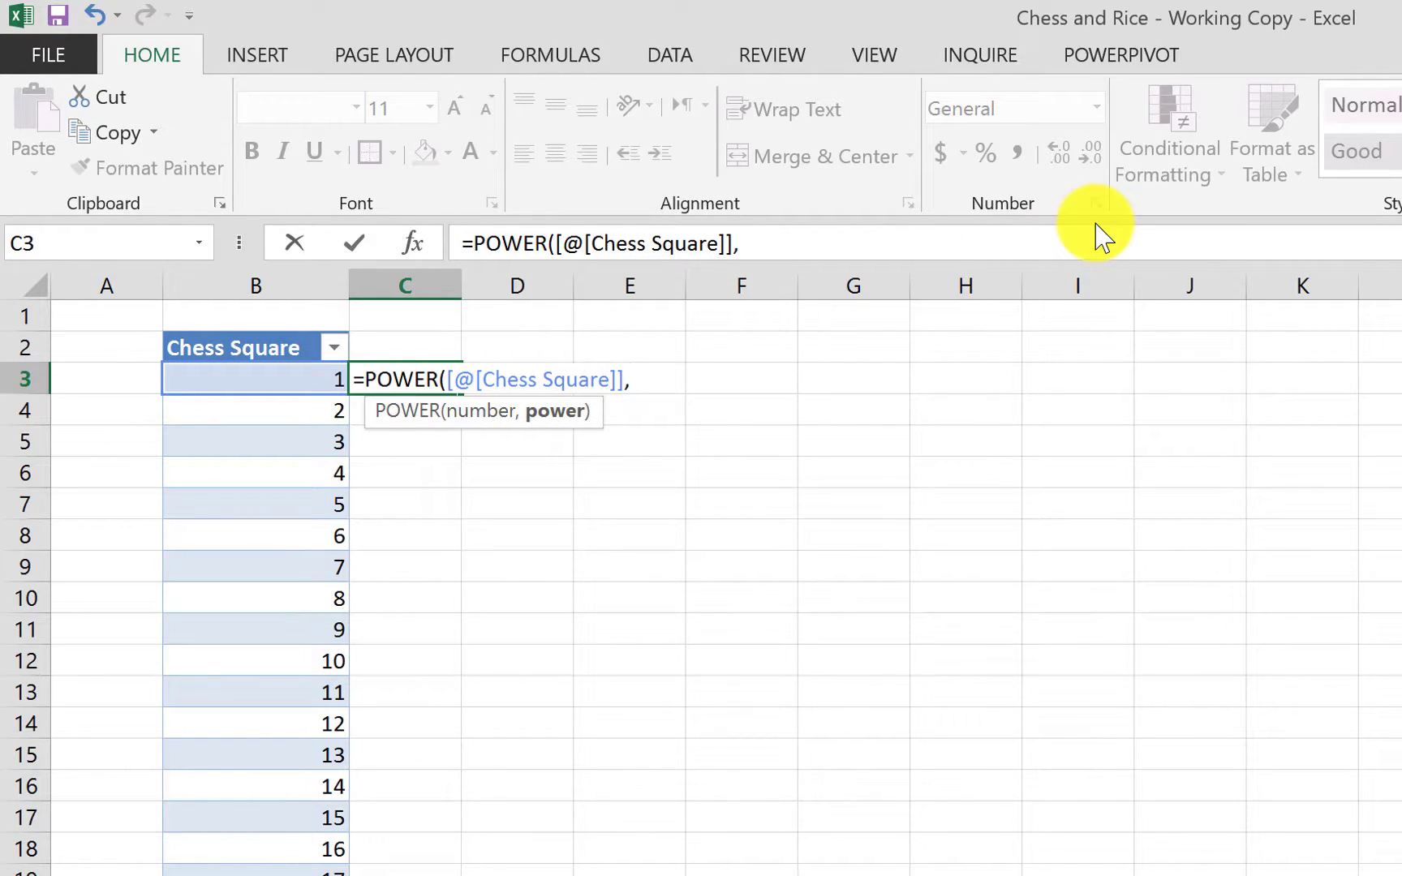
key("BackSpace")
key("BackSpace")
key("BackSpace")
key("BackSpace")
key("BackSpace")
key("BackSpace")
key("BackSpace")
key("BackSpace")
key("BackSpace")
key("BackSpace")
key("BackSpace")
key("BackSpace")
key("BackSpace")
key("BackSpace")
key("BackSpace")
key("BackSpace")
key("BackSpace")
key("BackSpace")
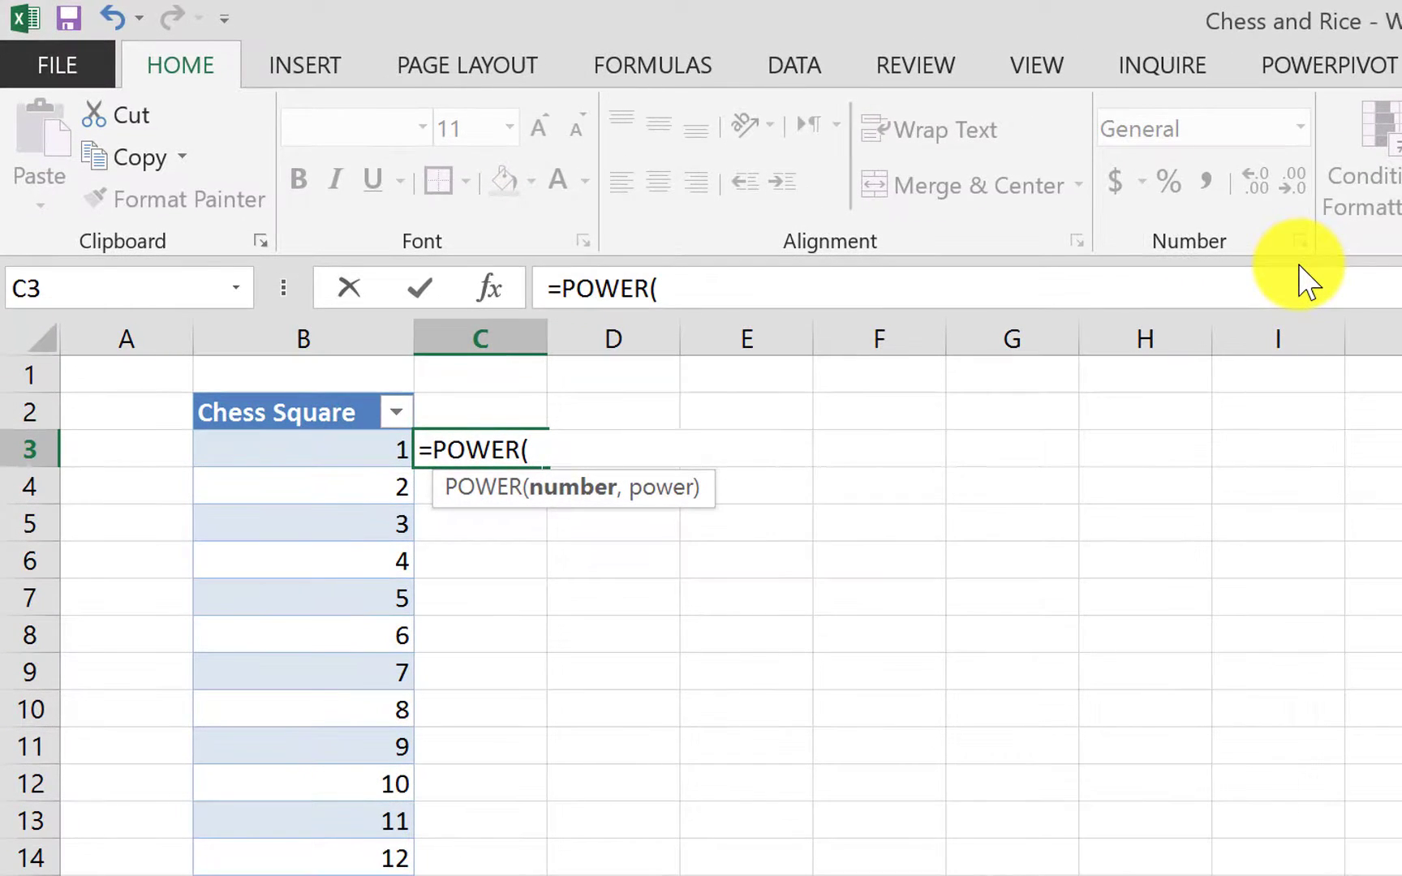
Complete the formula in C3 as =POWER(2,[@[Chess Square]]-1).
type("2,")
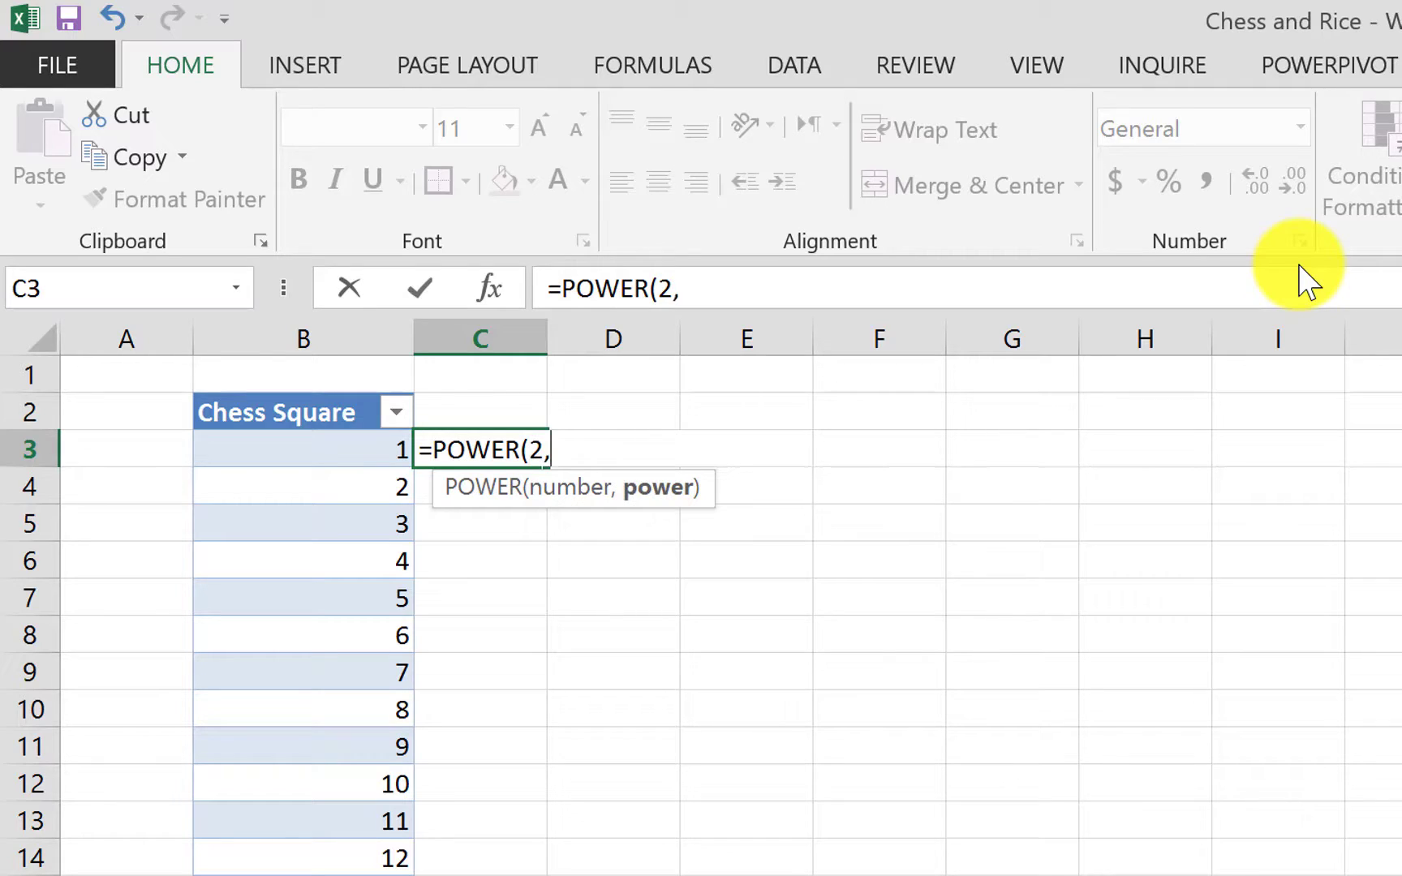
left_click(281, 446)
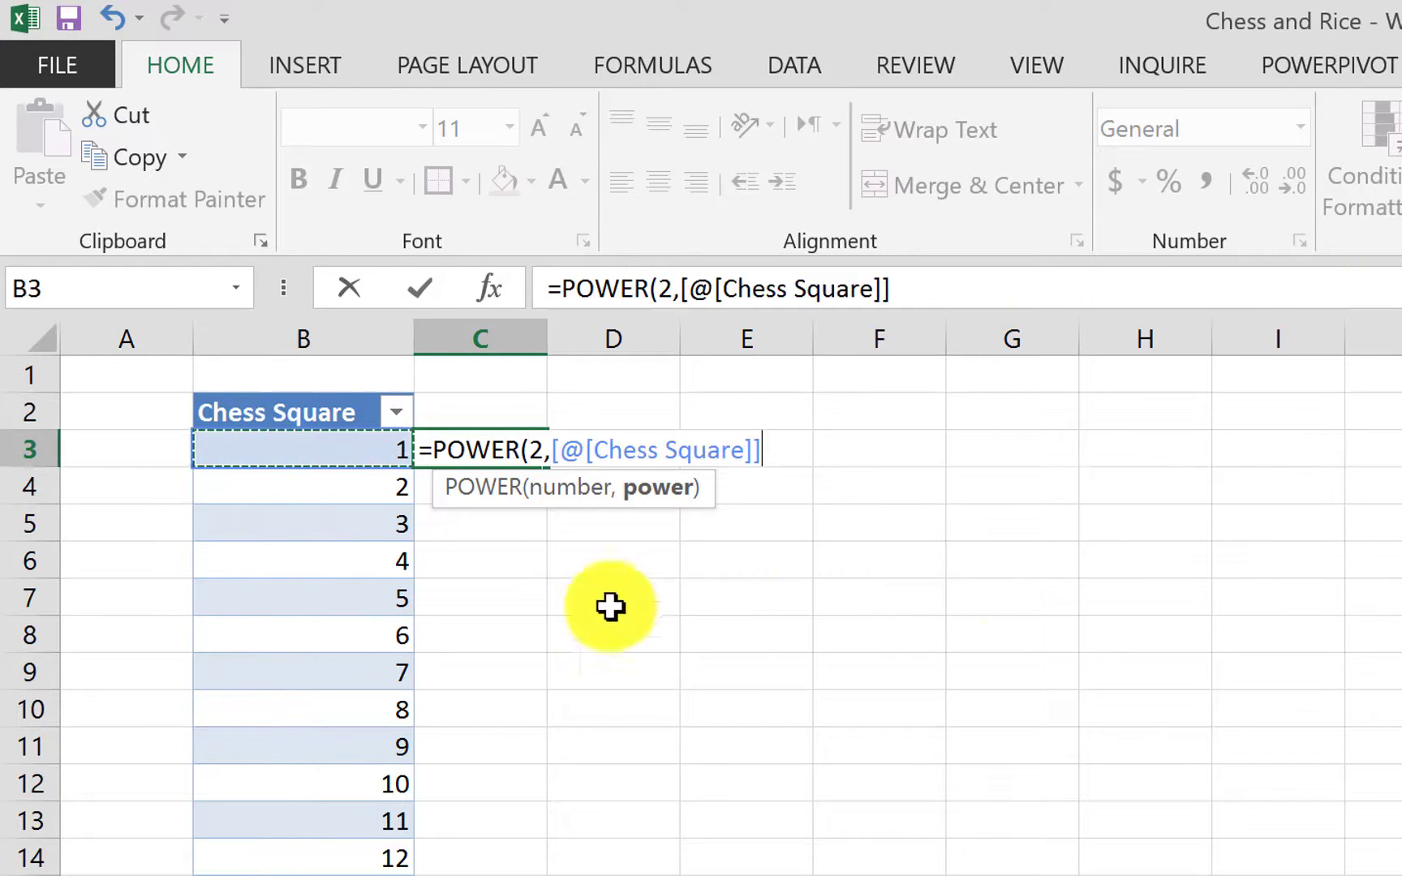
type("-1)")
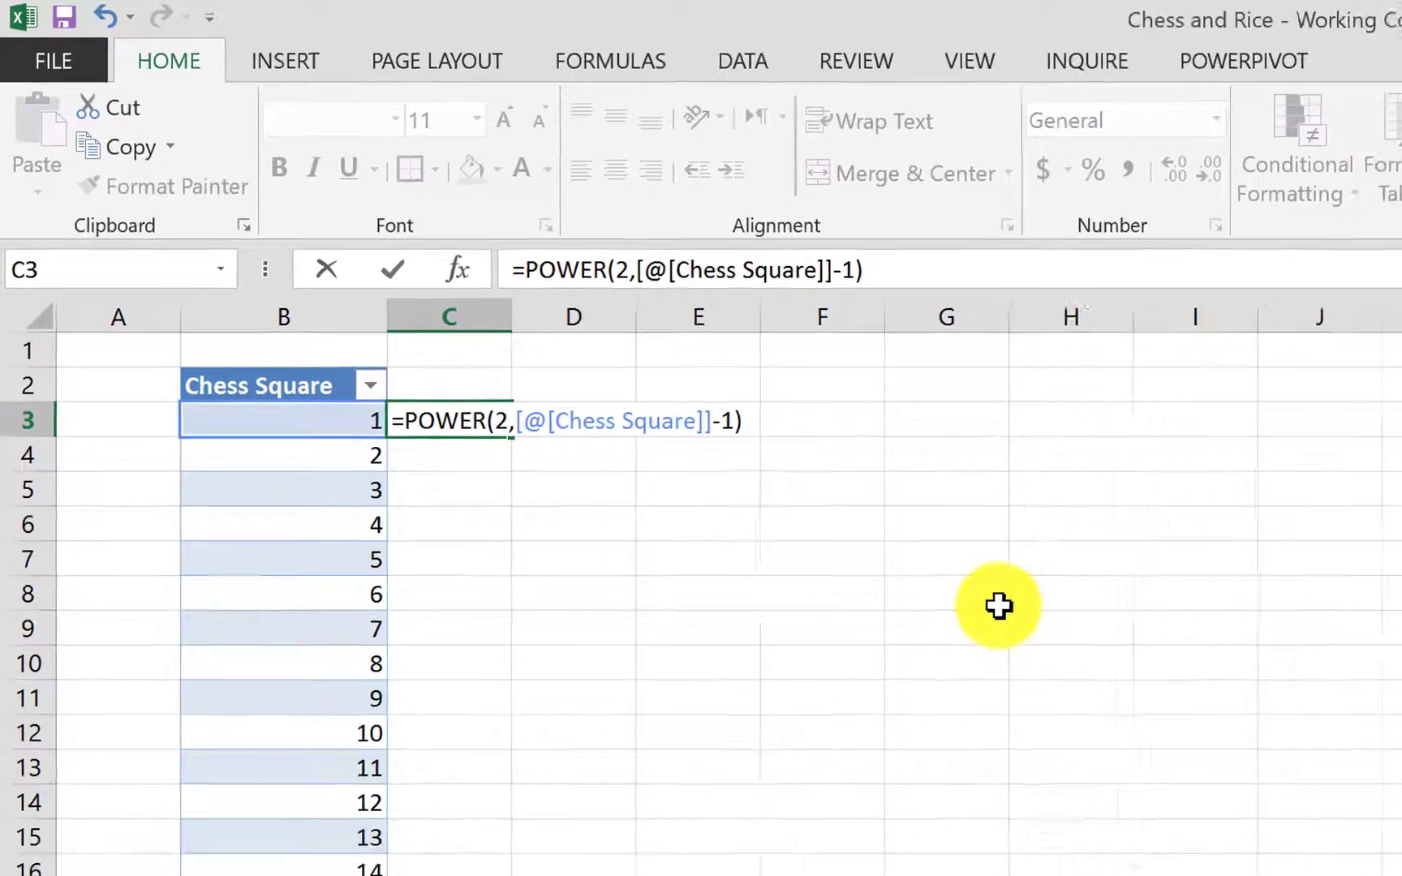
key("Return")
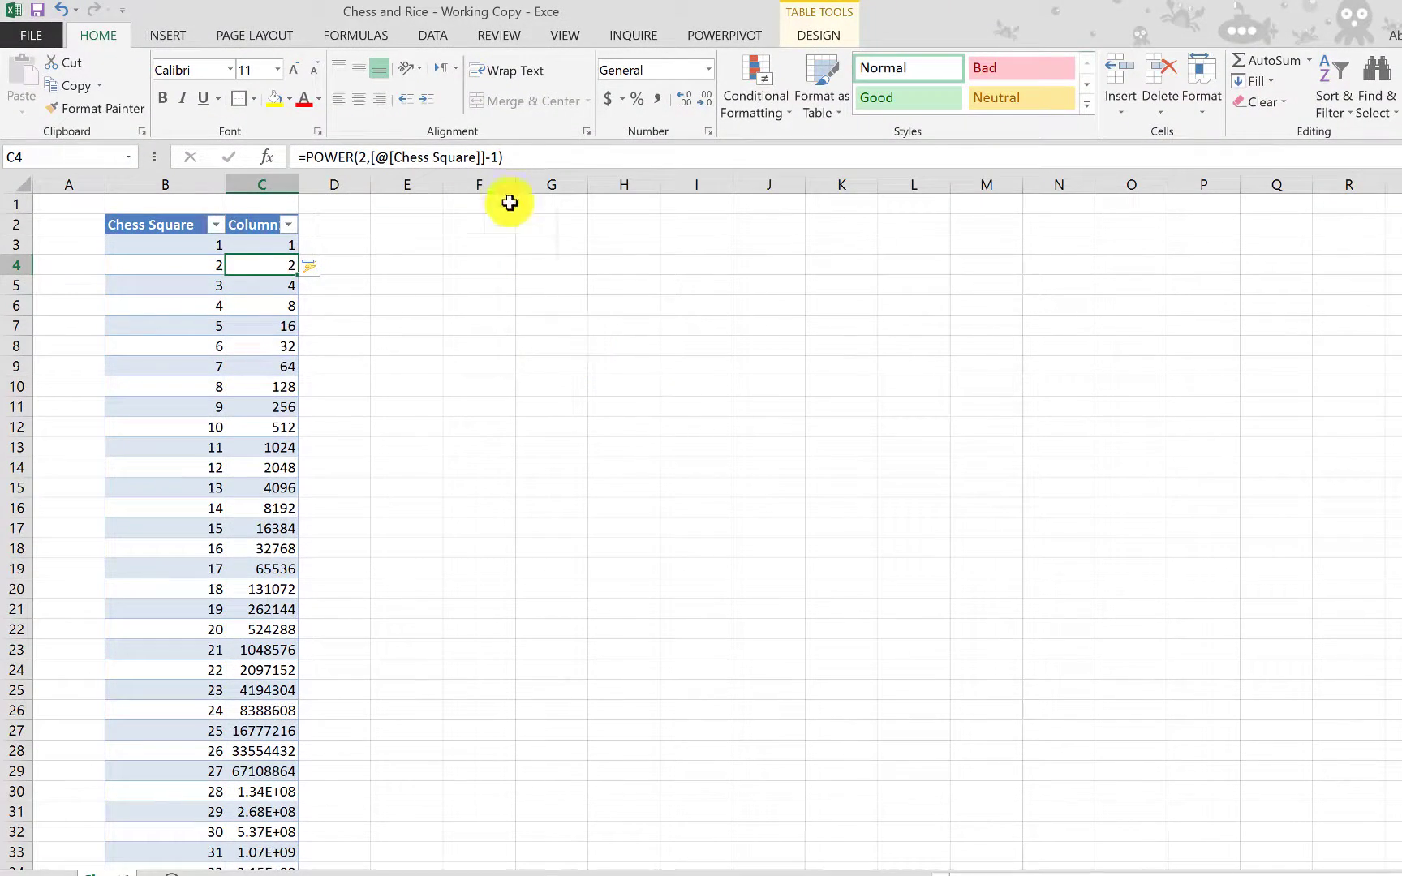
AutoFit column C to its contents and rename its table header to "# Rice Grains".
left_click(297, 185)
double_click(297, 185)
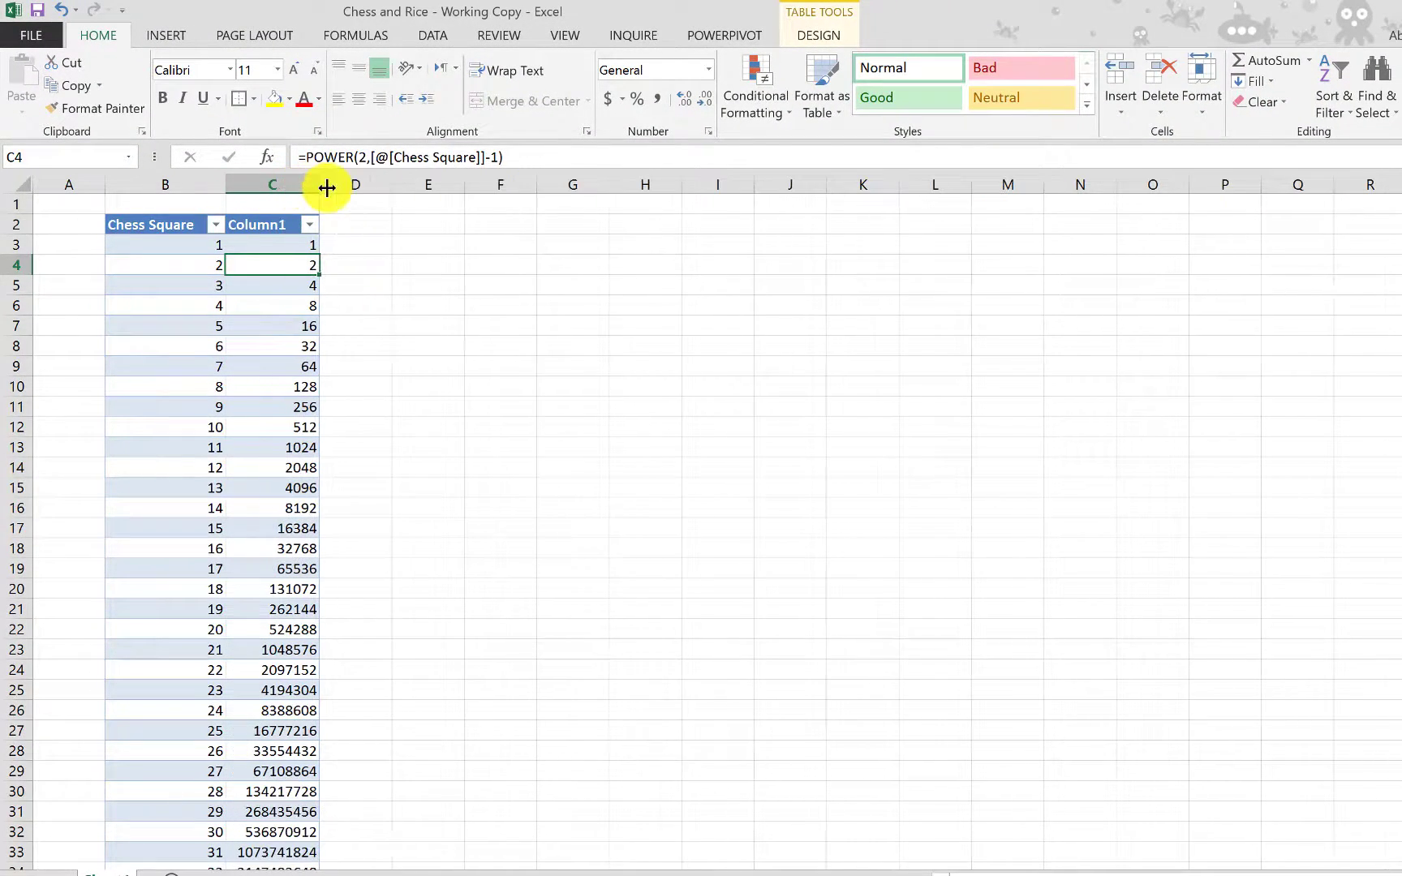
left_click_drag(325, 188, 336, 187)
key("ctrl+z")
scroll(704, 532, "down", 11)
scroll(704, 532, "up", 11)
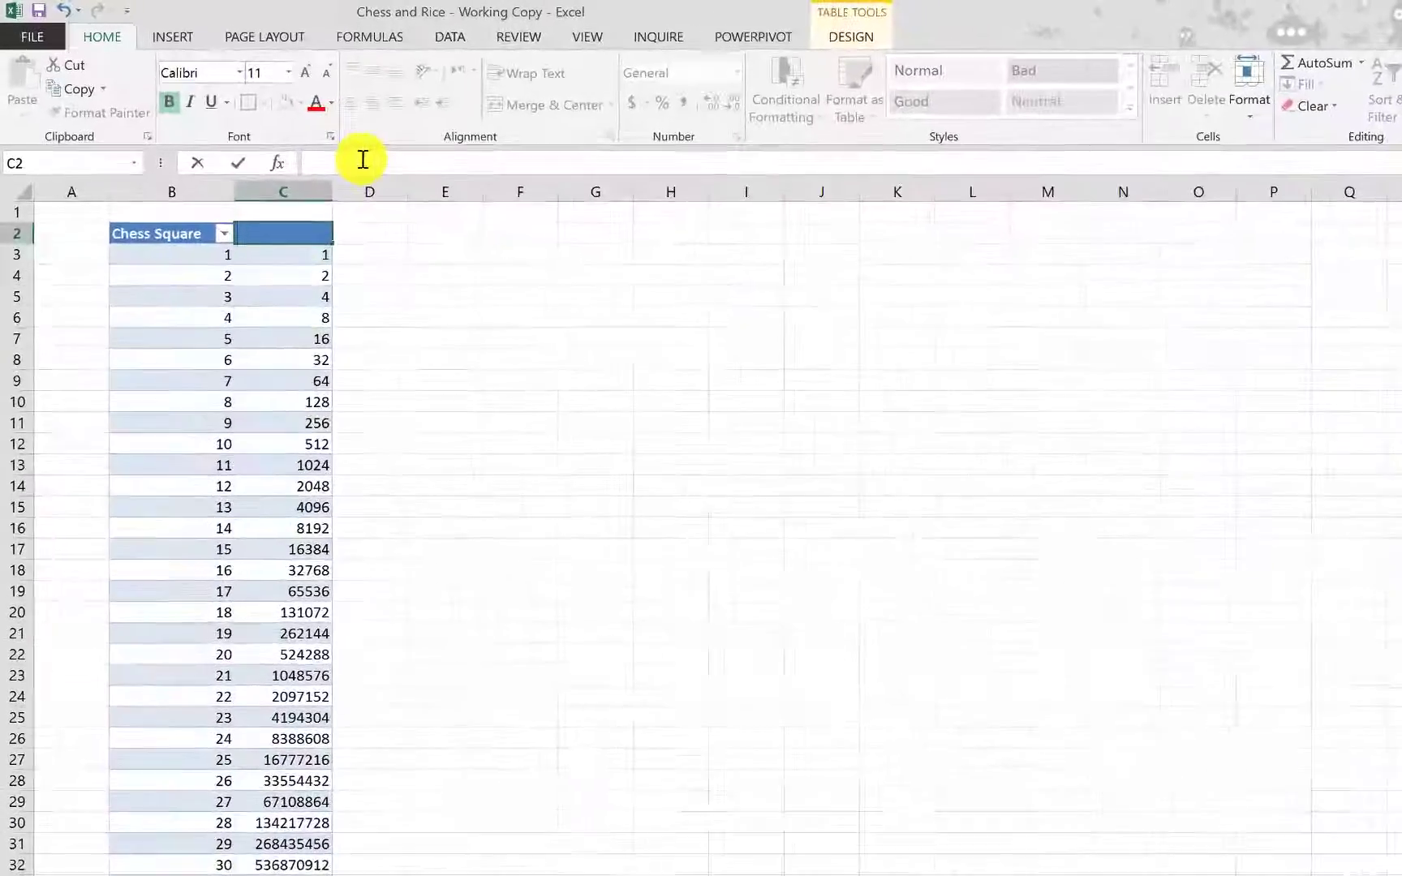
type("# Rice Grains")
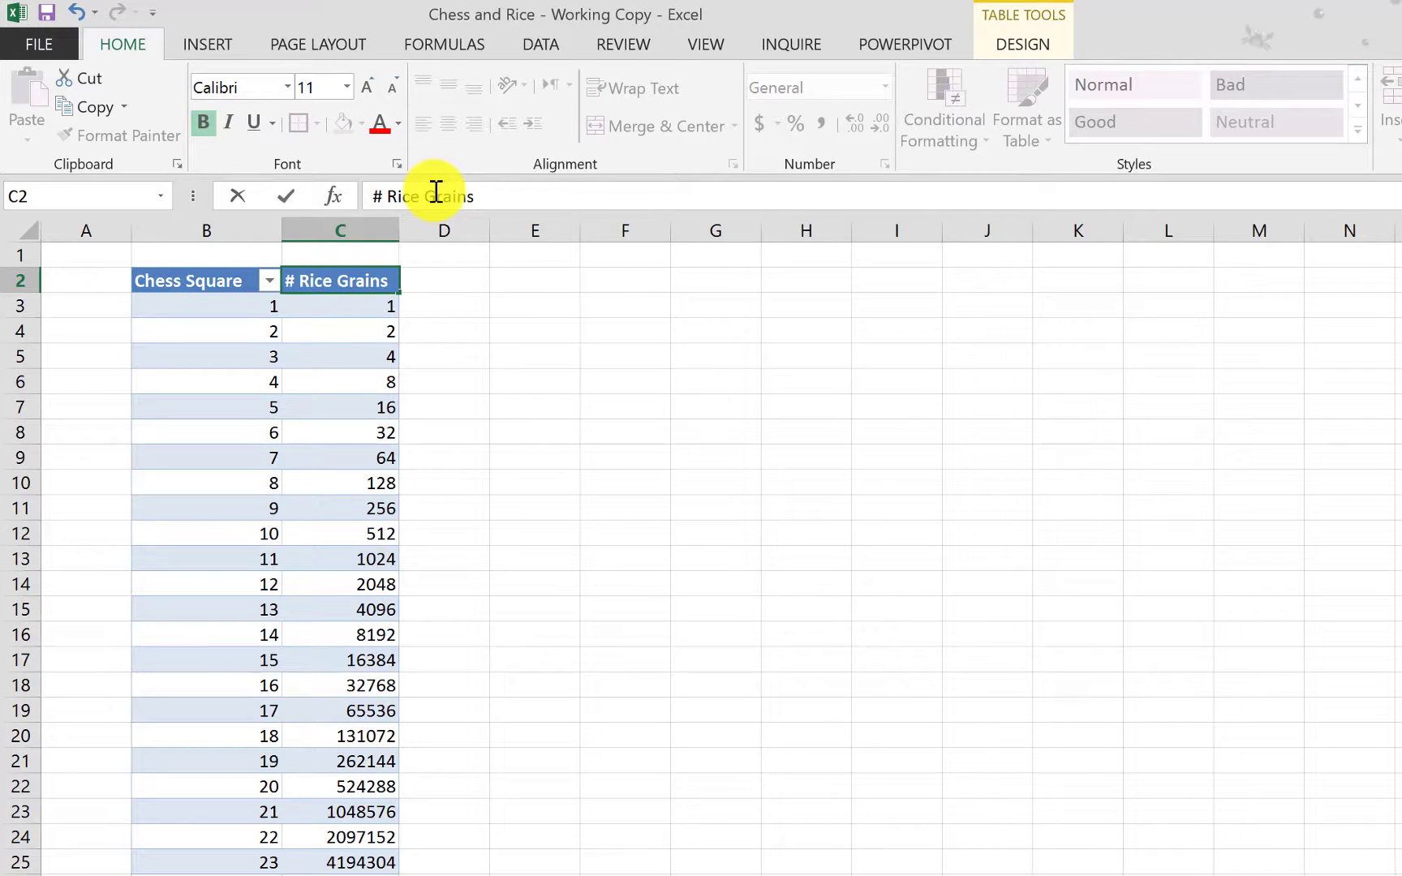
key("Return")
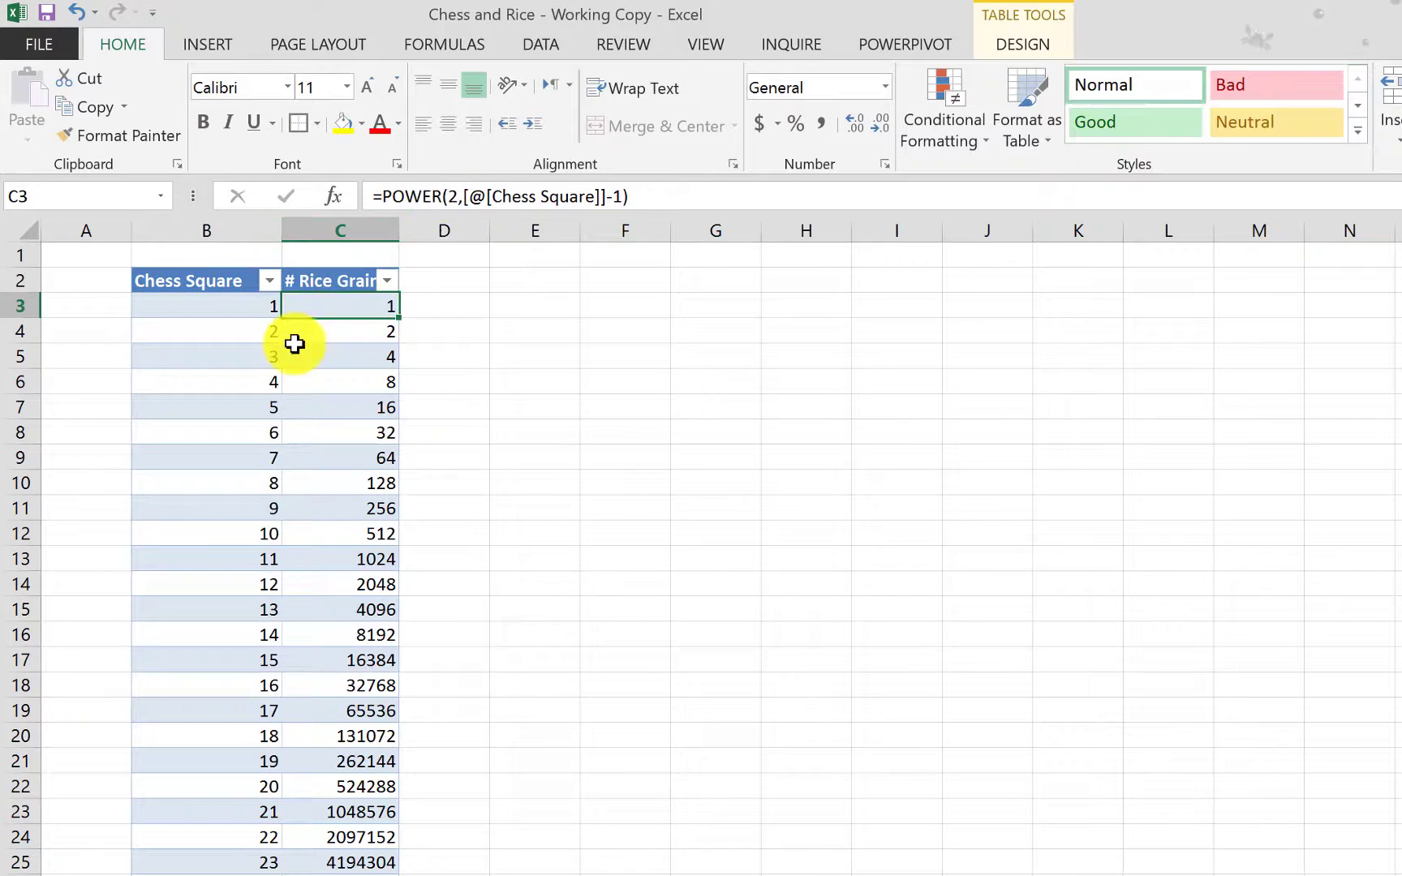
Format all values in the # Rice Grains column with the comma style and zero decimal places.
left_click(340, 270)
left_click(337, 282)
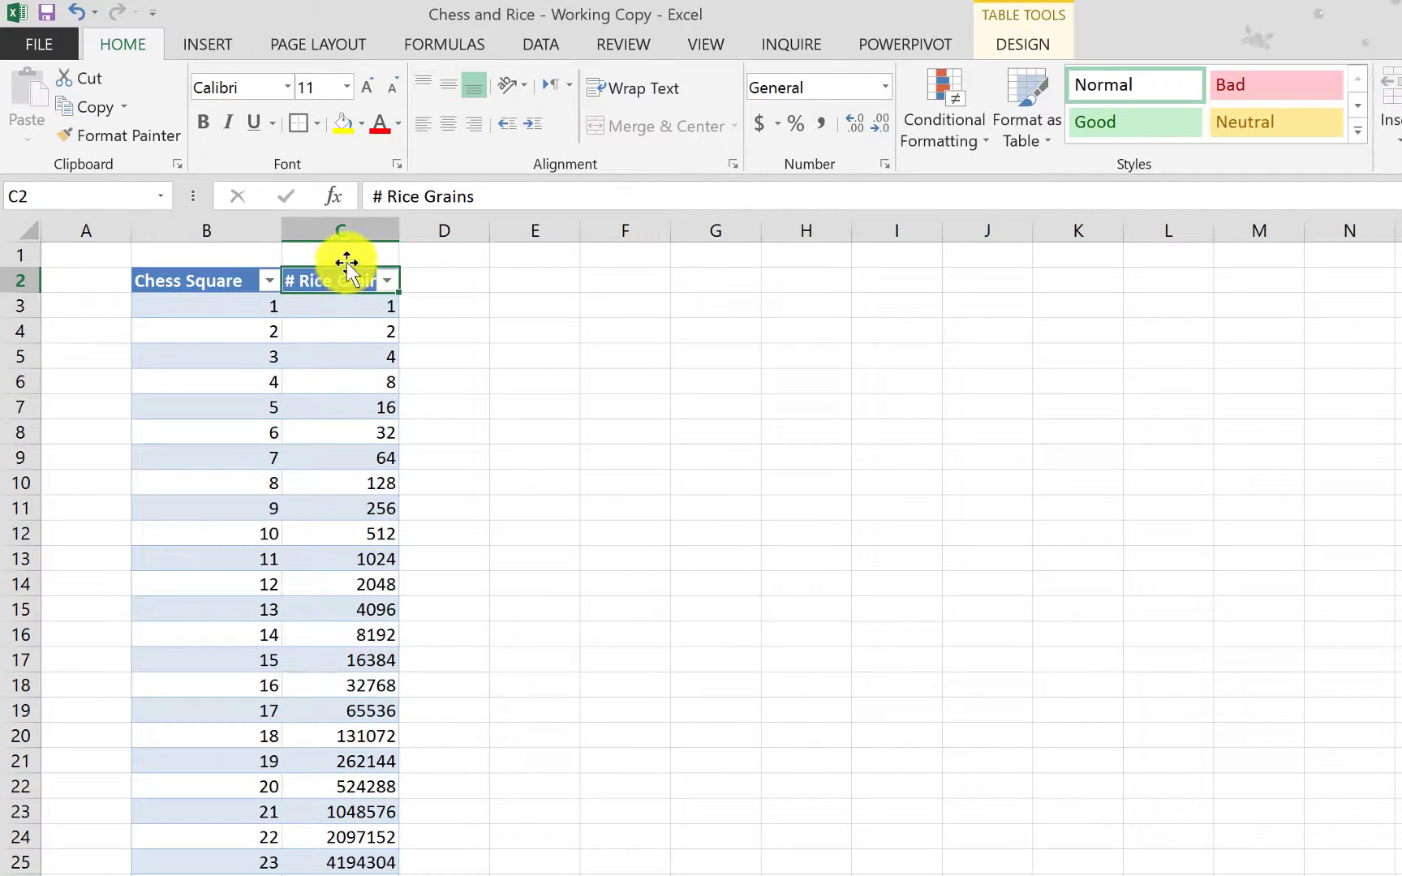
left_click(335, 304)
left_click(337, 272)
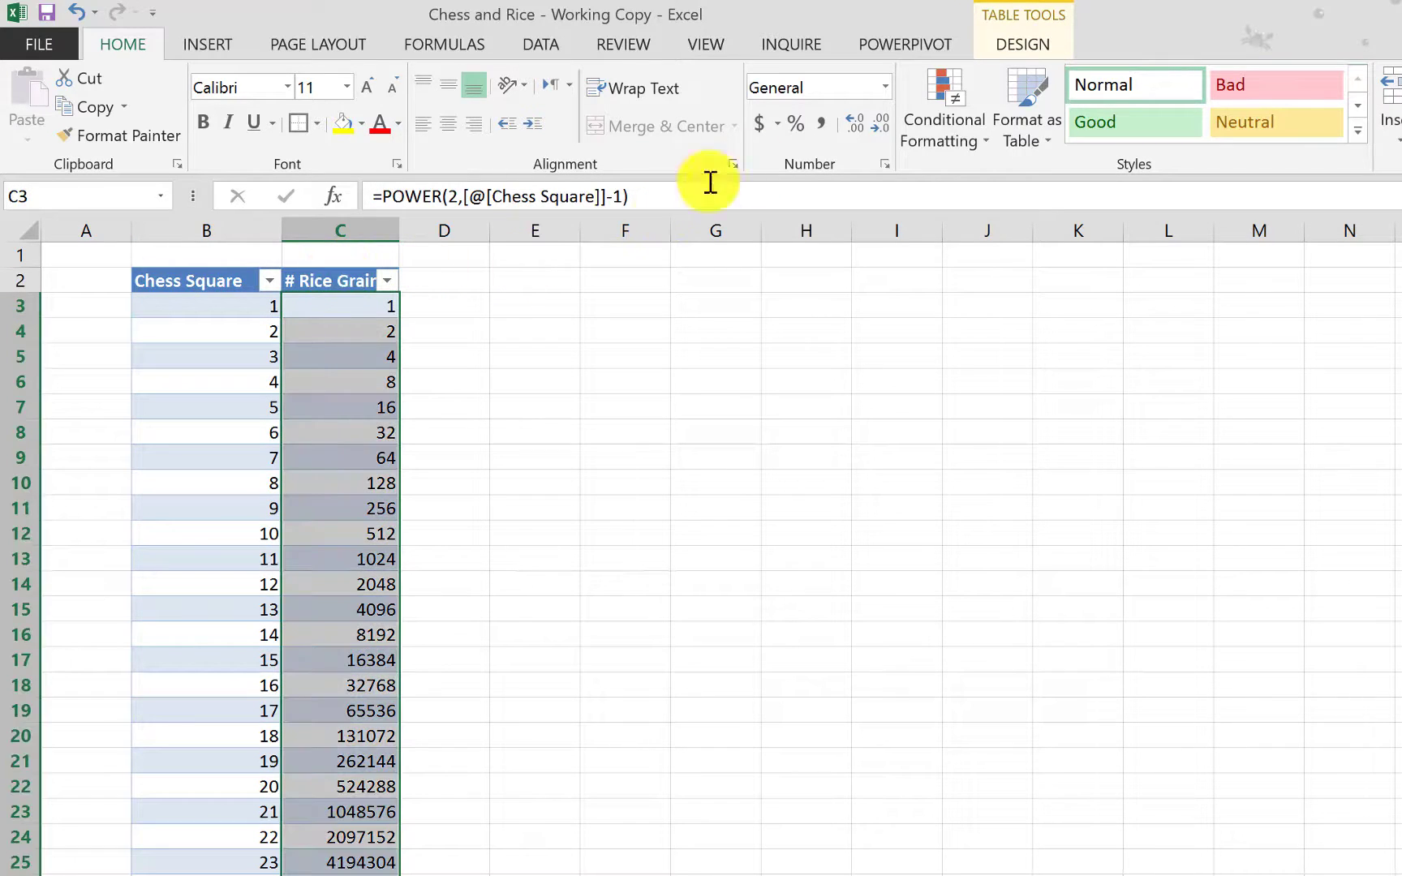
left_click(822, 123)
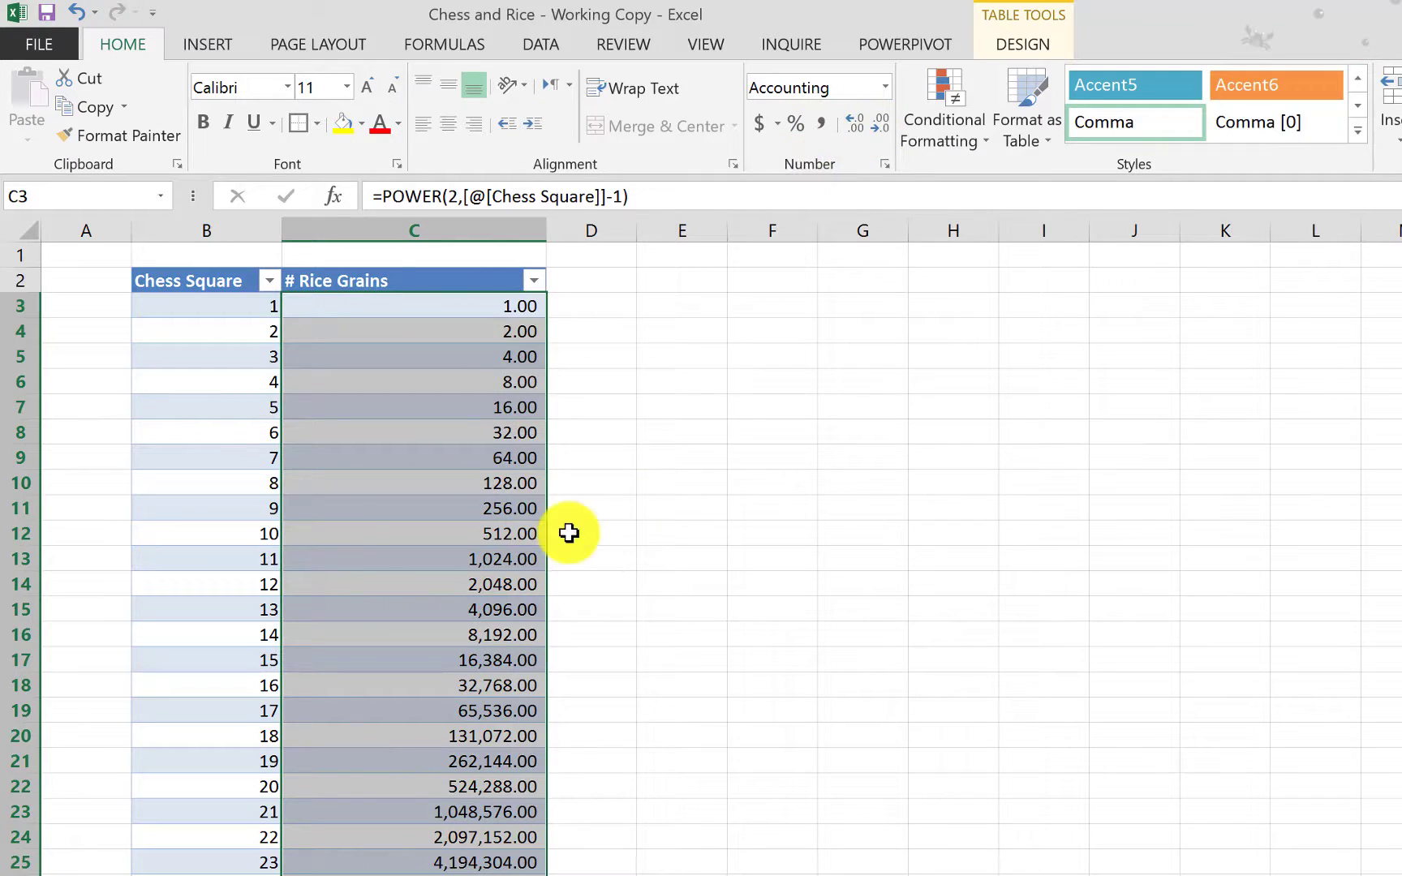
left_click(883, 132)
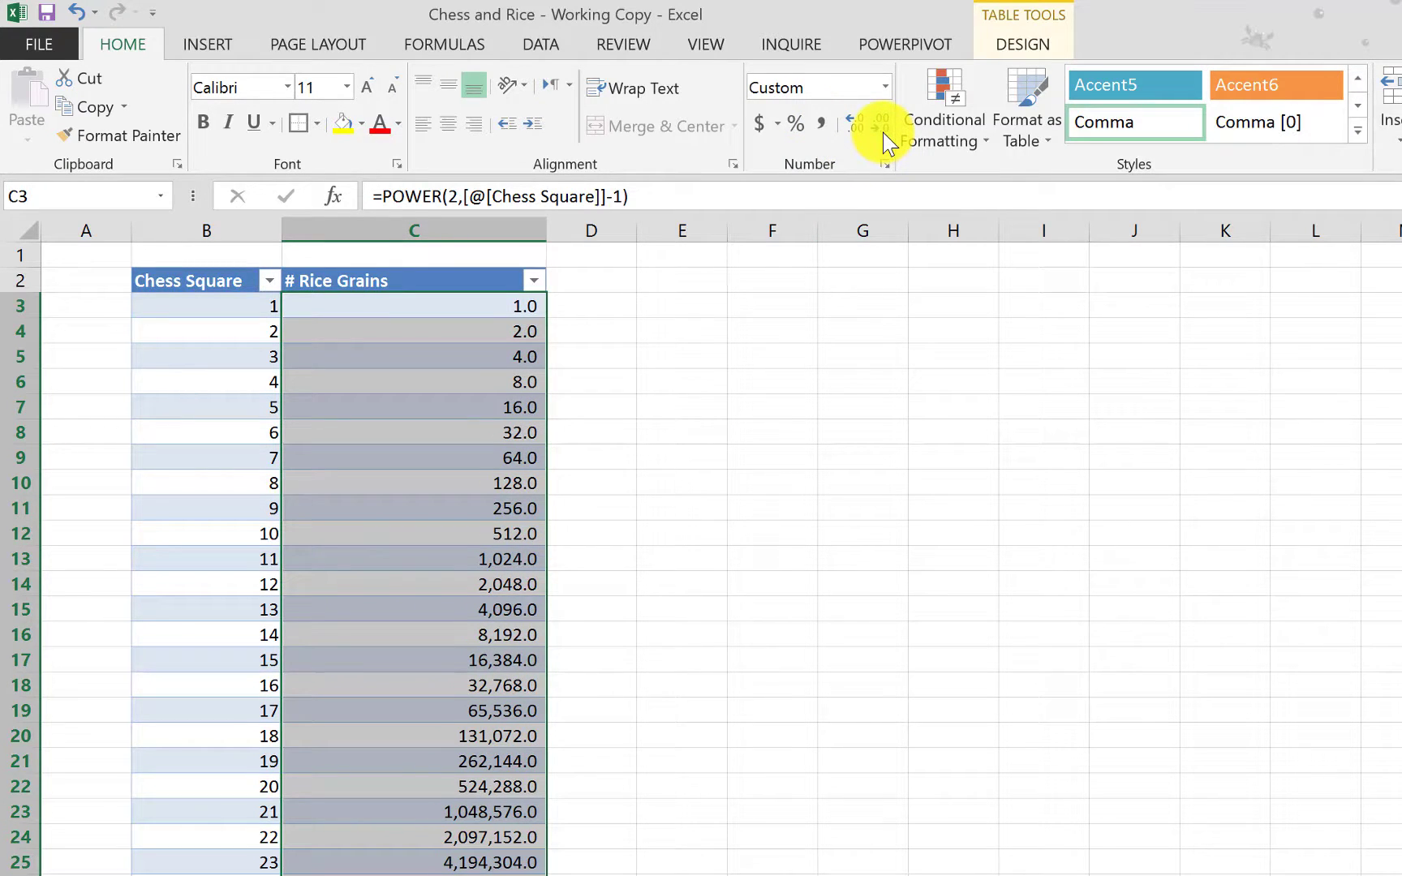
left_click(882, 132)
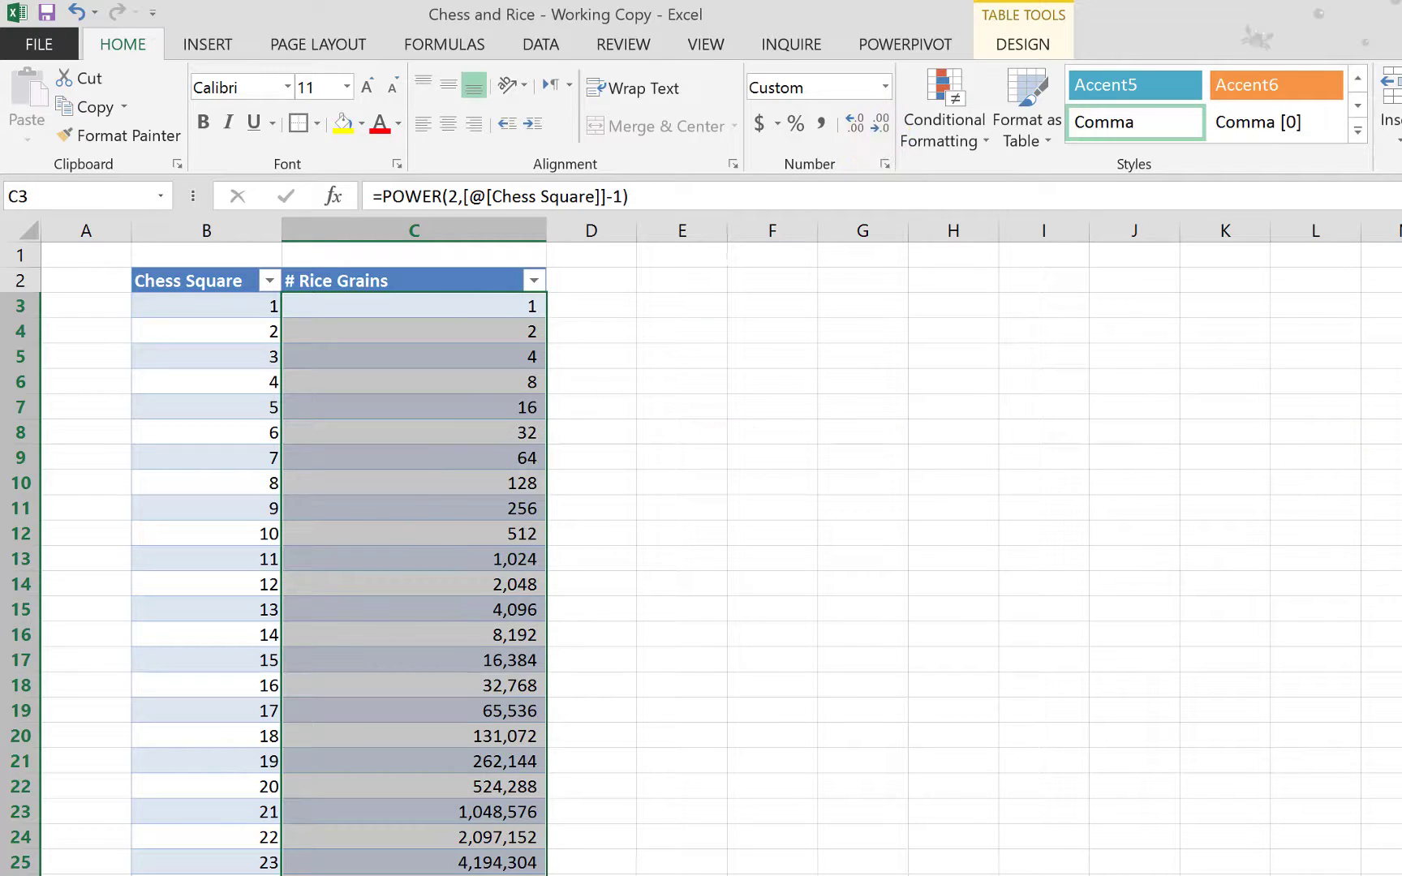
scroll(557, 523, "down", 1)
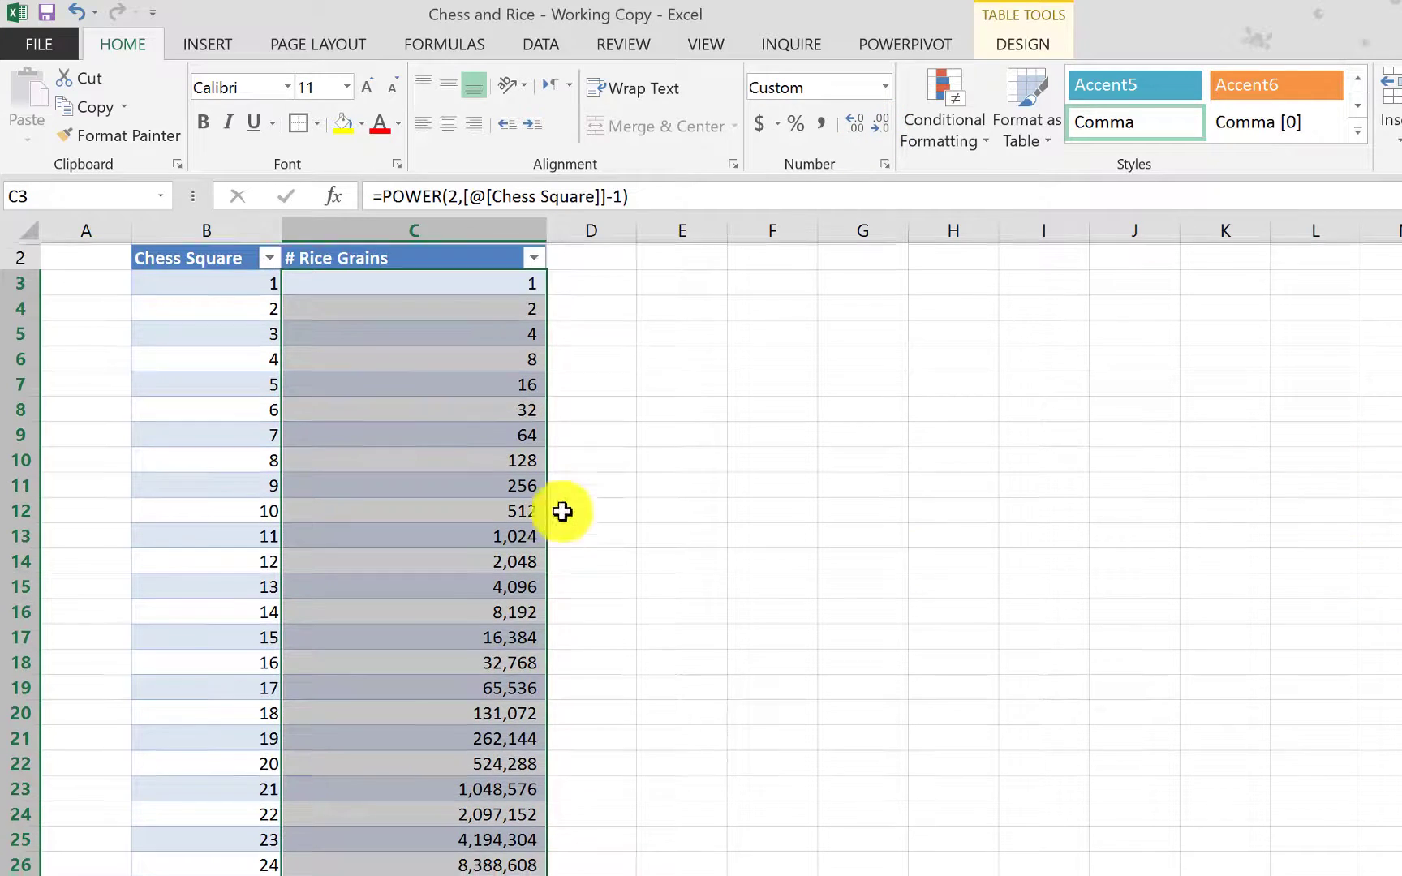
Review the formatted # Rice Grains values for the chess squares down the table.
left_click(537, 415)
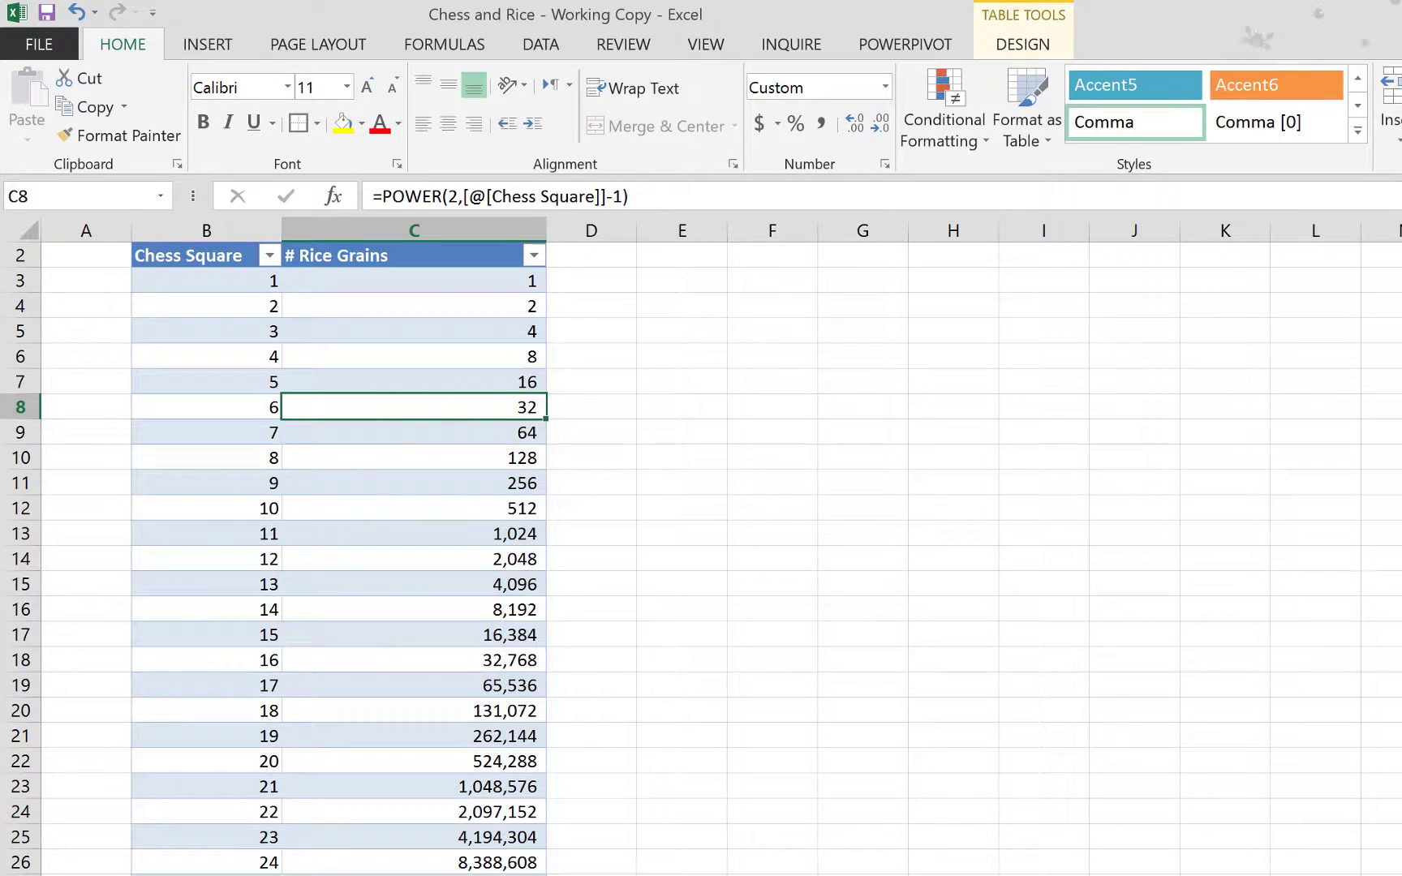
scroll(706, 558, "down", 4)
scroll(706, 558, "up", 4)
scroll(706, 558, "down", 1)
scroll(706, 558, "up", 2)
scroll(706, 559, "down", 11)
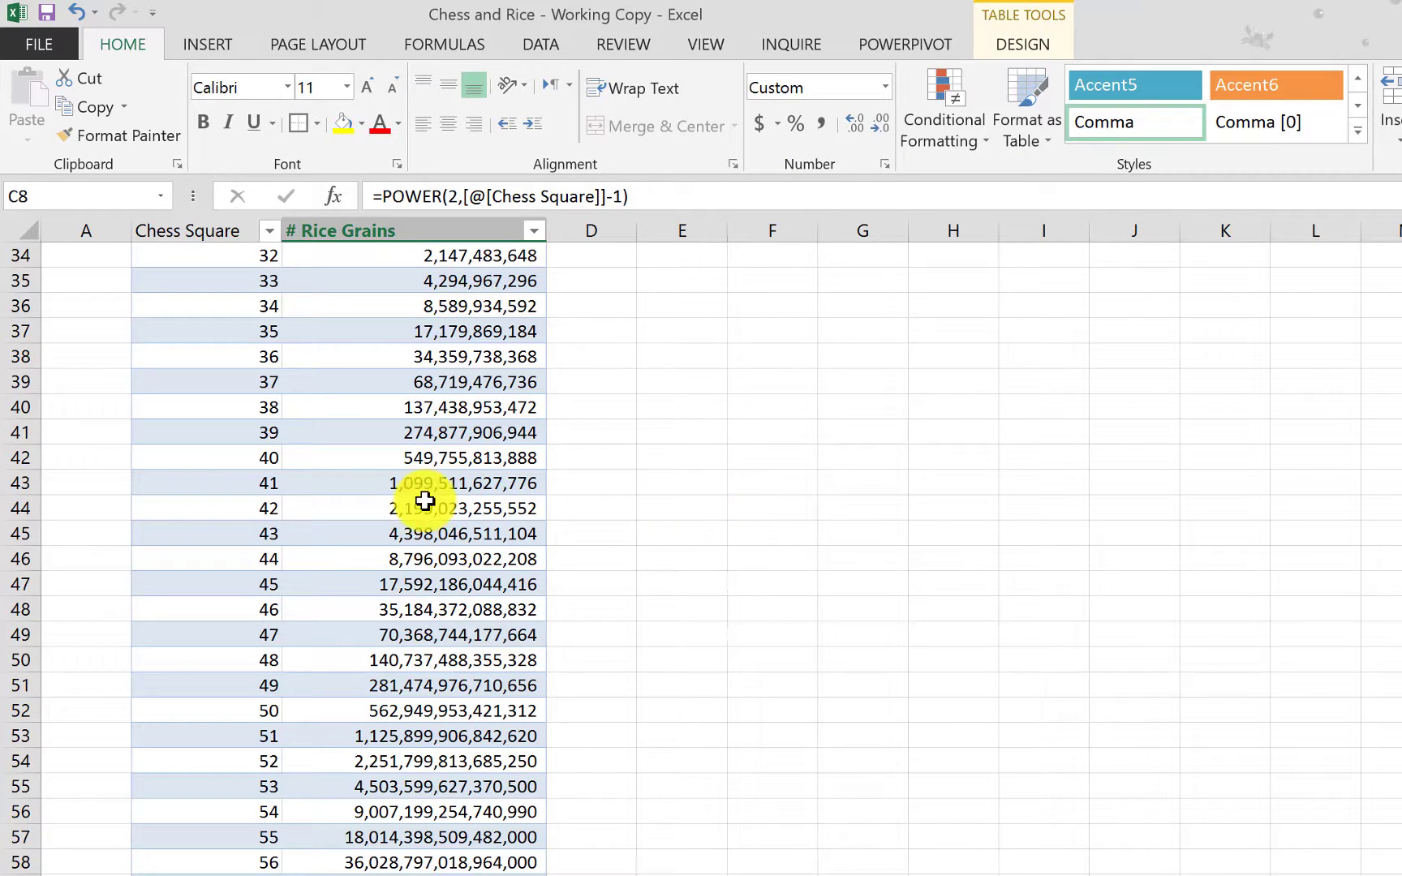
scroll(379, 460, "up", 11)
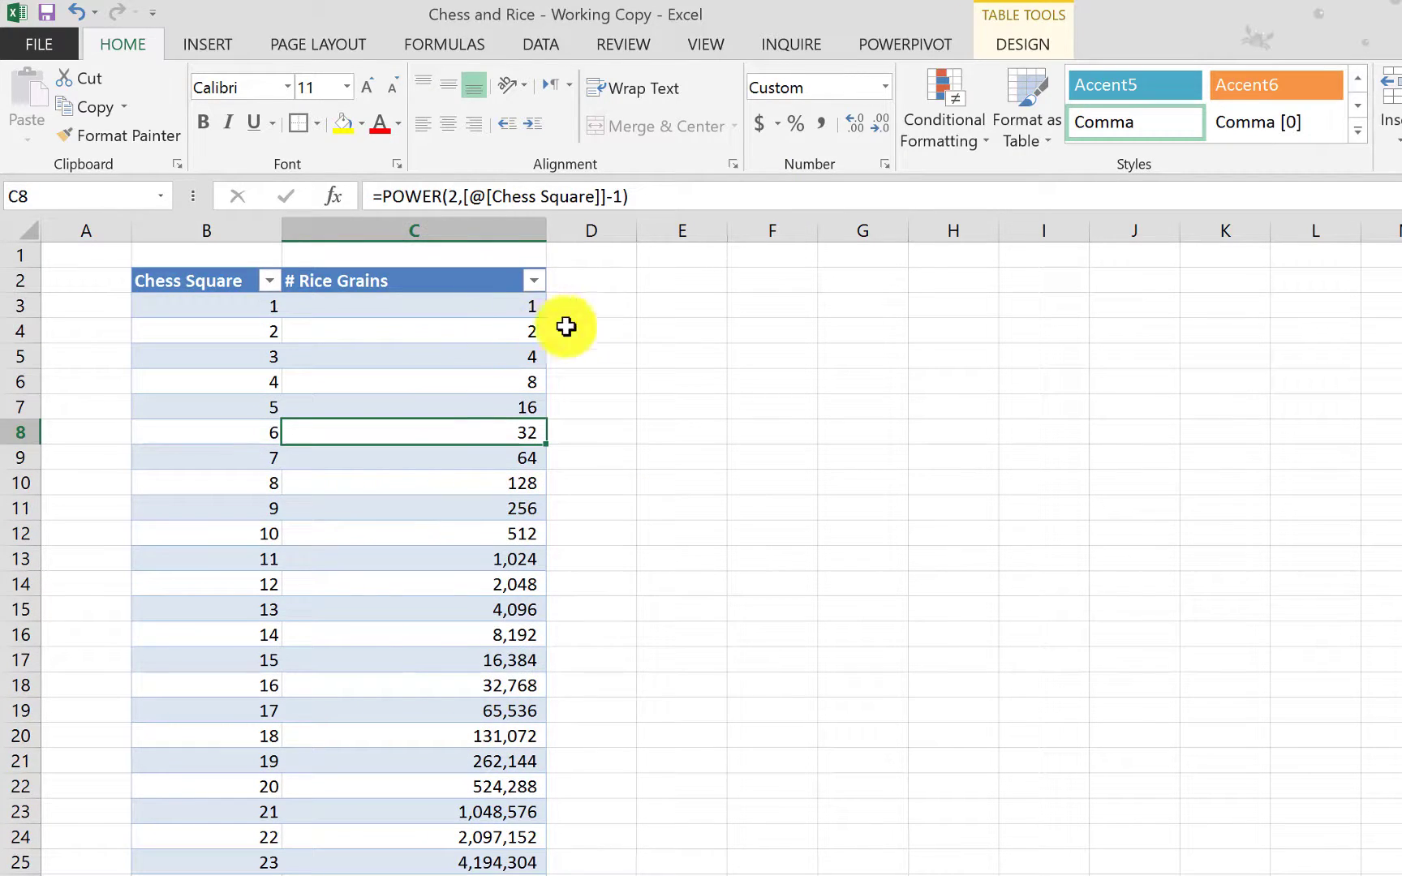
Start a CONVERT formula in cell D3 using the row's # Rice Grains value as the number.
left_click(595, 311)
type("=con")
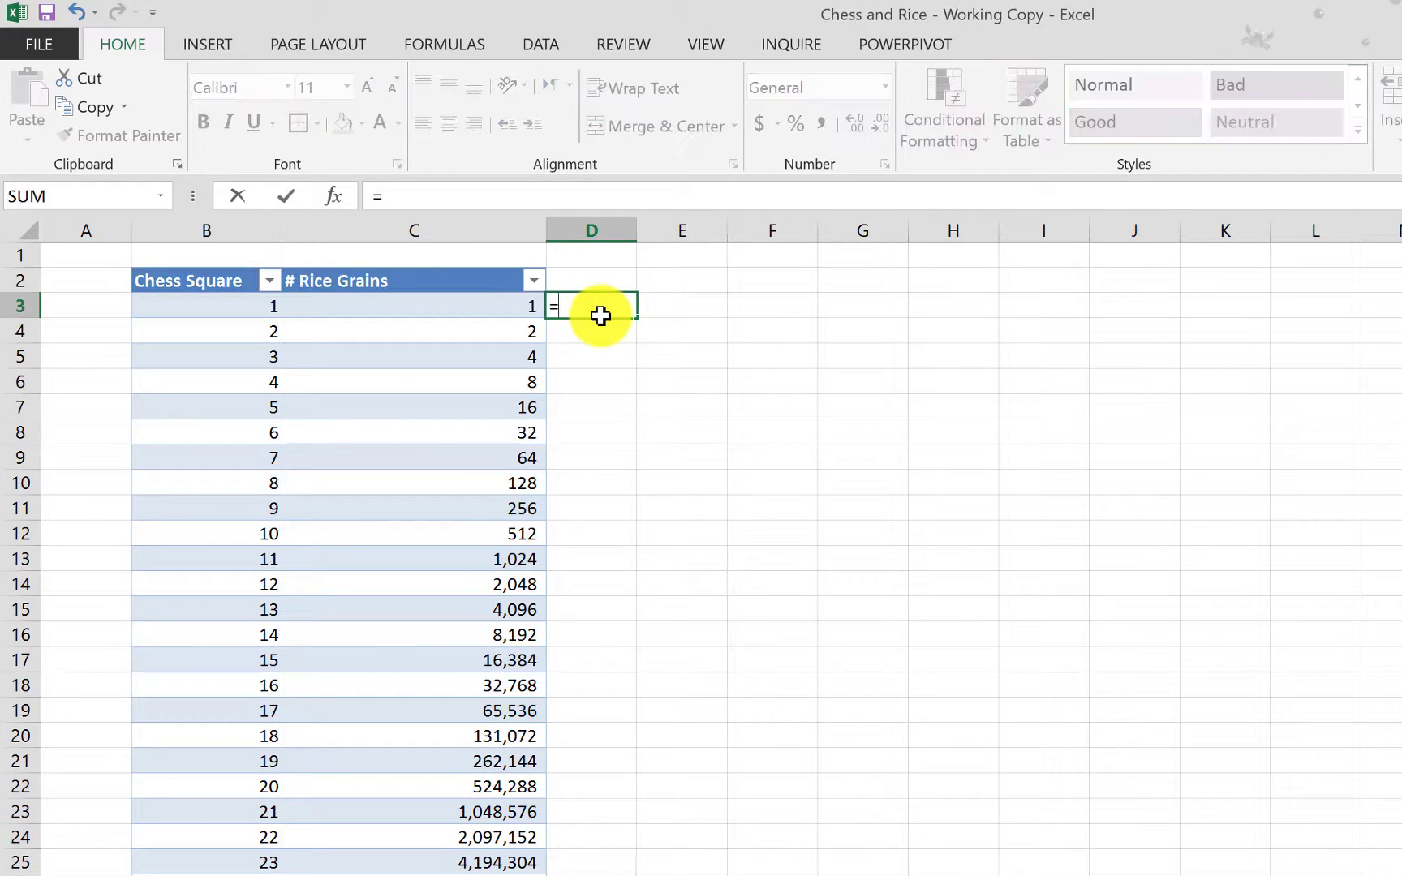
type("vert")
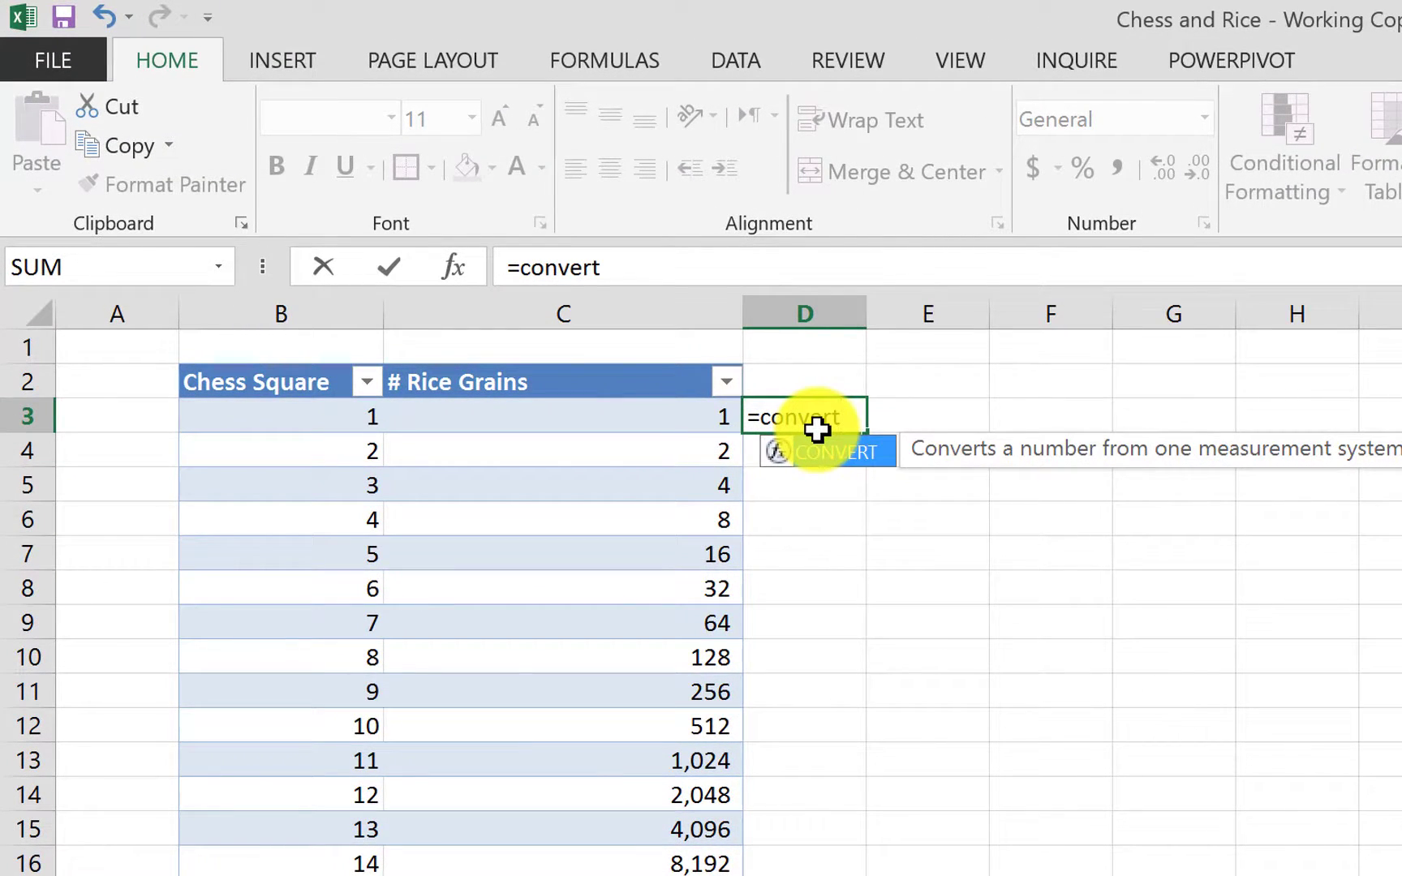
key("Tab")
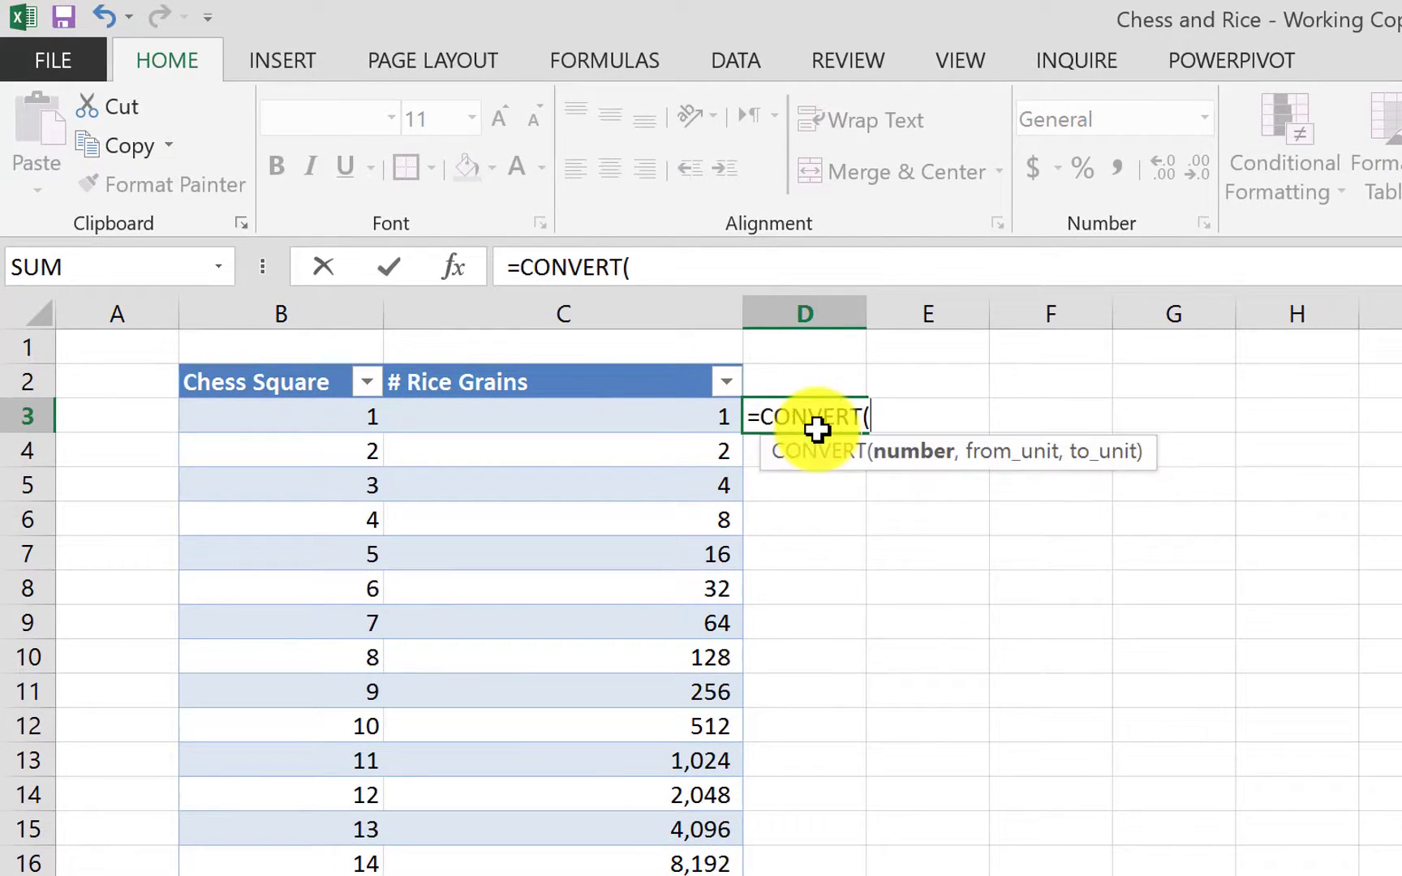
left_click(621, 421)
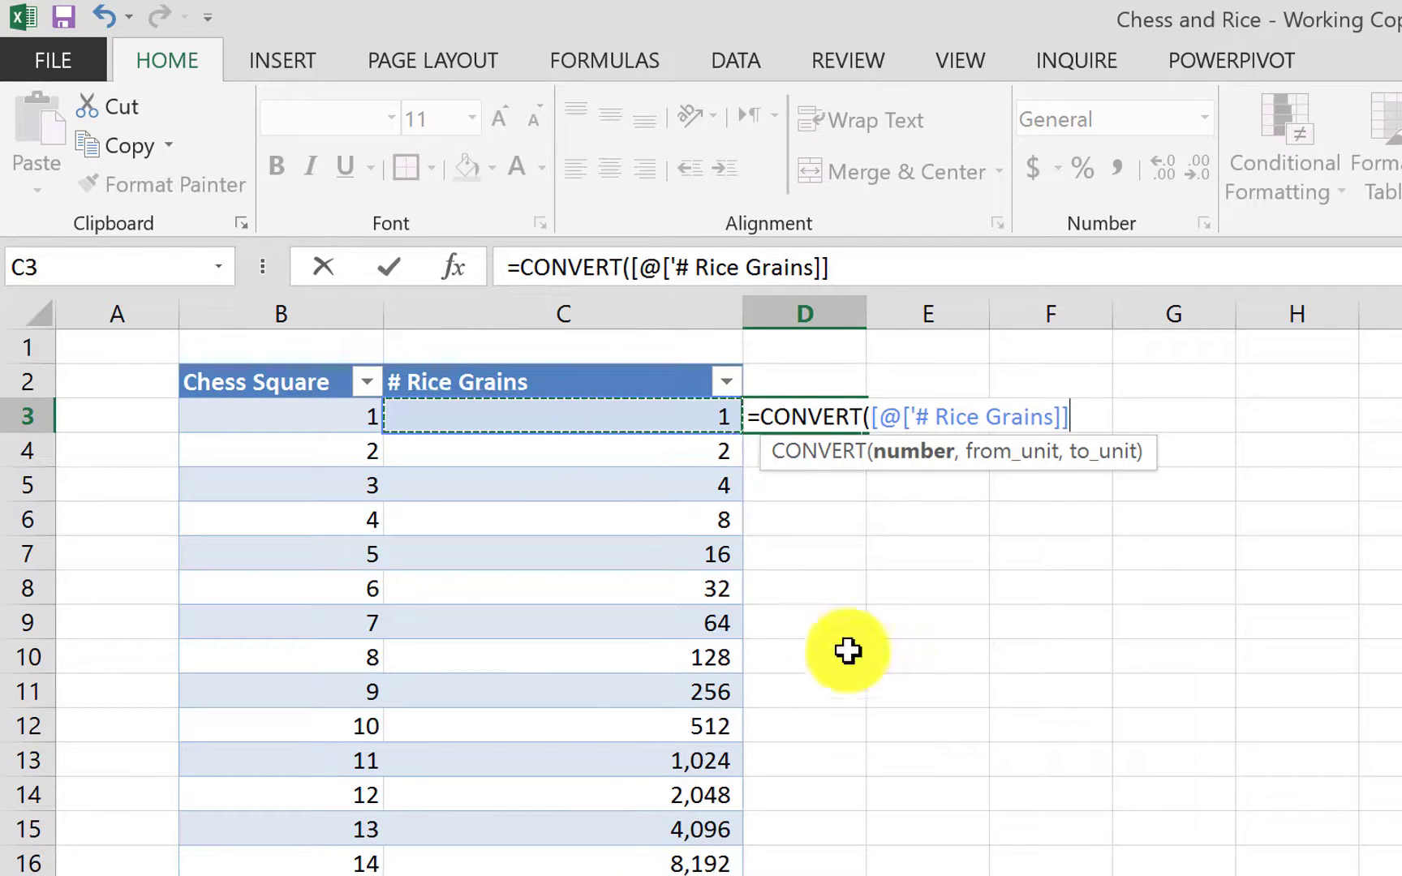
Complete the D3 formula as =CONVERT([@['# Rice Grains]],"grain","ton").
type(",")
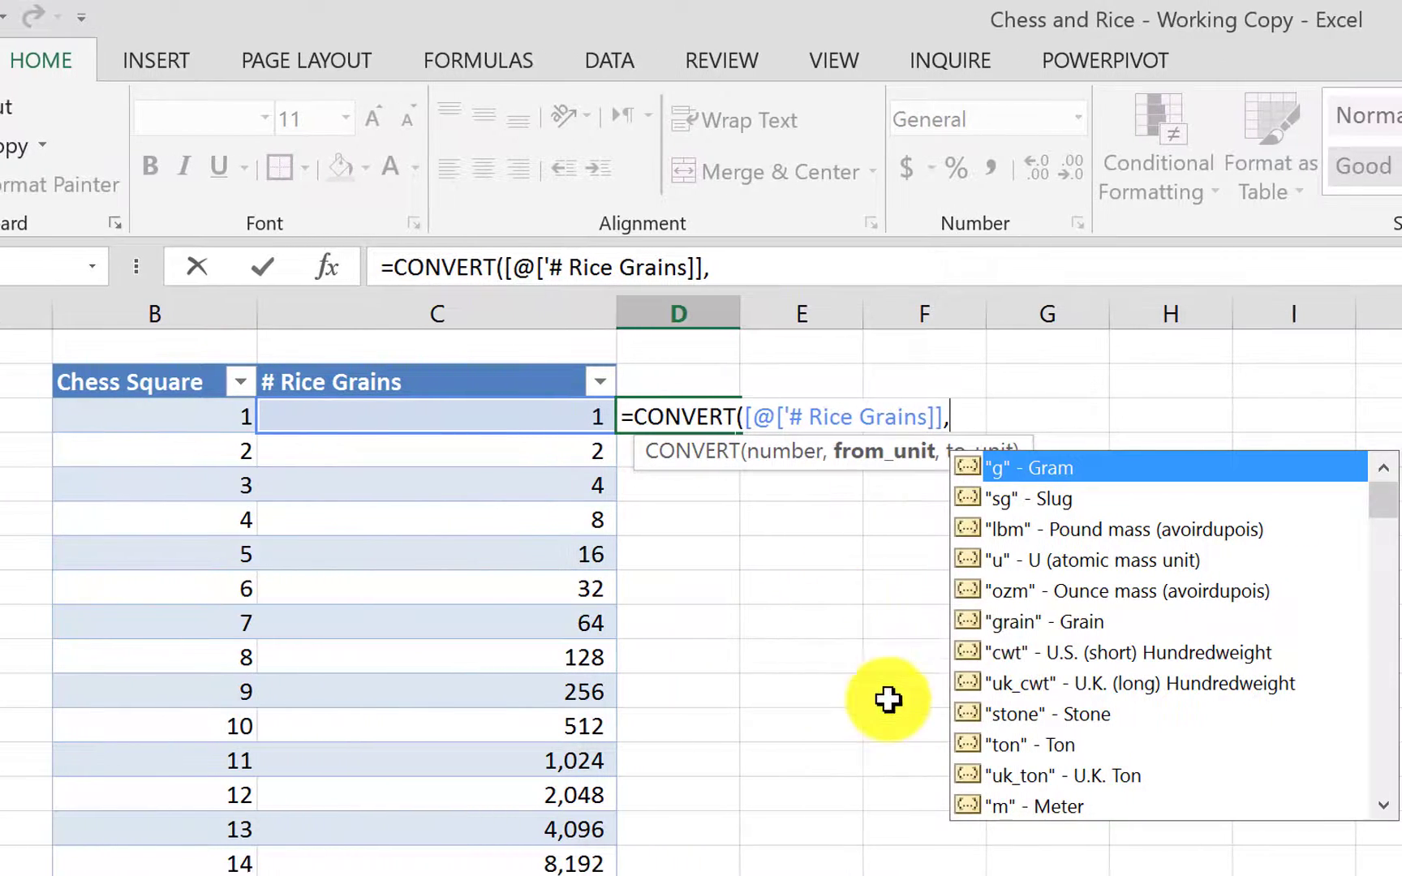
left_click(1006, 622)
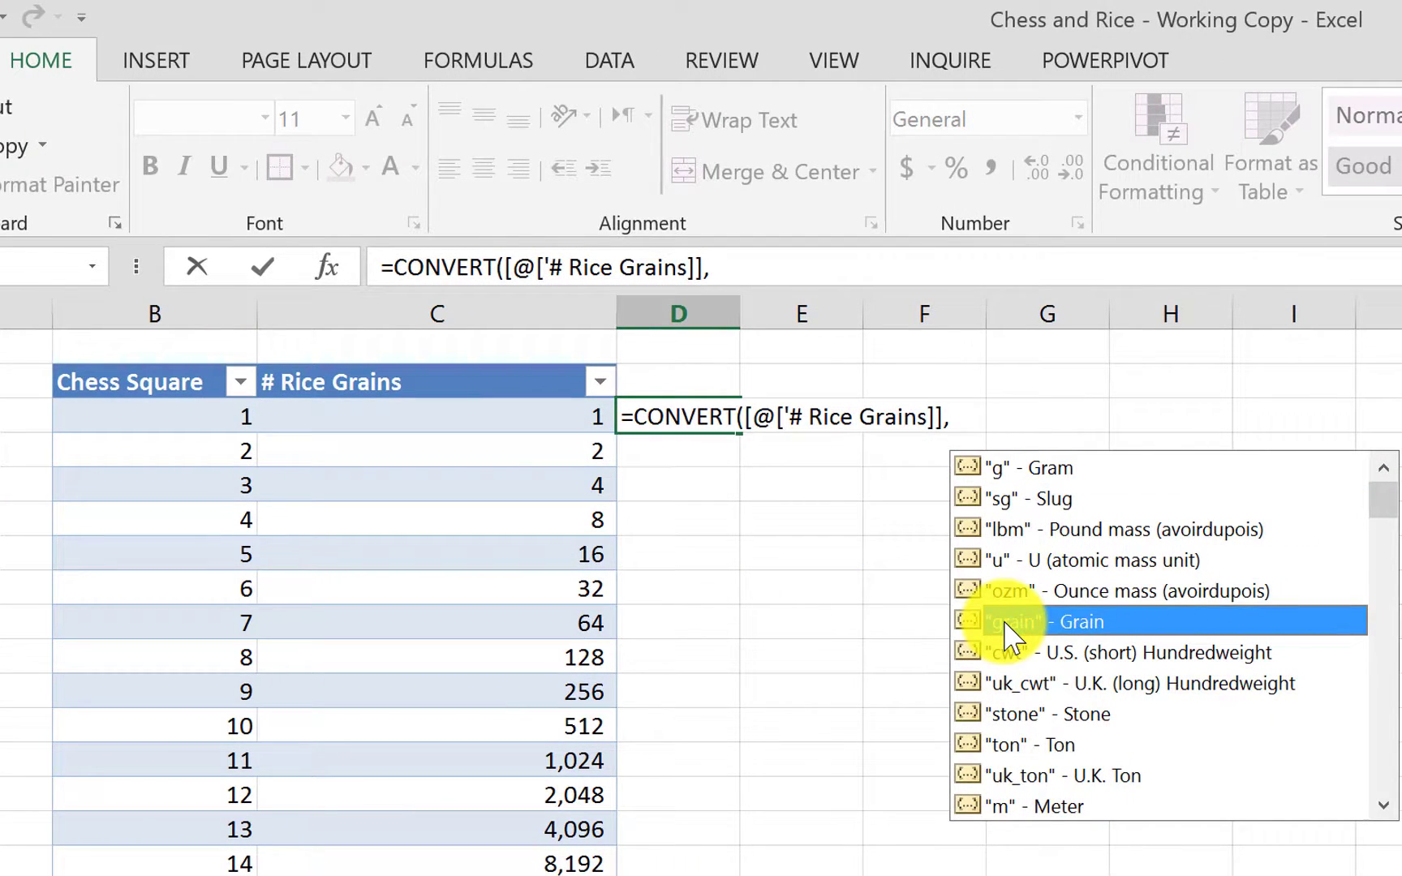
double_click(1006, 623)
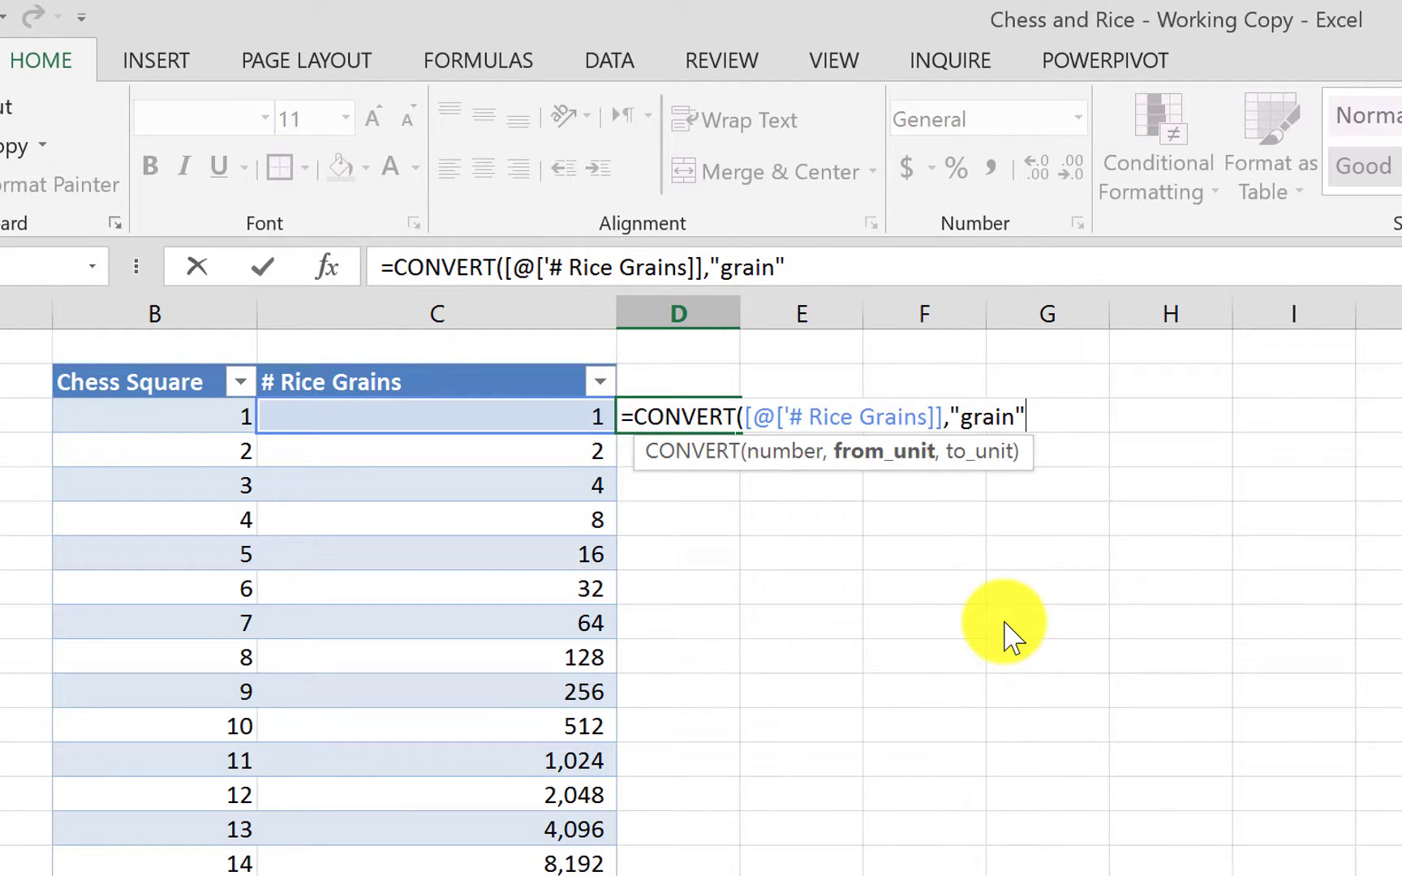
type(",")
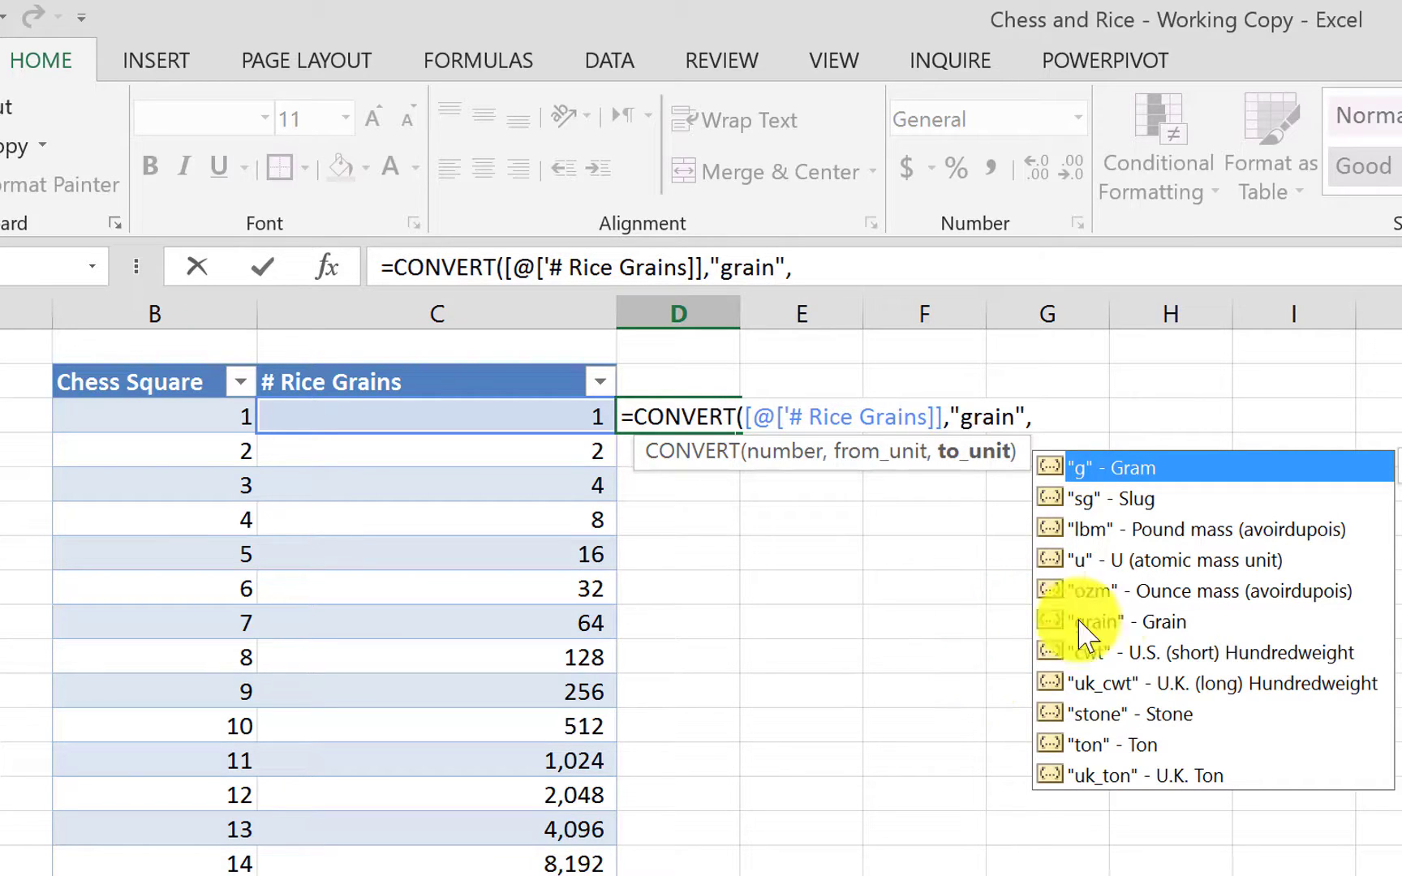
left_click(1138, 748)
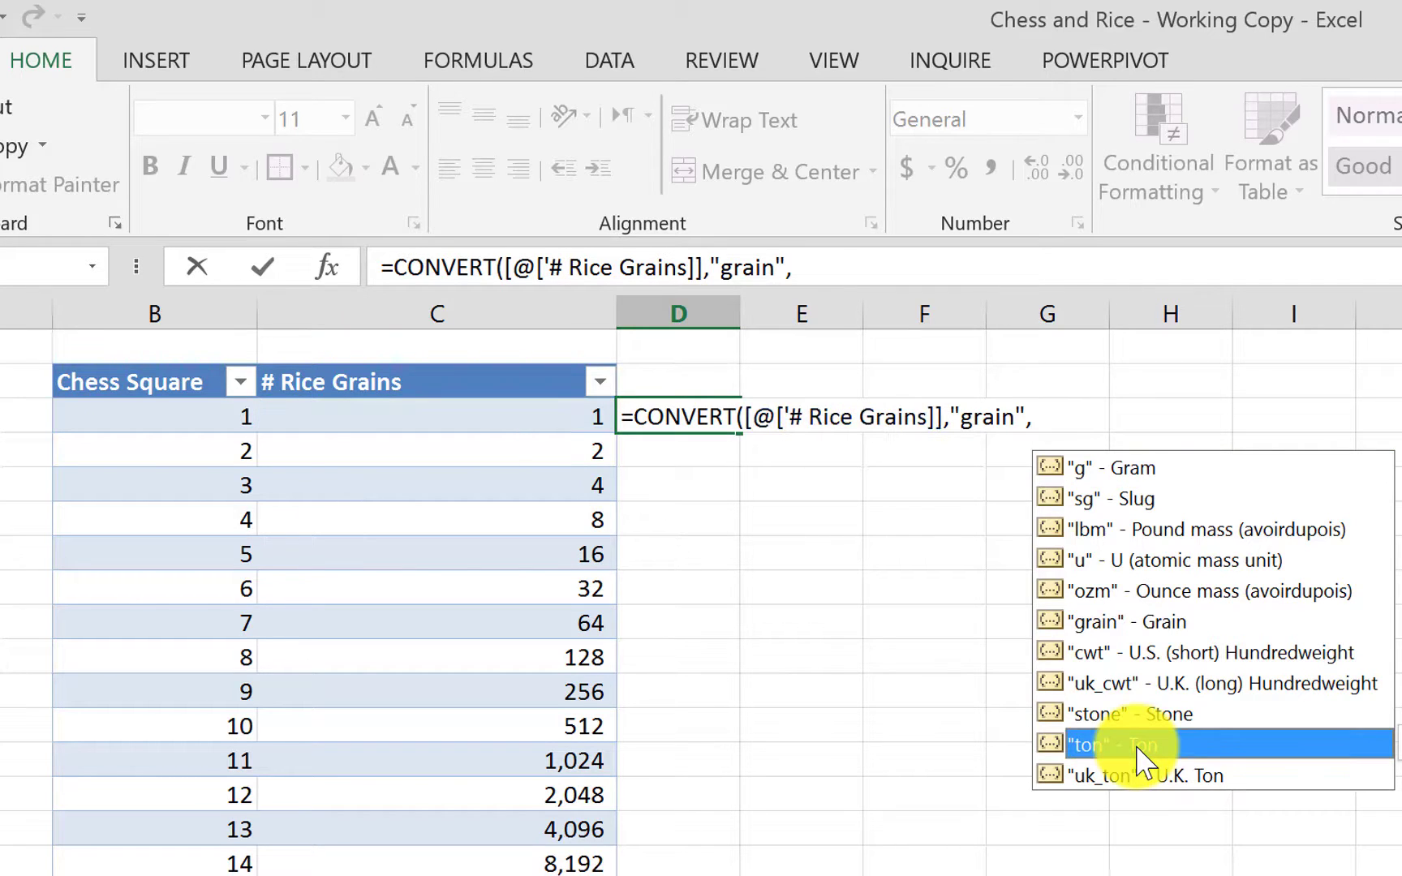
double_click(1137, 747)
type(")")
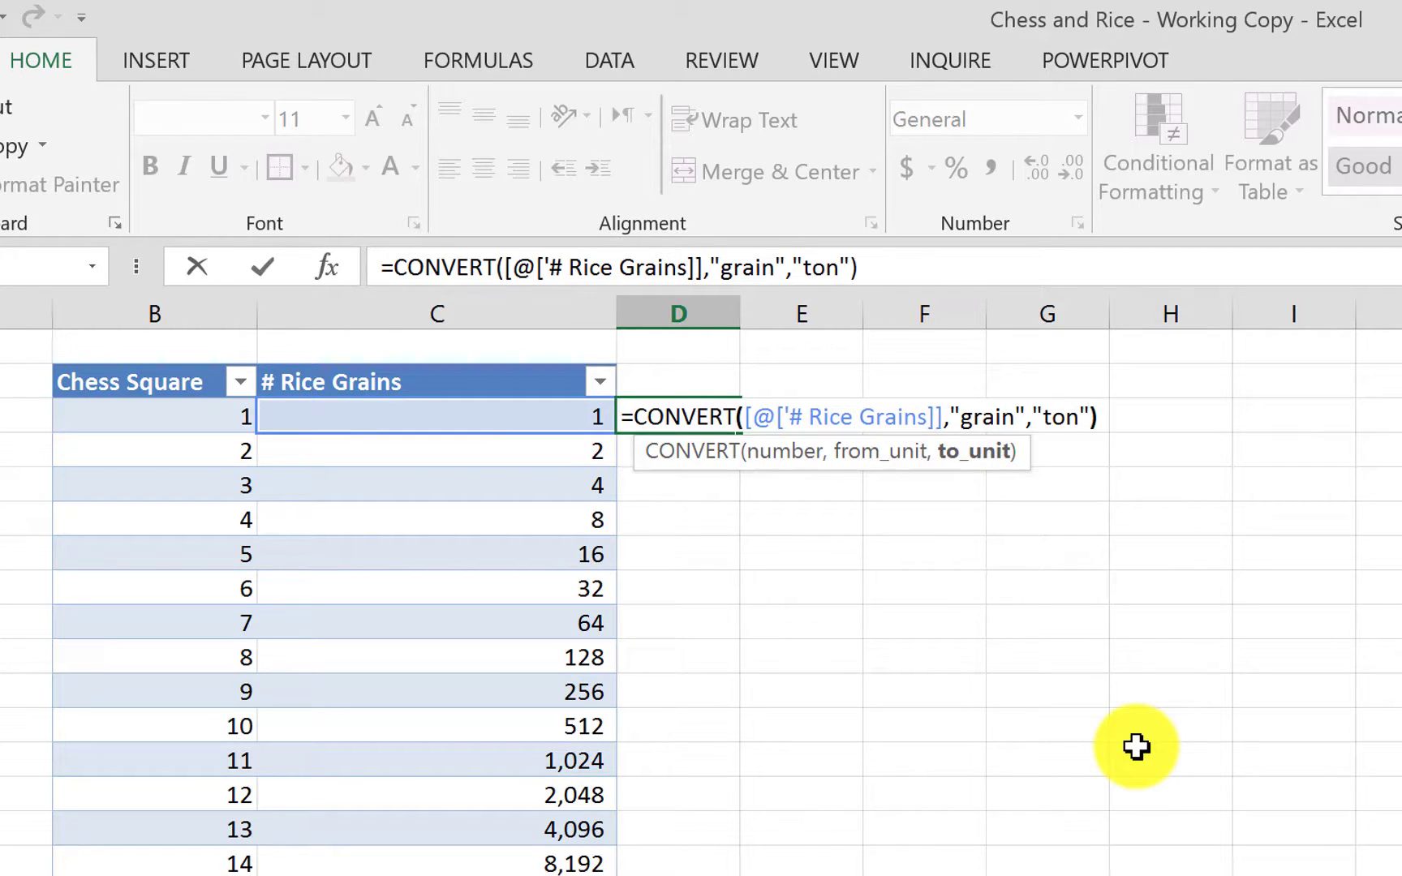
key("Return")
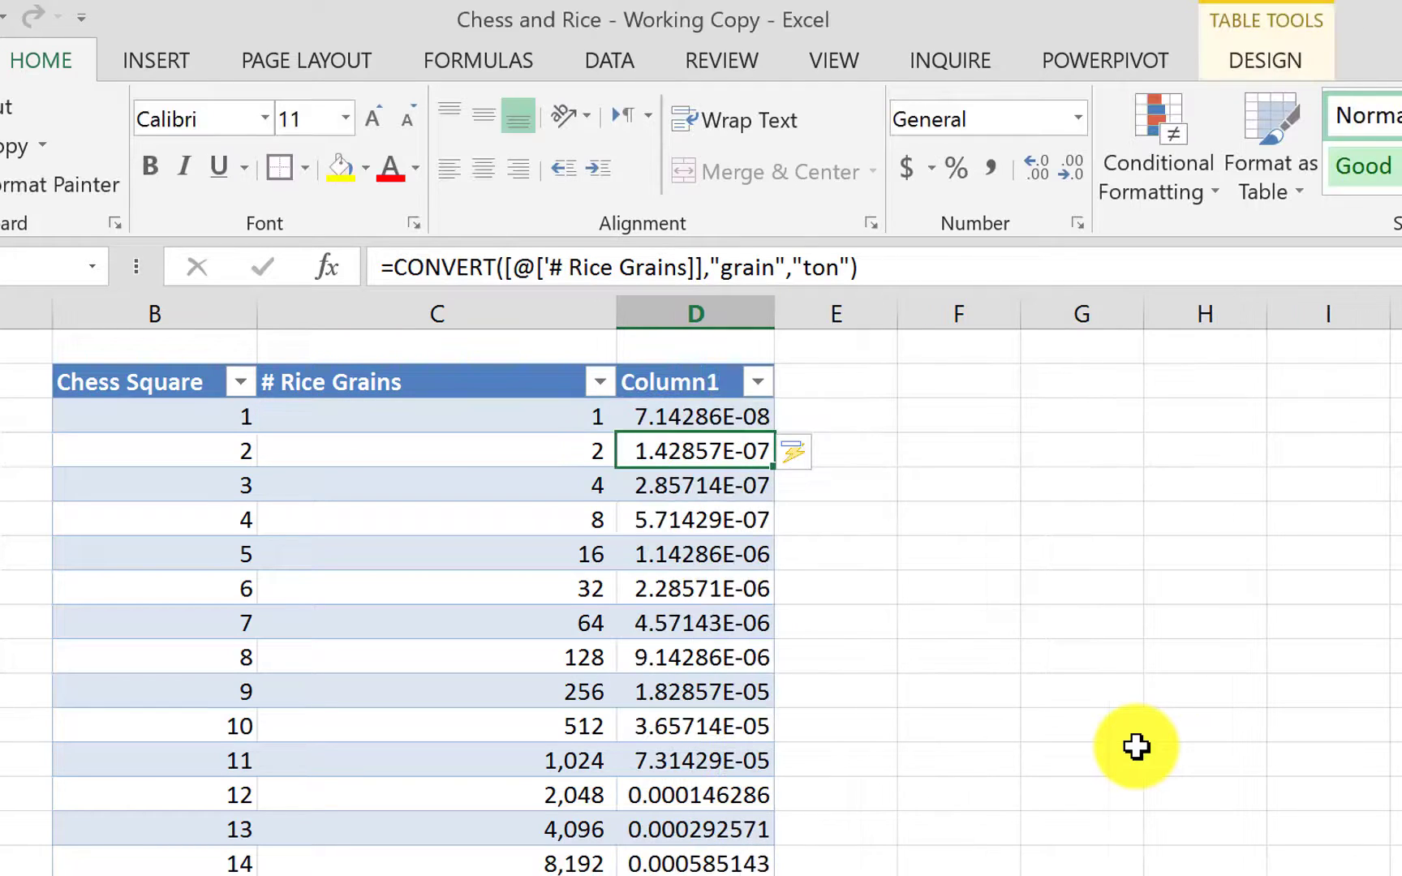
Format all converted values in column D with the comma style and zero decimal places.
key("ctrl+shift+Down")
left_click(652, 366)
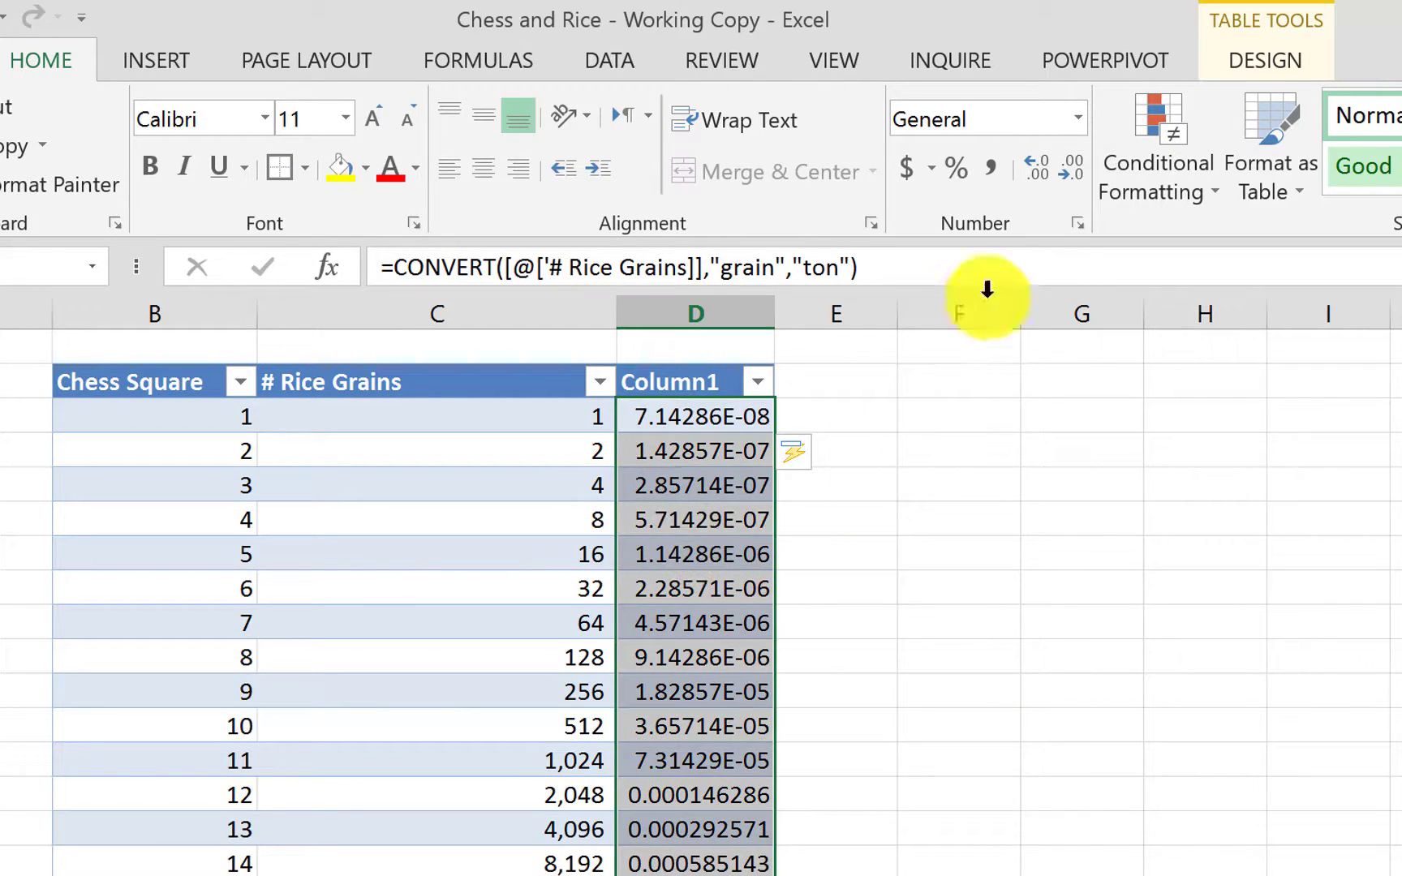
left_click(992, 168)
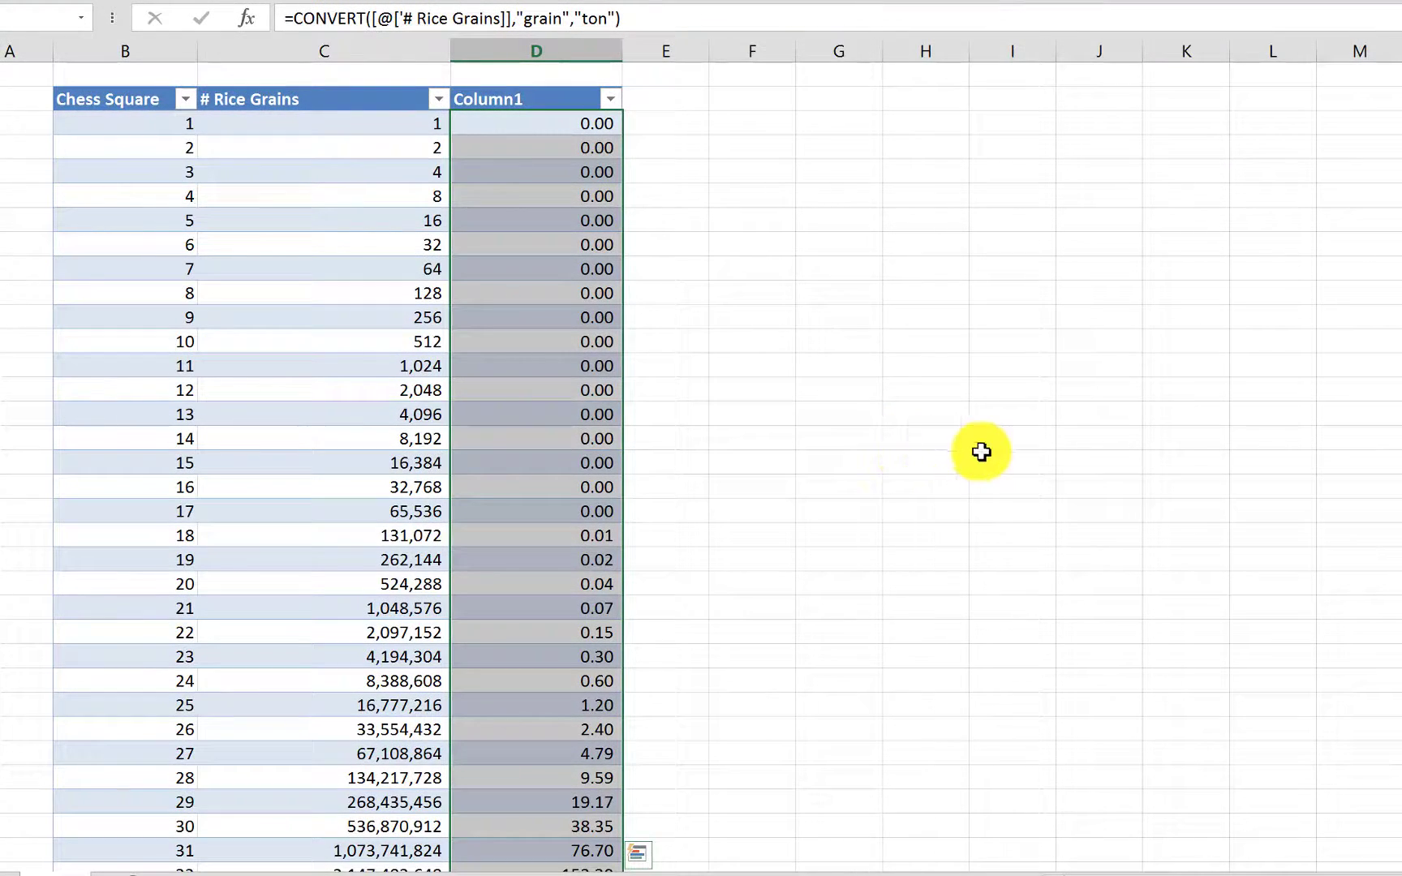
key("alt+h")
key("9")
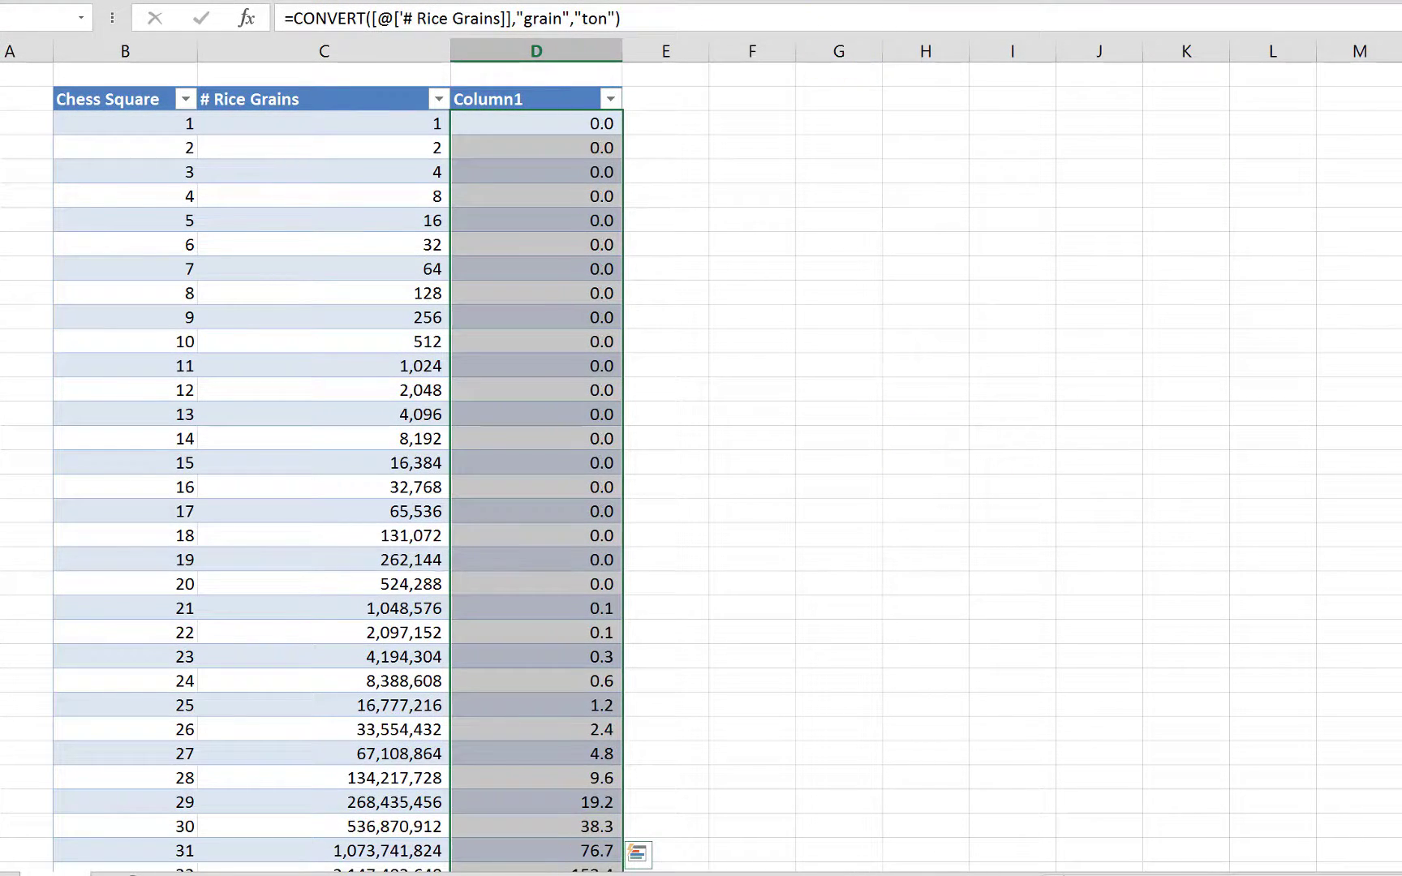
key("alt+h")
key("9")
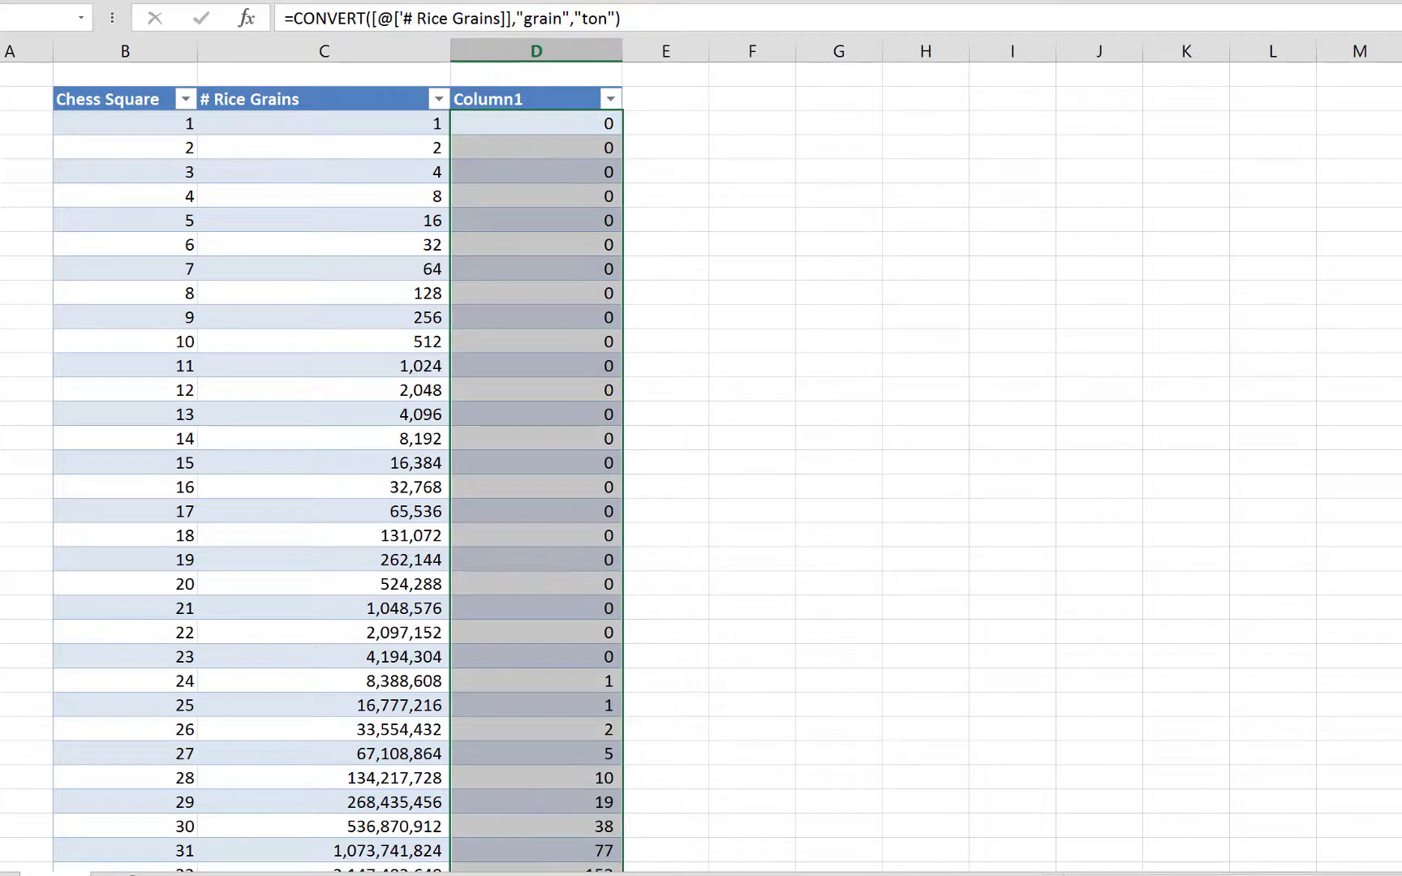
Rename the column D table header to Weight of Rice in "ton" and AutoFit the column width.
scroll(701, 467, "down", 10)
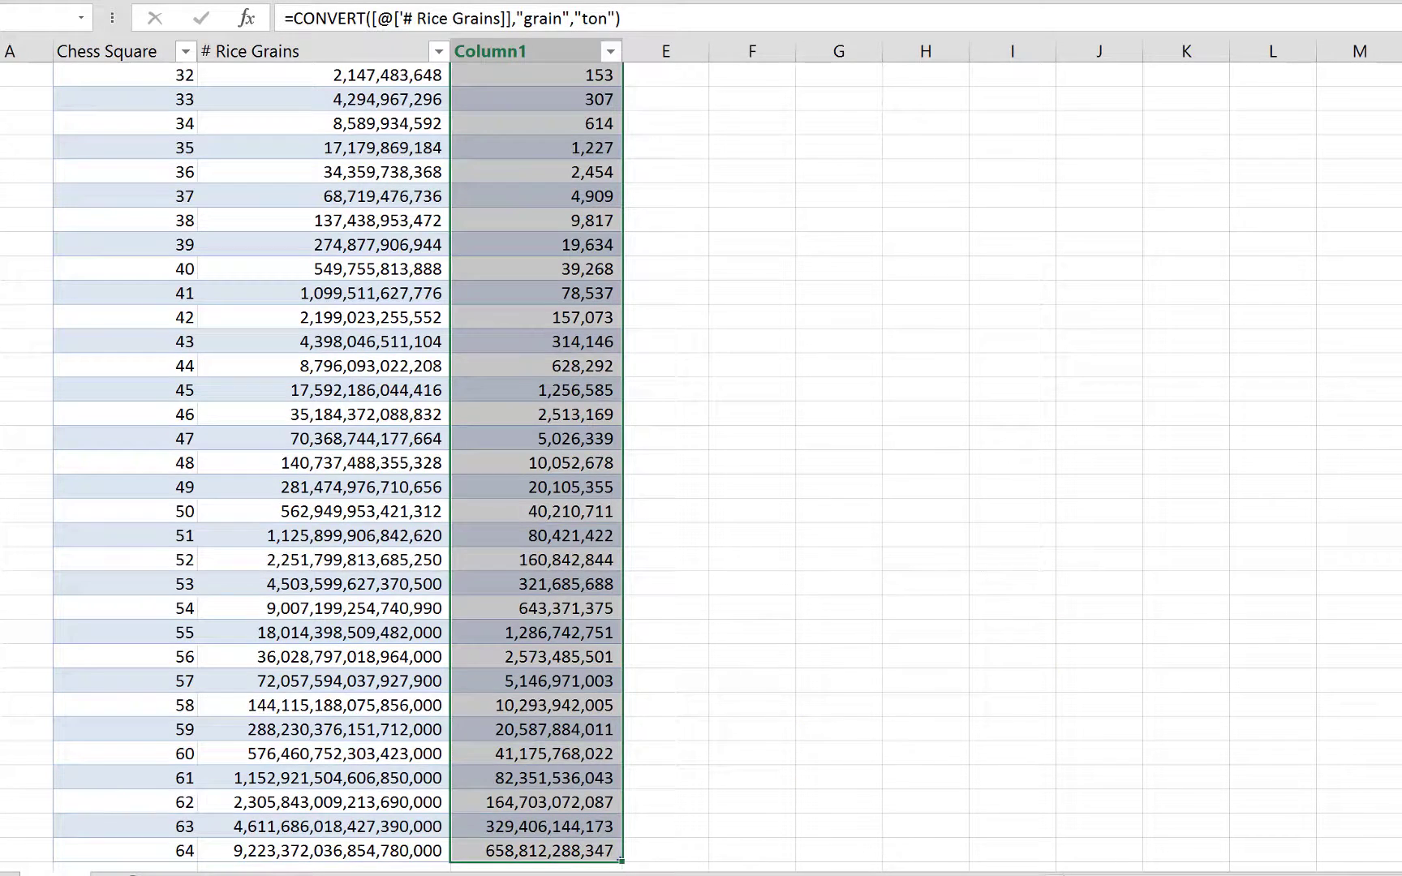
scroll(701, 467, "up", 11)
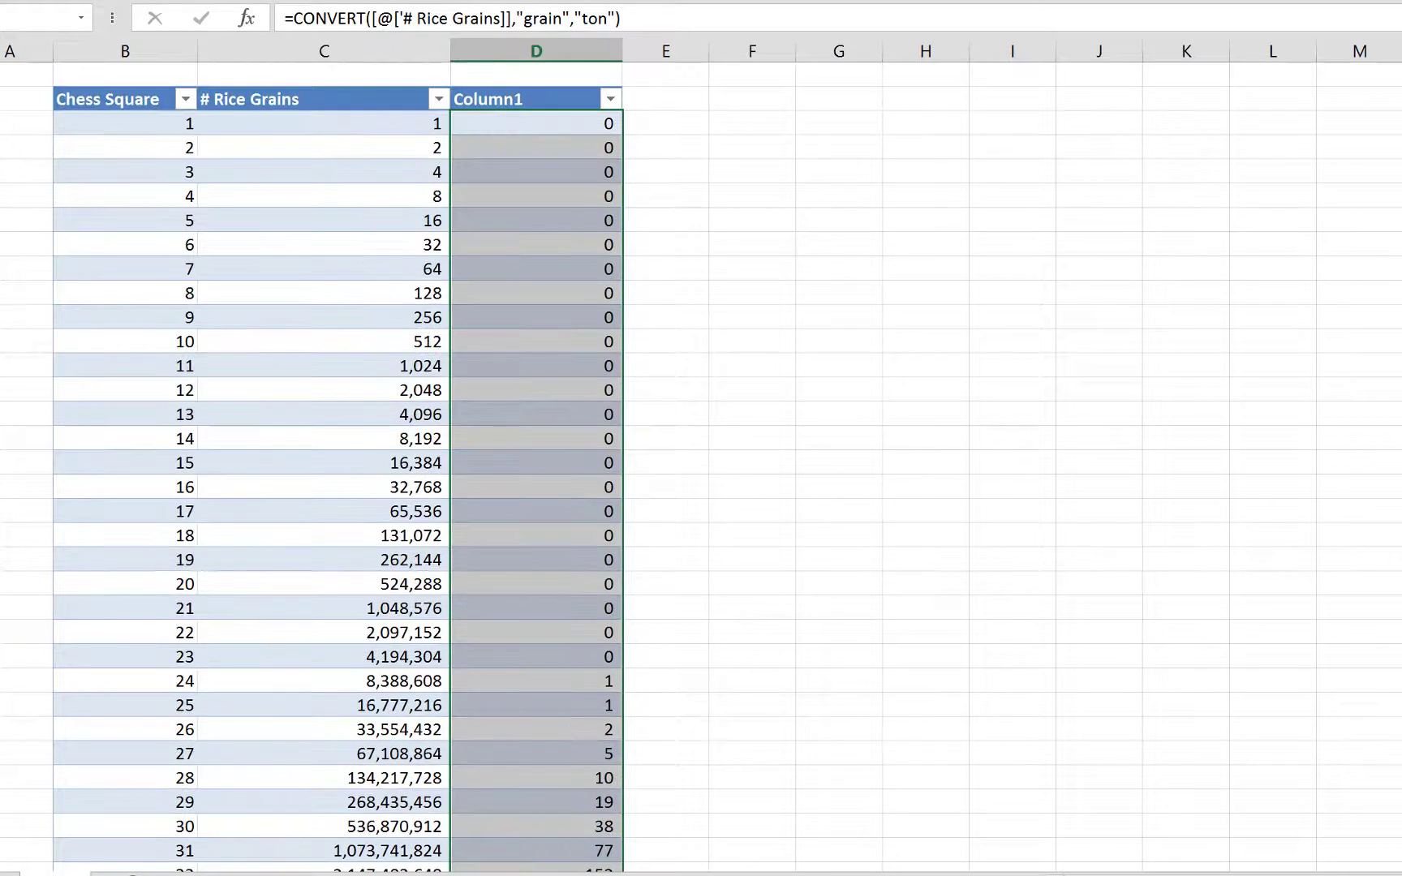
left_click(523, 97)
type("Weight")
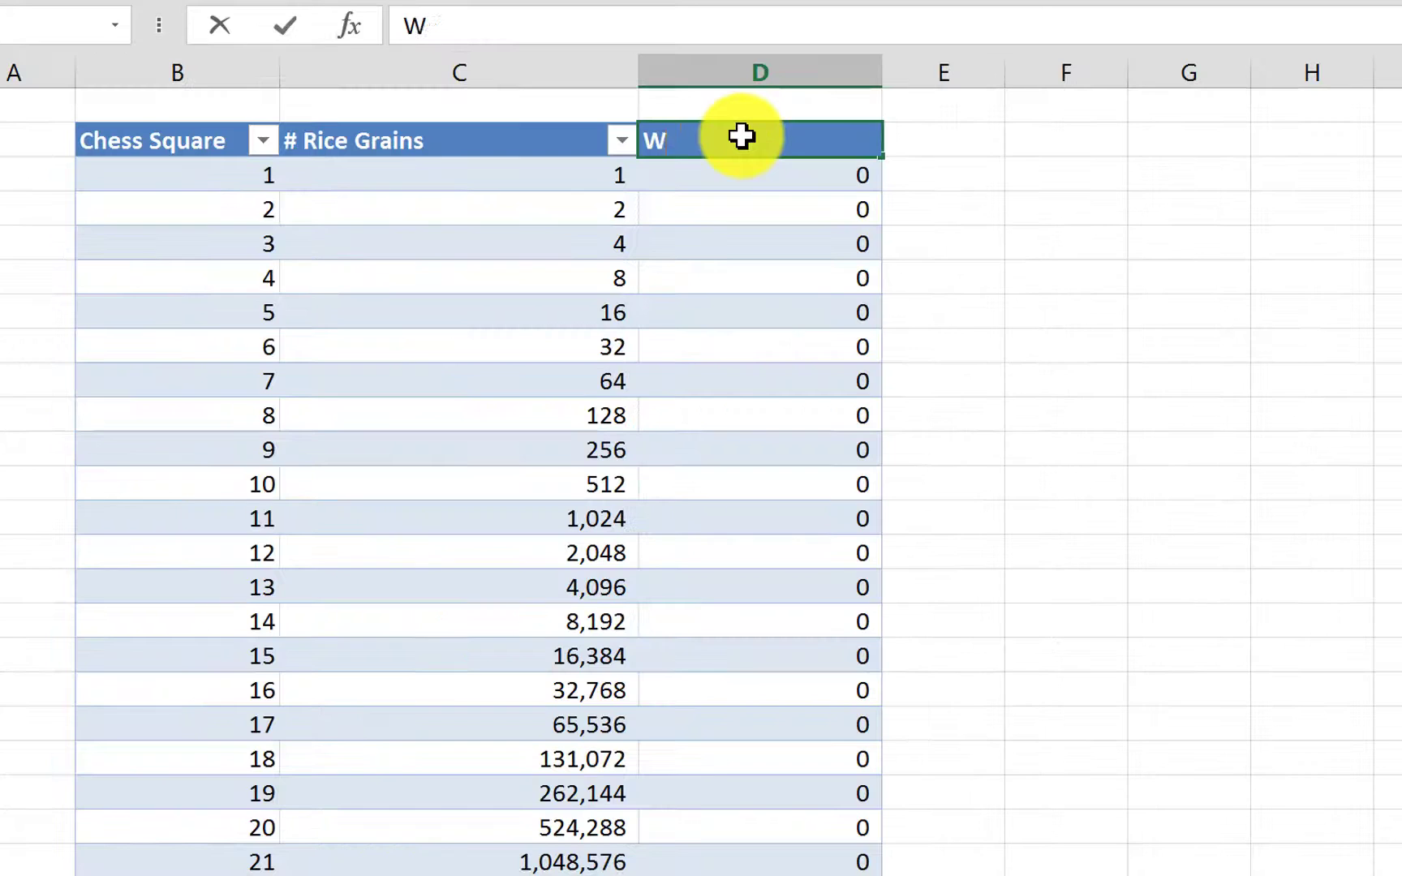
type(" of Rice in")
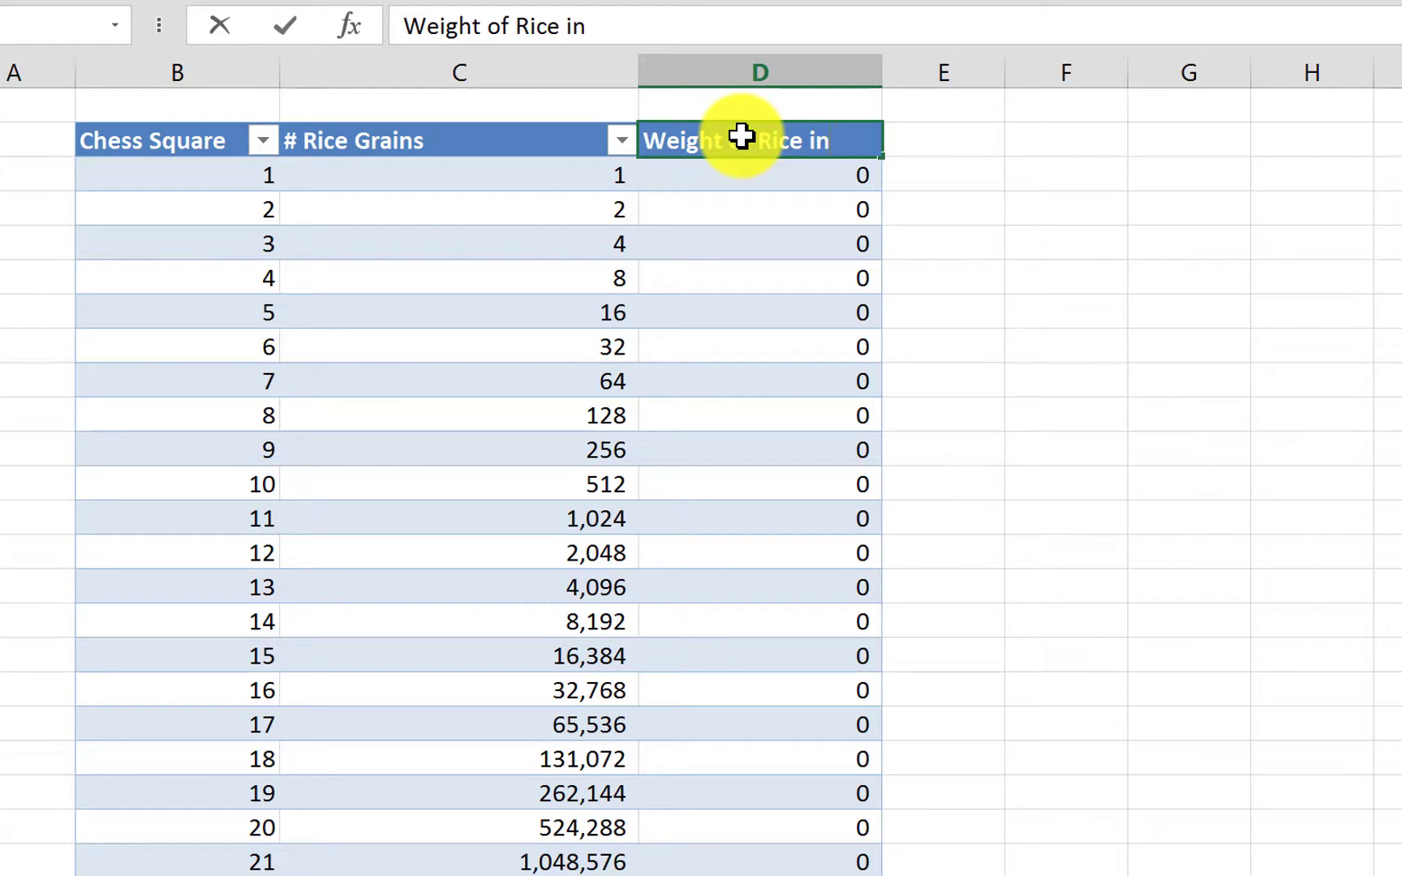
type(" \"ton")
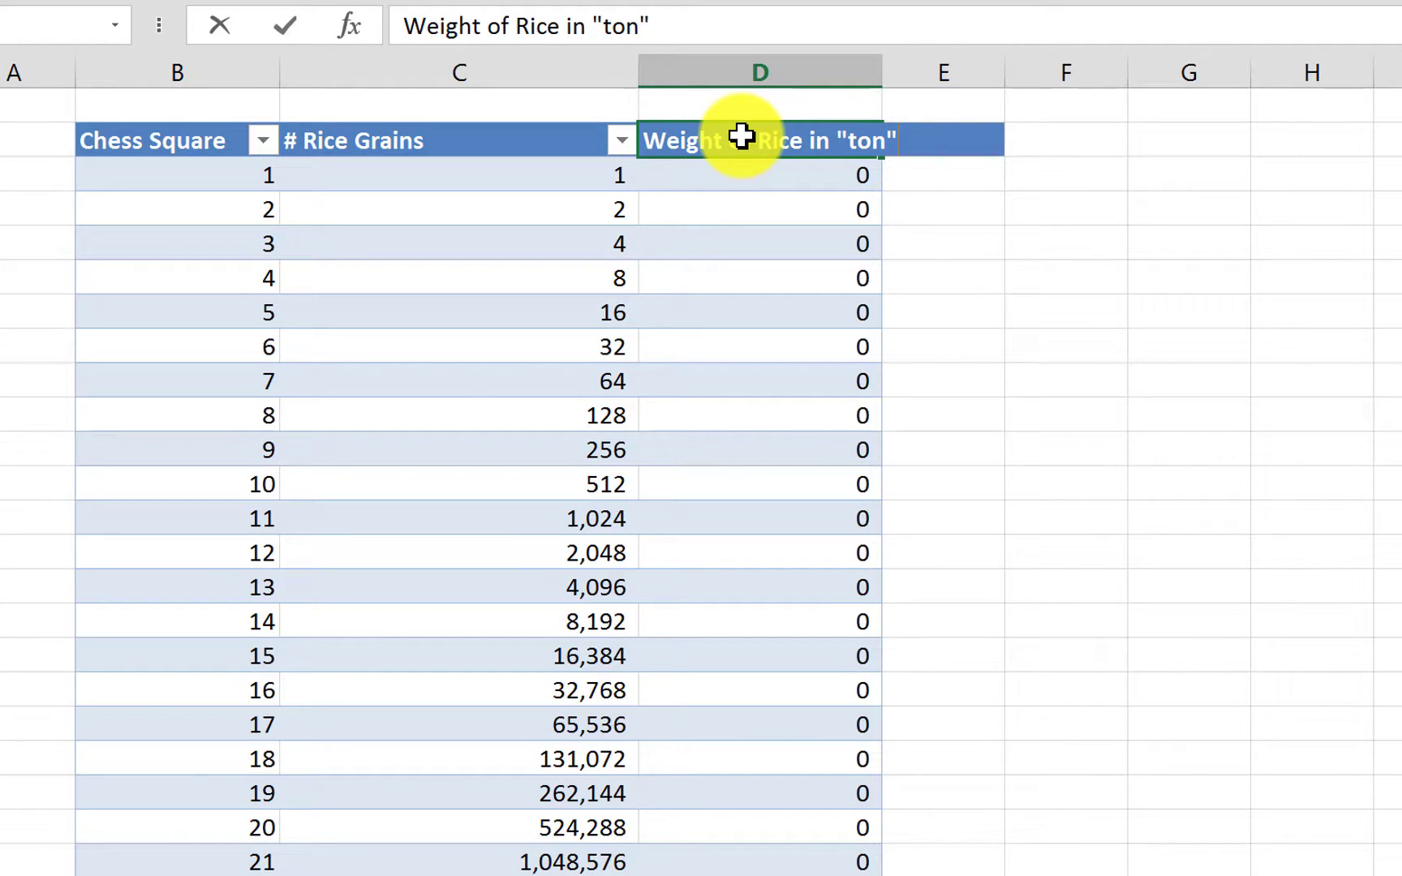
key("Return")
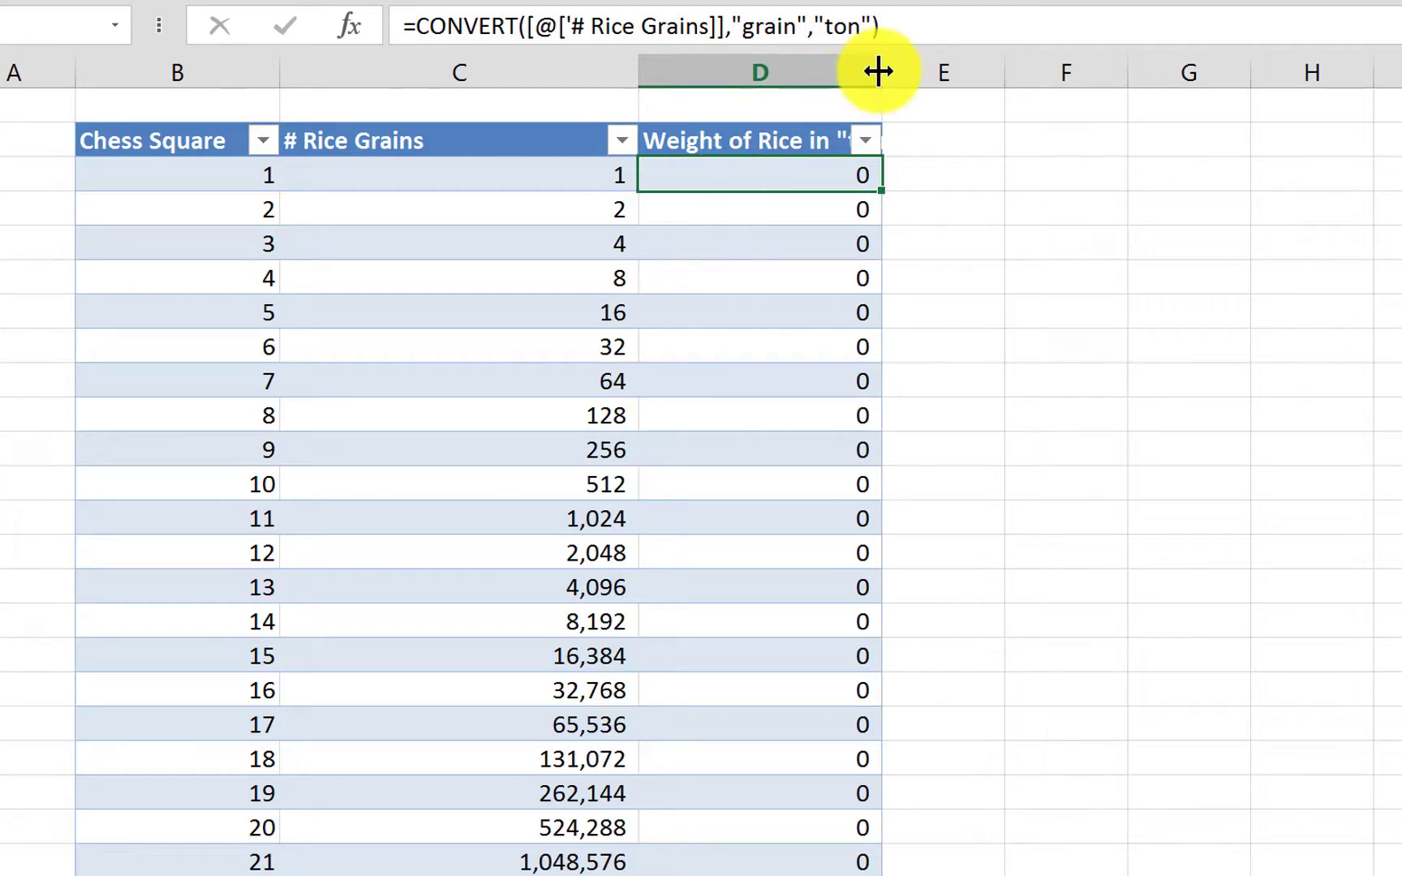
double_click(878, 71)
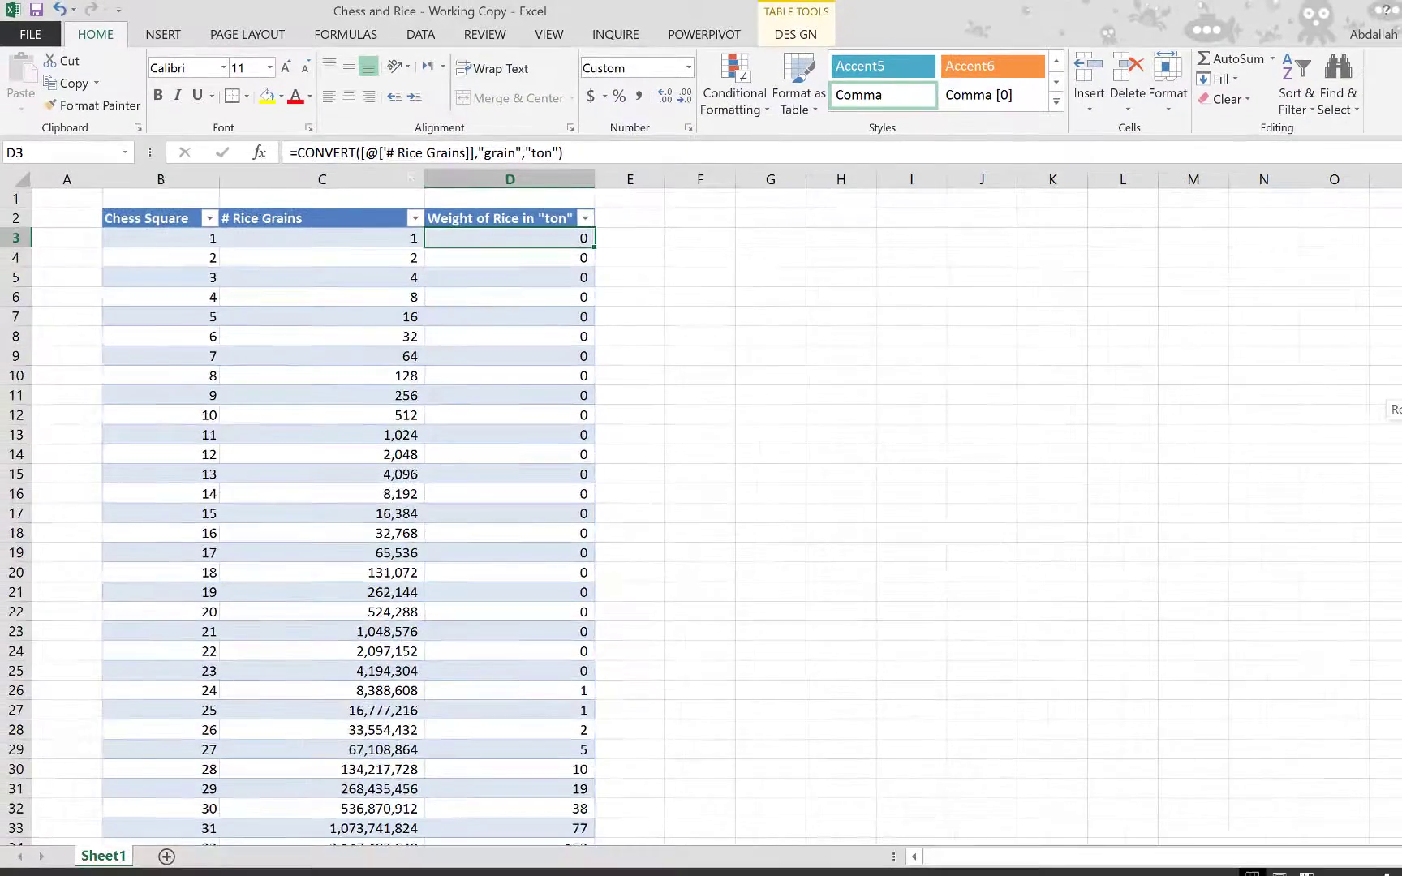
Add a Total Row to the table and set its # Rice Grains cell to Sum.
scroll(503, 519, "down", 7)
scroll(502, 520, "down", 3)
scroll(503, 519, "up", 11)
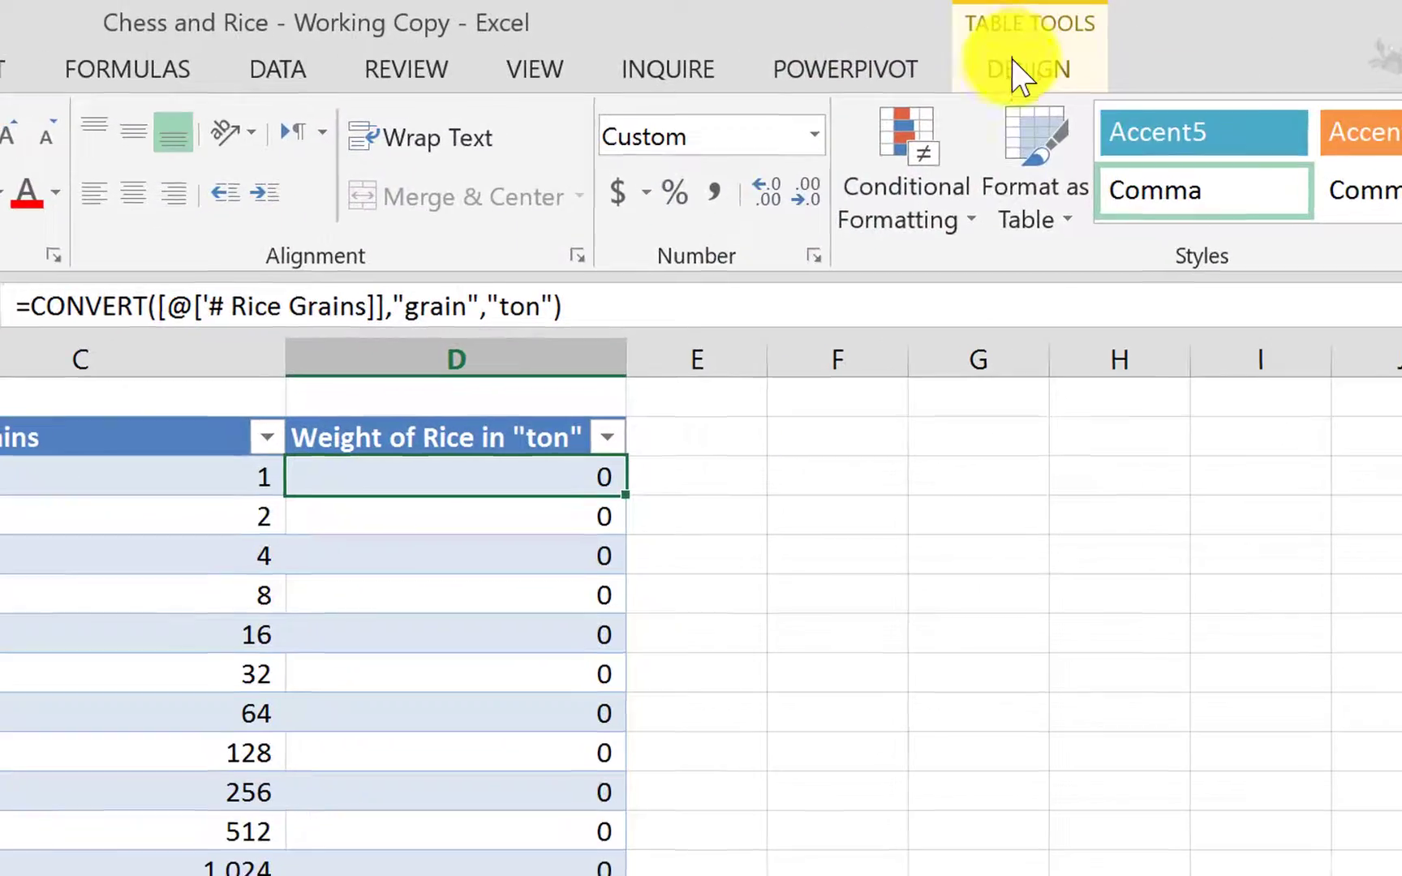
left_click(795, 34)
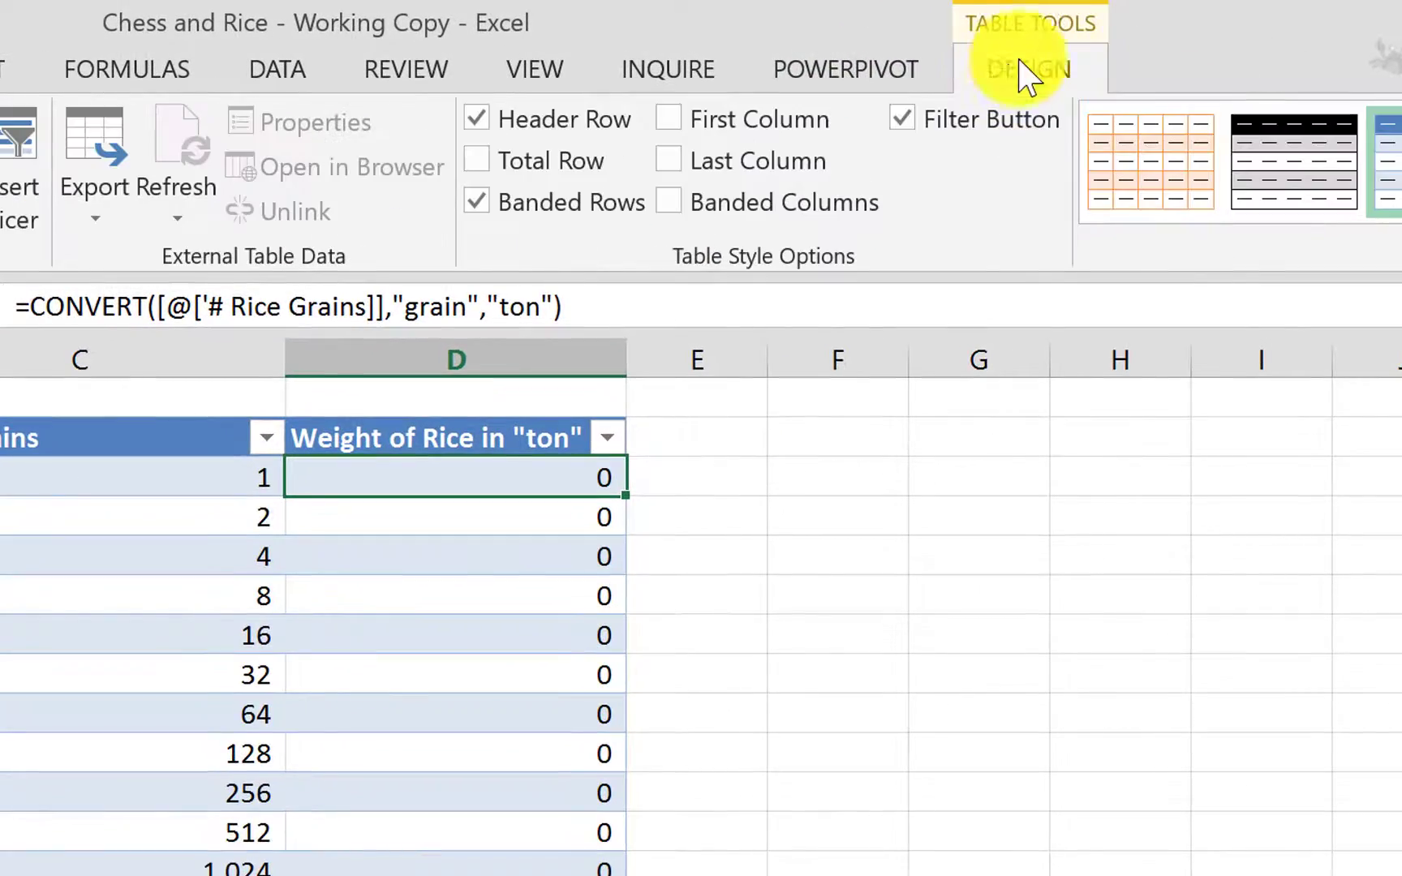
left_click(480, 175)
scroll(1387, 426, "down", 15)
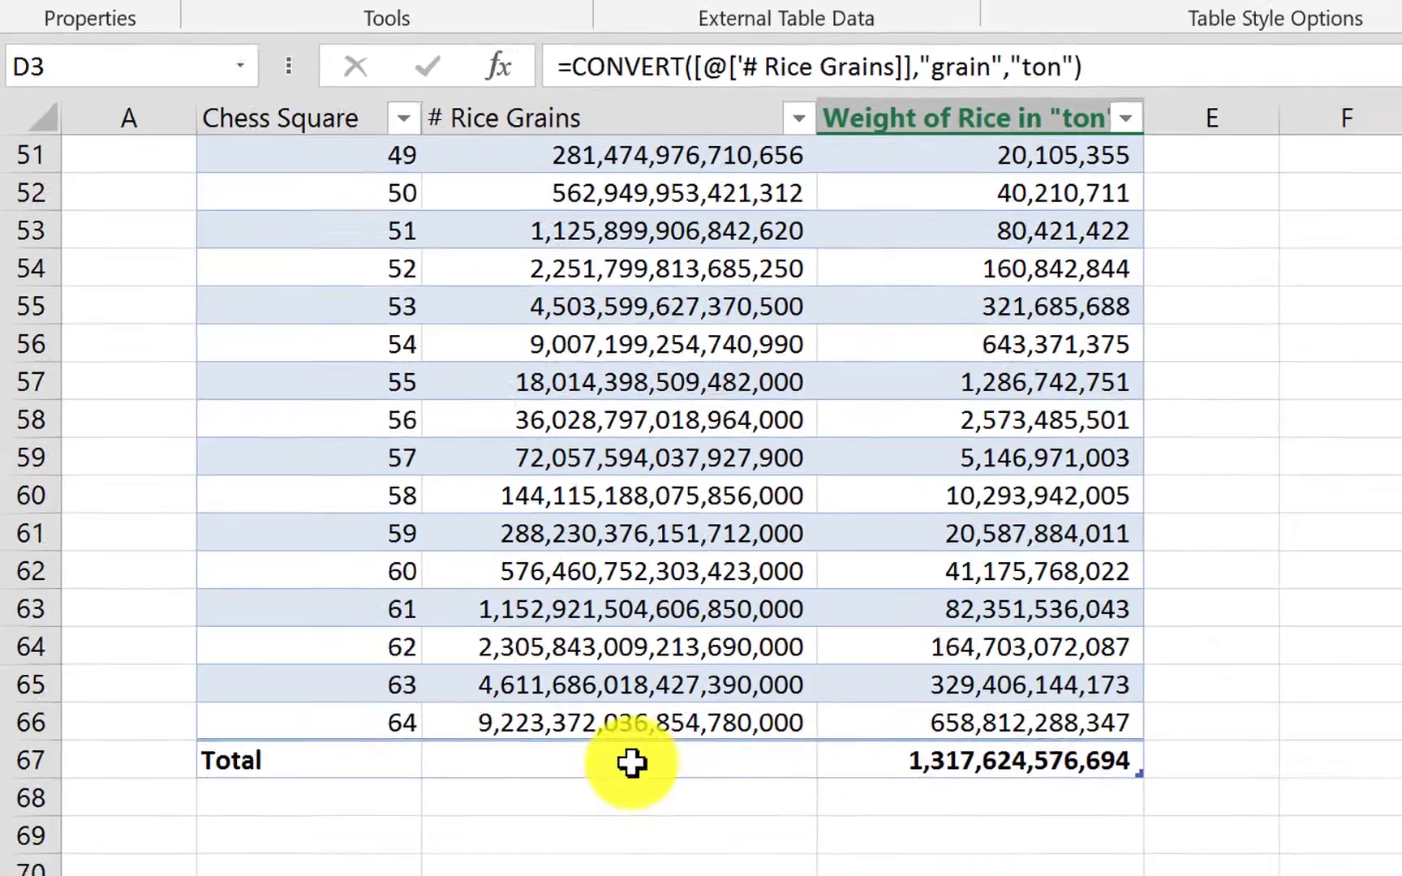
left_click(779, 793)
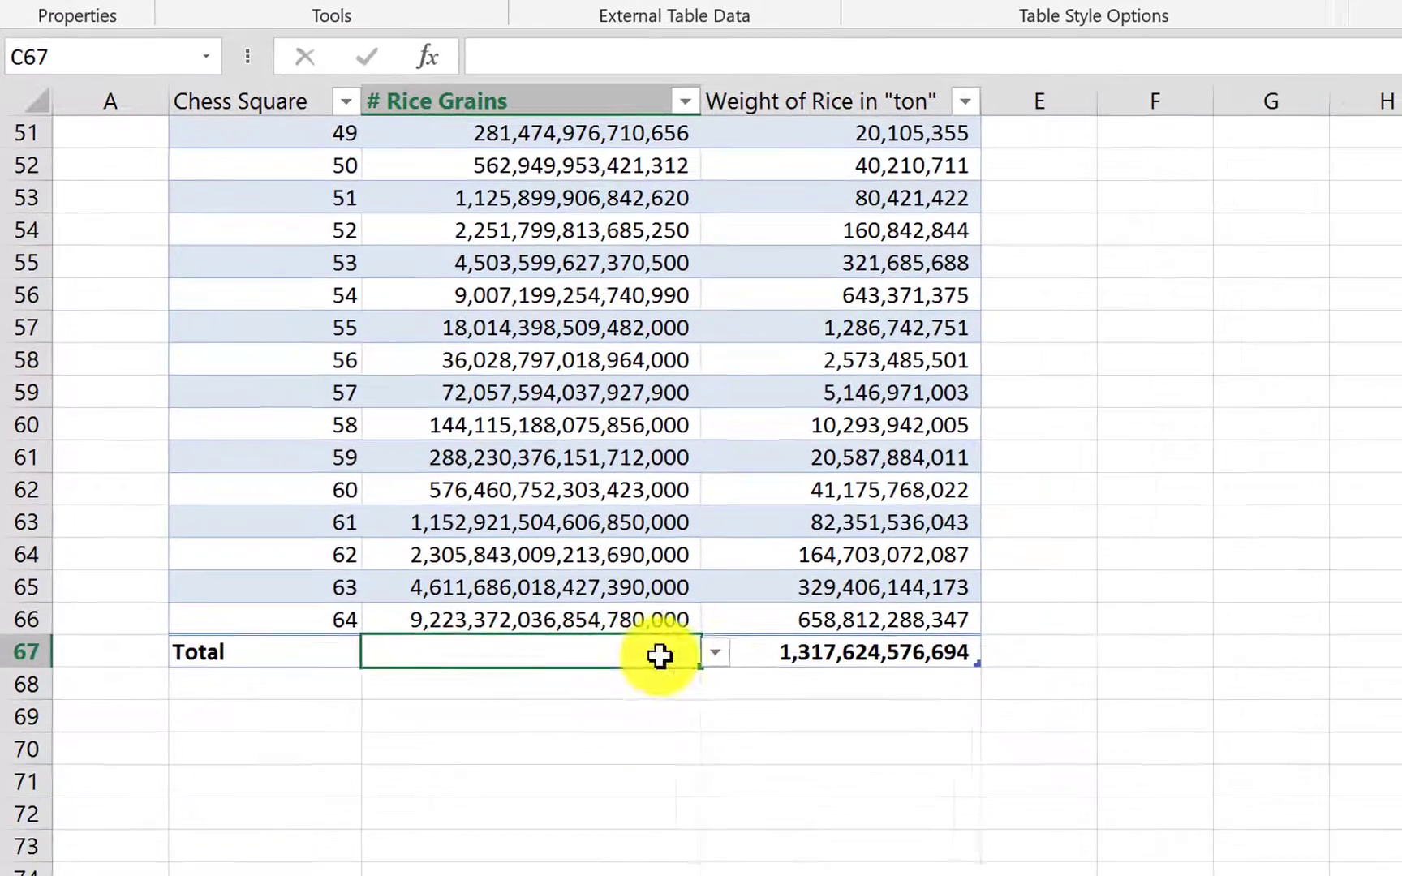
left_click(869, 793)
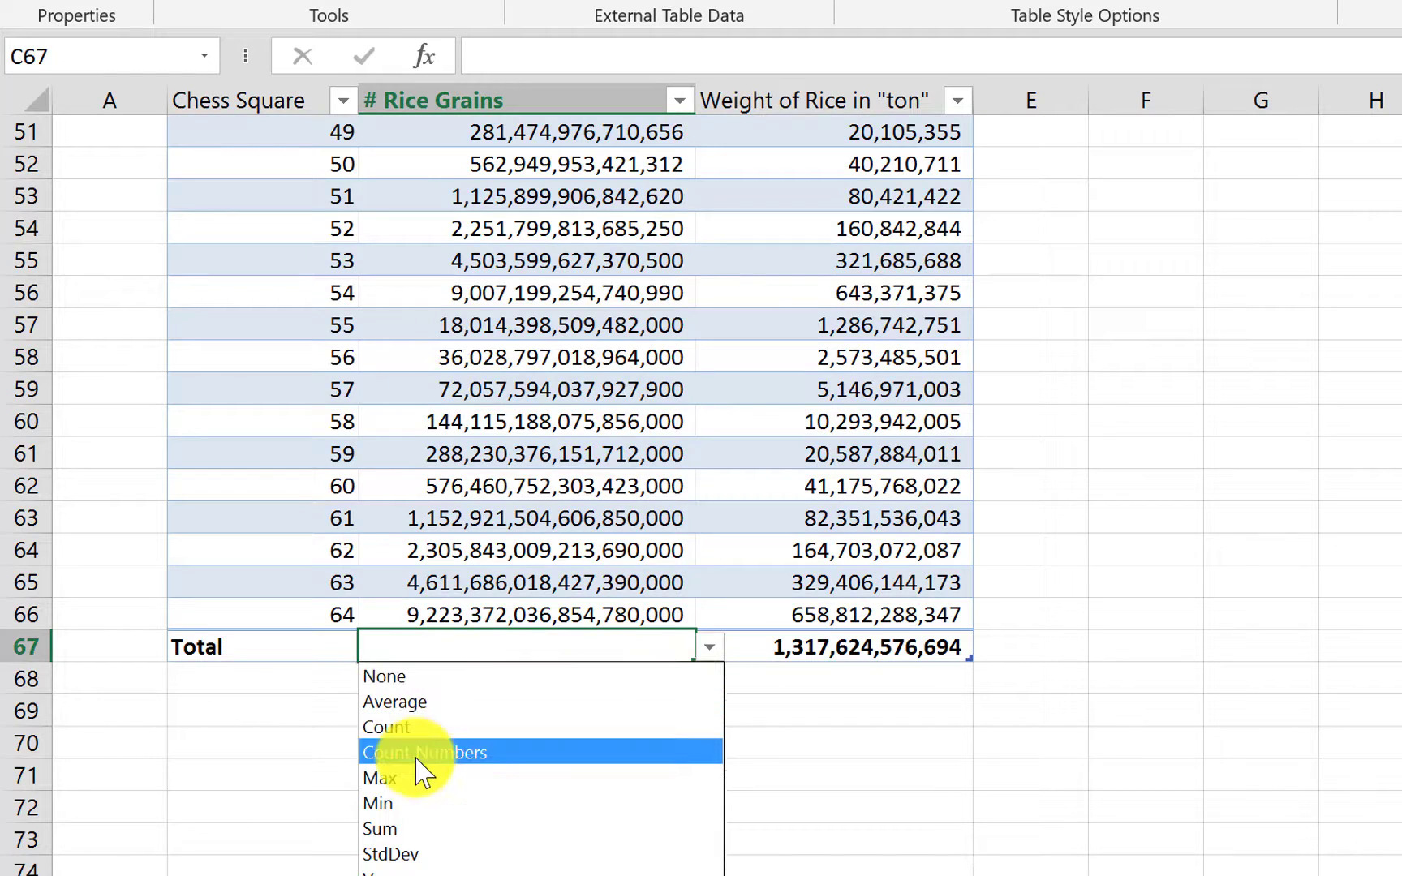
left_click(410, 829)
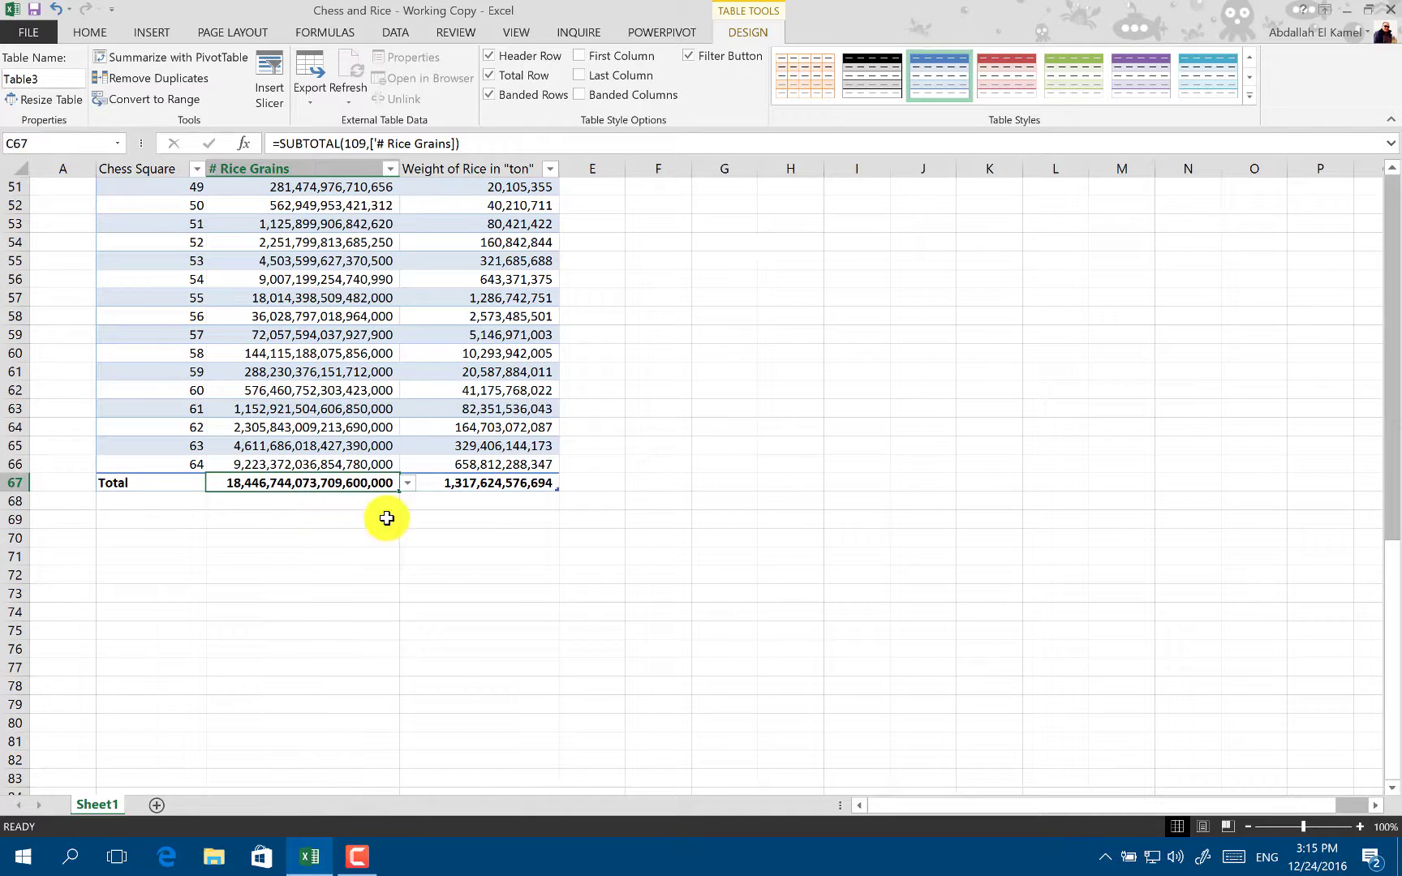
Inspect the total of the Weight of Rice in "ton" column in cell D67.
left_click(509, 484)
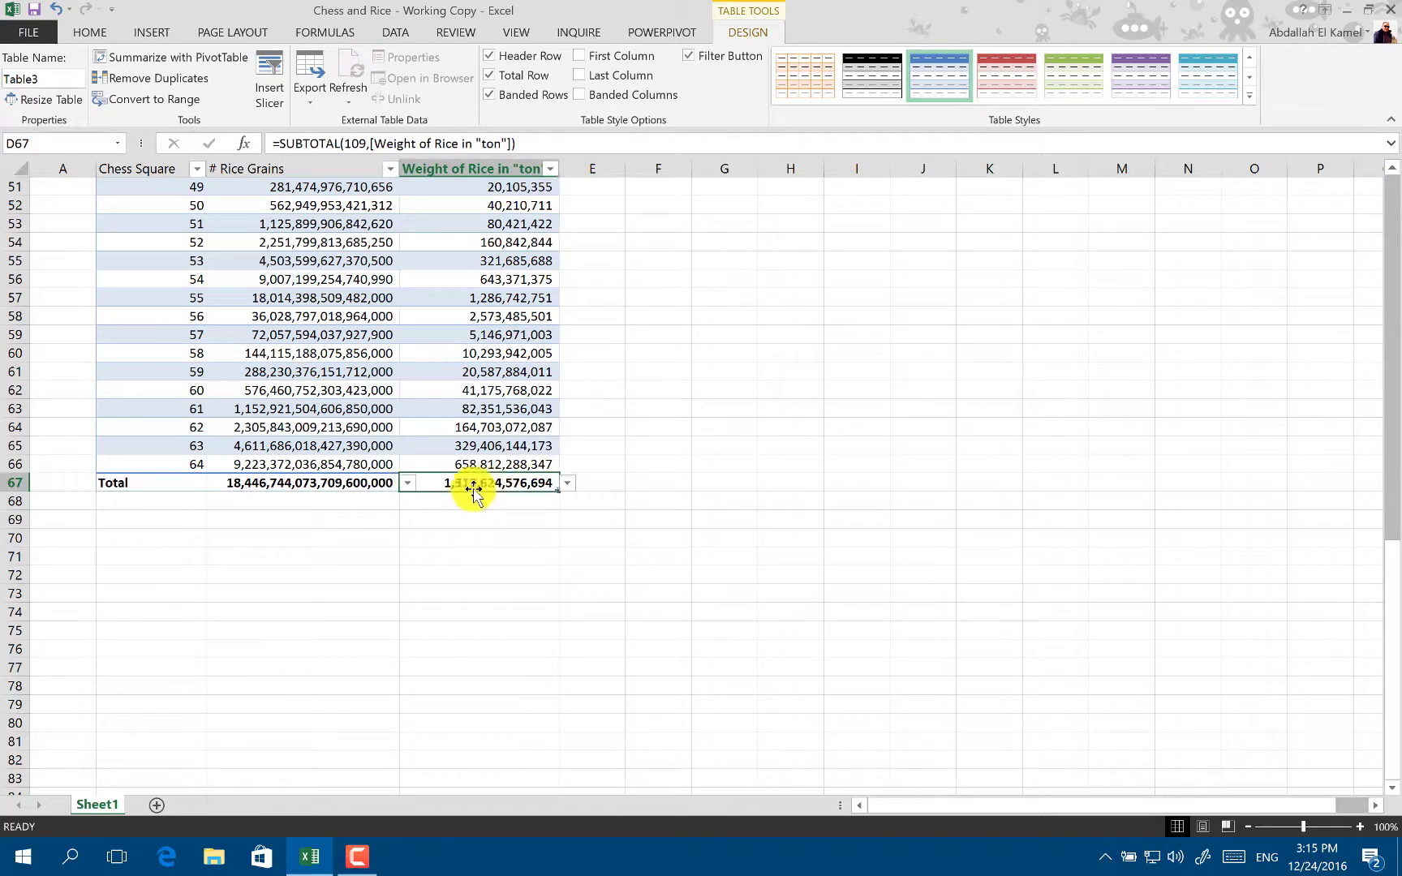
left_click(458, 515)
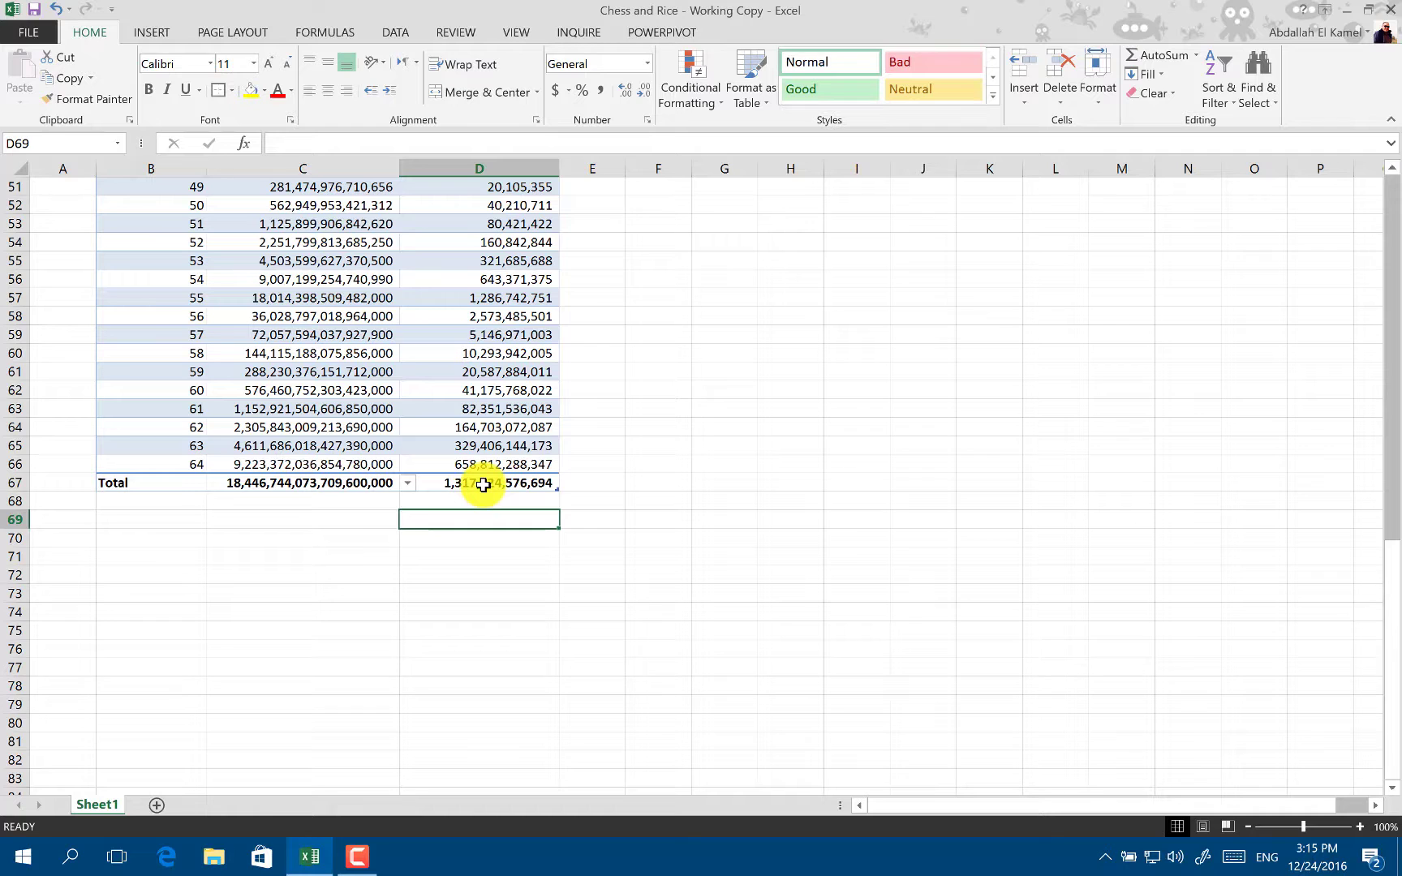
left_click(483, 485)
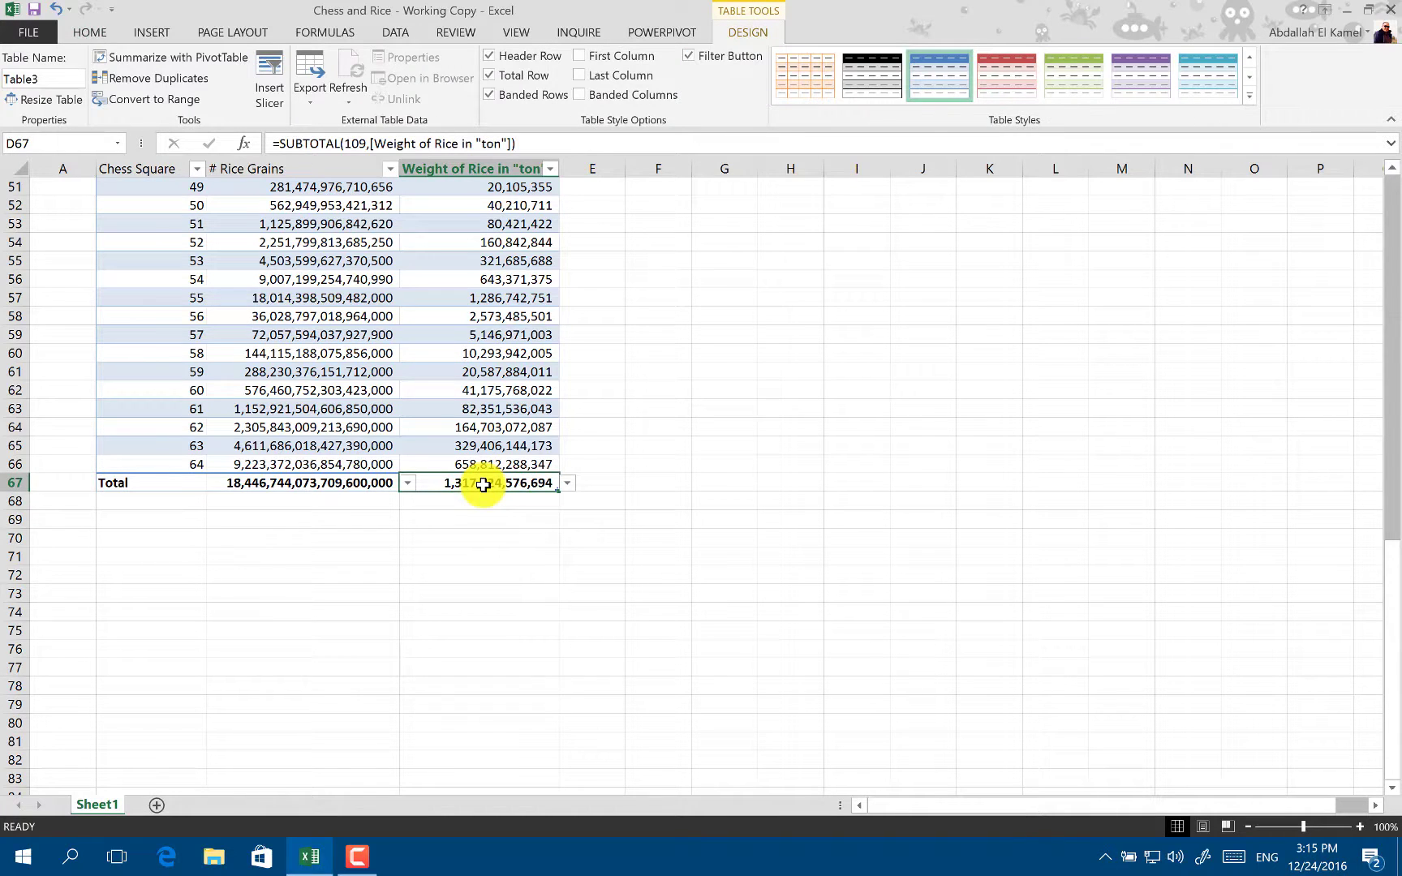
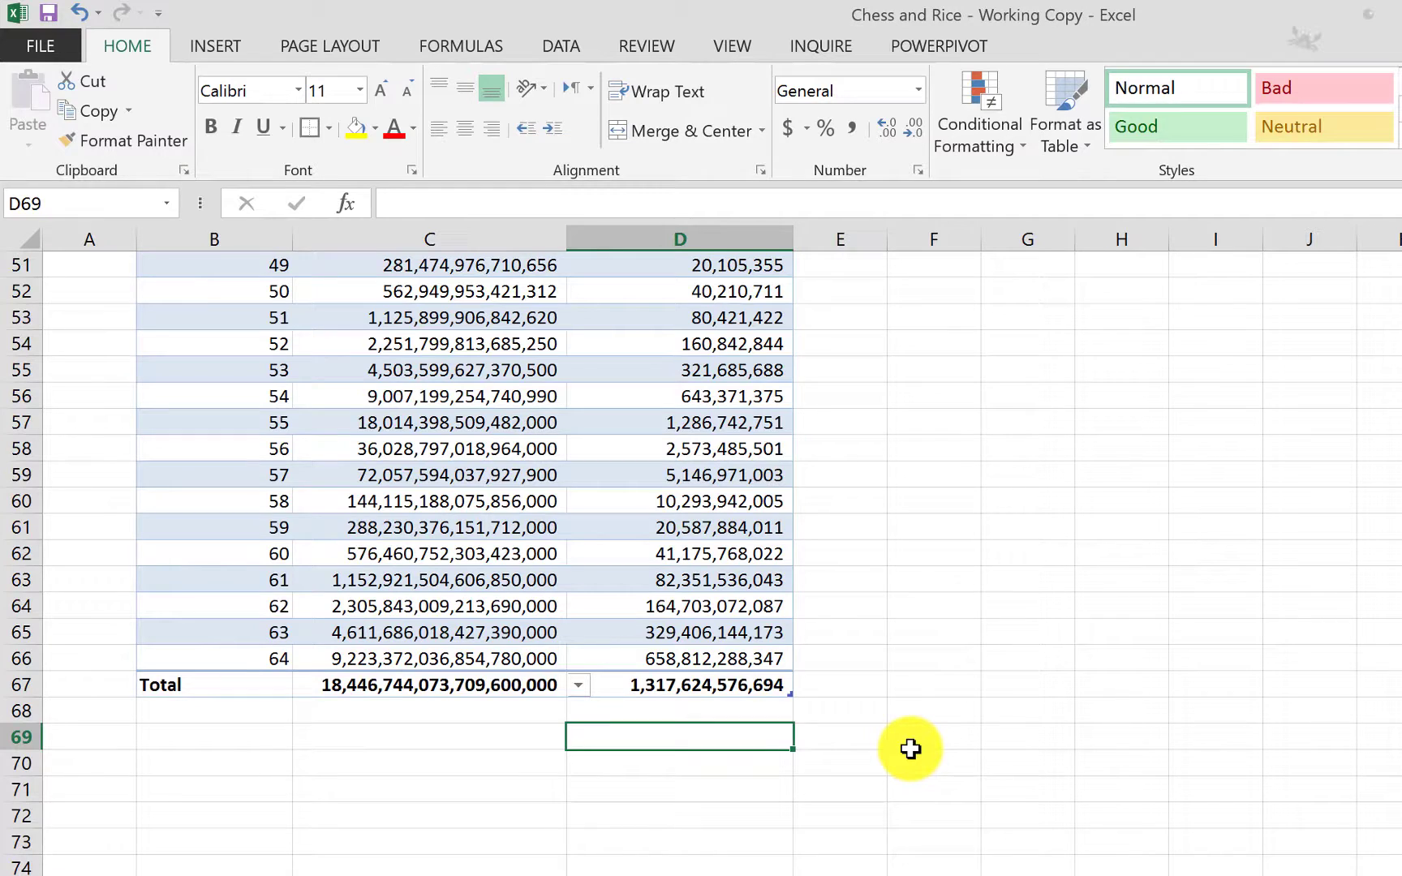
Enter a formula in D69 that divides the table's total Weight of Rice in "ton" by the named value WorldProdRice.
type("=")
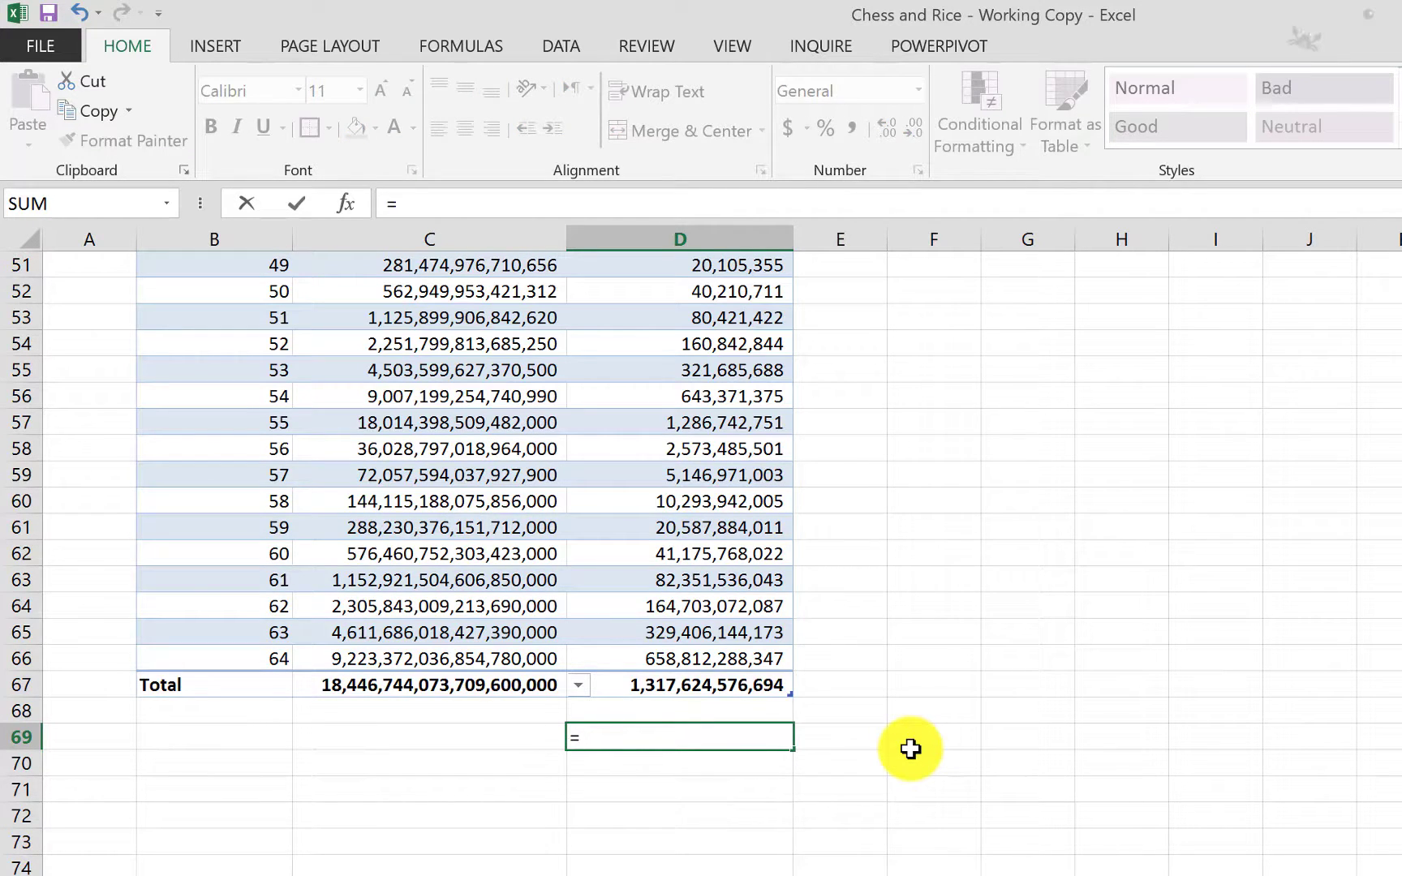
key("Up")
key("Up")
type("/")
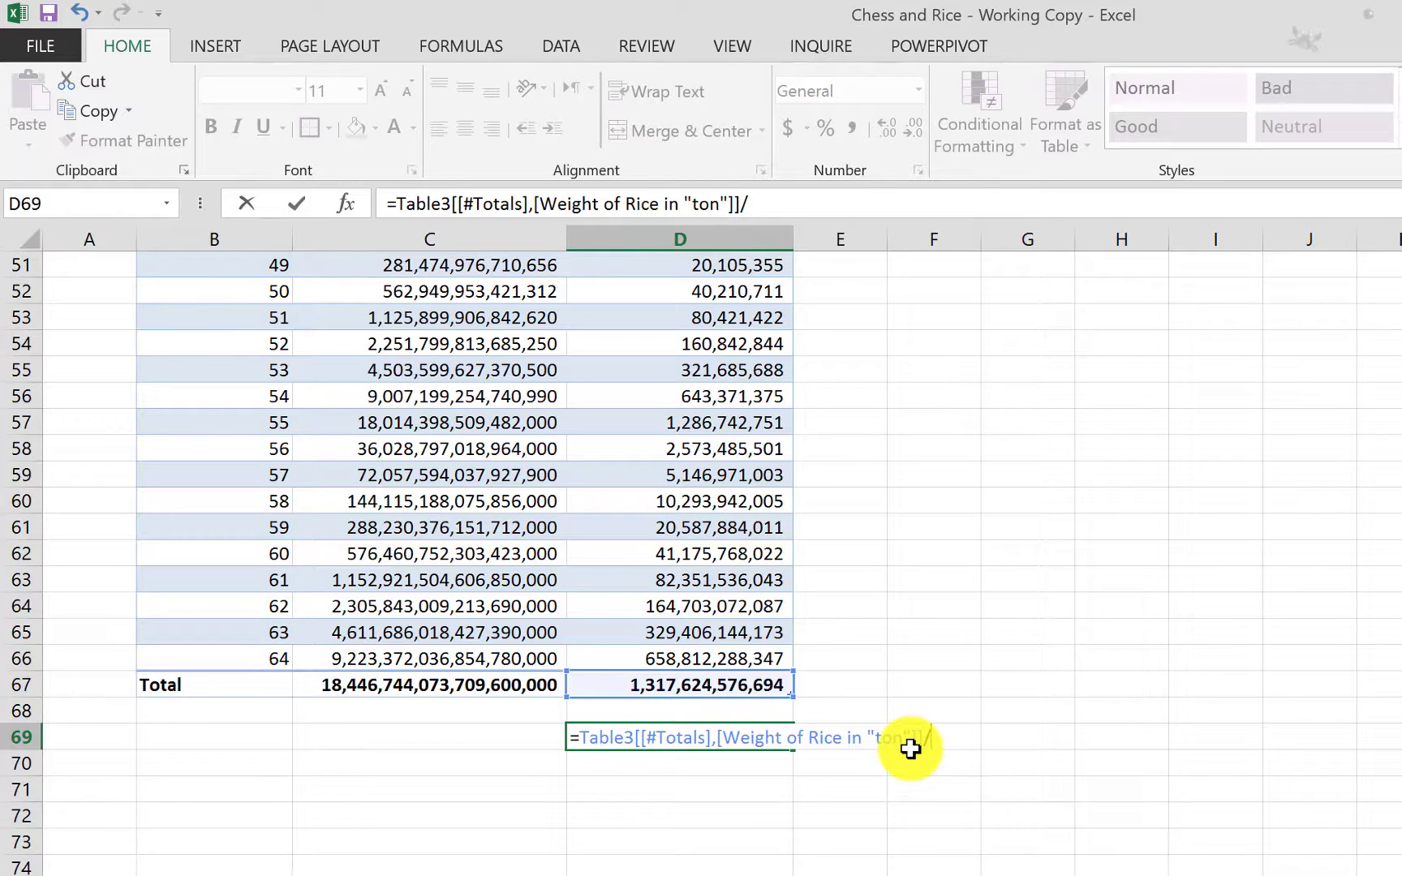
type("worl")
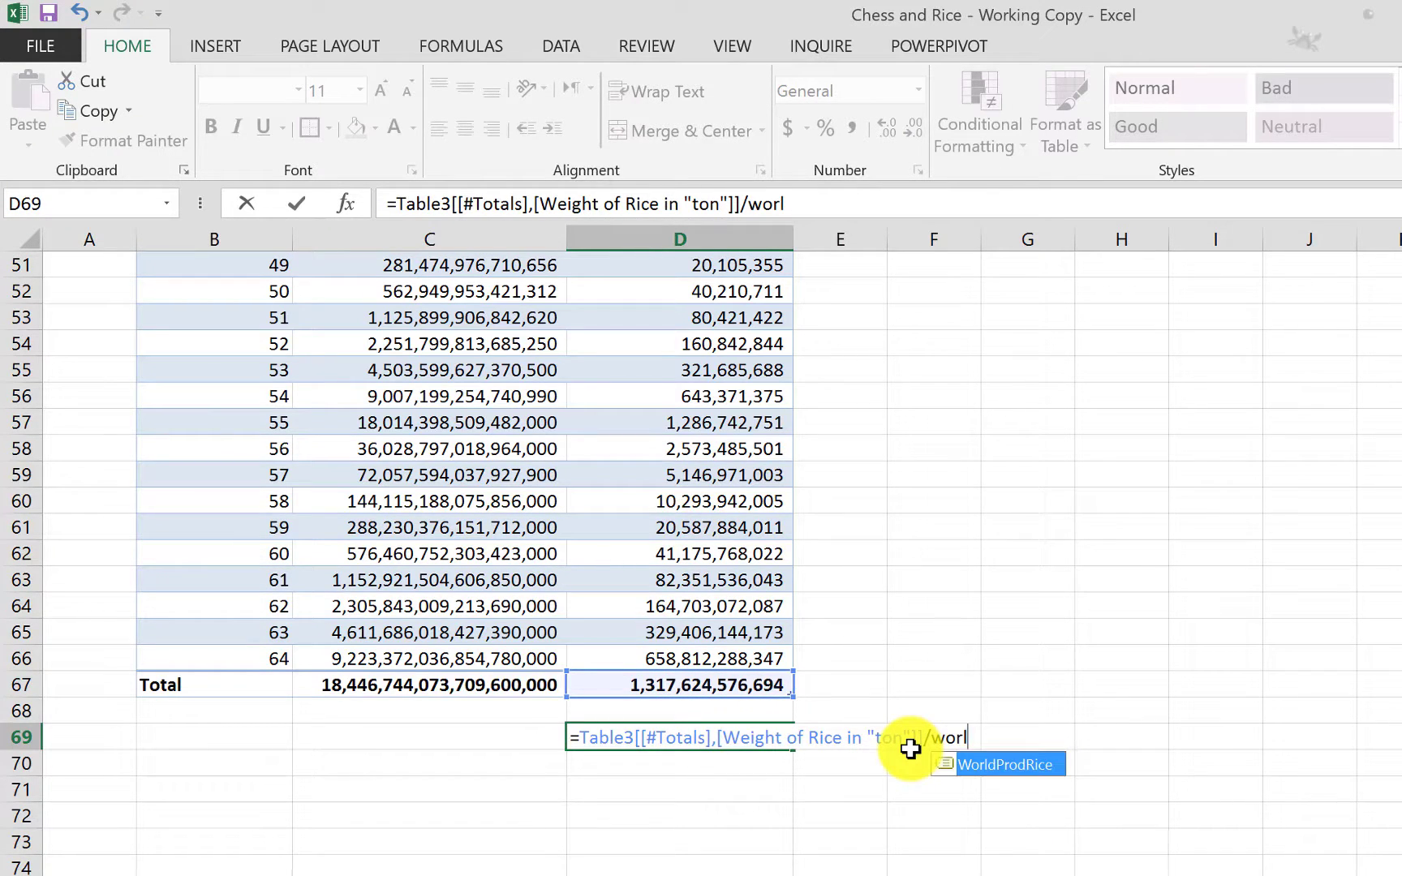
key("Tab")
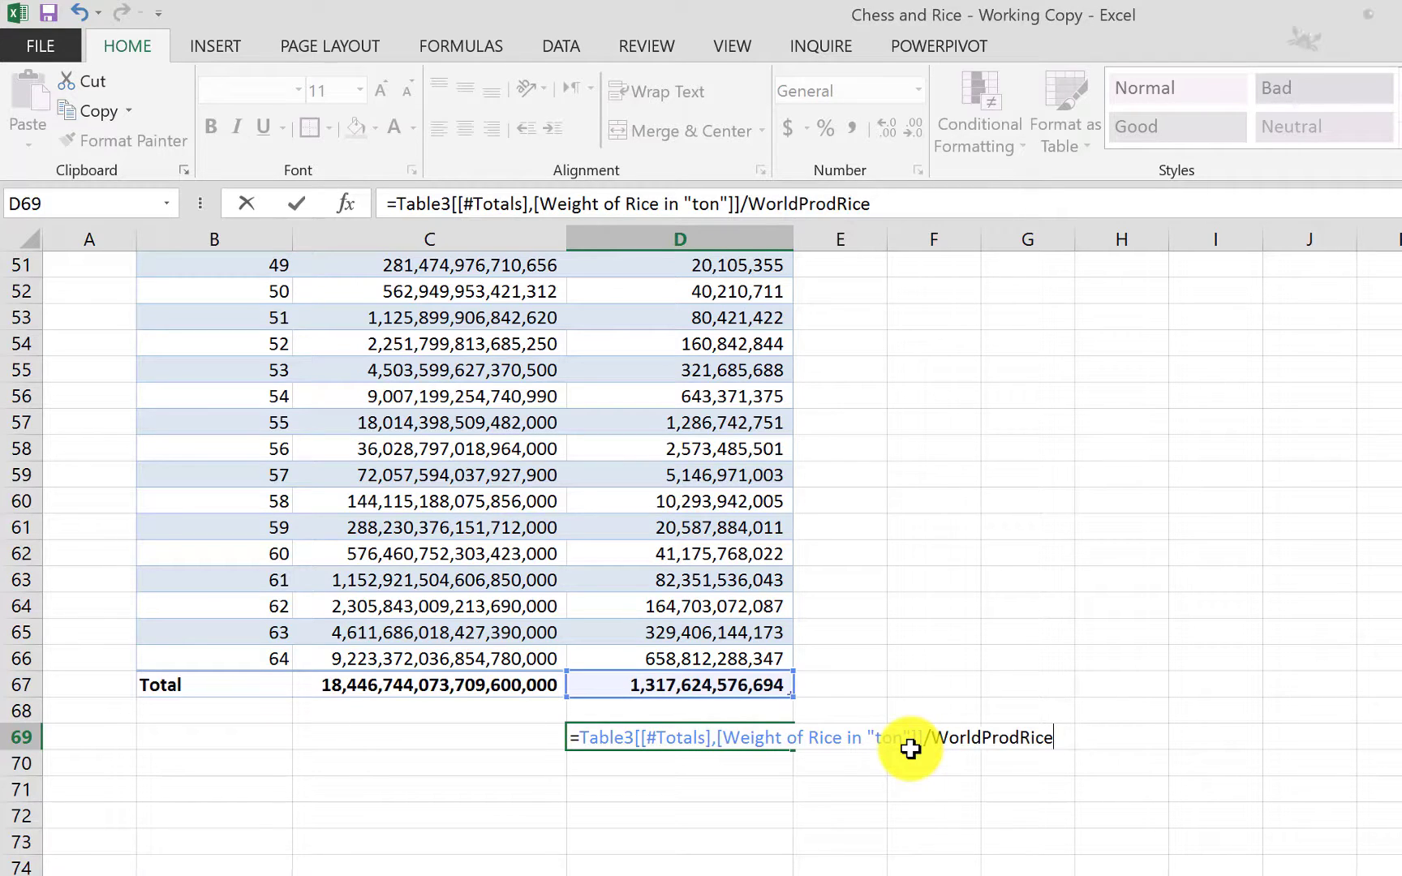
key("Return")
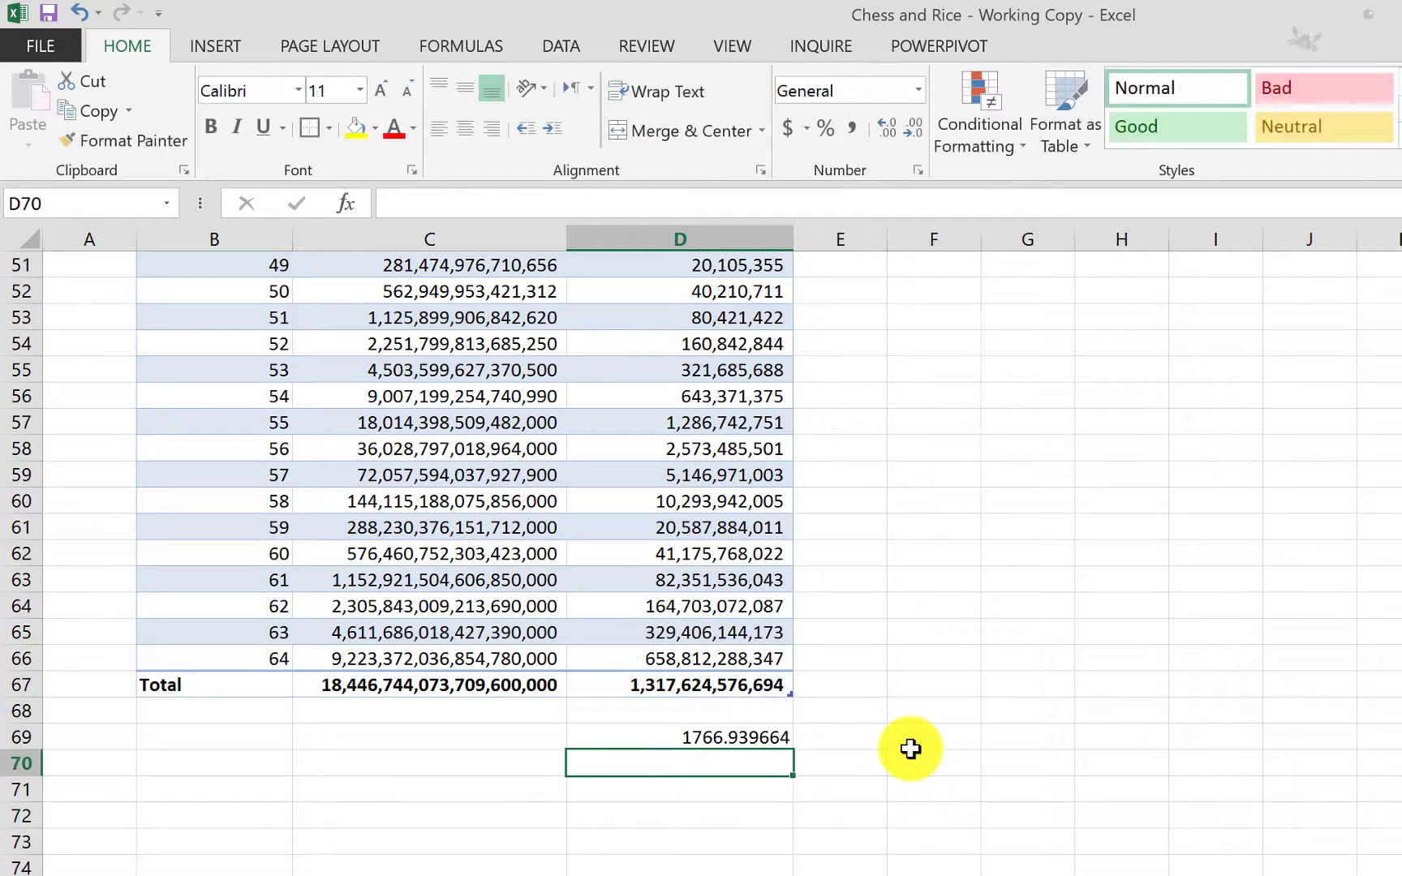
Reduce the number format of the ratio in D69 to zero decimal places.
left_click(662, 738)
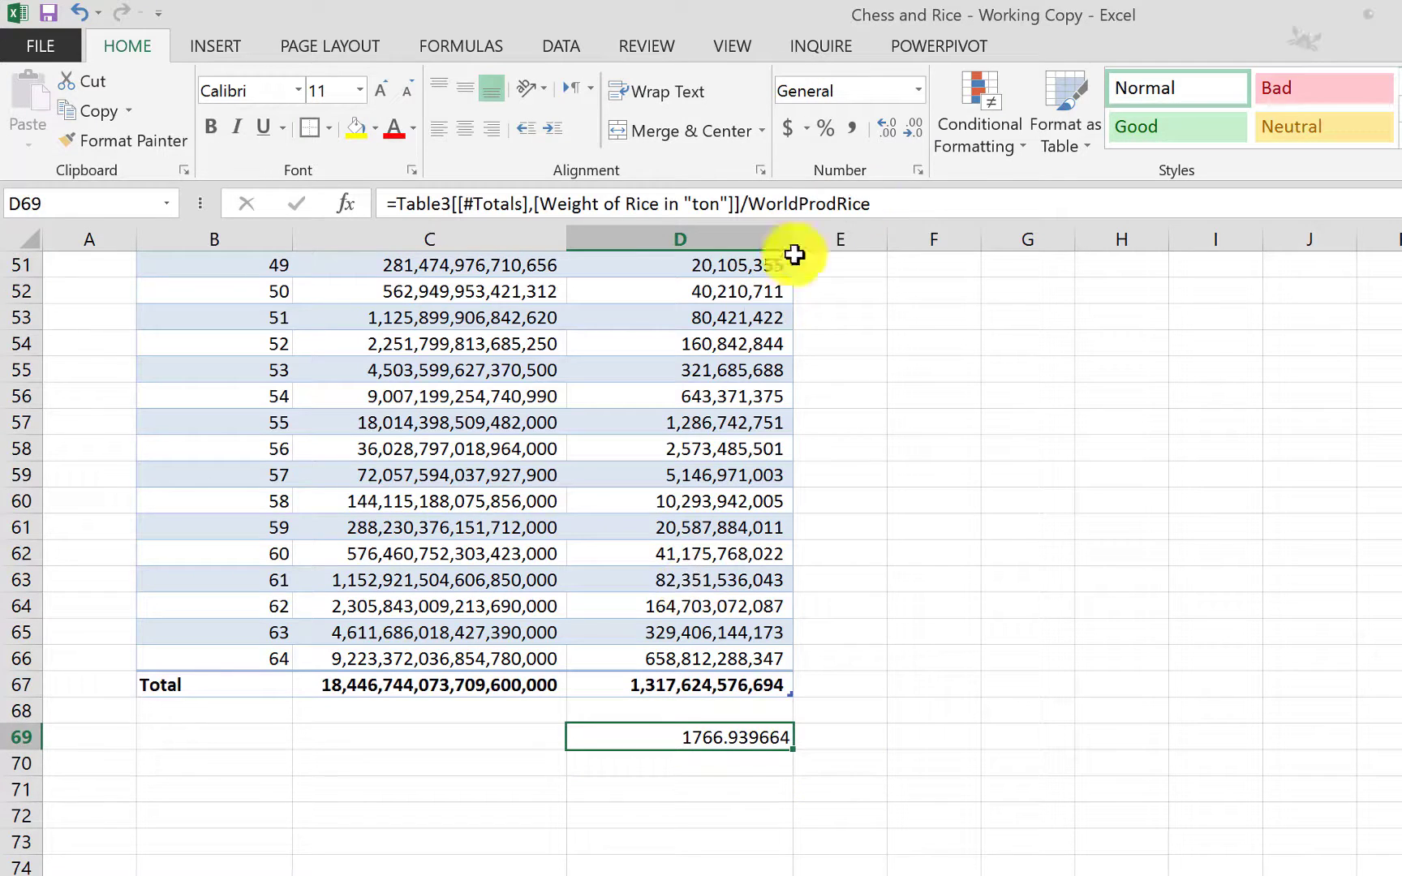
left_click(913, 129)
left_click(913, 130)
left_click(913, 130)
left_click(913, 130)
left_click(912, 130)
left_click(913, 130)
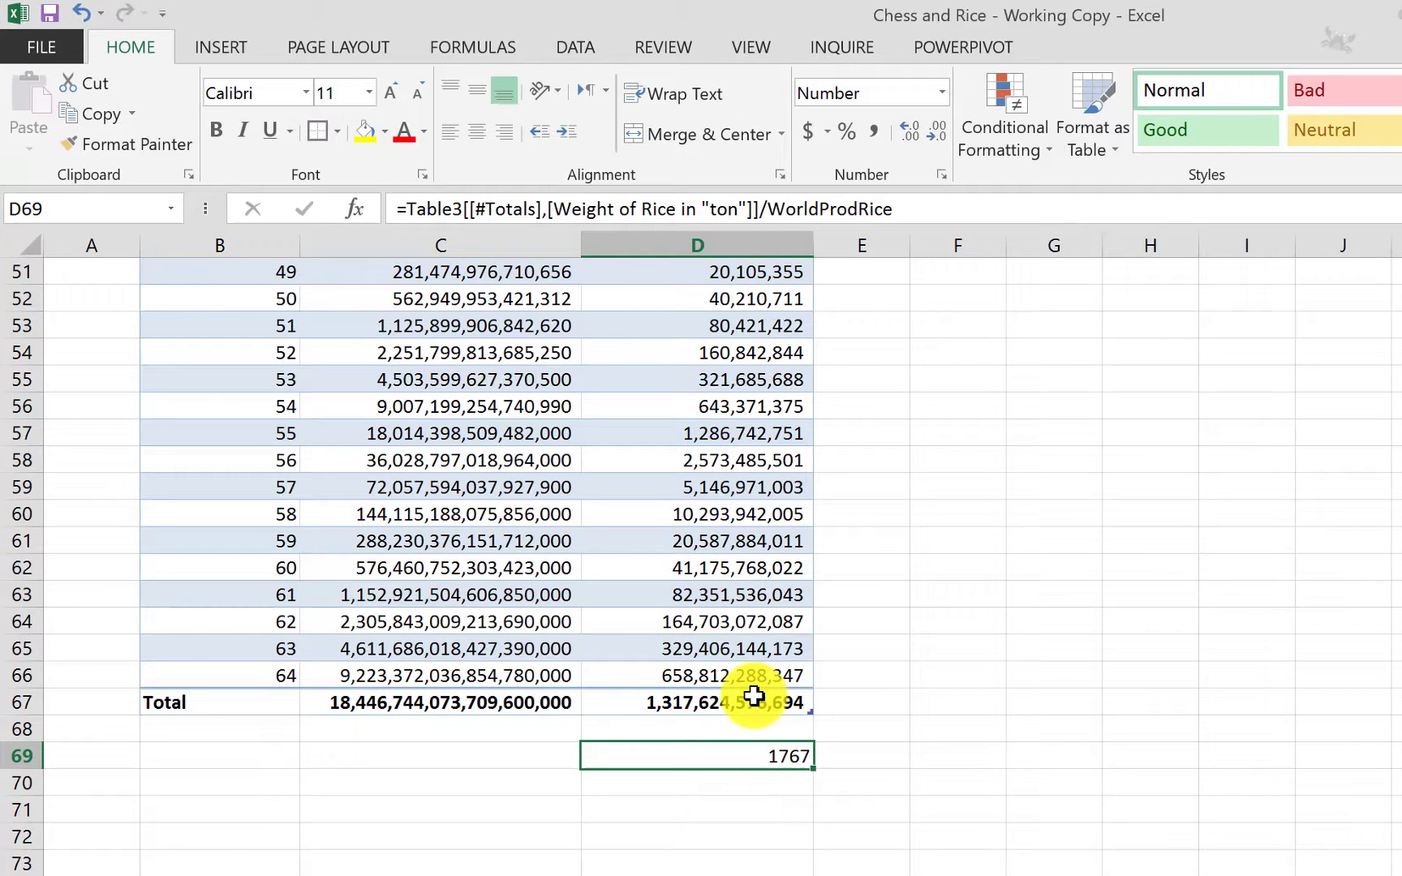
Clear the ratio formula from cell D69 below the table.
key("BackSpace")
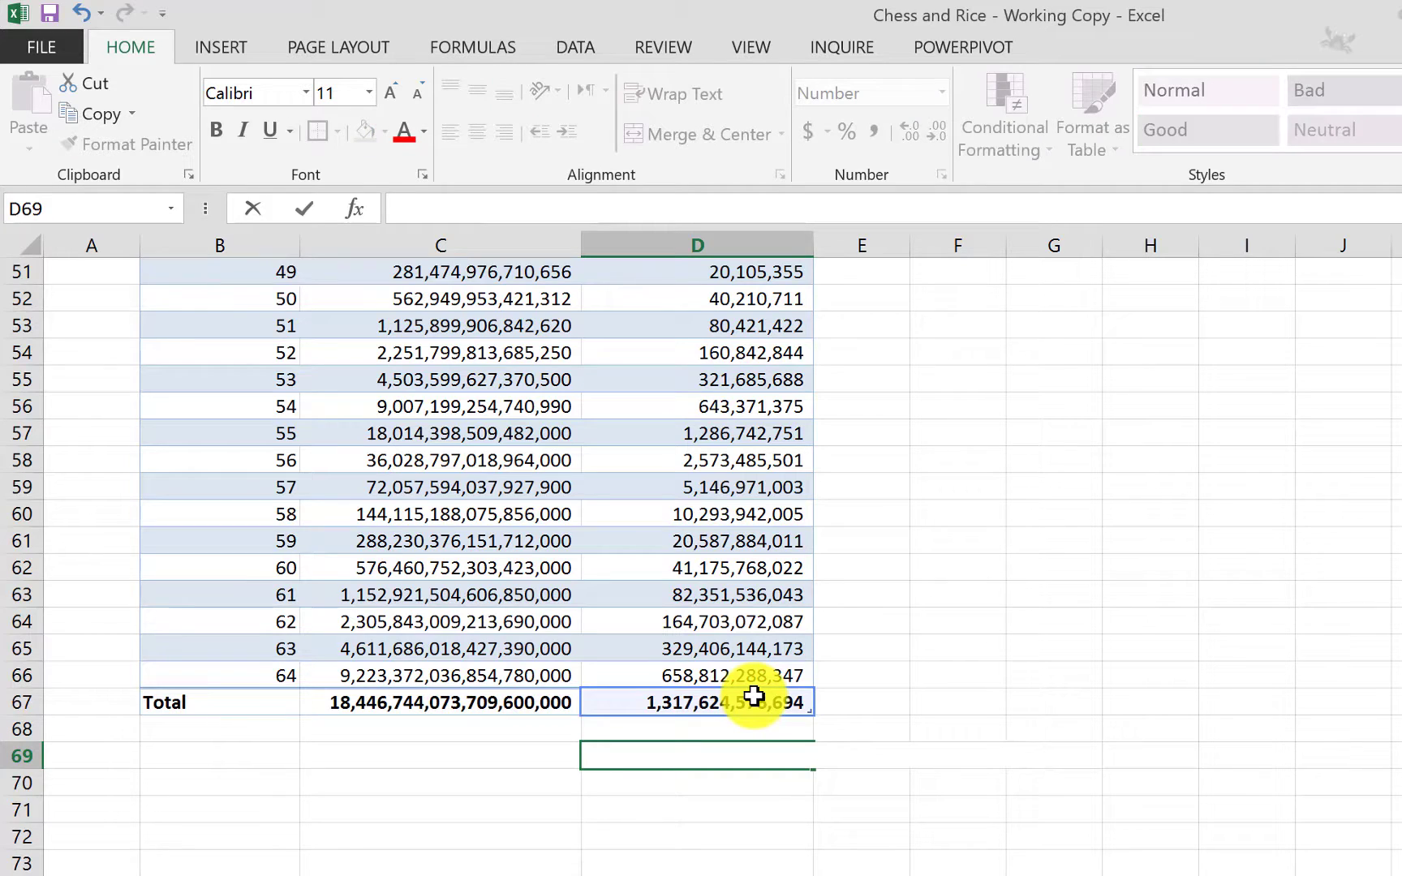
key("Return")
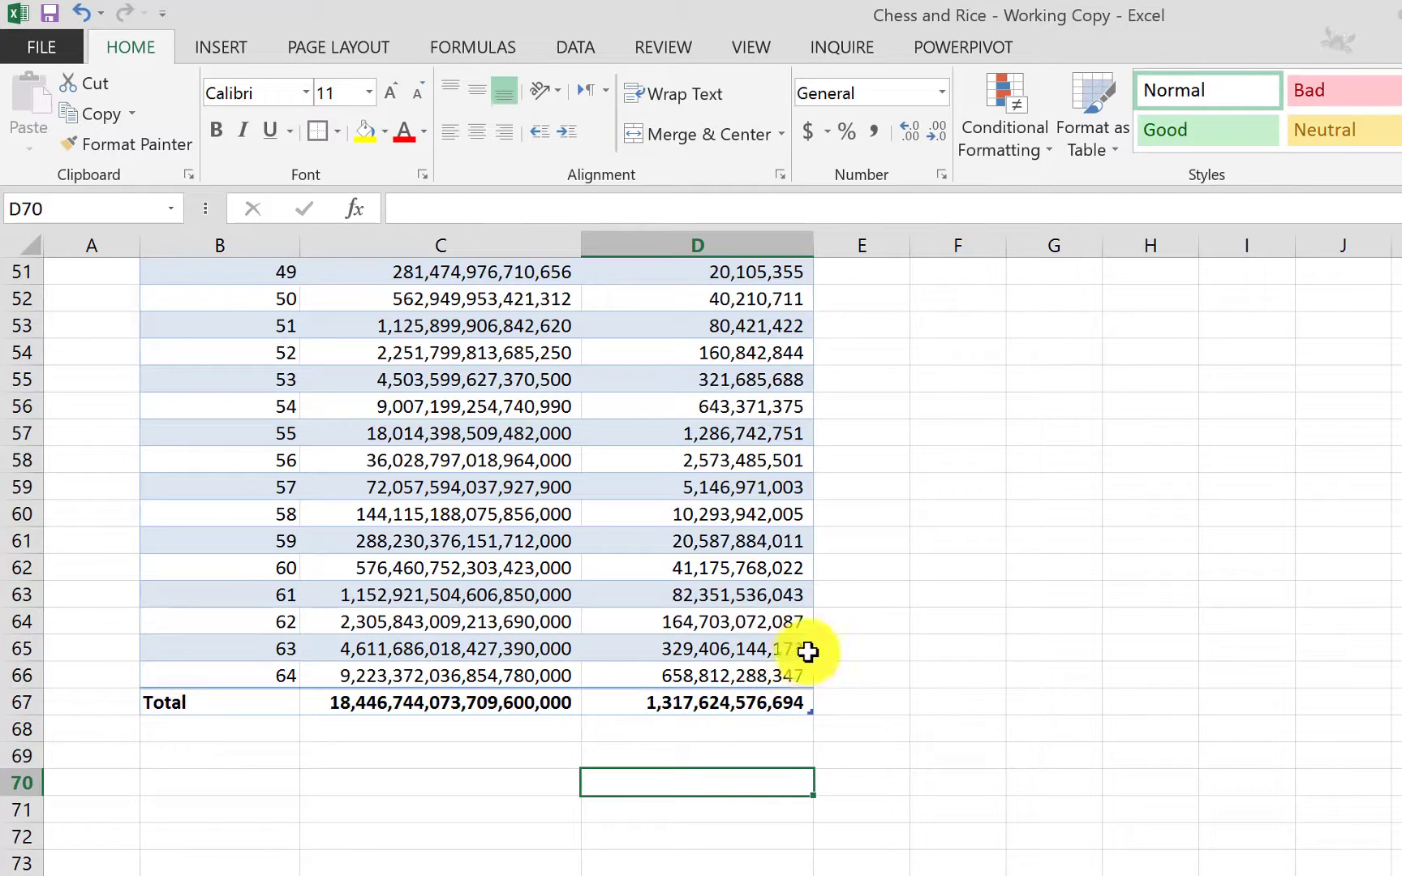
Insert a table column before Chess Square and name its header Rows.
scroll(860, 640, "up", 11)
scroll(861, 641, "up", 6)
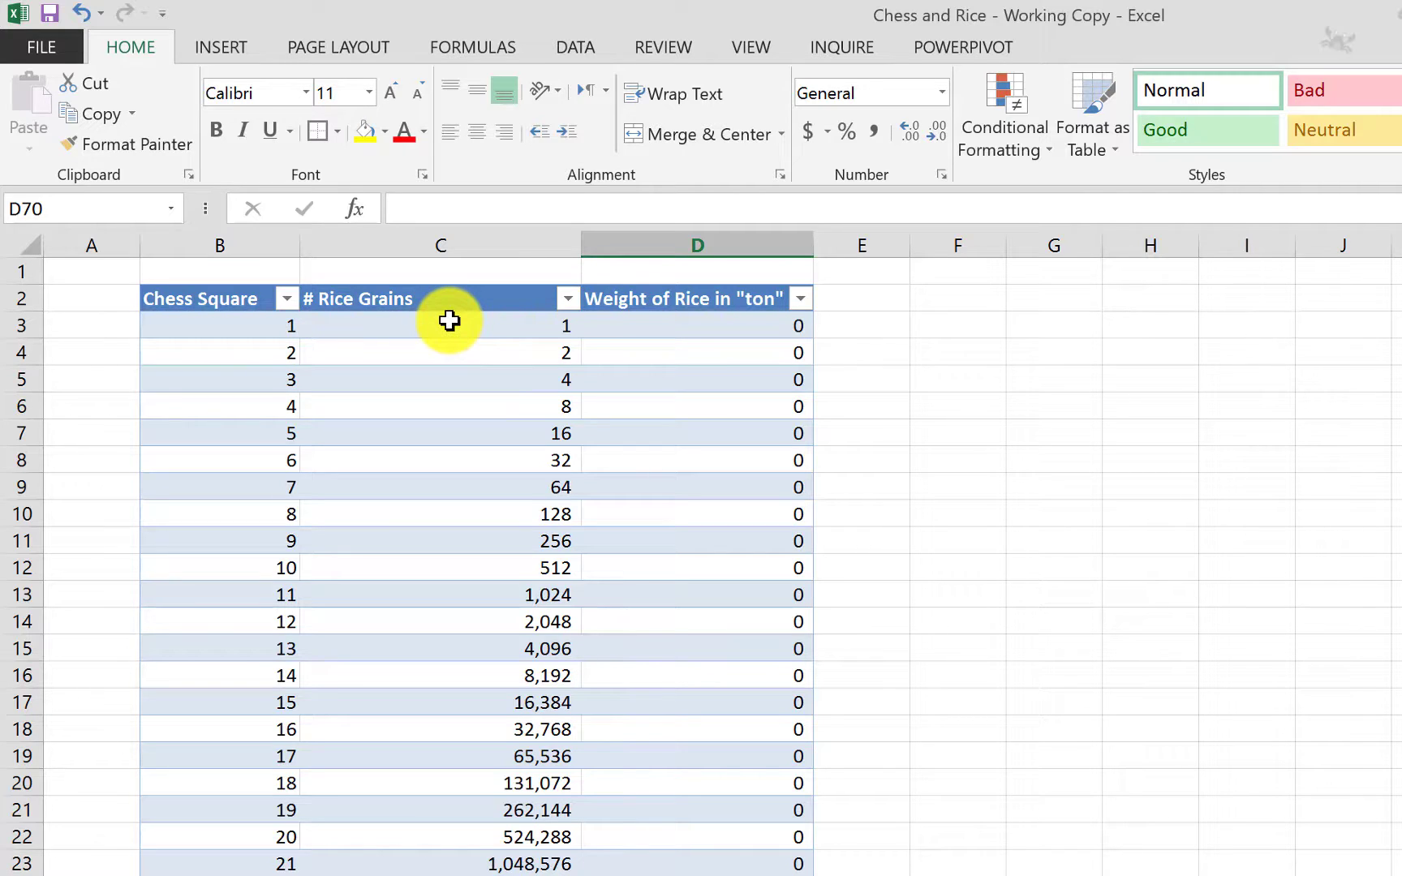
left_click(238, 328)
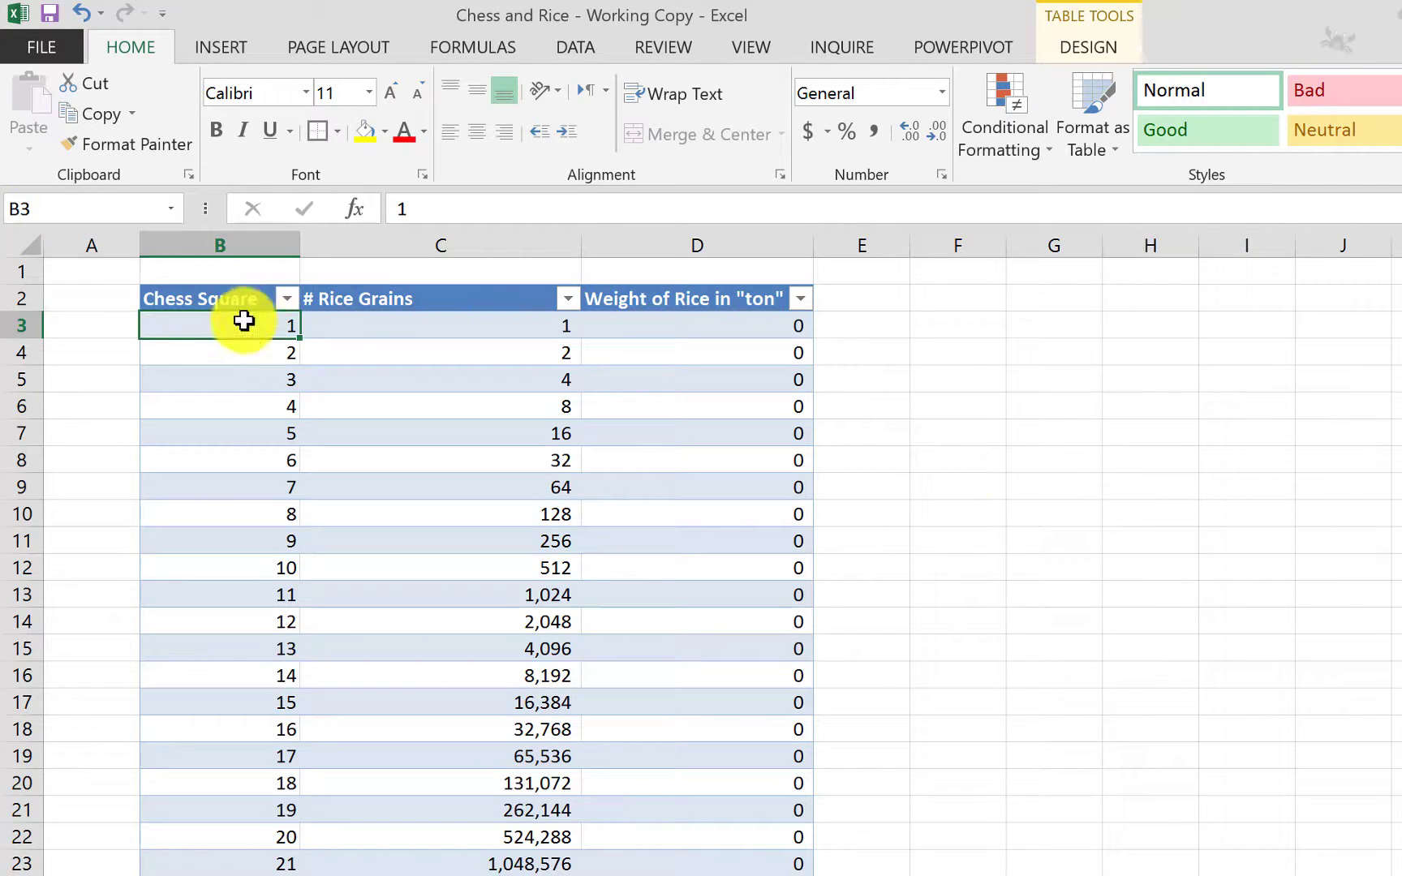
right_click(200, 328)
mouse_move(371, 567)
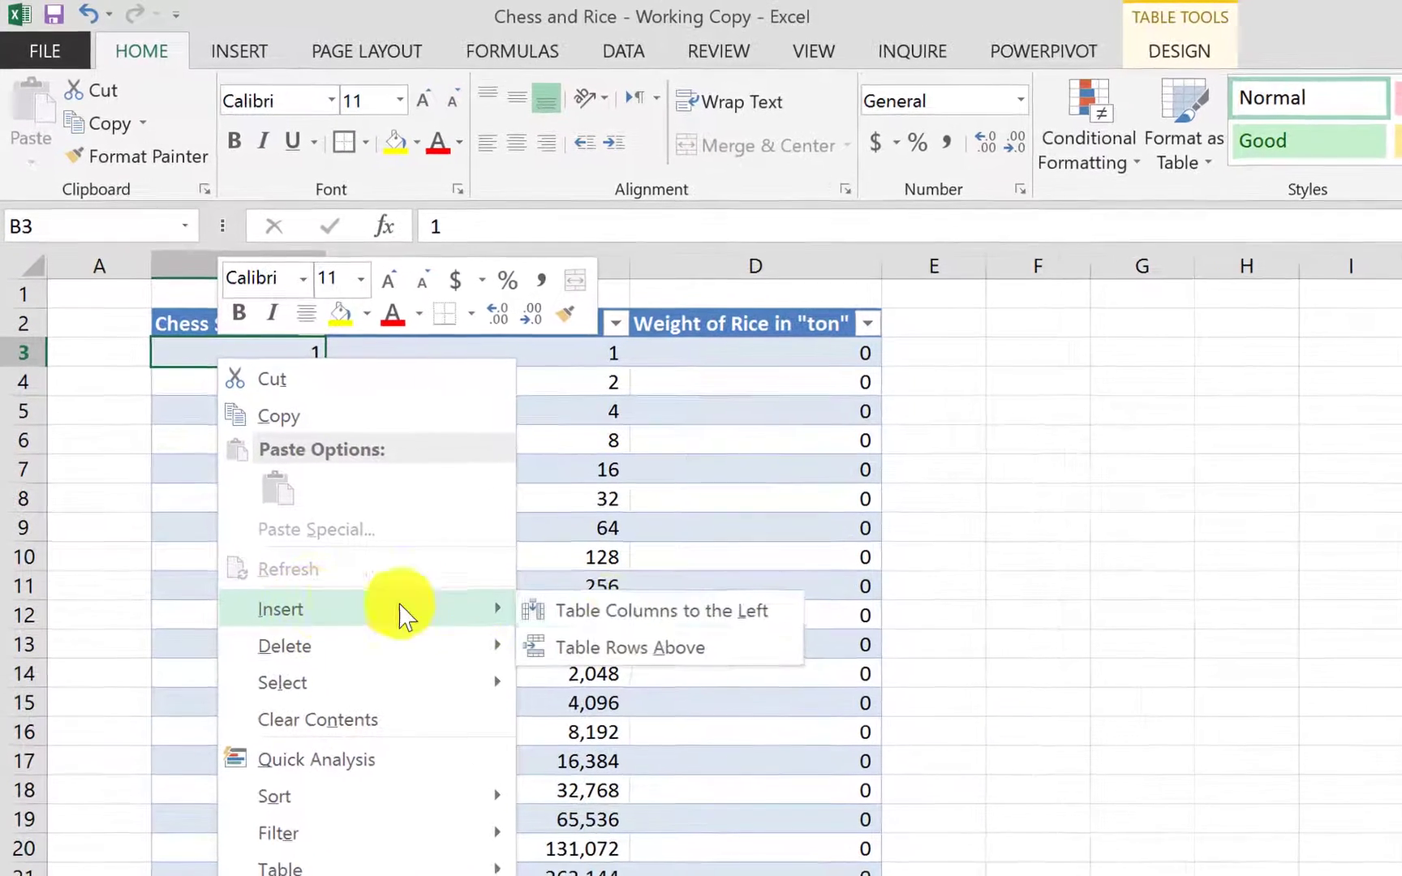
left_click(618, 613)
left_click(239, 327)
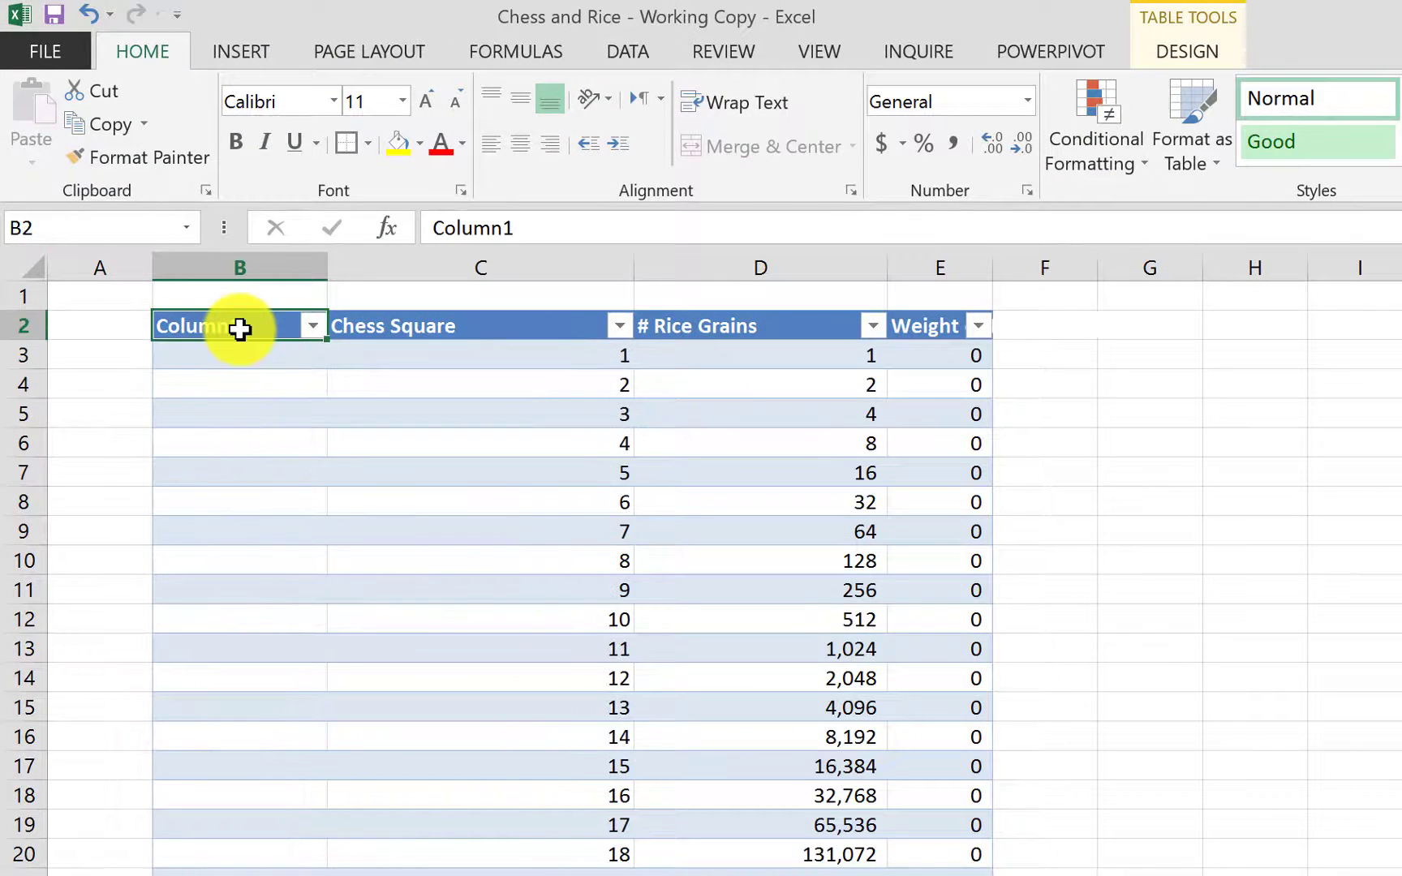
type("Rows")
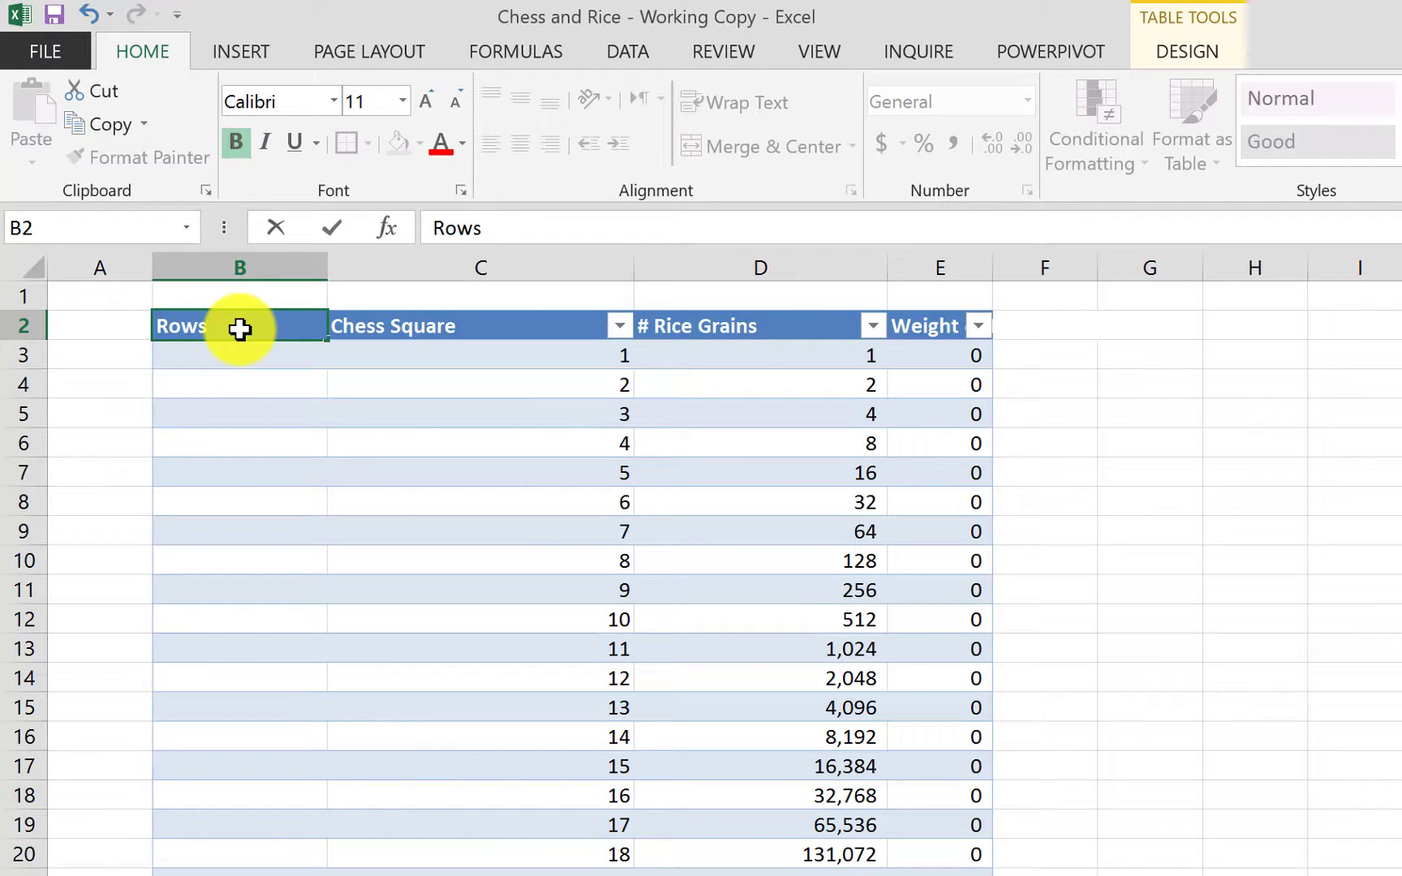
key("Return")
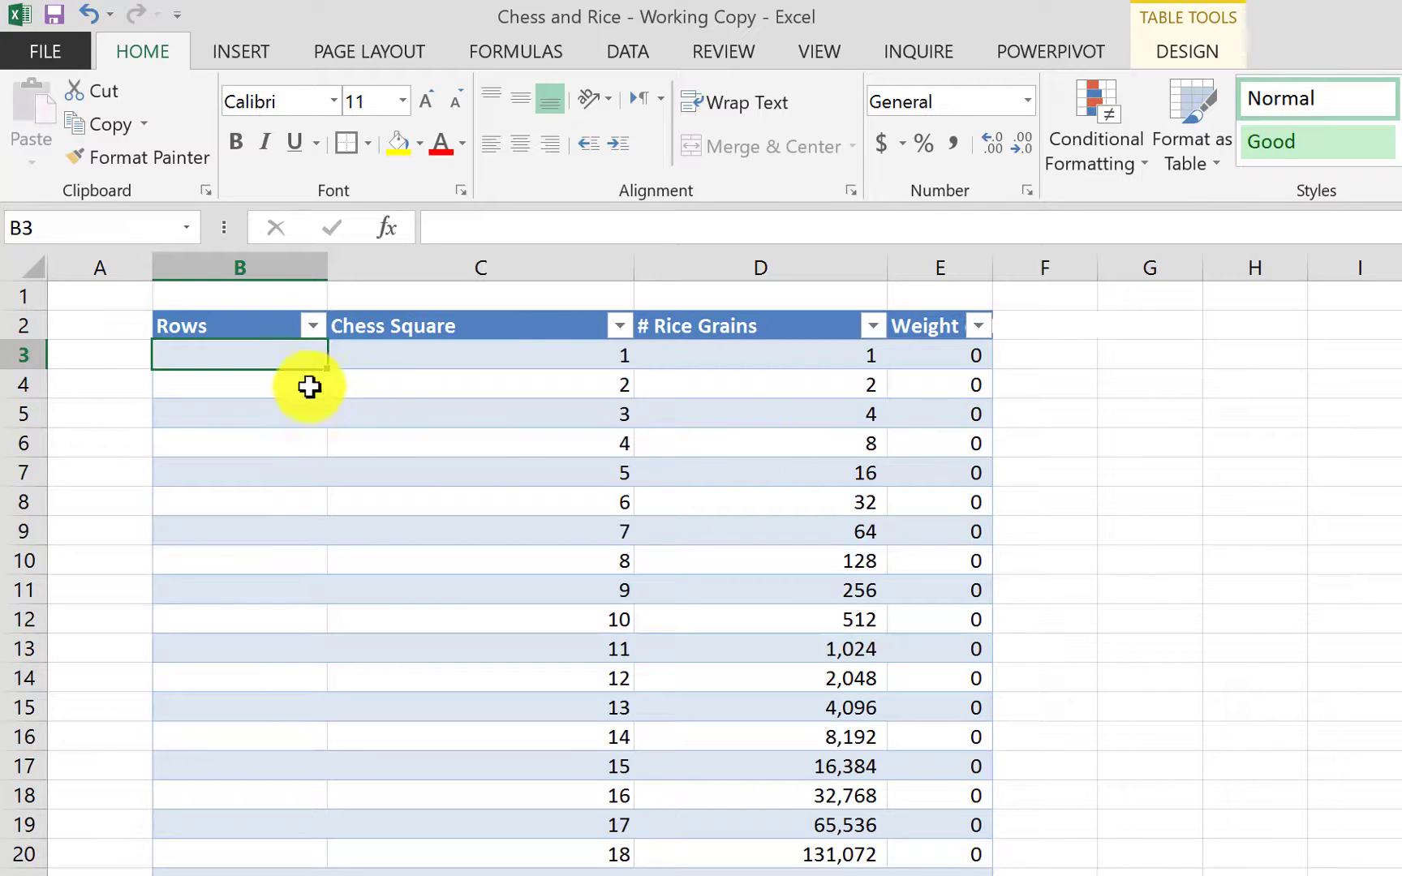
Examine the empty Rows cells beside chess squares 8 and 9.
scroll(274, 354, "right", 2)
scroll(274, 354, "right", 4)
scroll(275, 354, "left", 6)
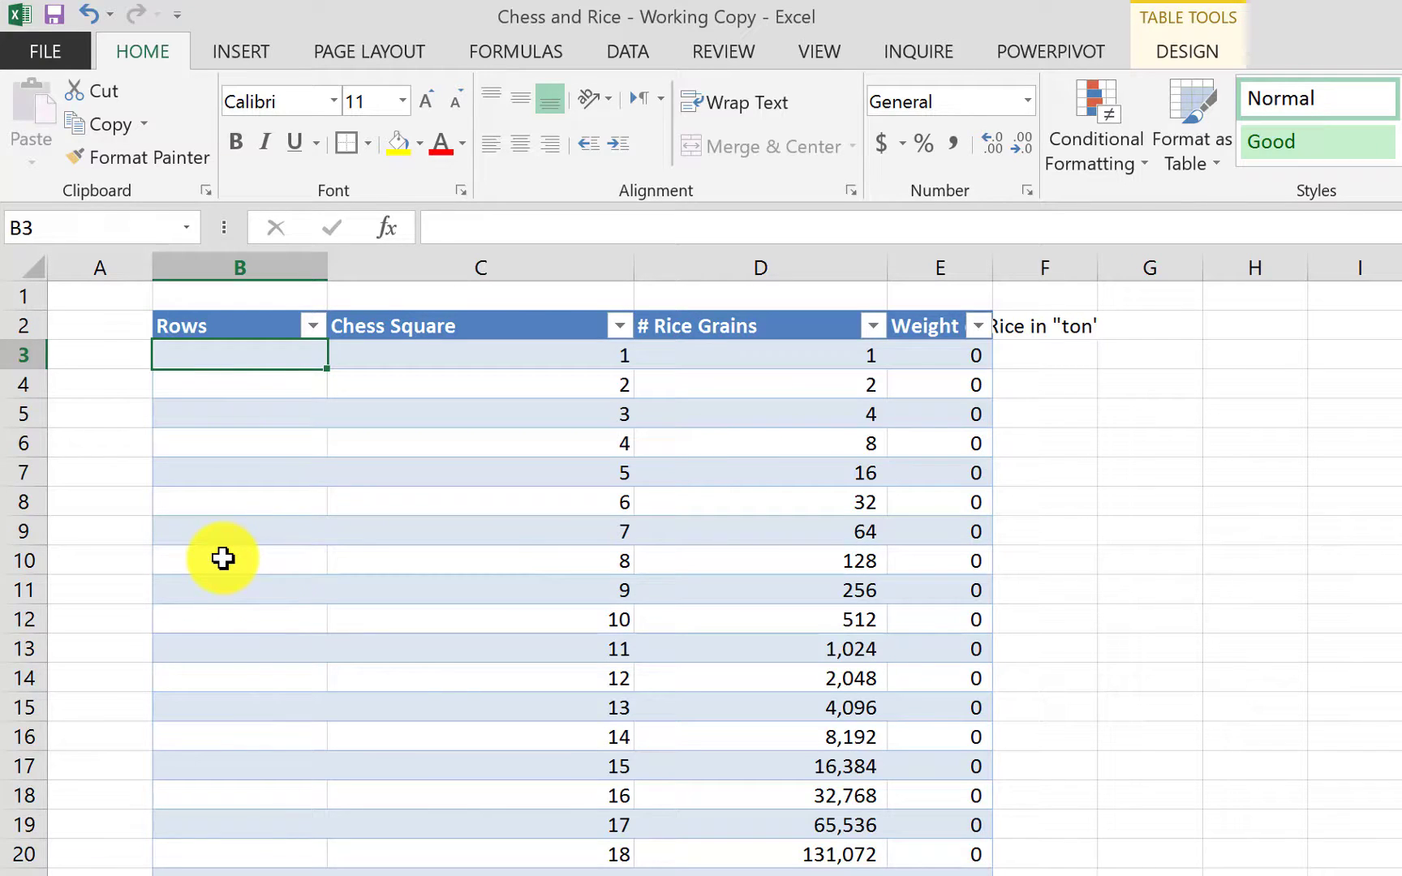
left_click(492, 563)
left_click(270, 567)
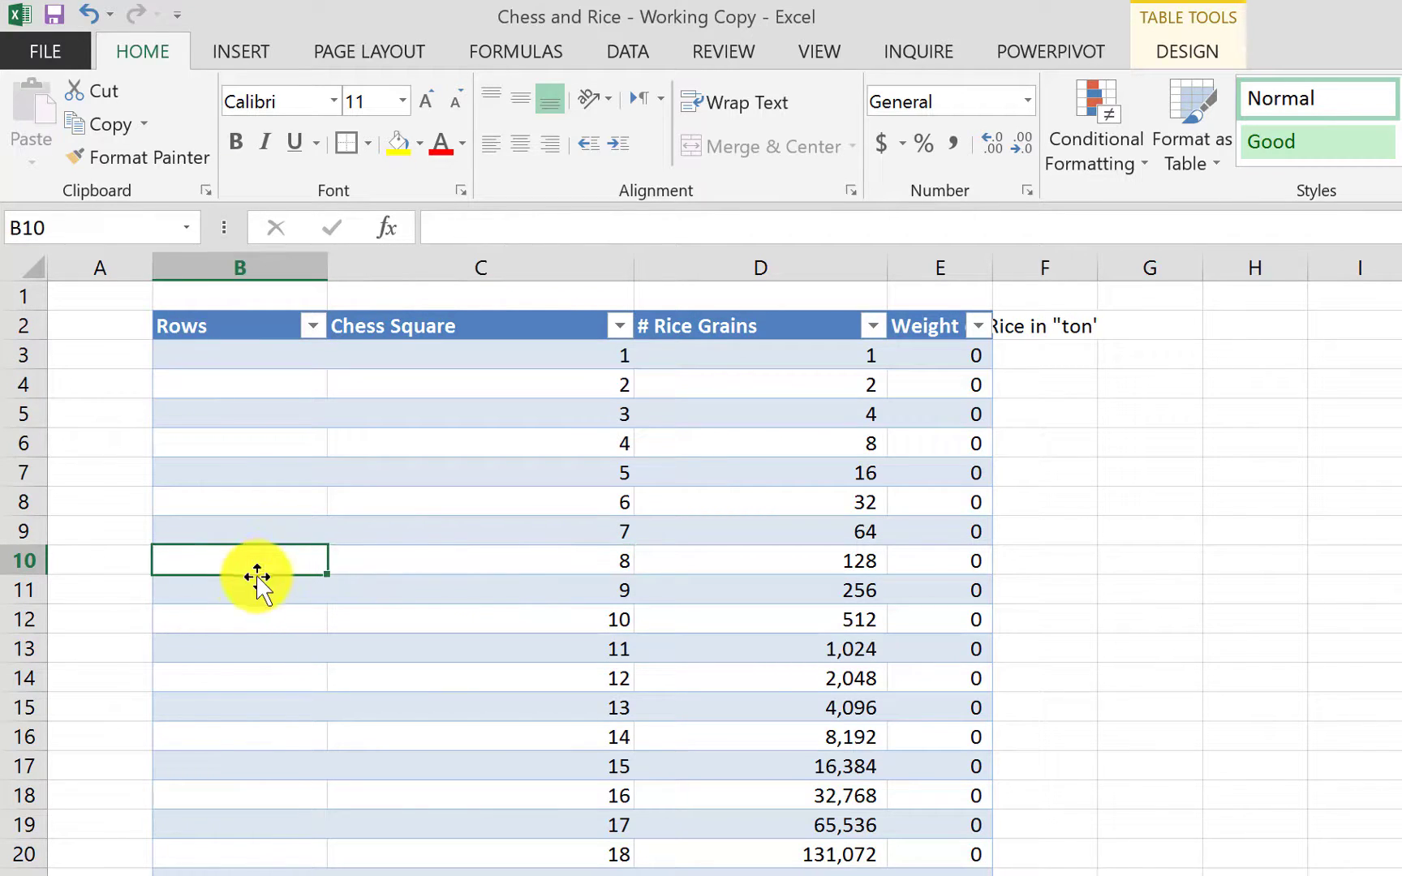
left_click(247, 591)
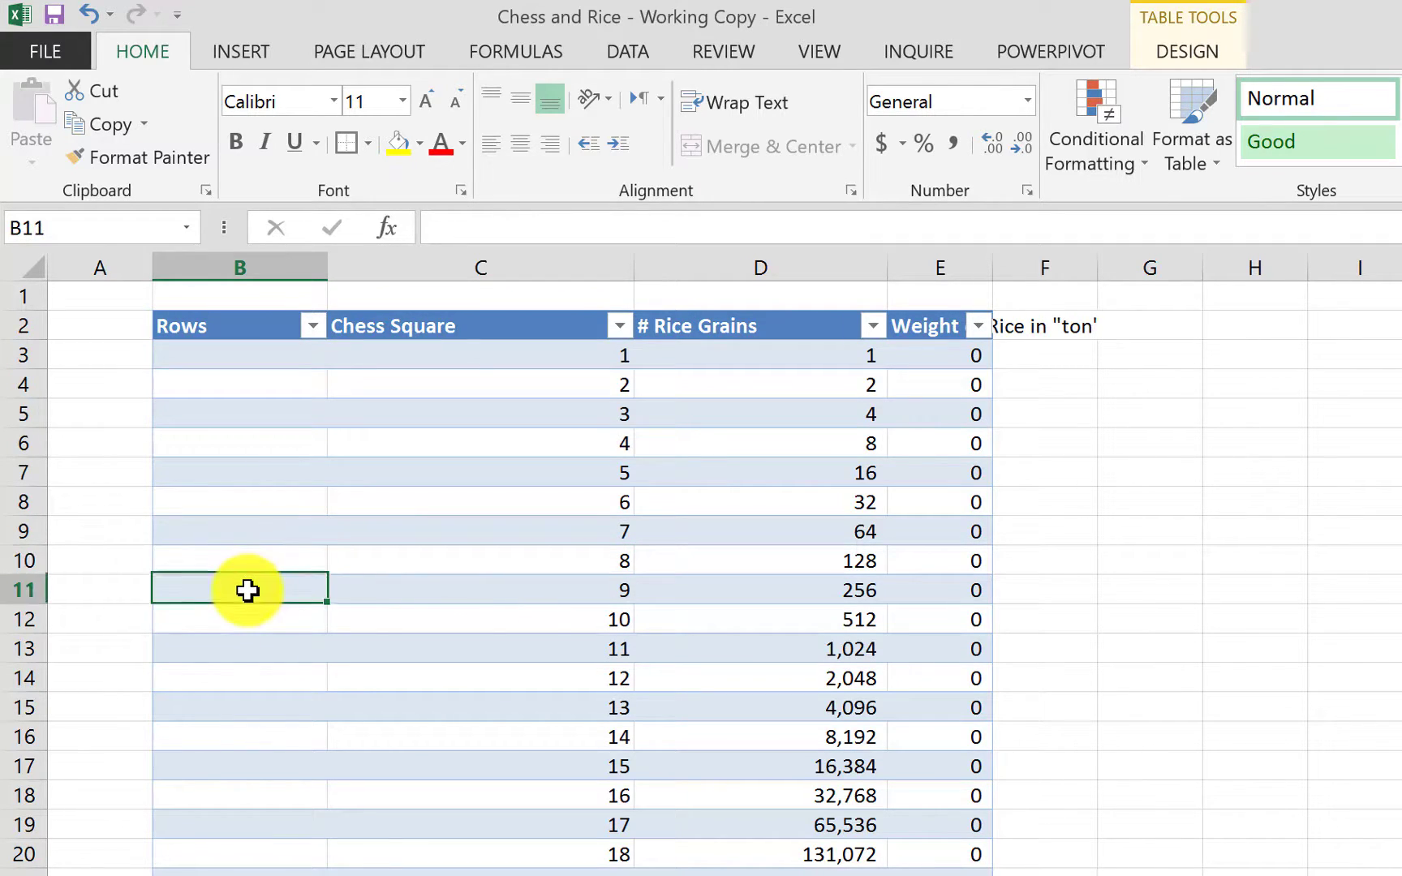
left_click(601, 599)
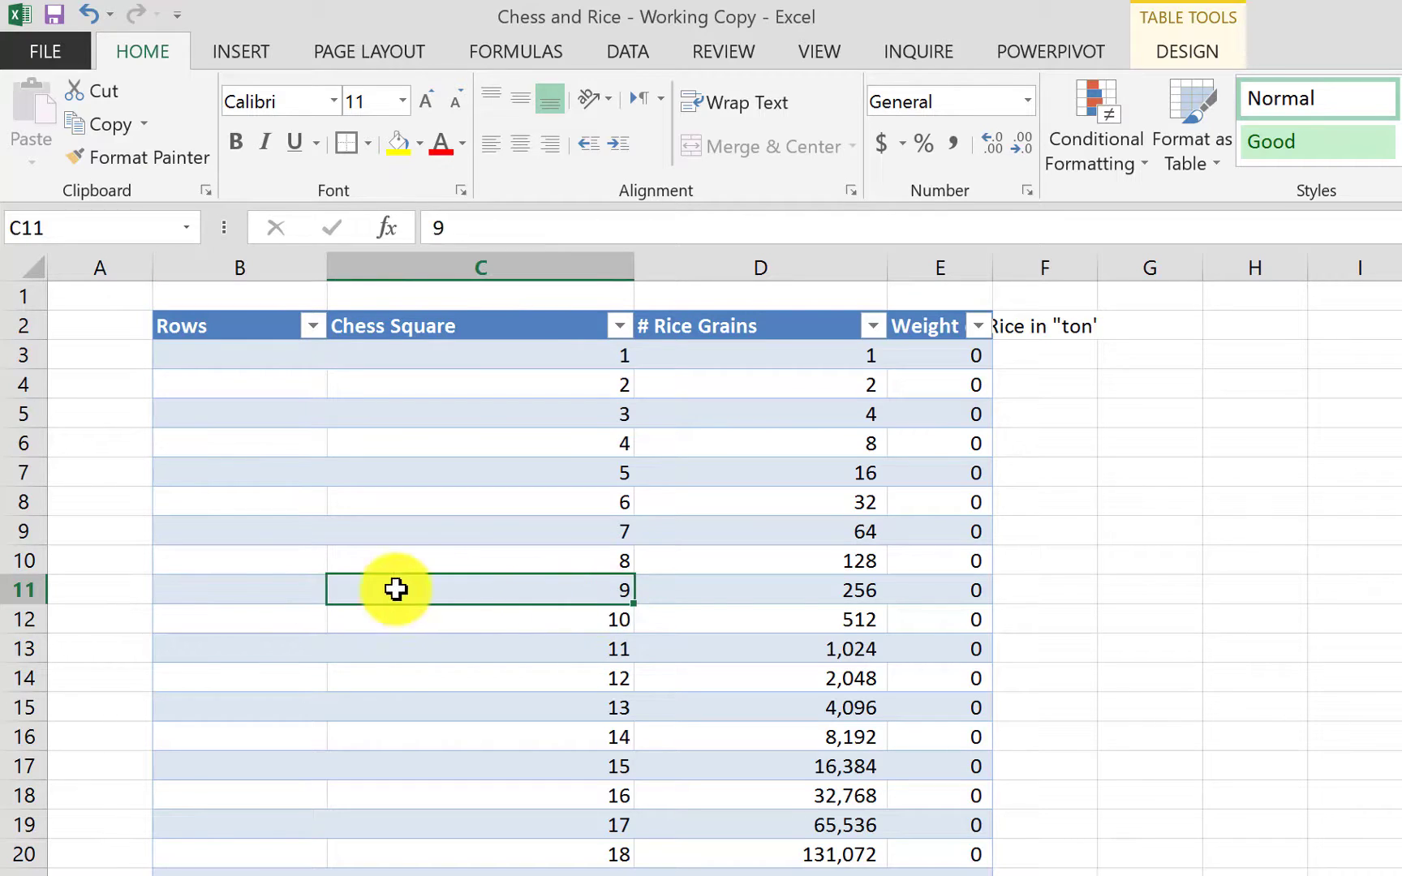
left_click(266, 588)
Fill the Rows column with a ROUNDUP formula that divides Chess Square by 8 and rounds to 0 digits.
left_click(298, 356)
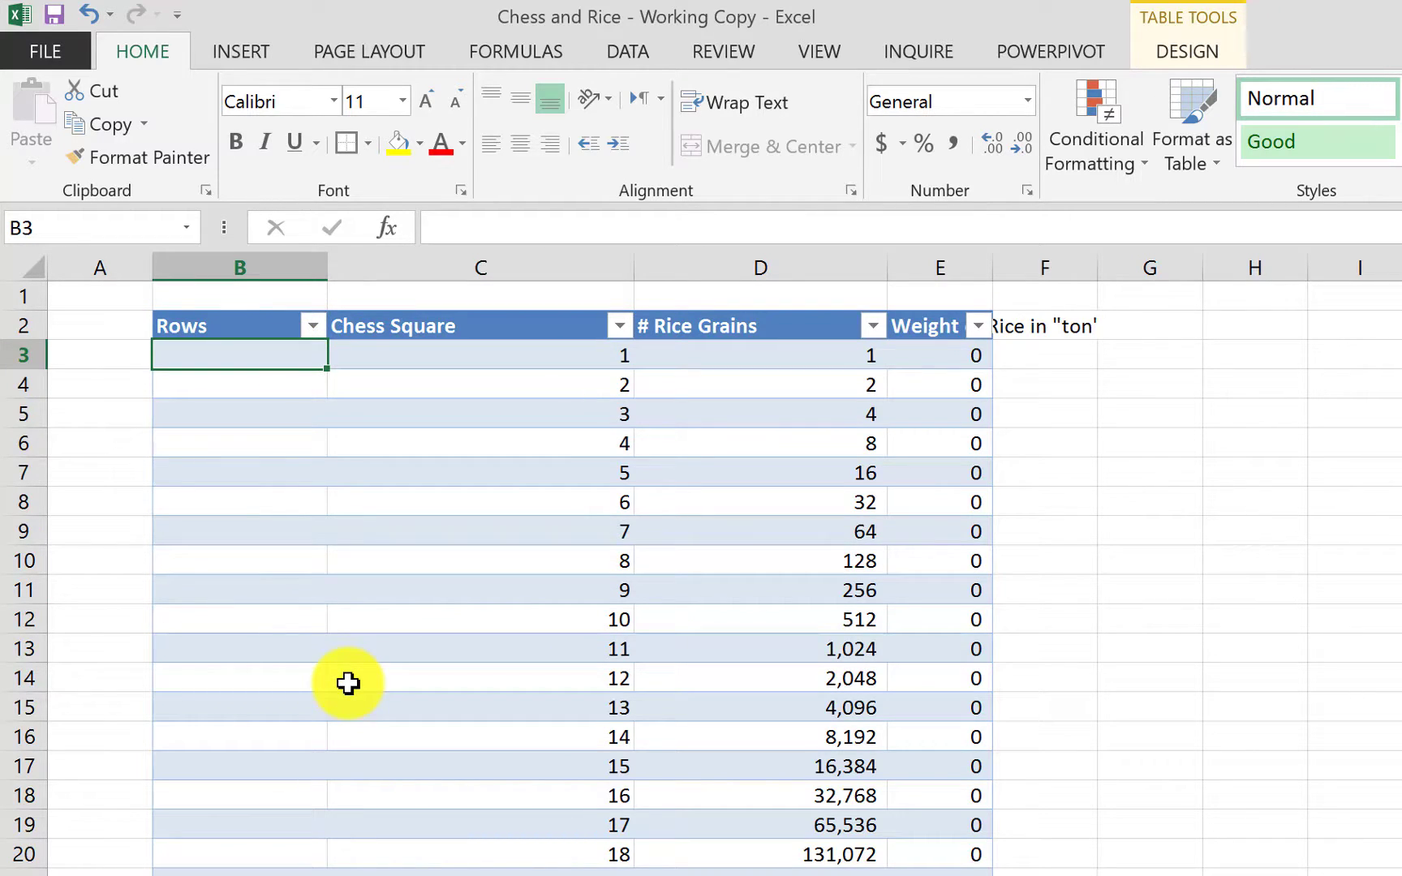
type("=")
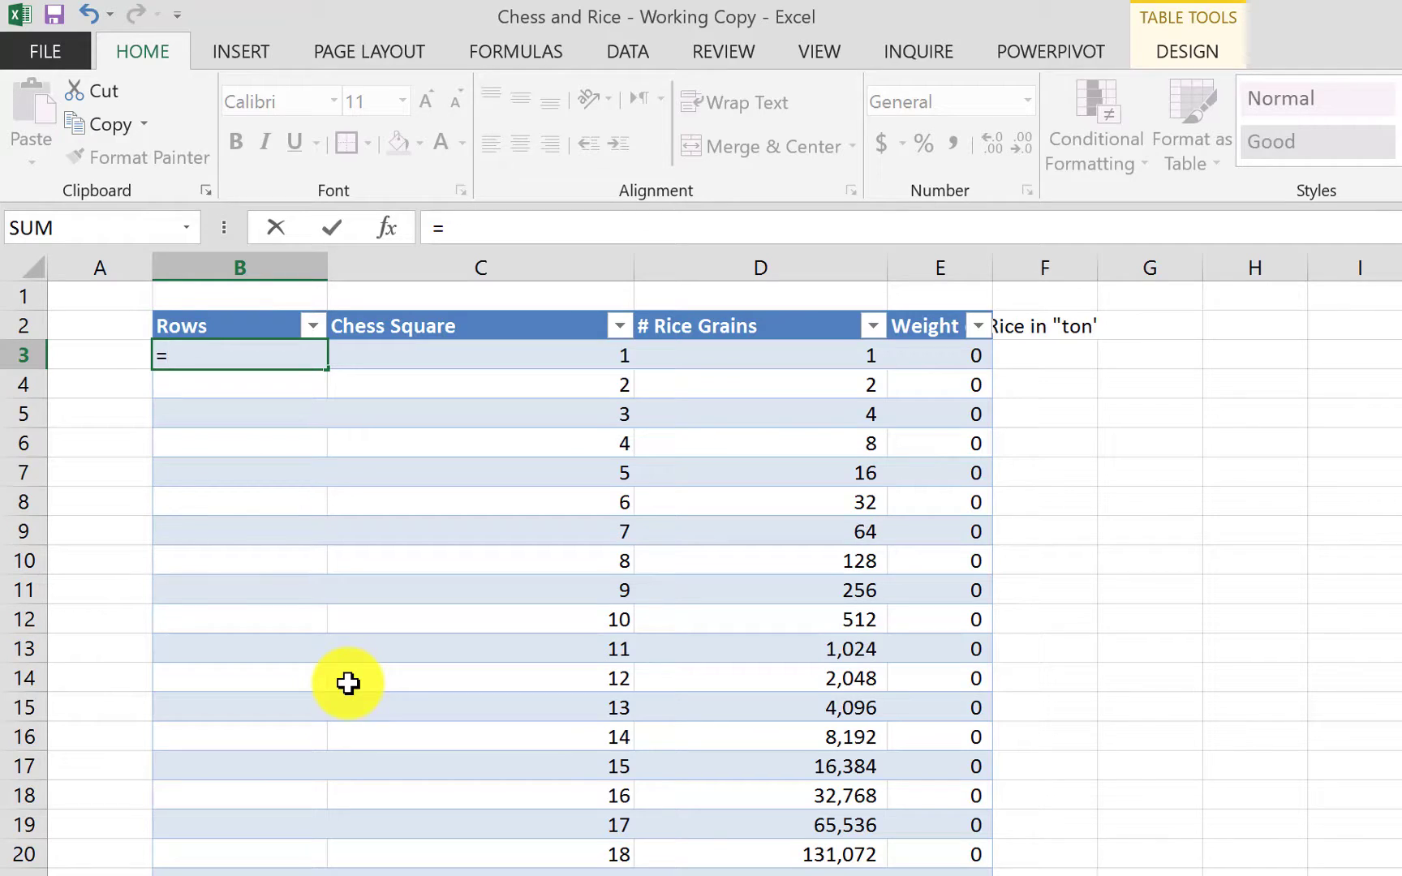
type("roundu")
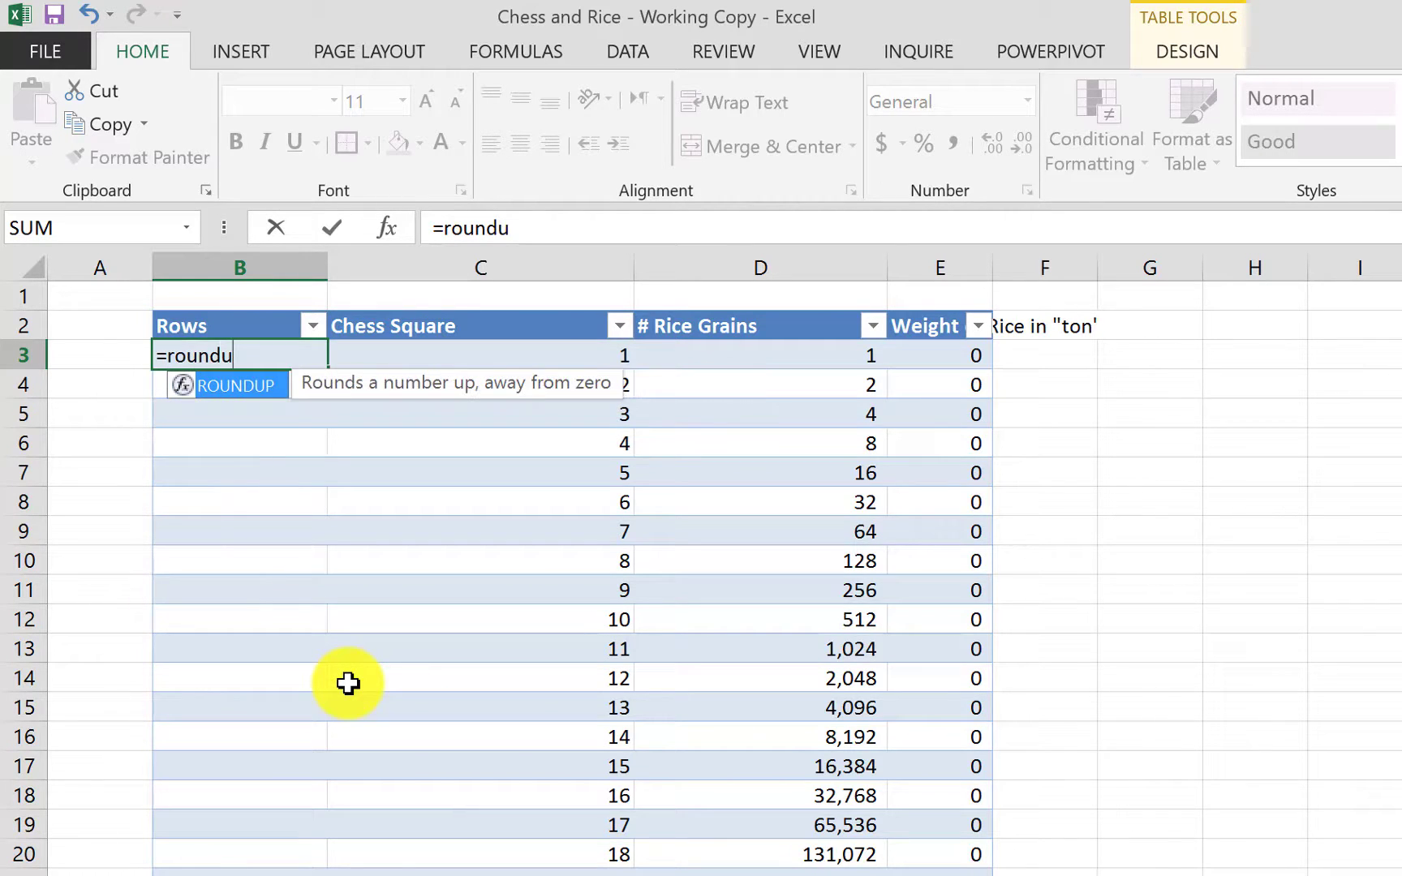
key("Tab")
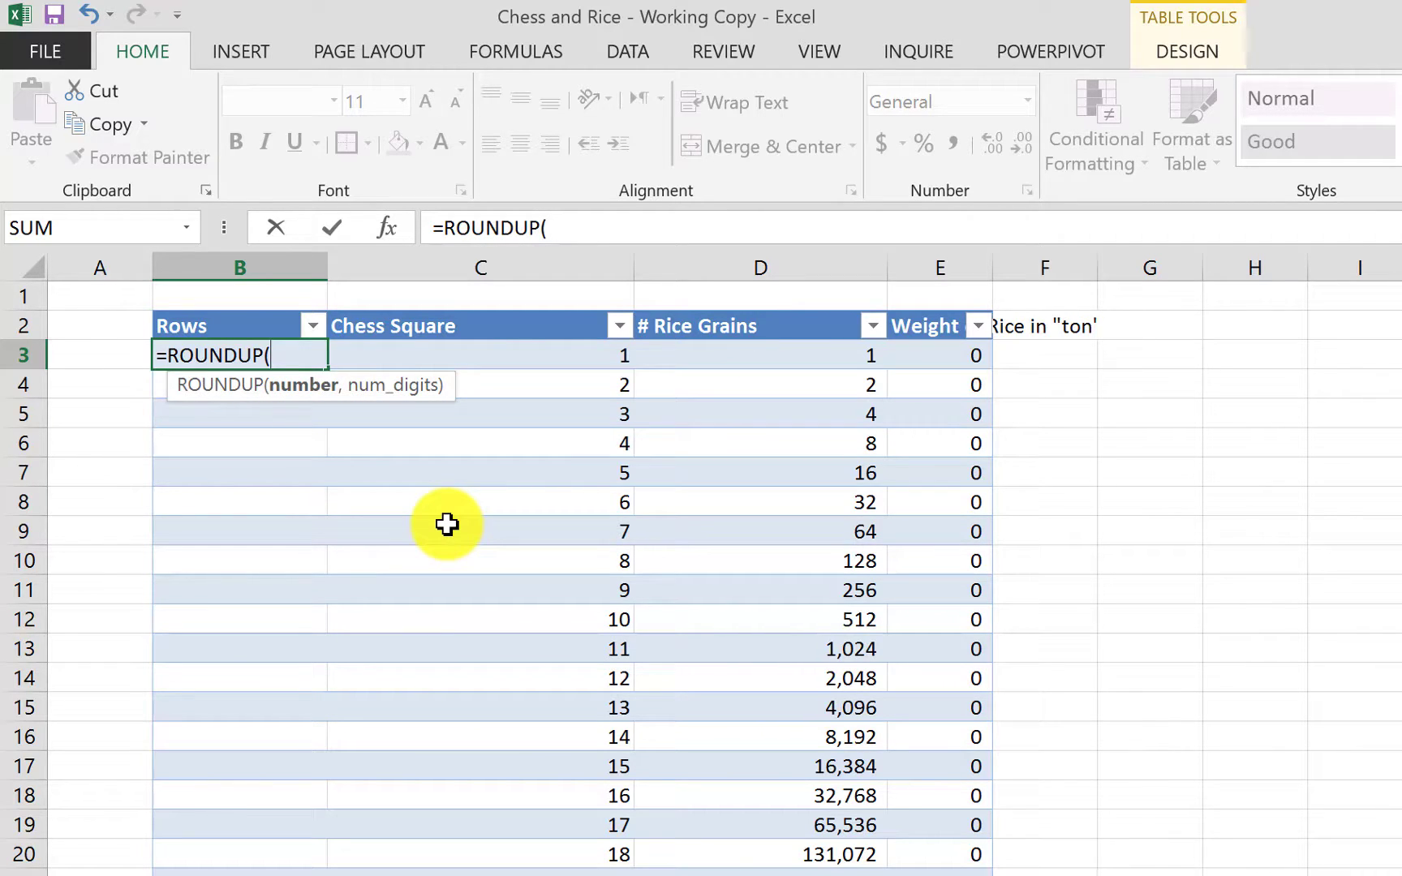
left_click(501, 358)
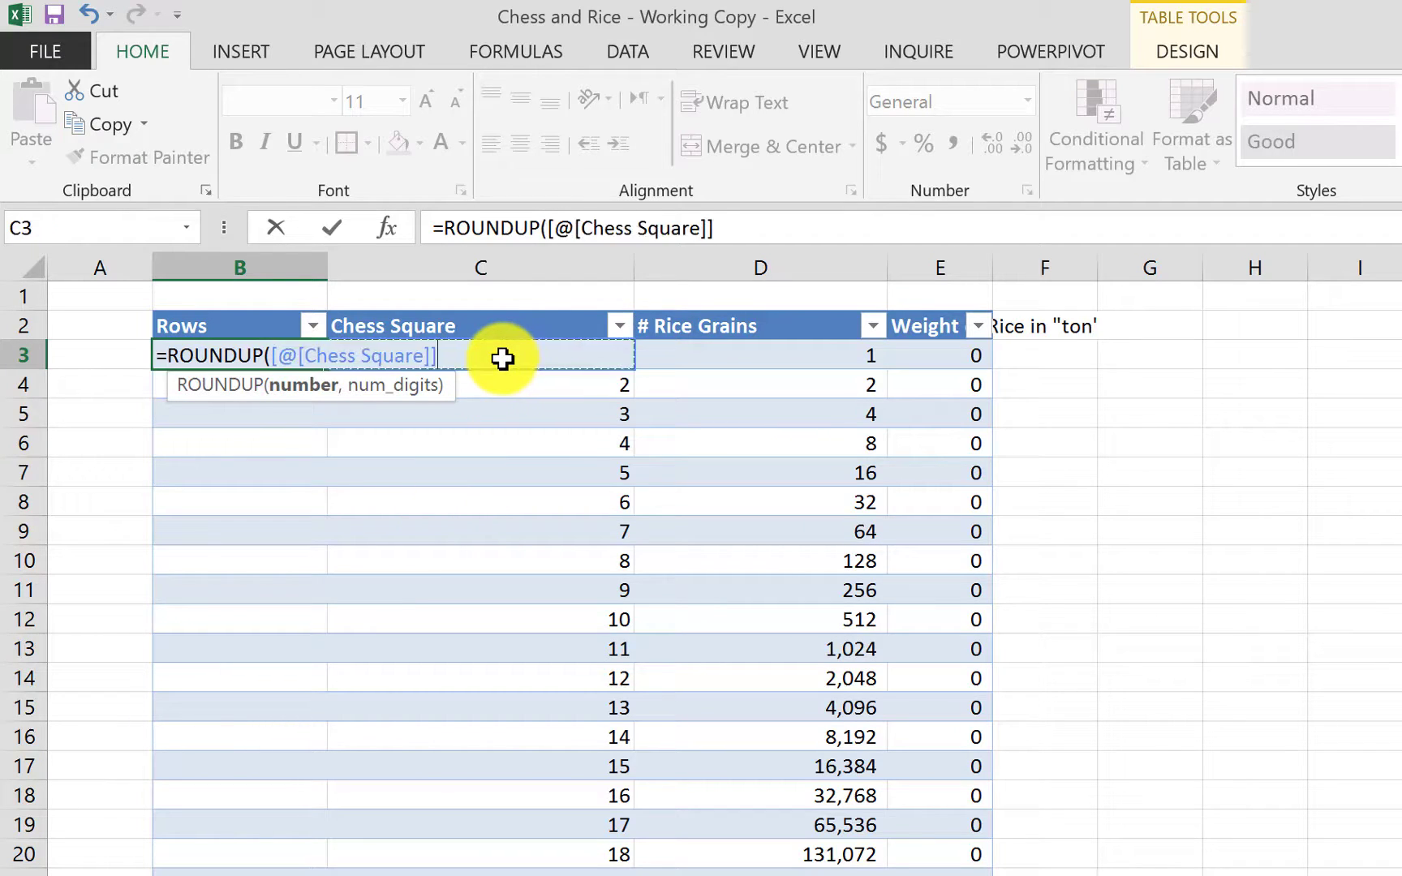
type("/8,0")
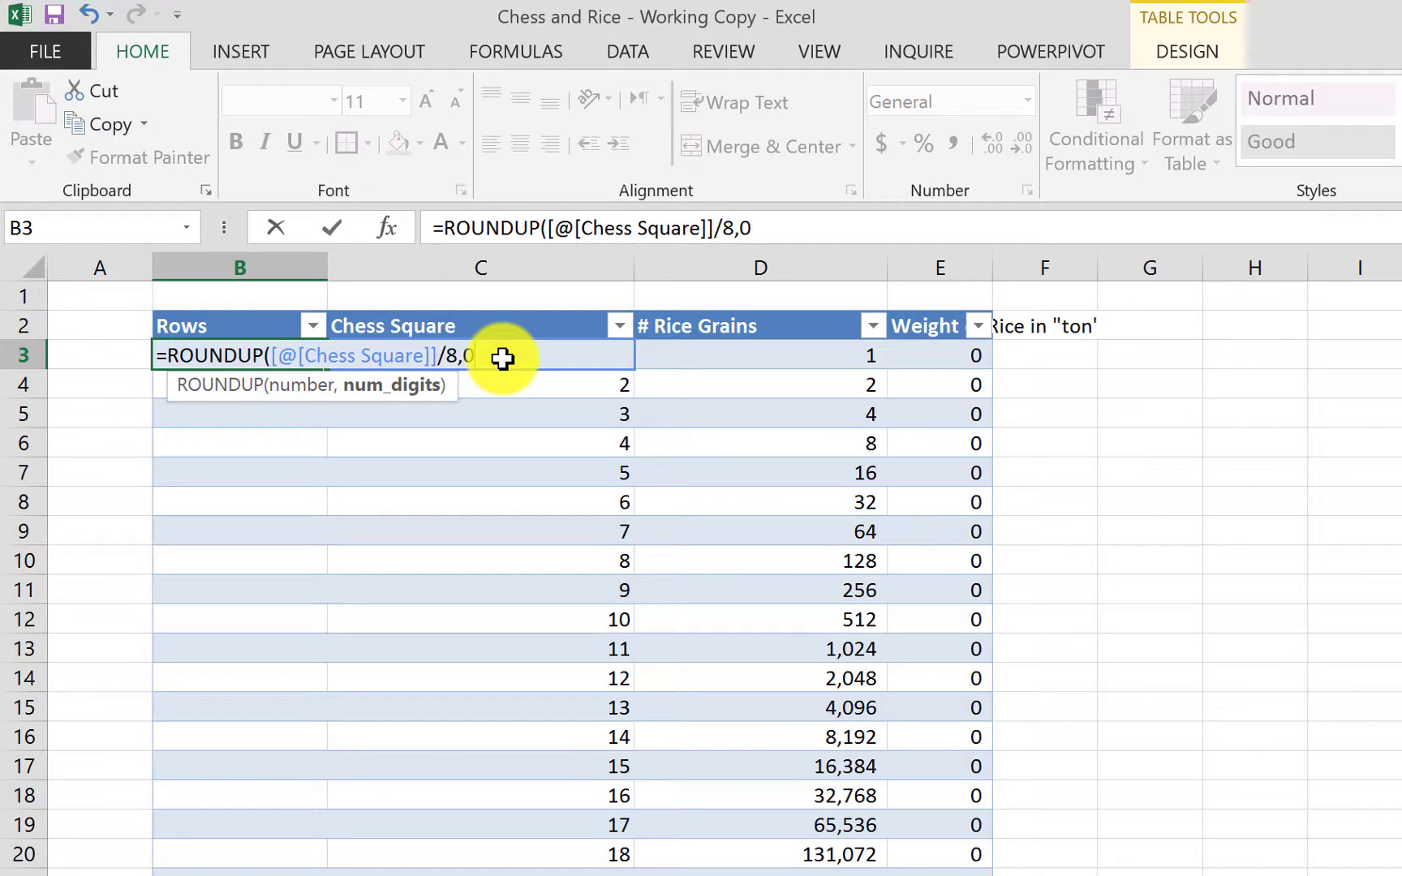
type(")")
key("Return")
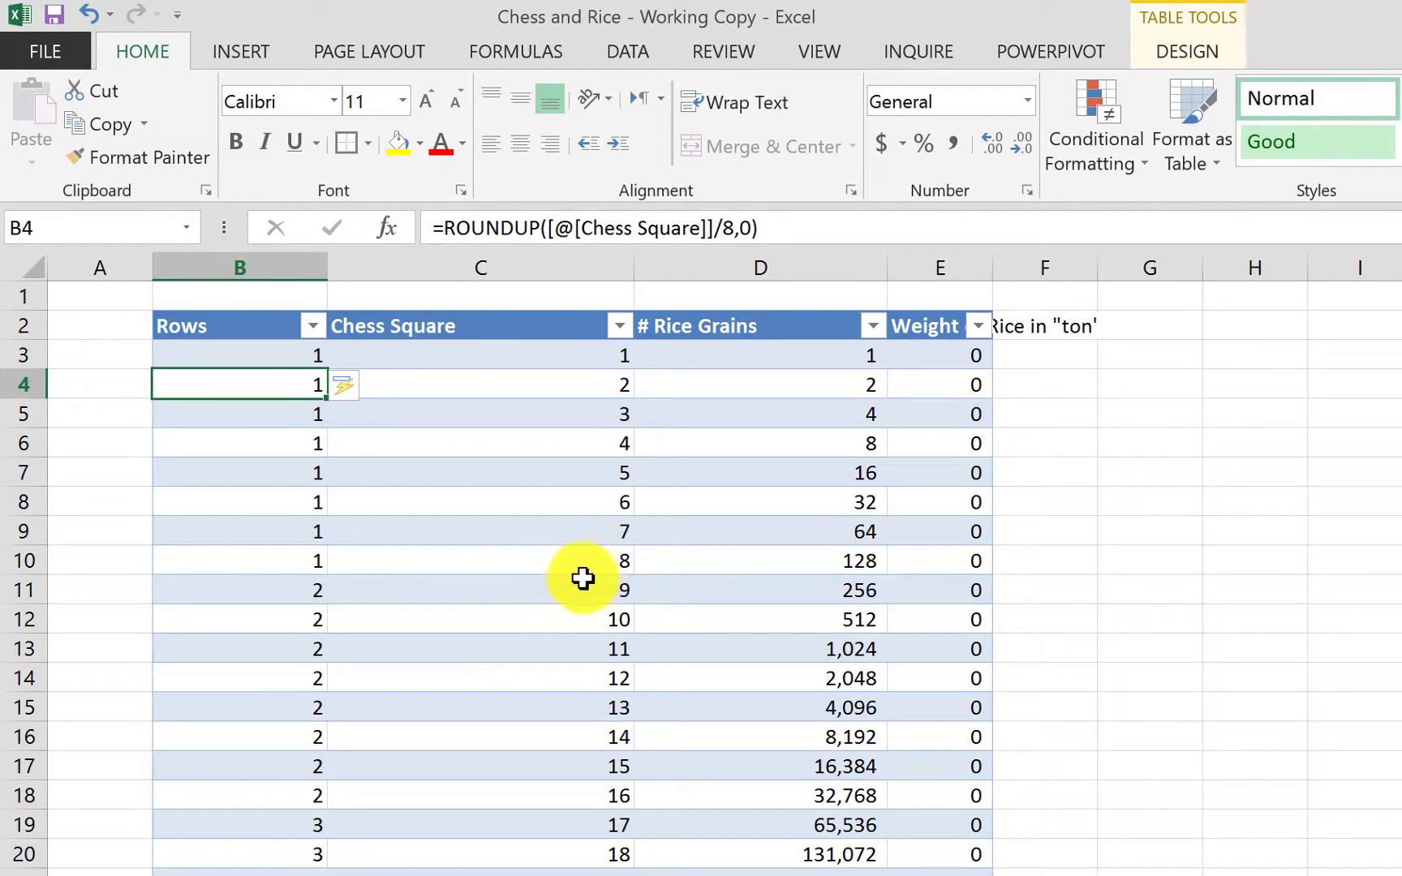
Insert a table column between Rows and Chess Square and name its header Columns.
right_click(409, 350)
mouse_move(566, 614)
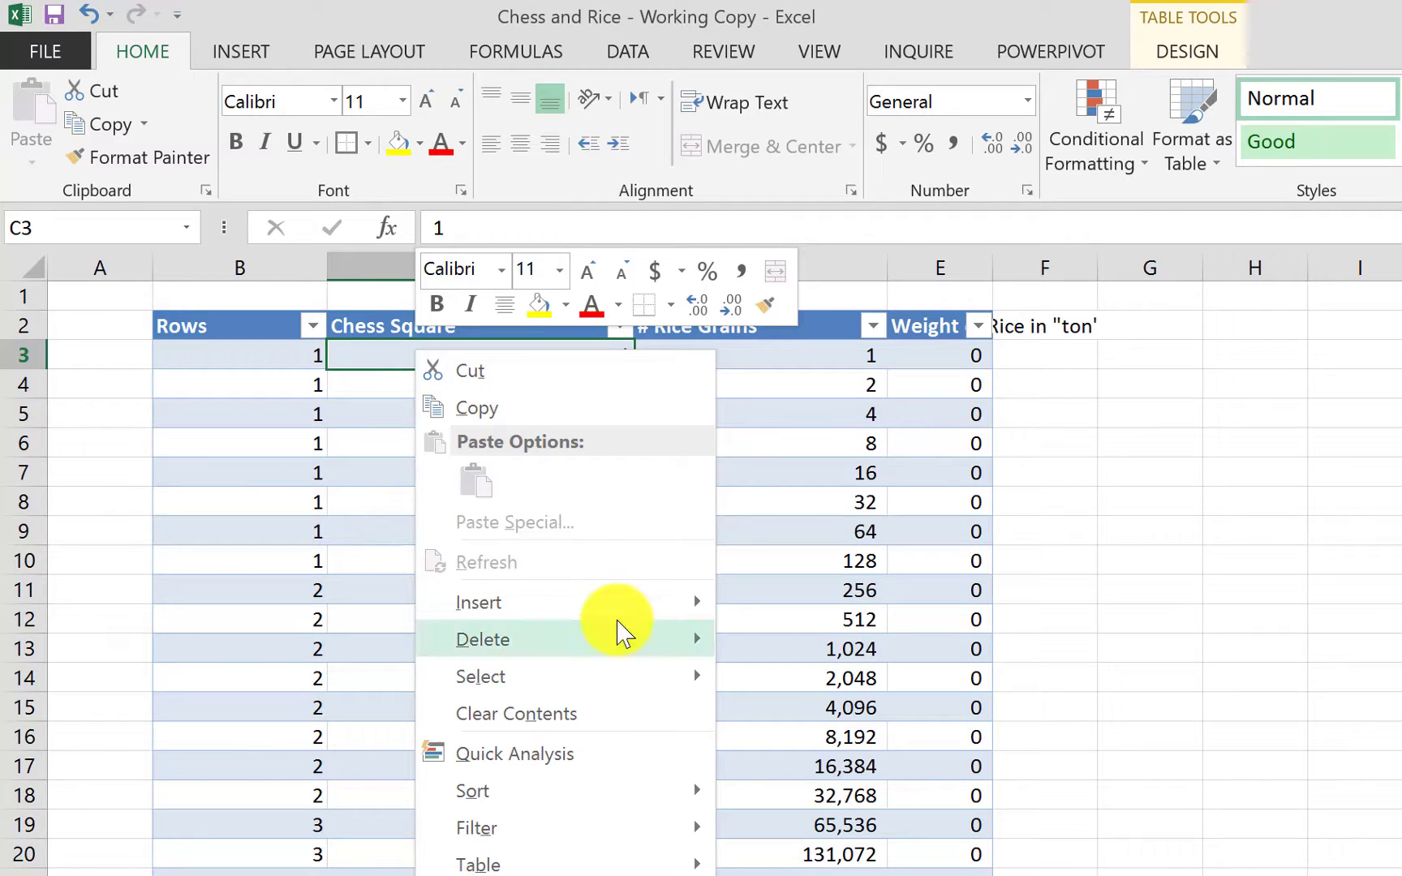
mouse_move(625, 618)
left_click(836, 604)
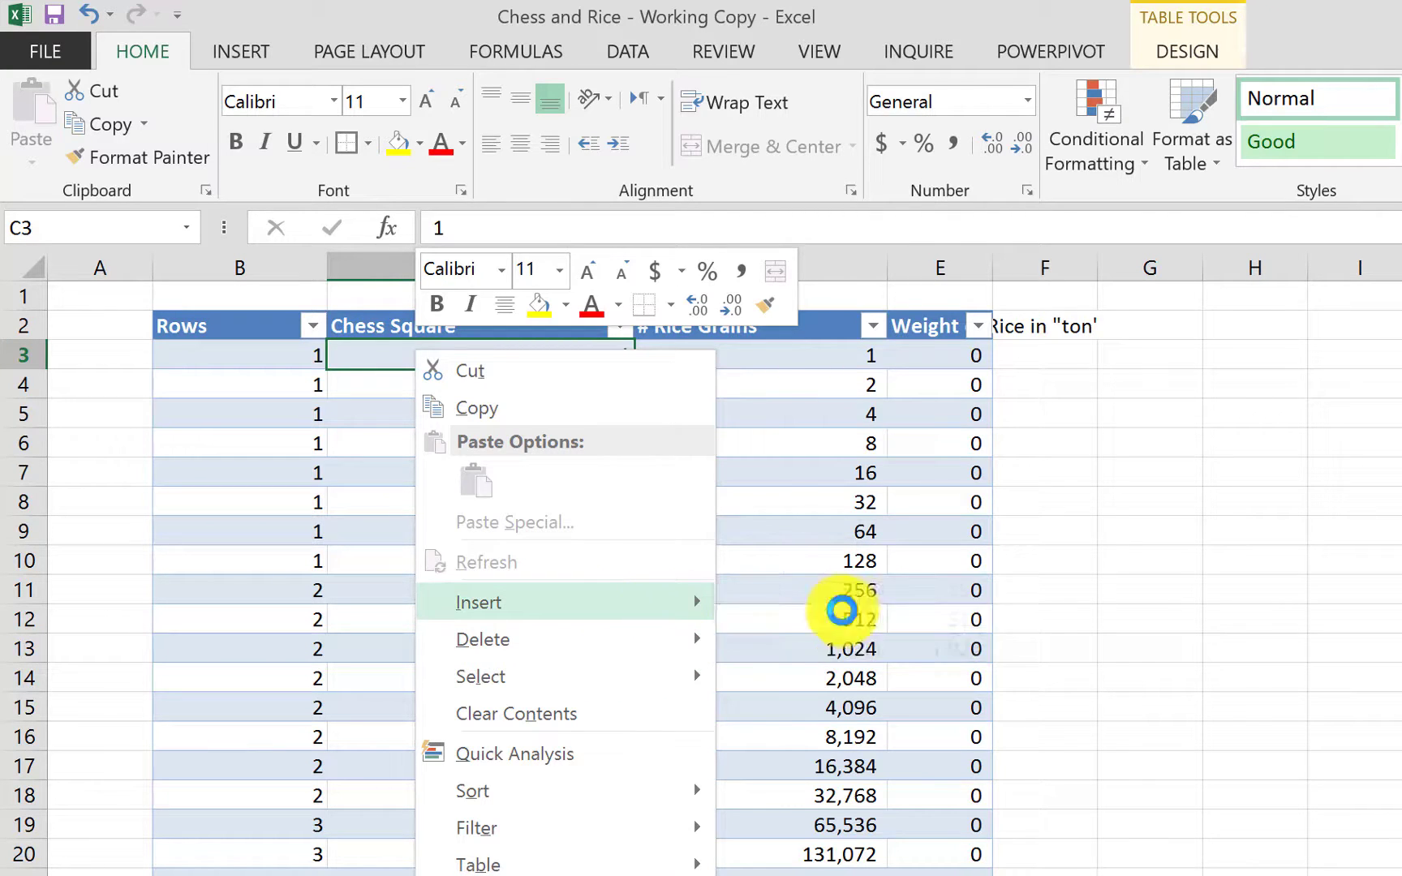
left_click(504, 324)
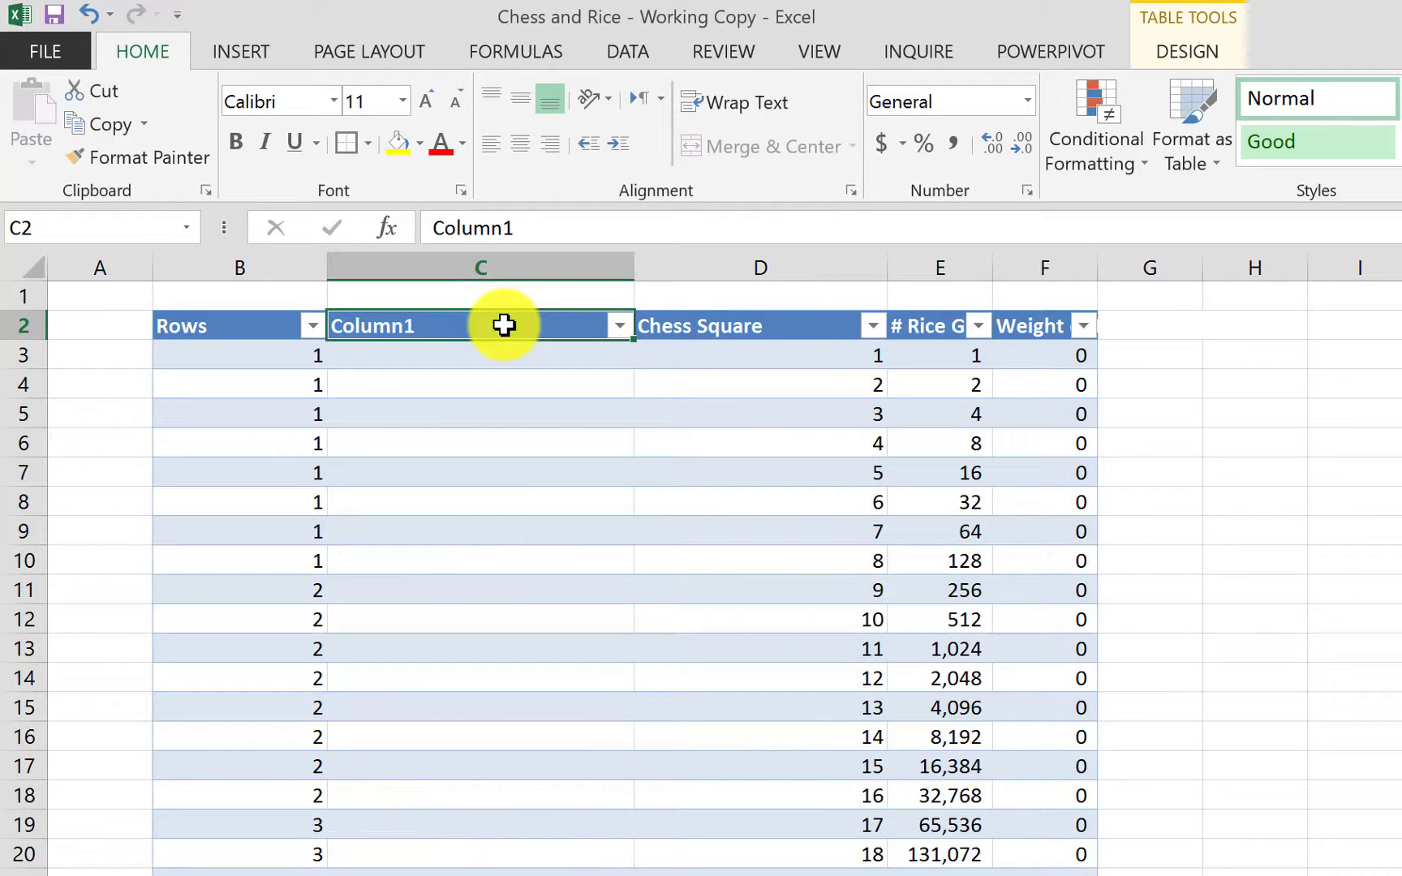
type("Column")
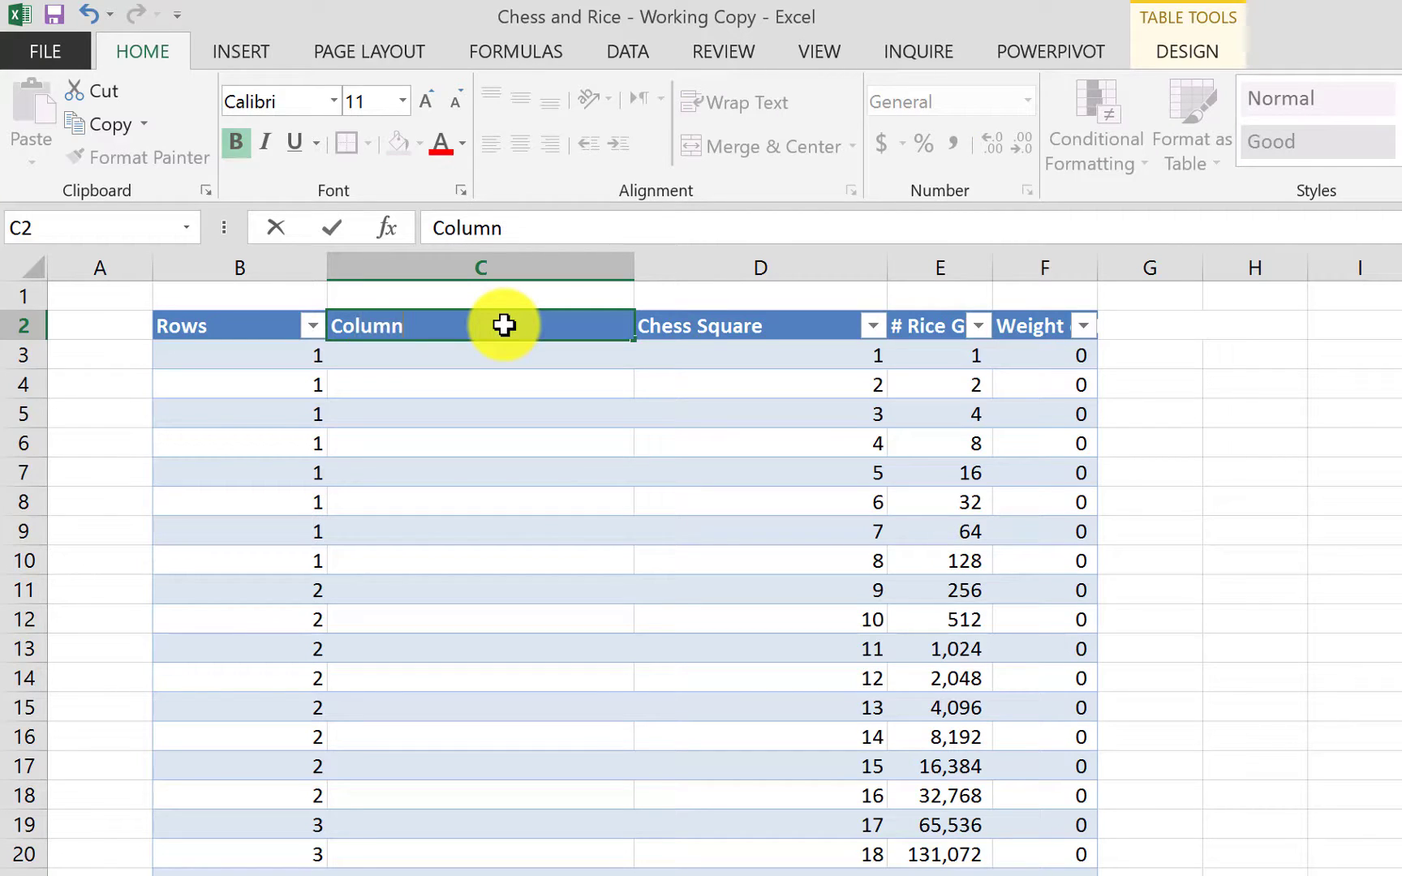
type("s")
key("Return")
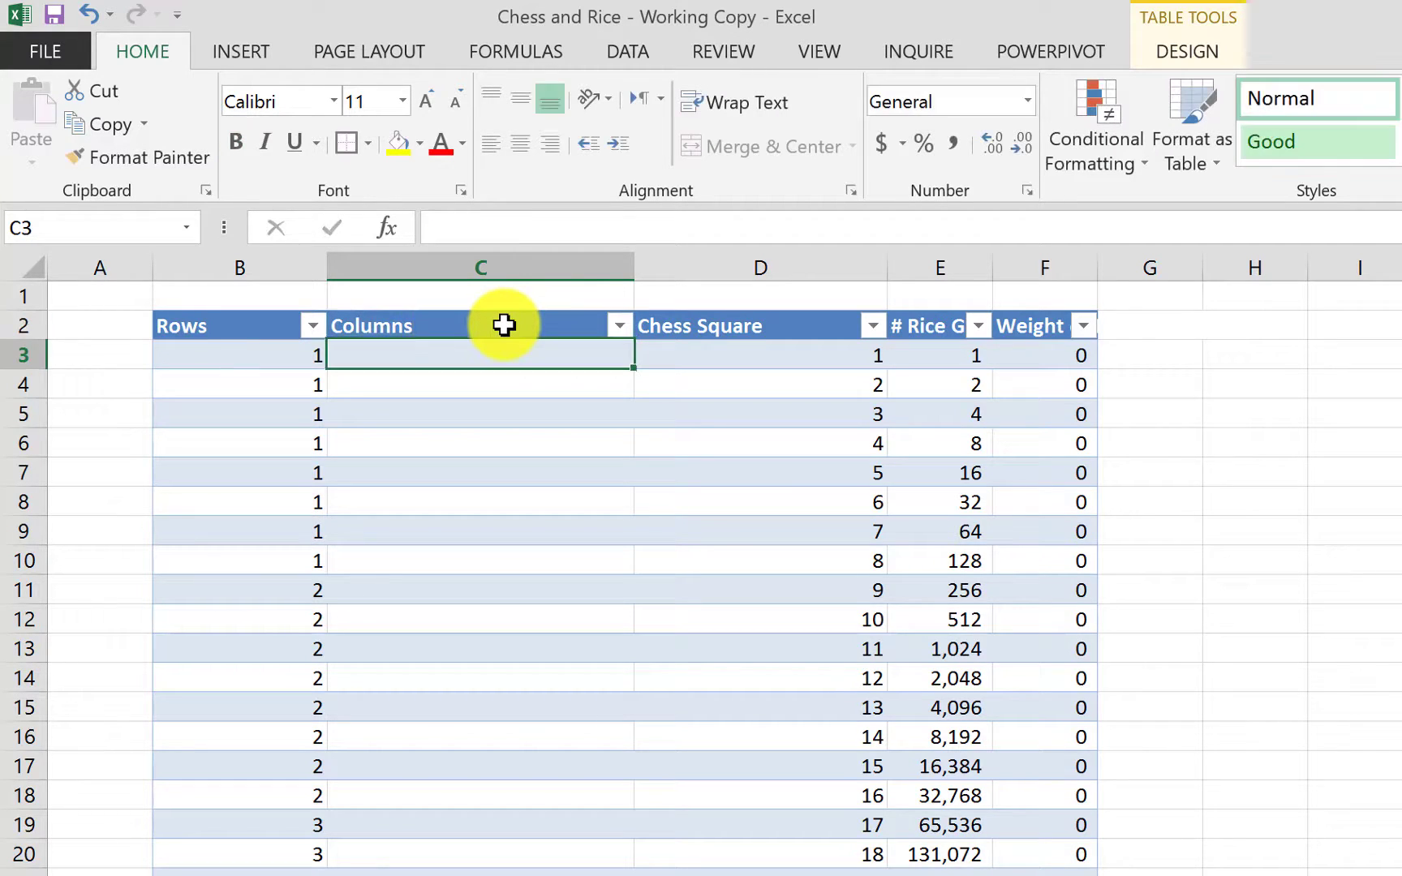
left_click(695, 348)
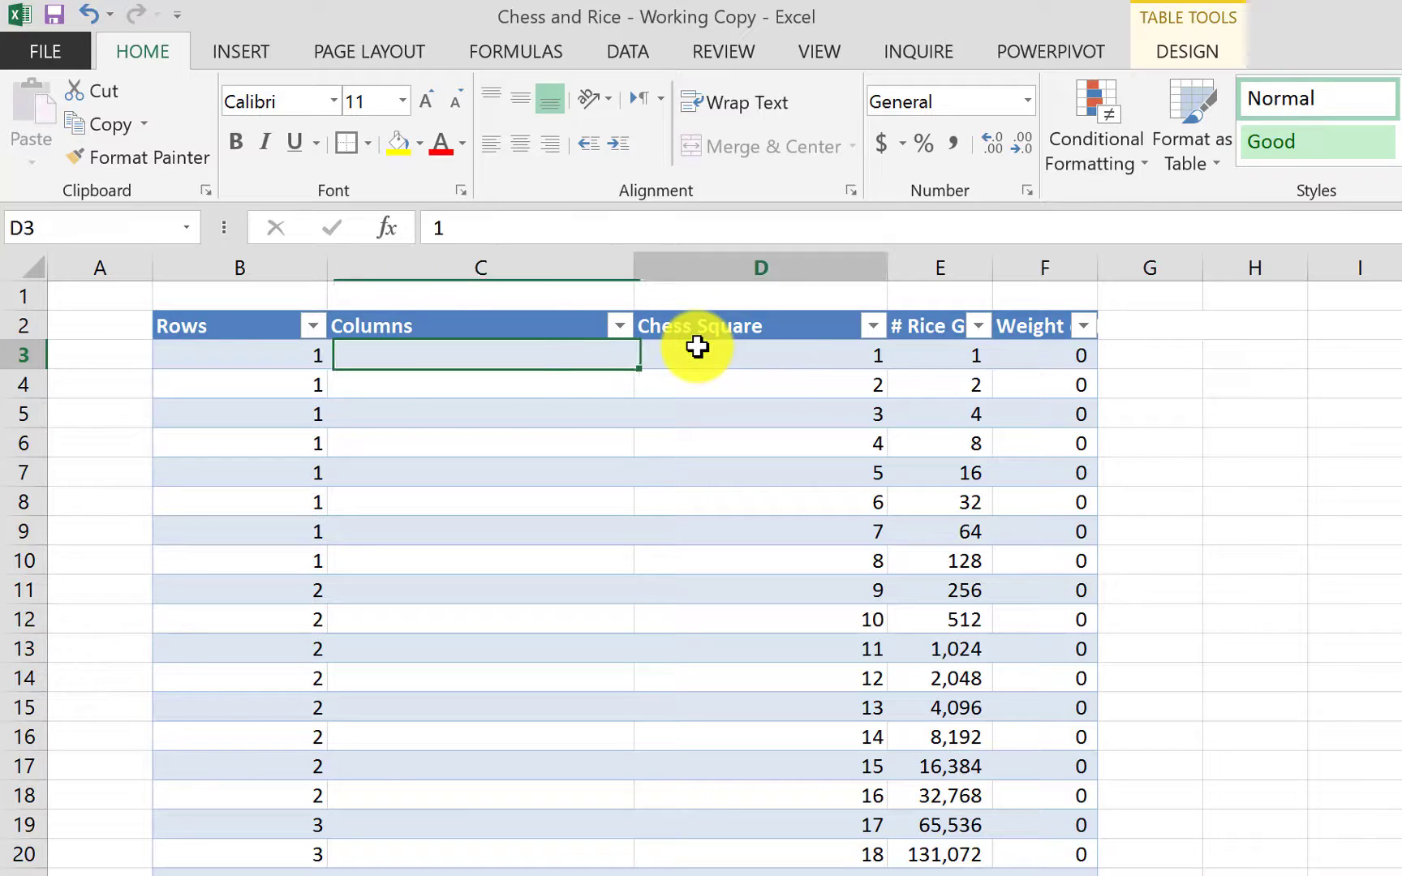
left_click(529, 365)
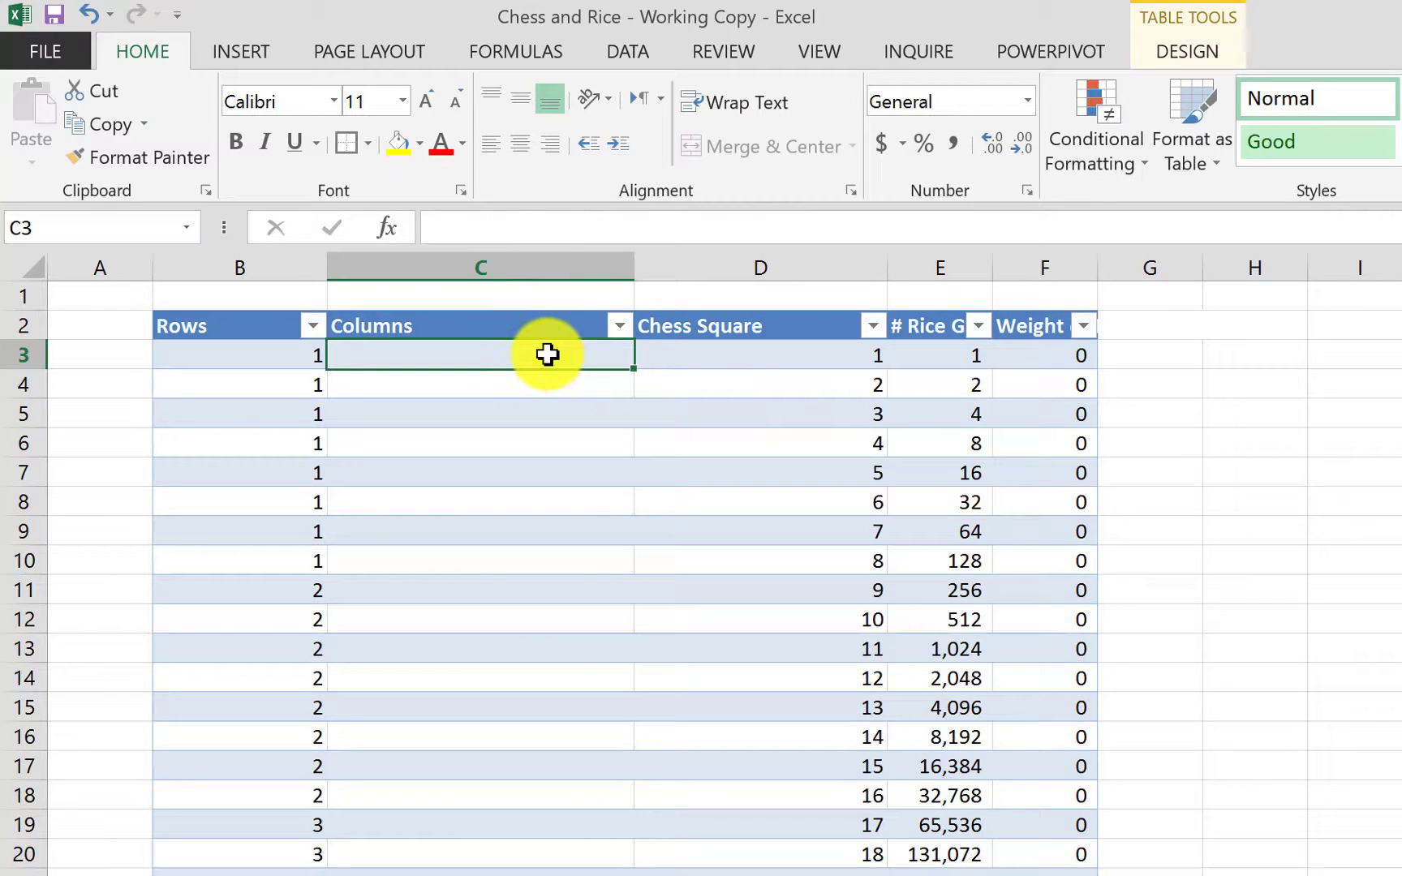
left_click(537, 571)
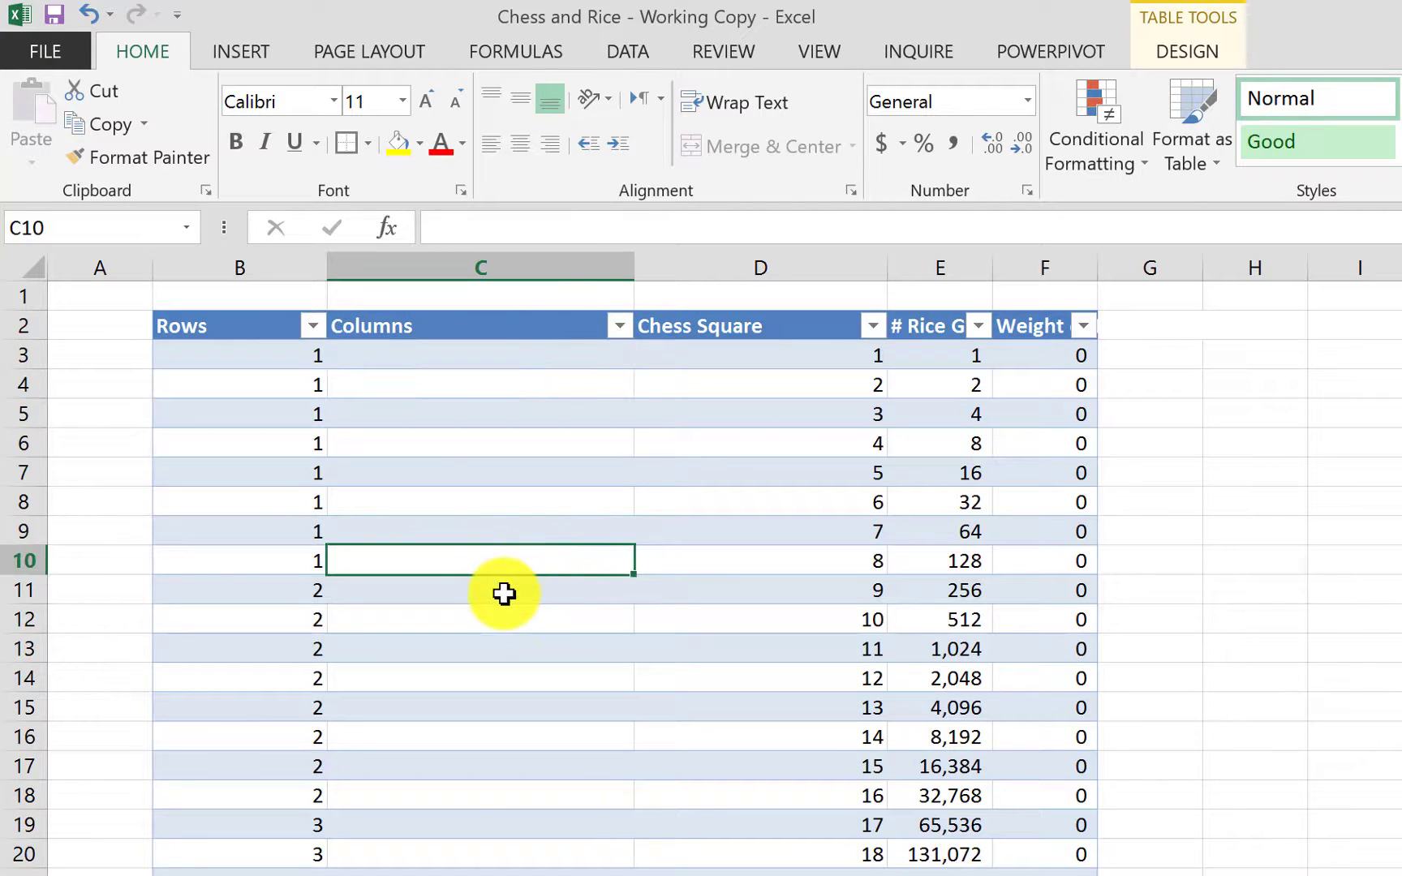
left_click(504, 594)
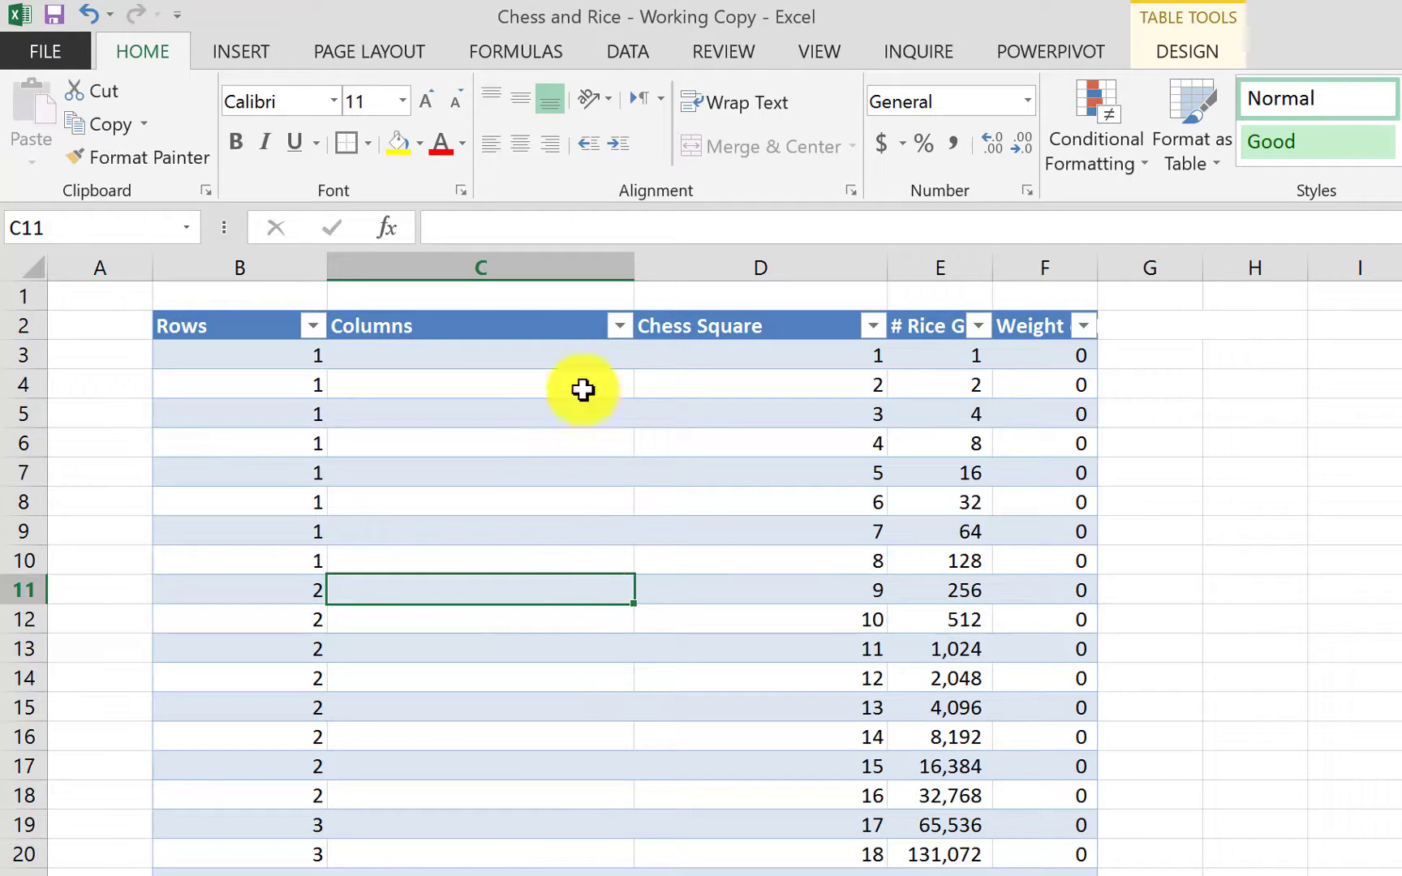
Examine the empty Columns cells beside chess squares 1 to 8 and from square 9 onward.
left_click(588, 357)
left_click_drag(598, 387, 586, 525)
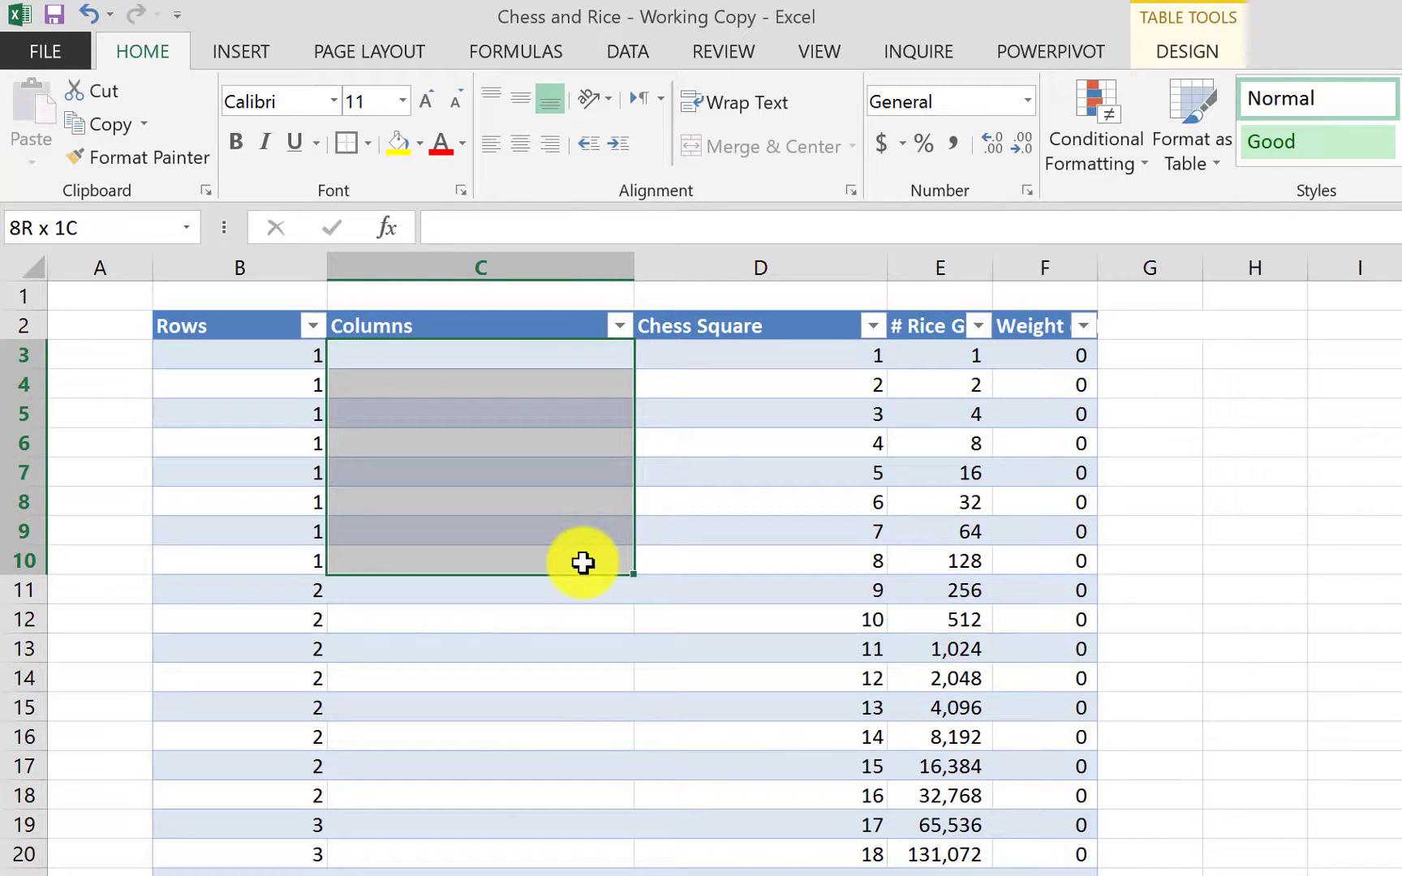
left_click_drag(583, 562, 581, 568)
left_click(556, 590)
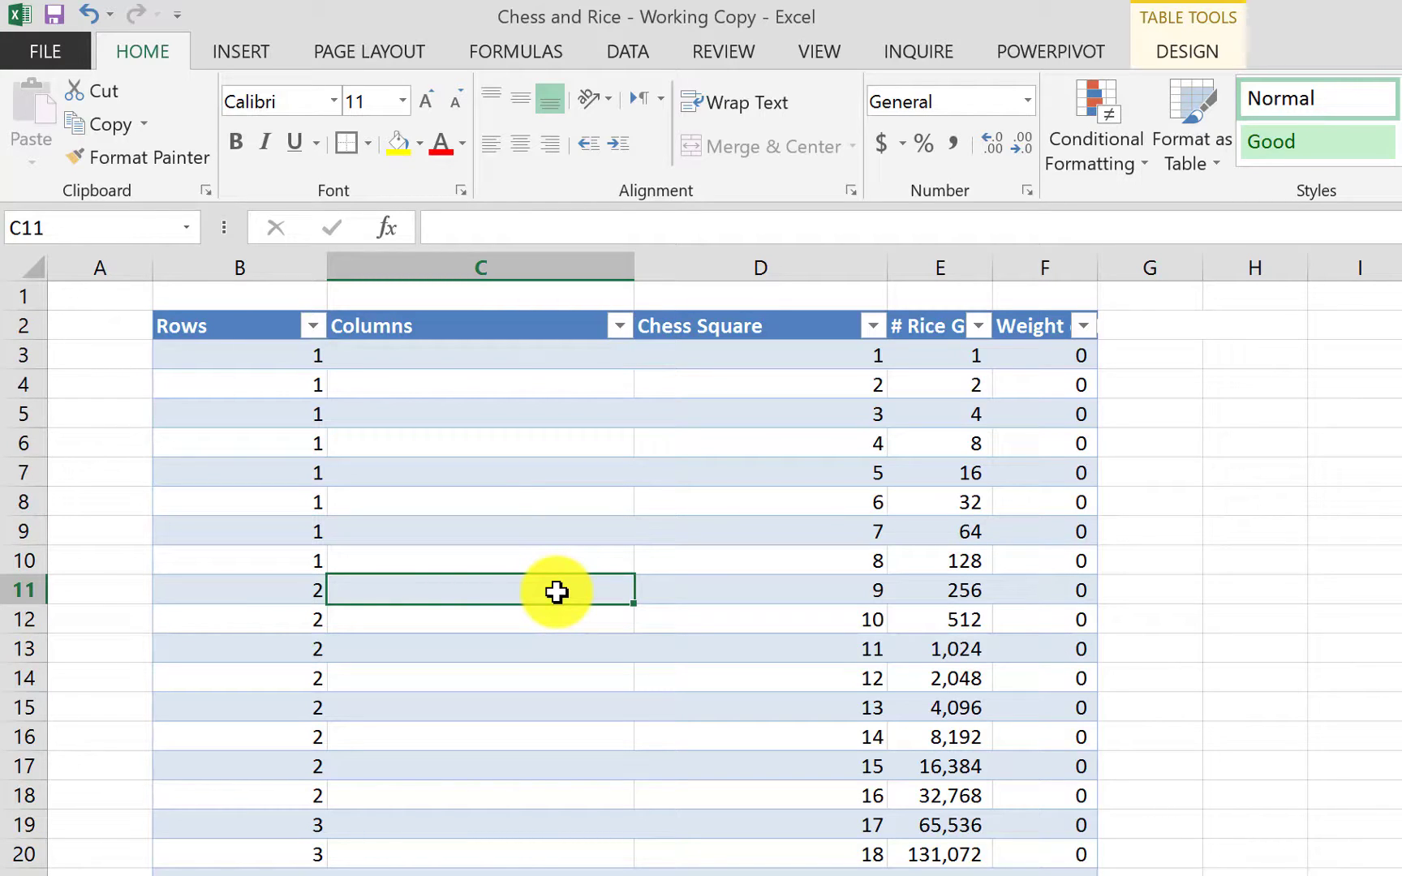
left_click_drag(556, 591, 541, 704)
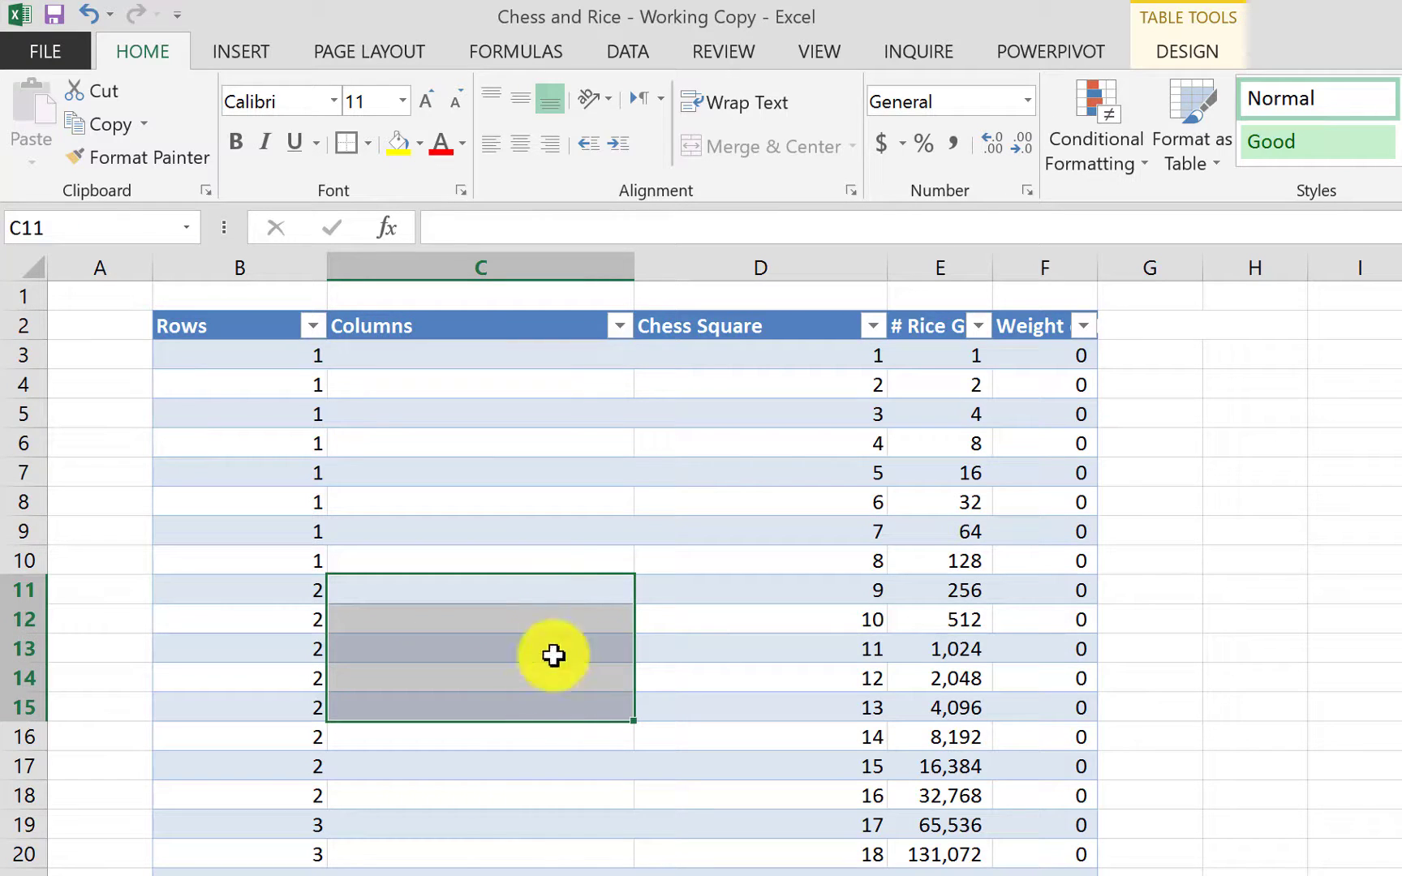
left_click(582, 360)
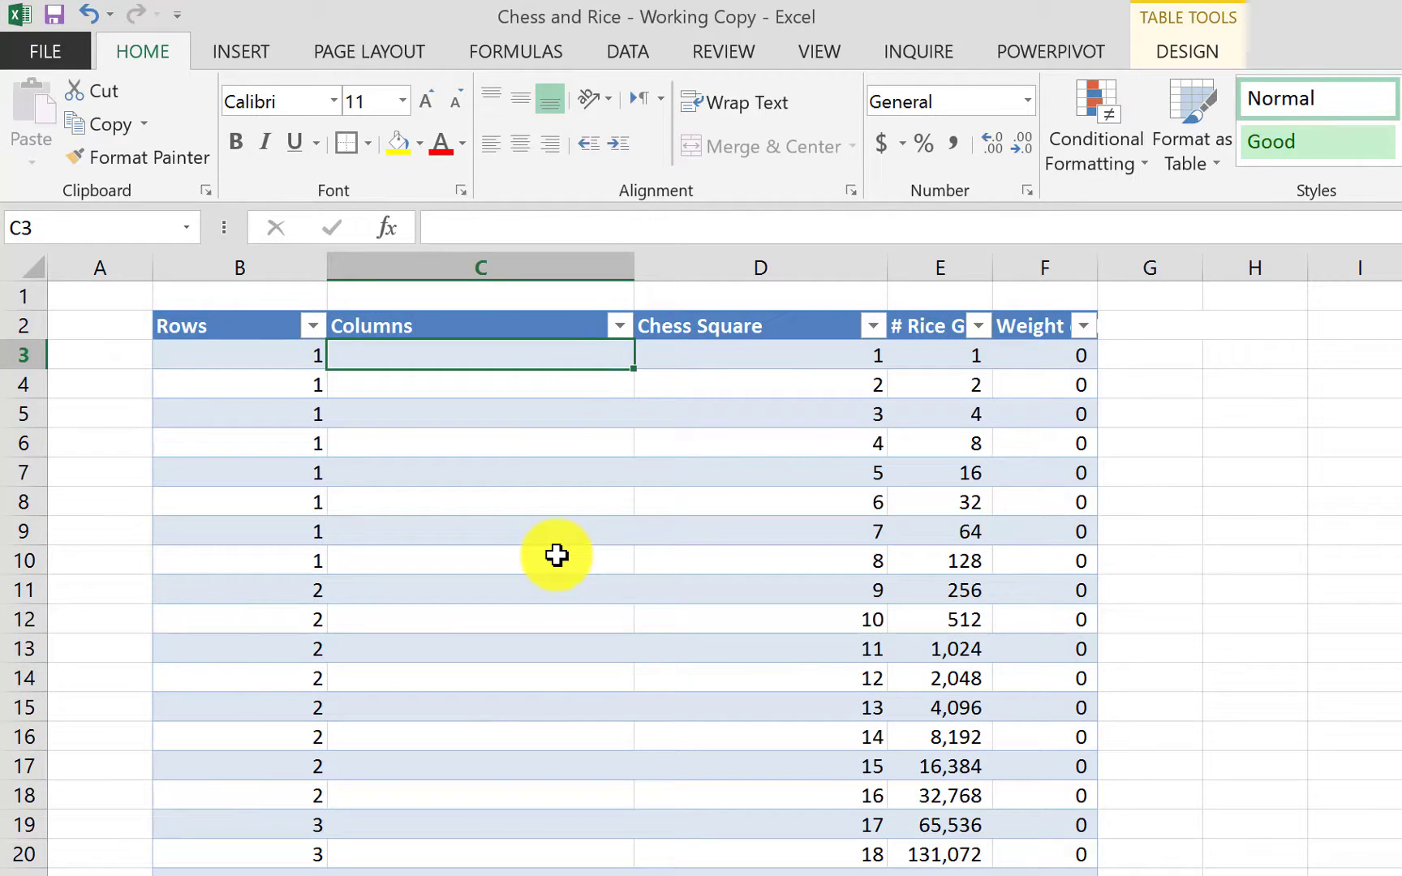
type("=")
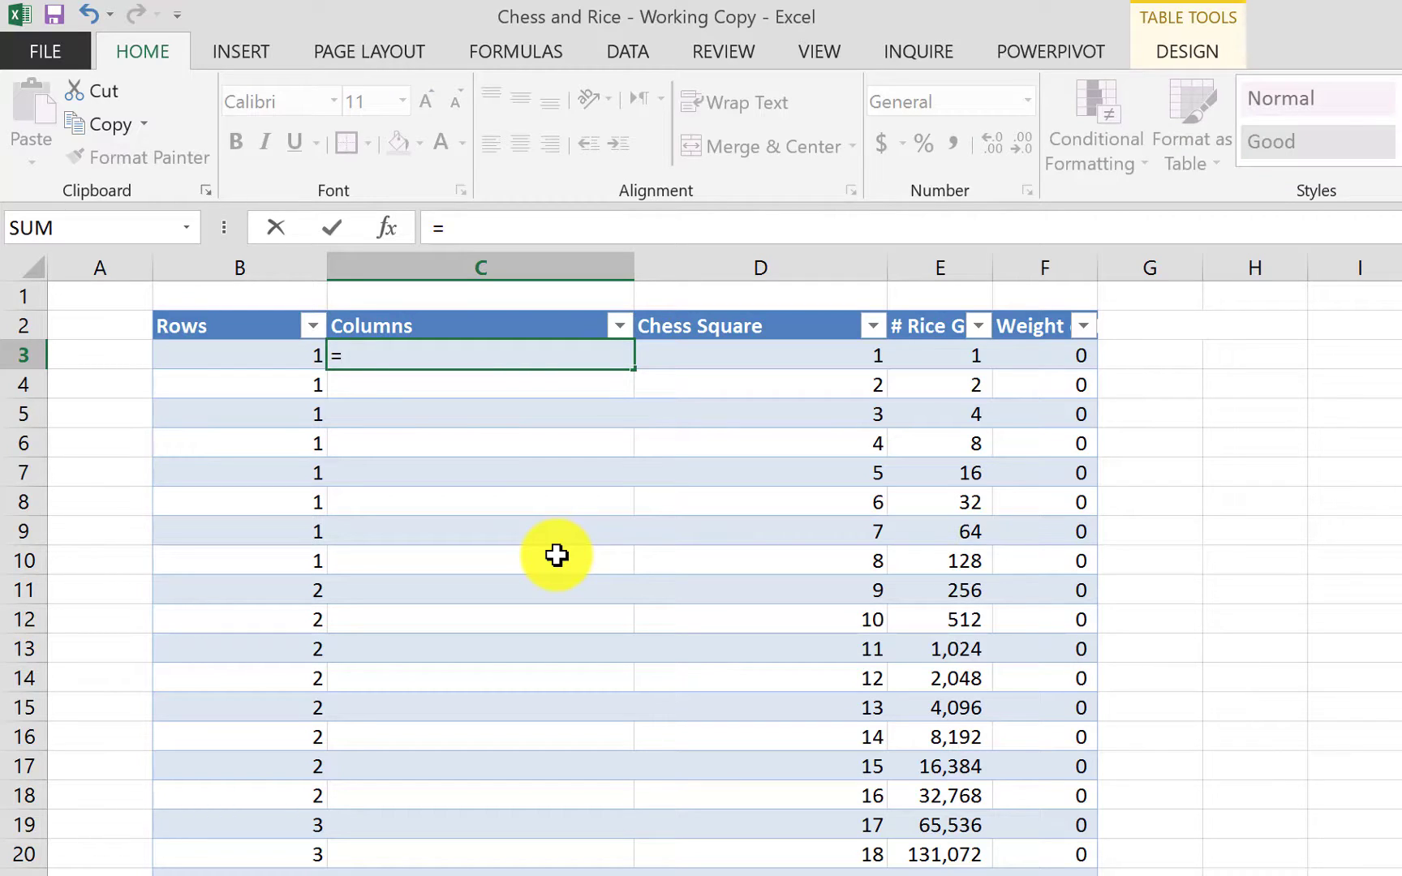
type("8-(8*")
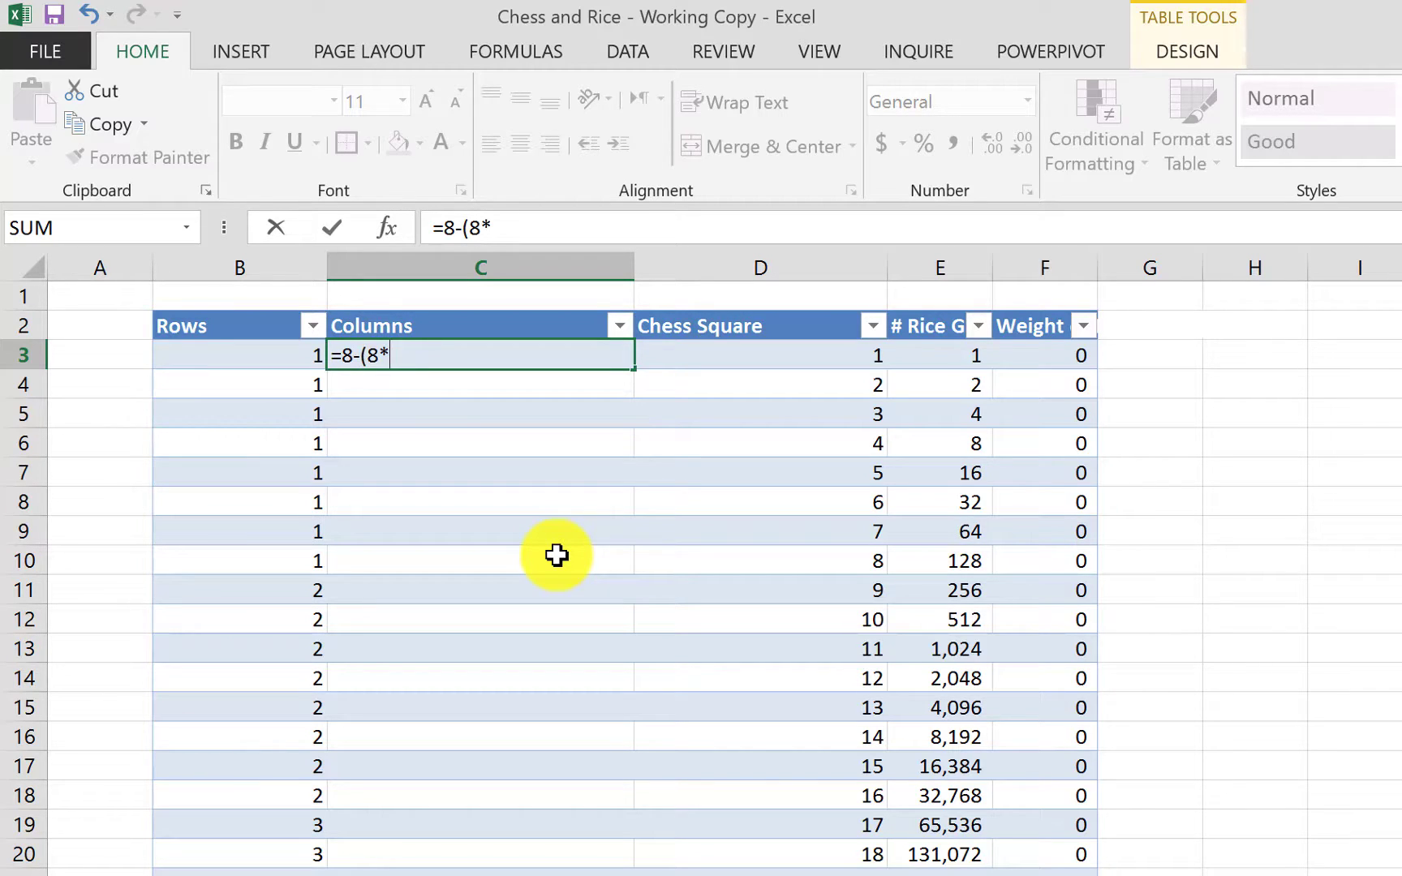
left_click(297, 359)
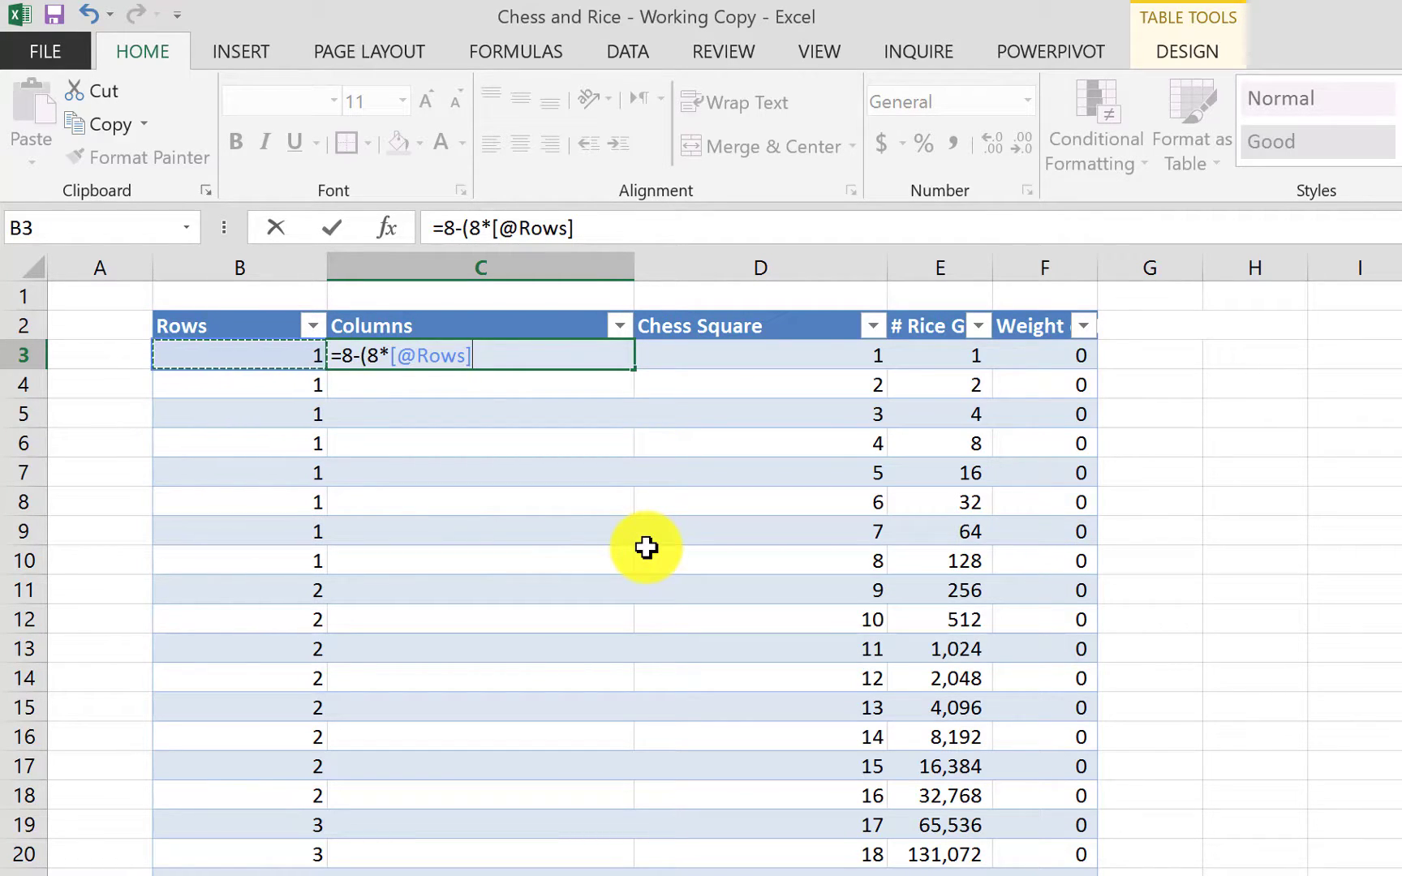
type("-")
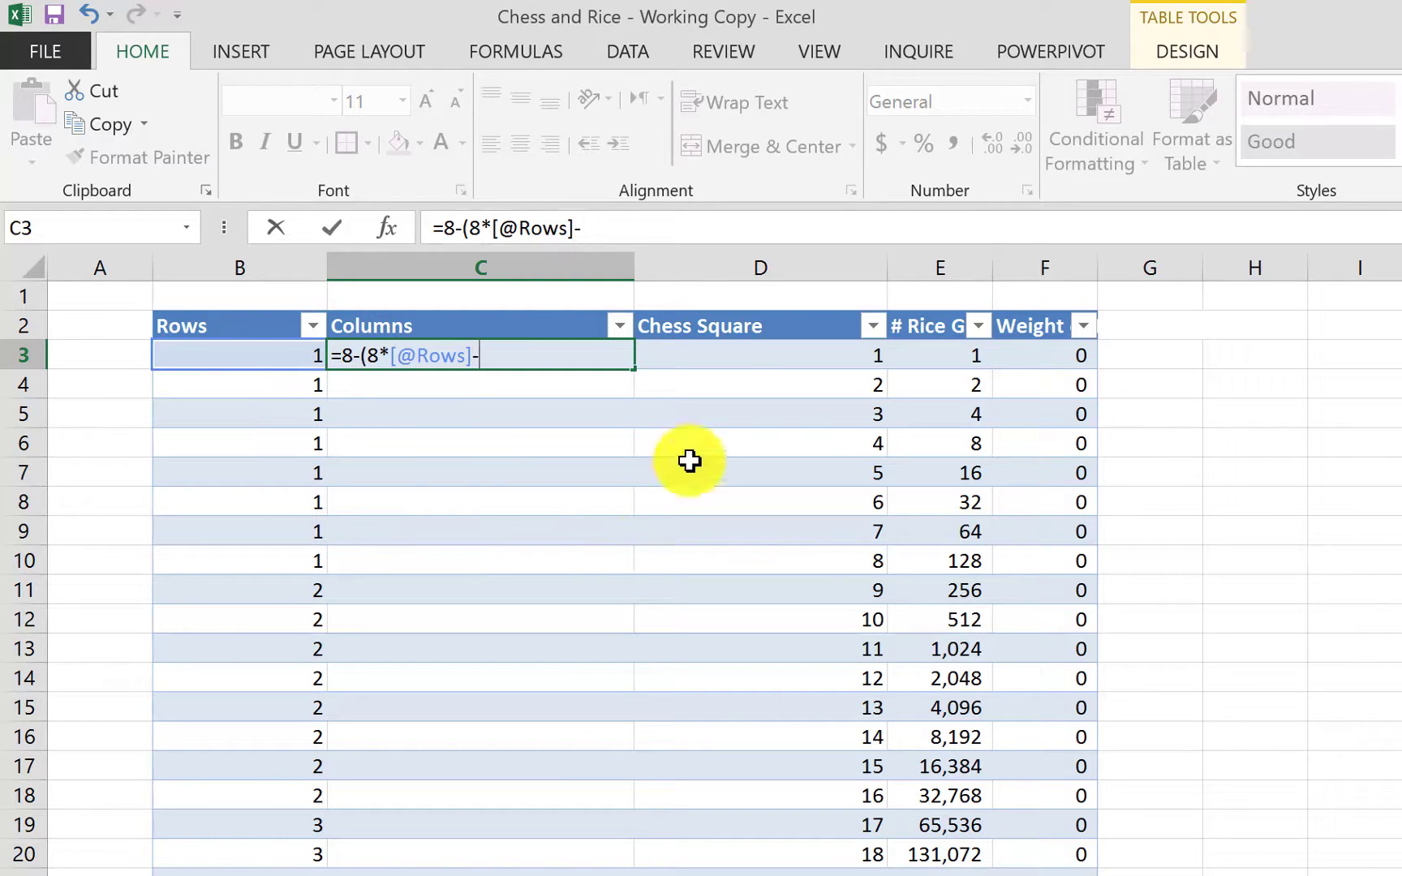
left_click(726, 355)
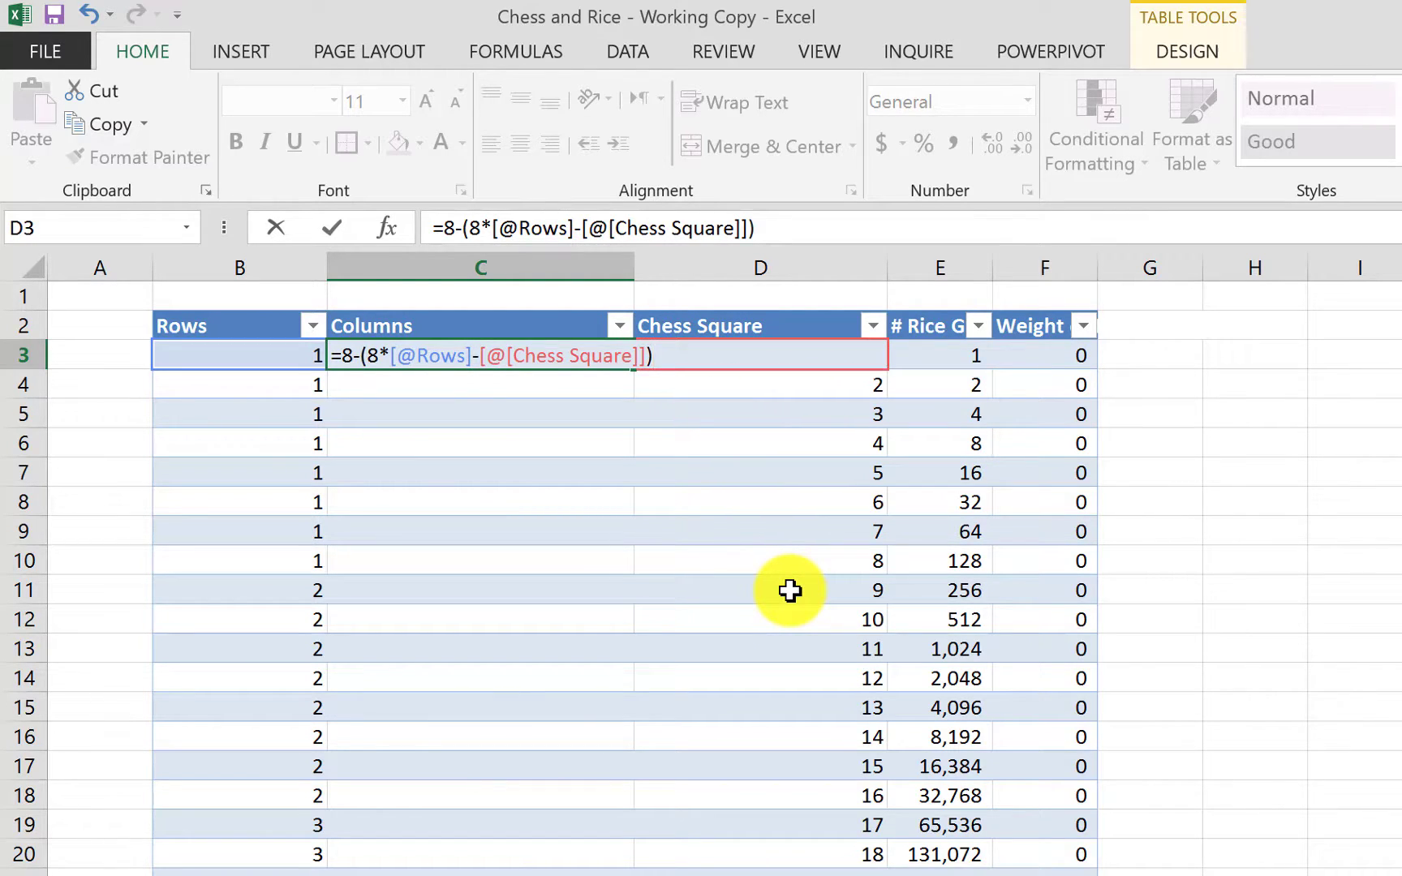
type(")")
key("Return")
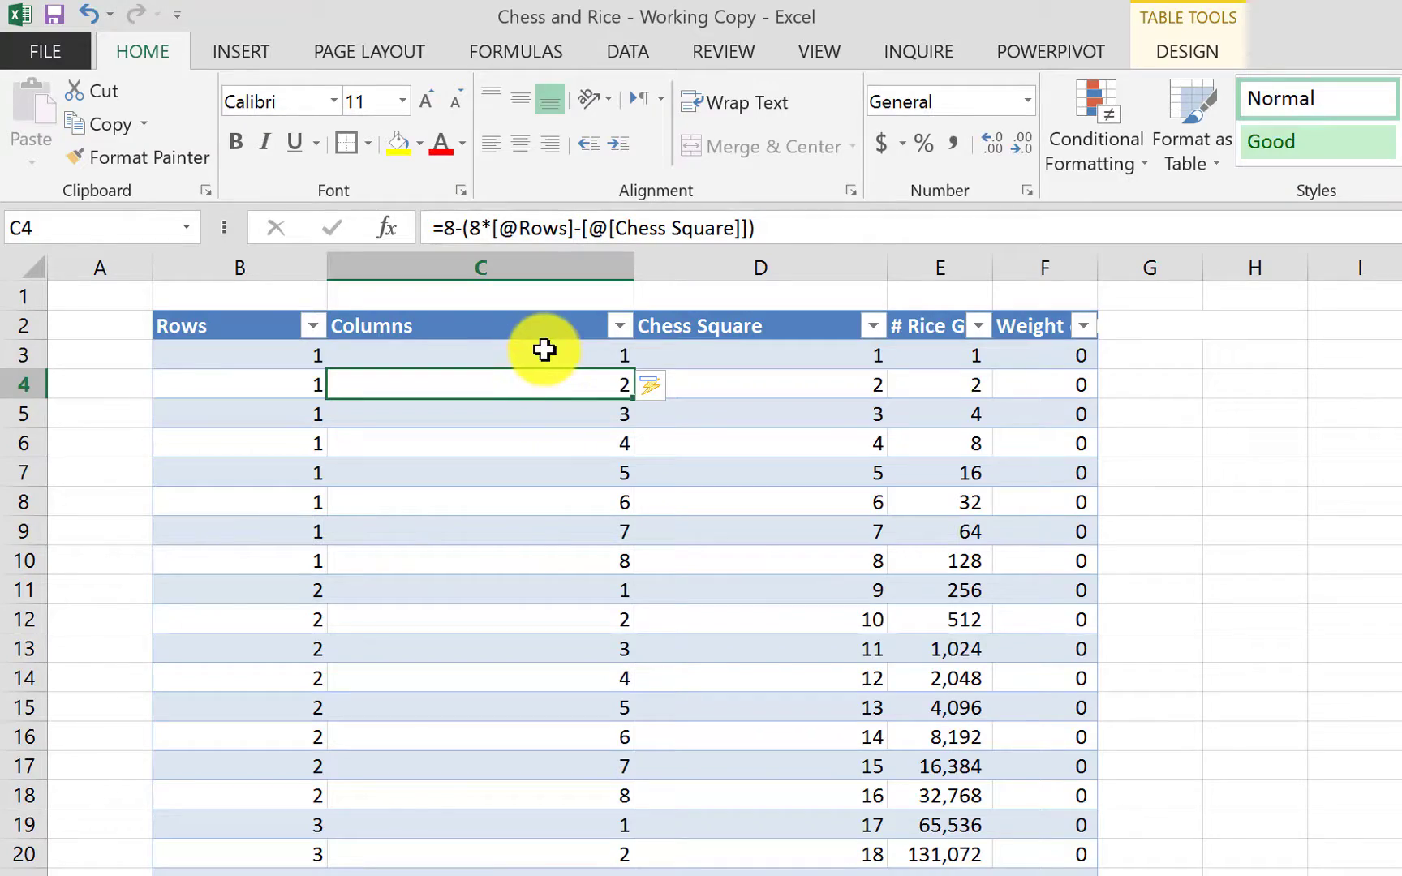
Check the calculated Columns values against the Rows values for the first three chessboard rows.
left_click_drag(544, 355, 521, 638)
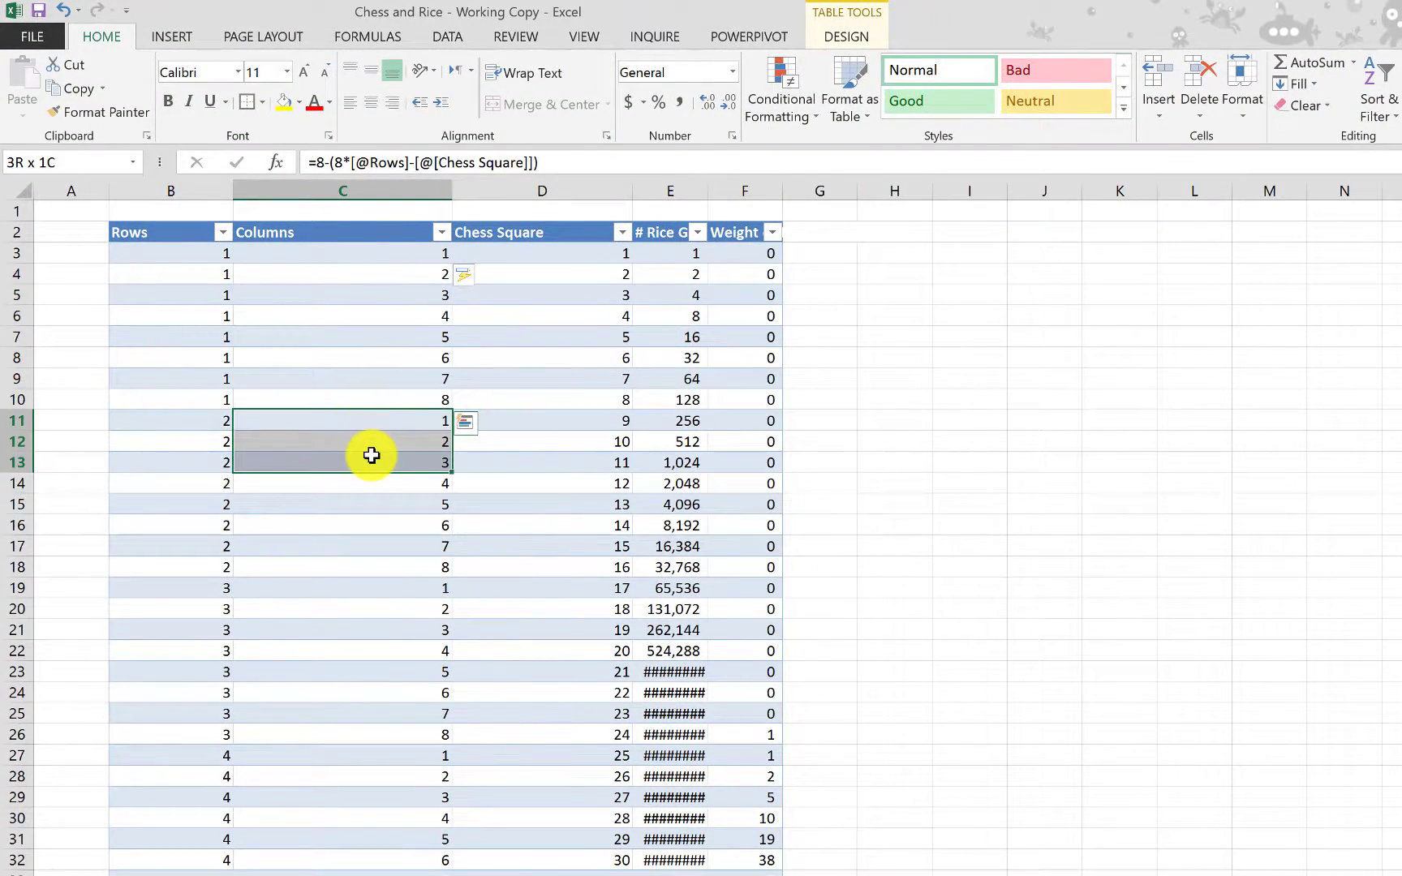
left_click_drag(371, 455, 371, 456)
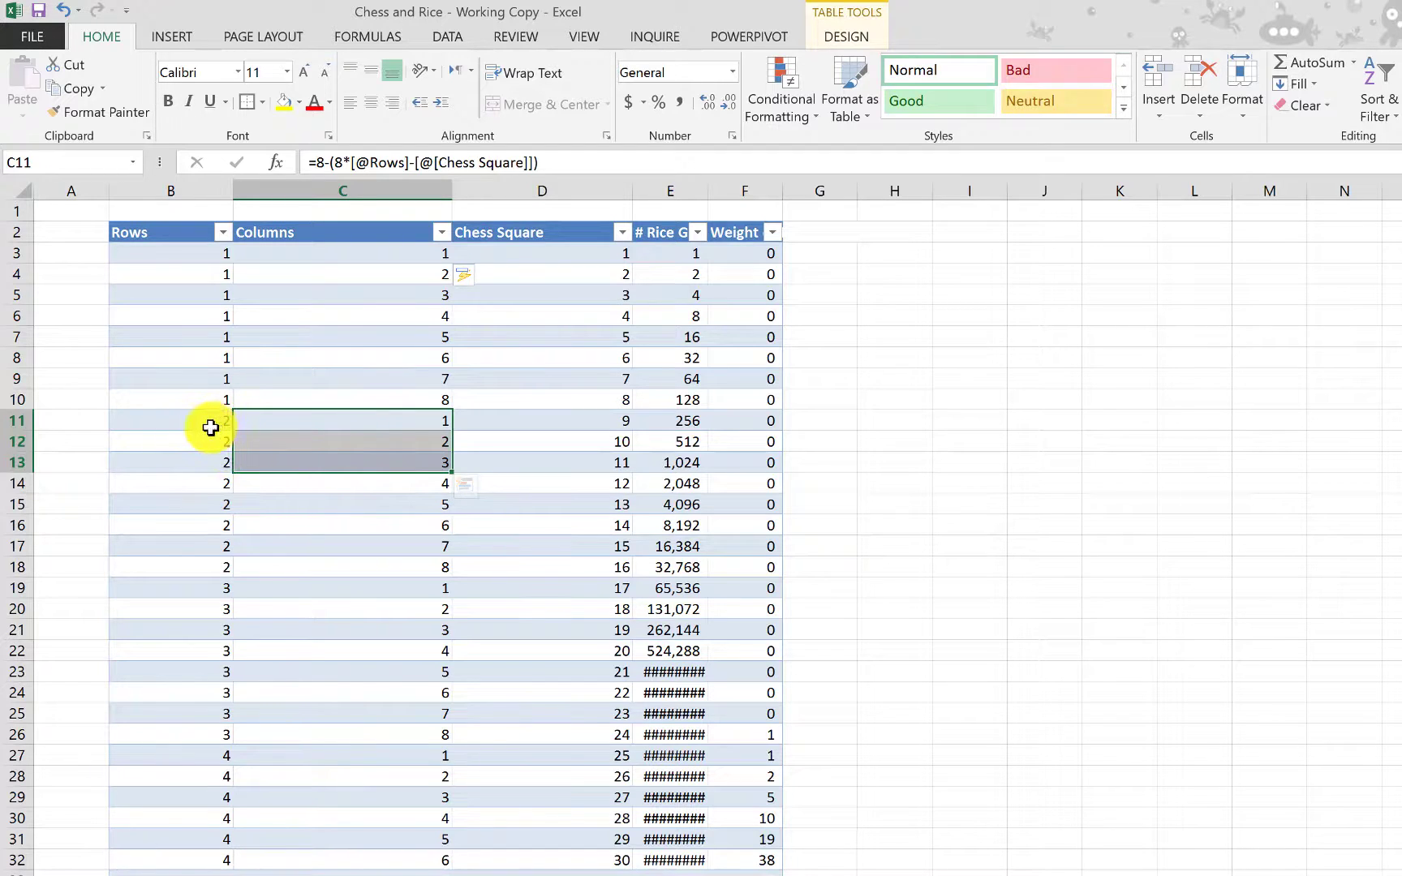
left_click_drag(372, 419, 382, 564)
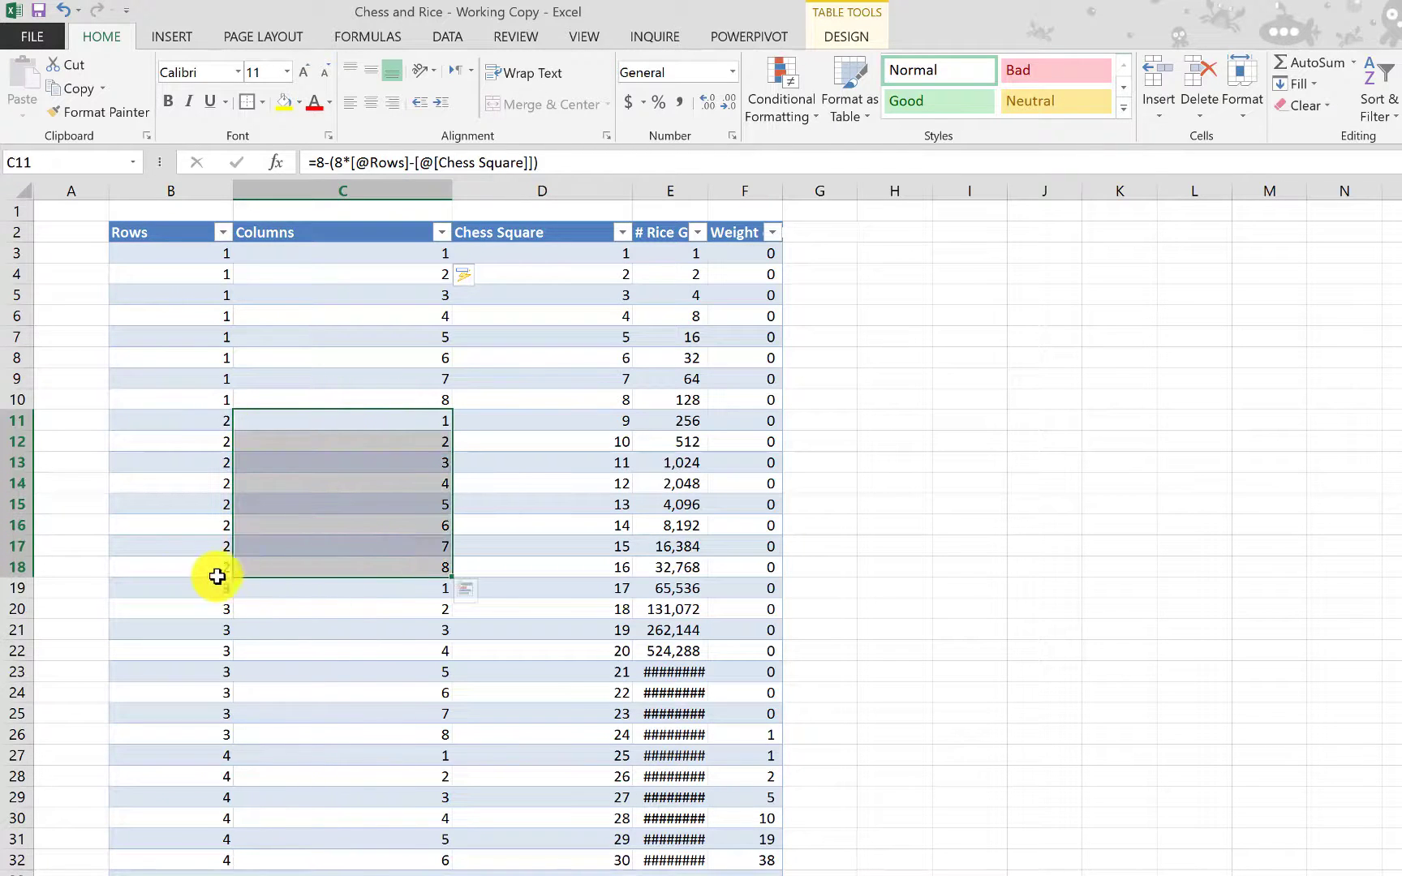
left_click(344, 592)
left_click_drag(344, 596, 341, 656)
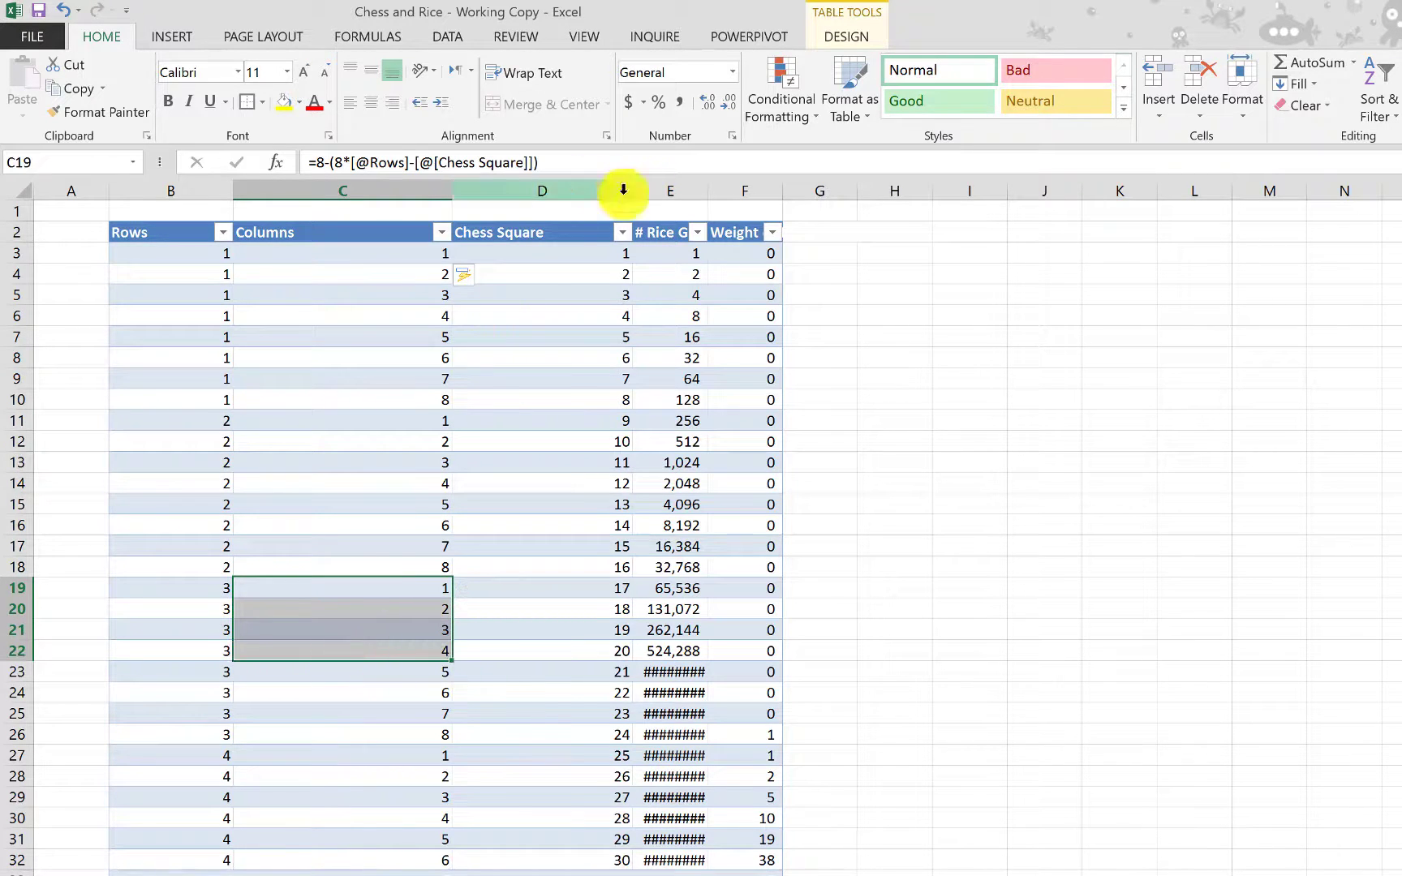
AutoFit the width of the # Rice Grains column.
left_click(595, 252)
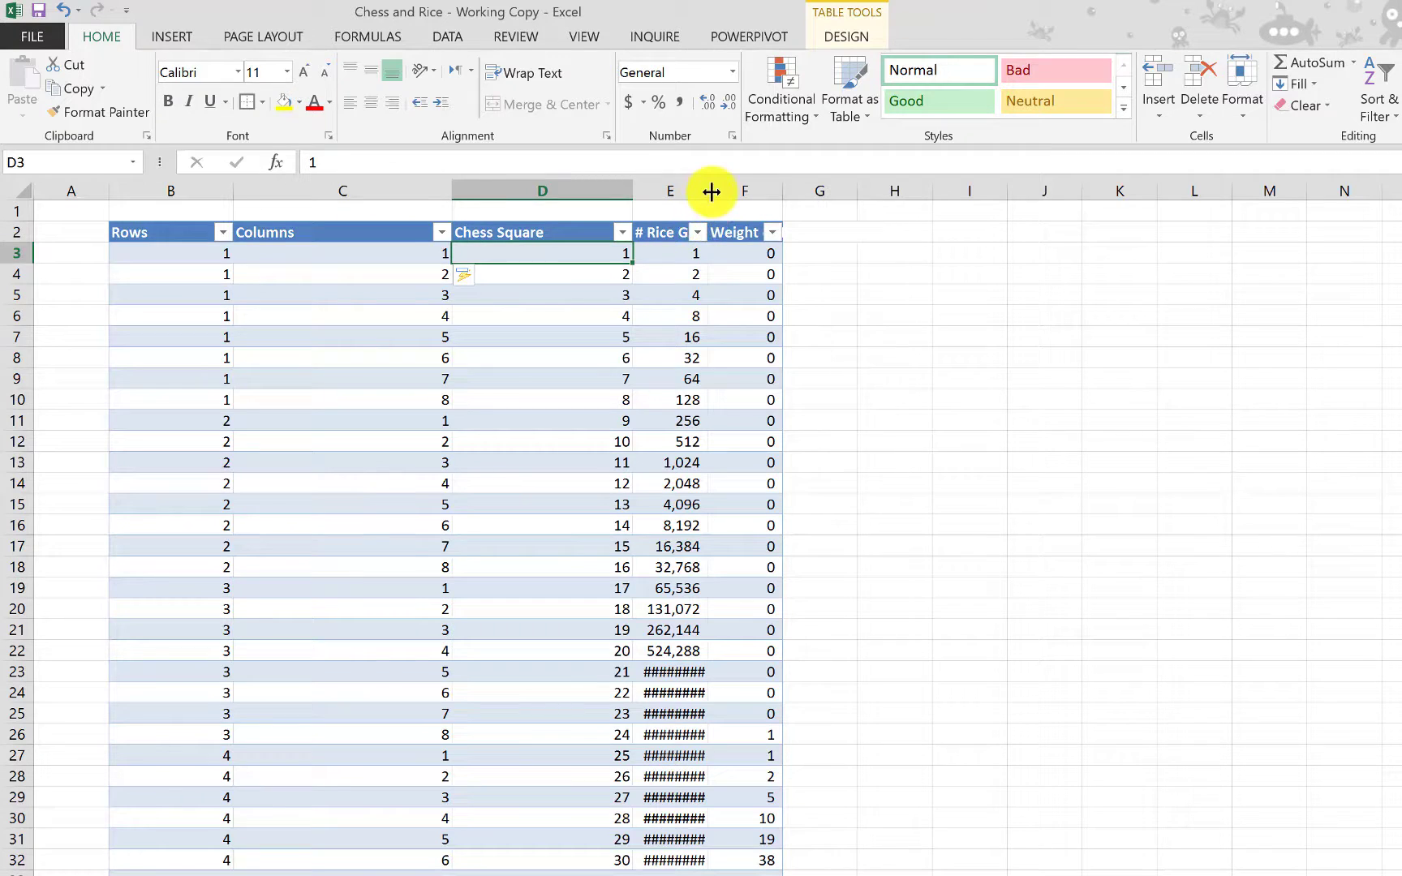
double_click(708, 189)
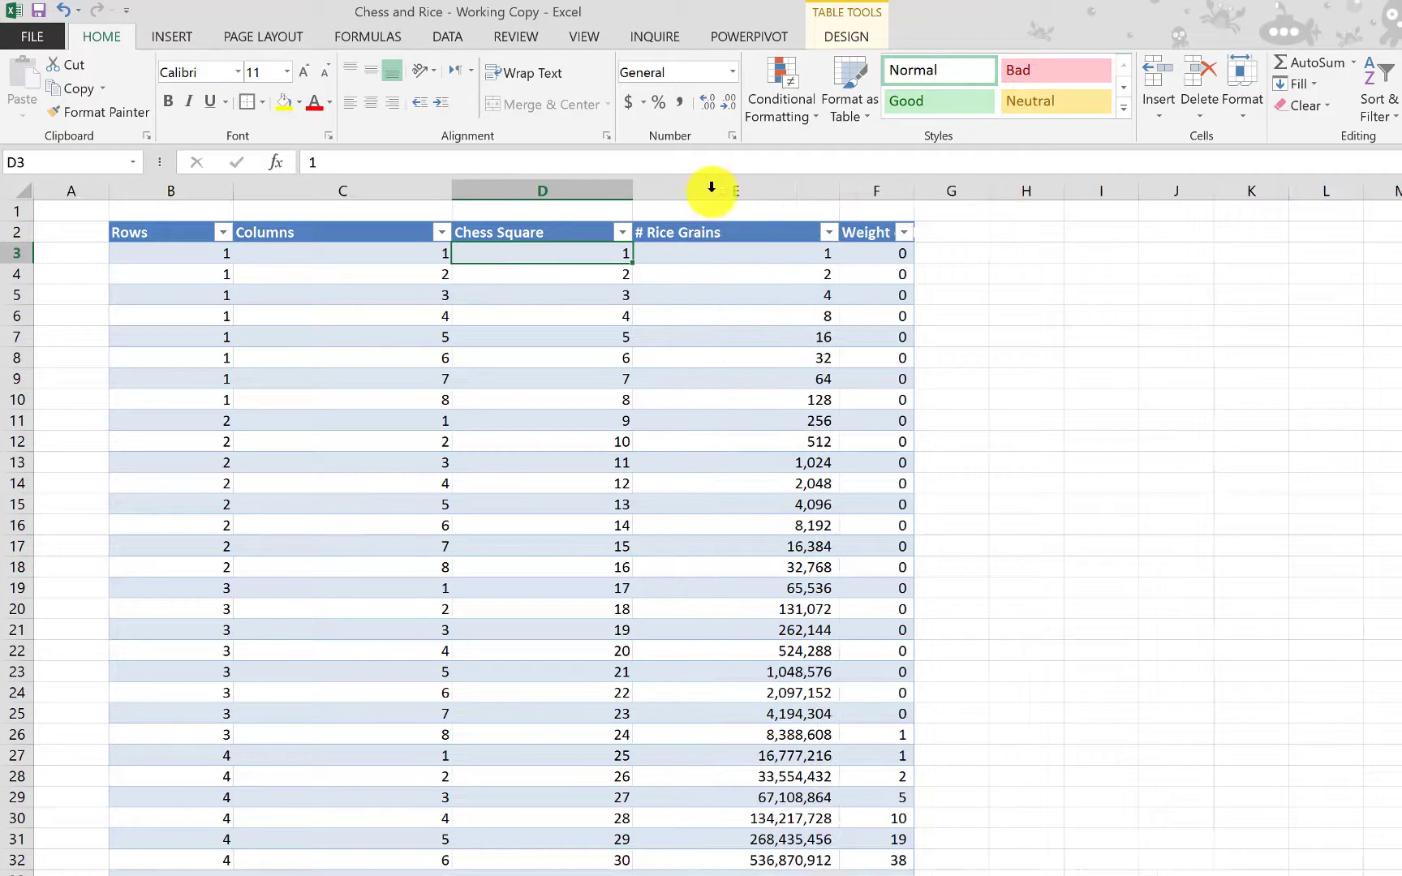
Create a PivotTable from Table3 on a new worksheet.
left_click(396, 297)
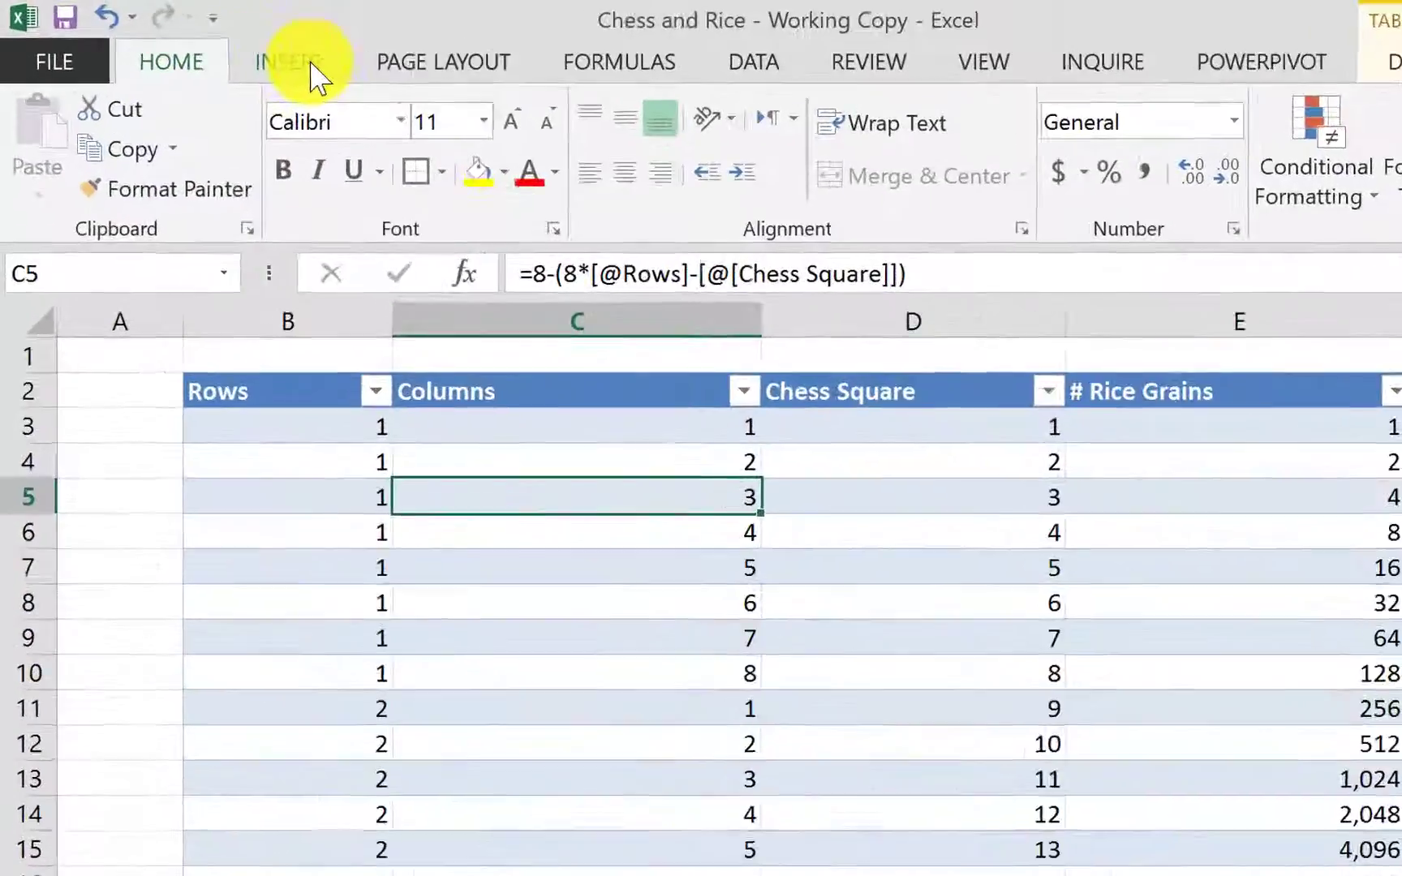
left_click(182, 39)
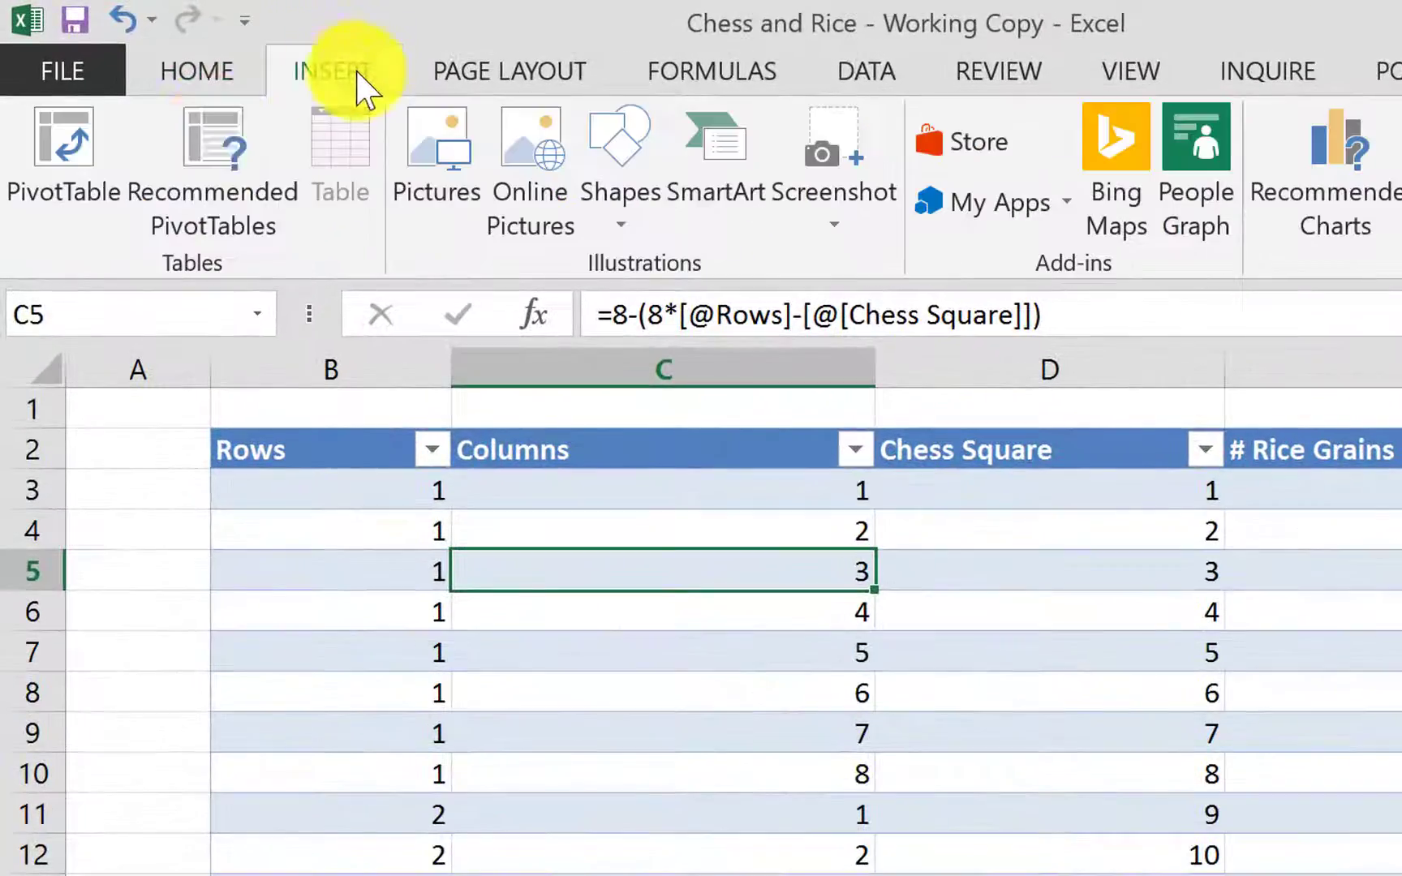
left_click(34, 73)
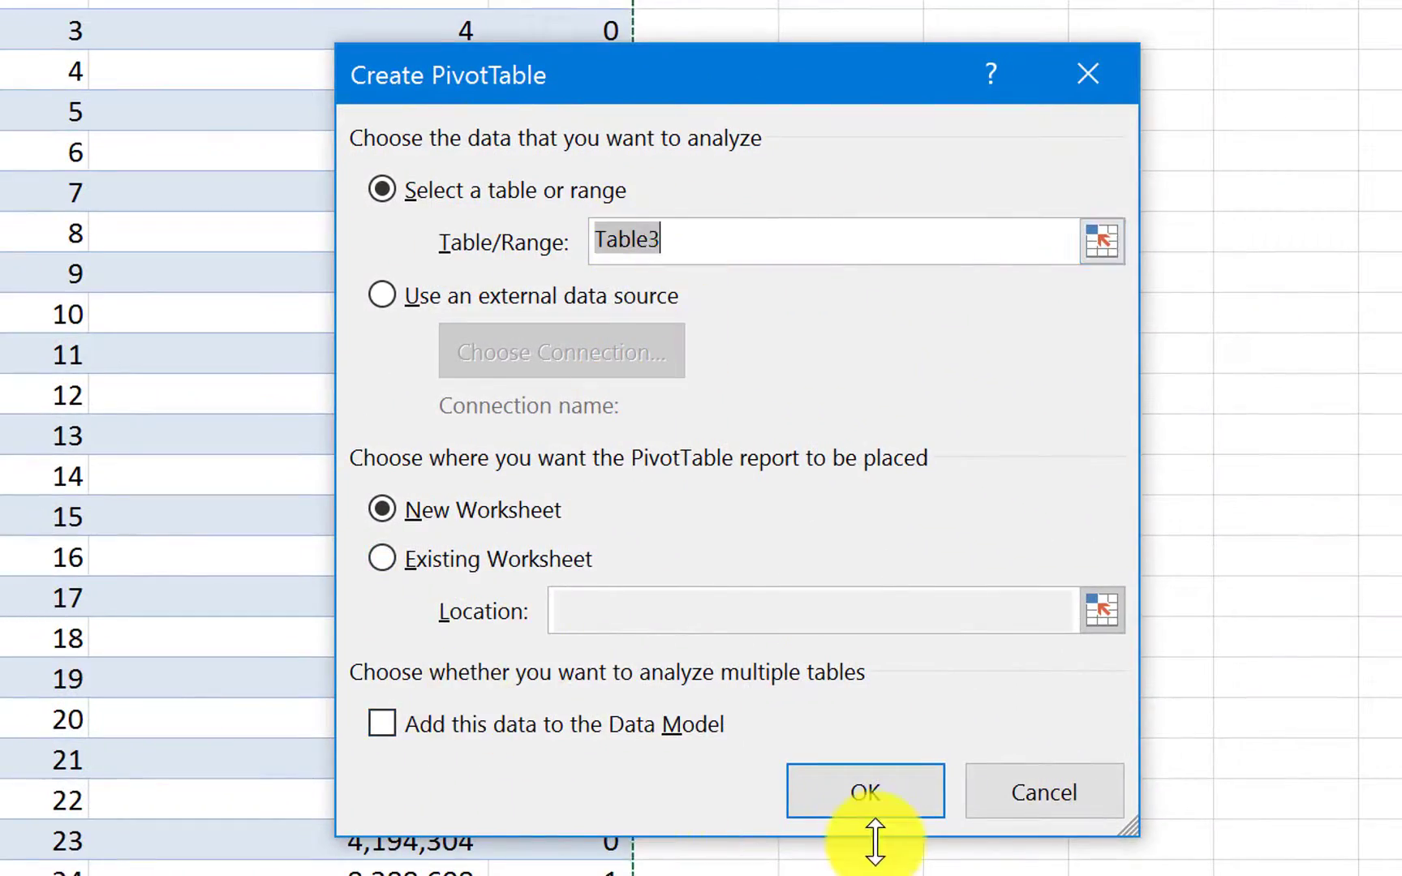
left_click(866, 803)
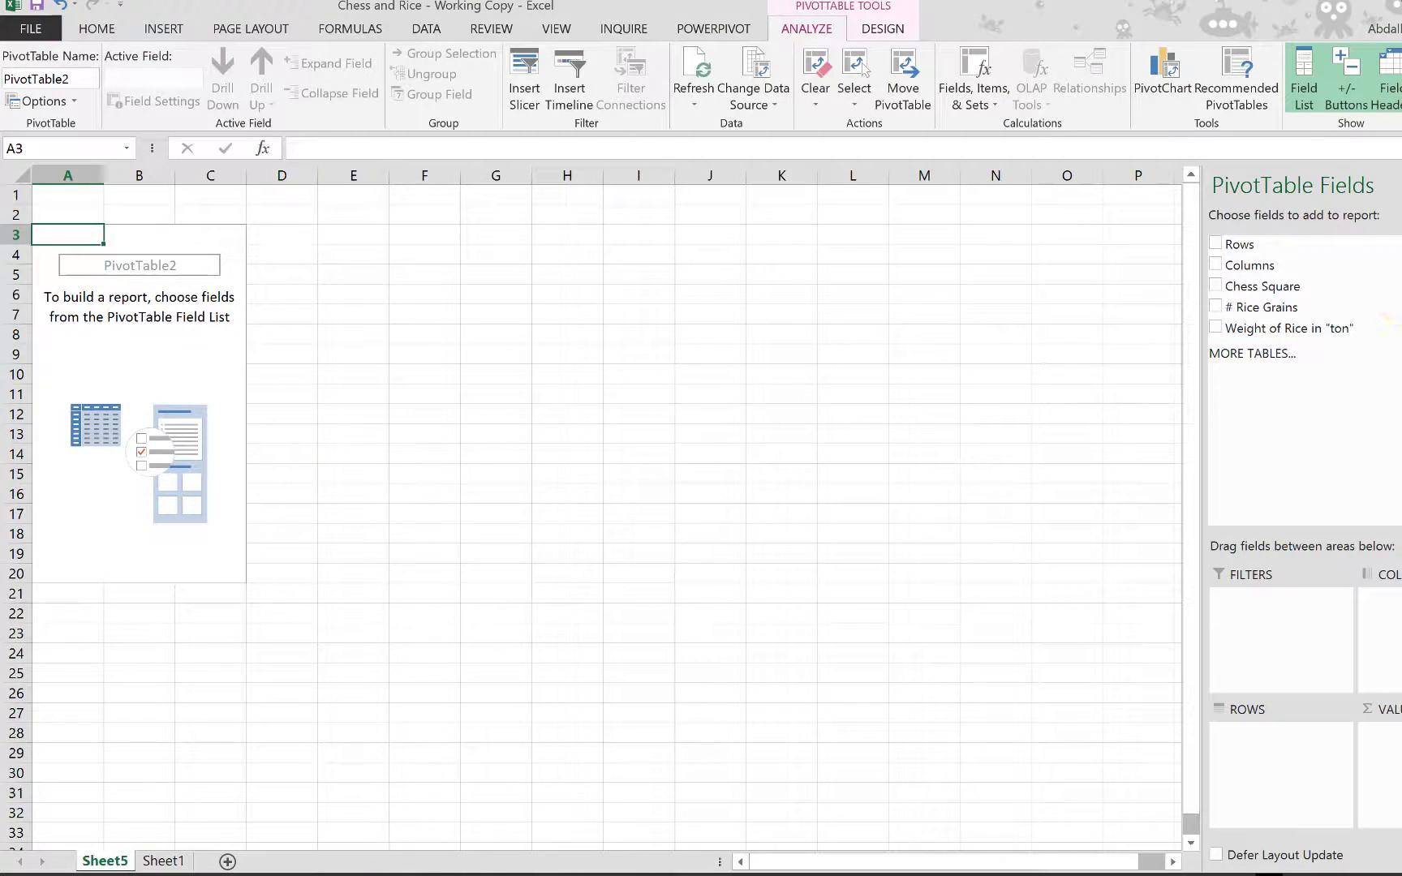
Lay out the PivotTable with Rows as row labels, Columns as column labels and the sum of # Rice Grains as values.
left_click_drag(1367, 246, 1314, 761)
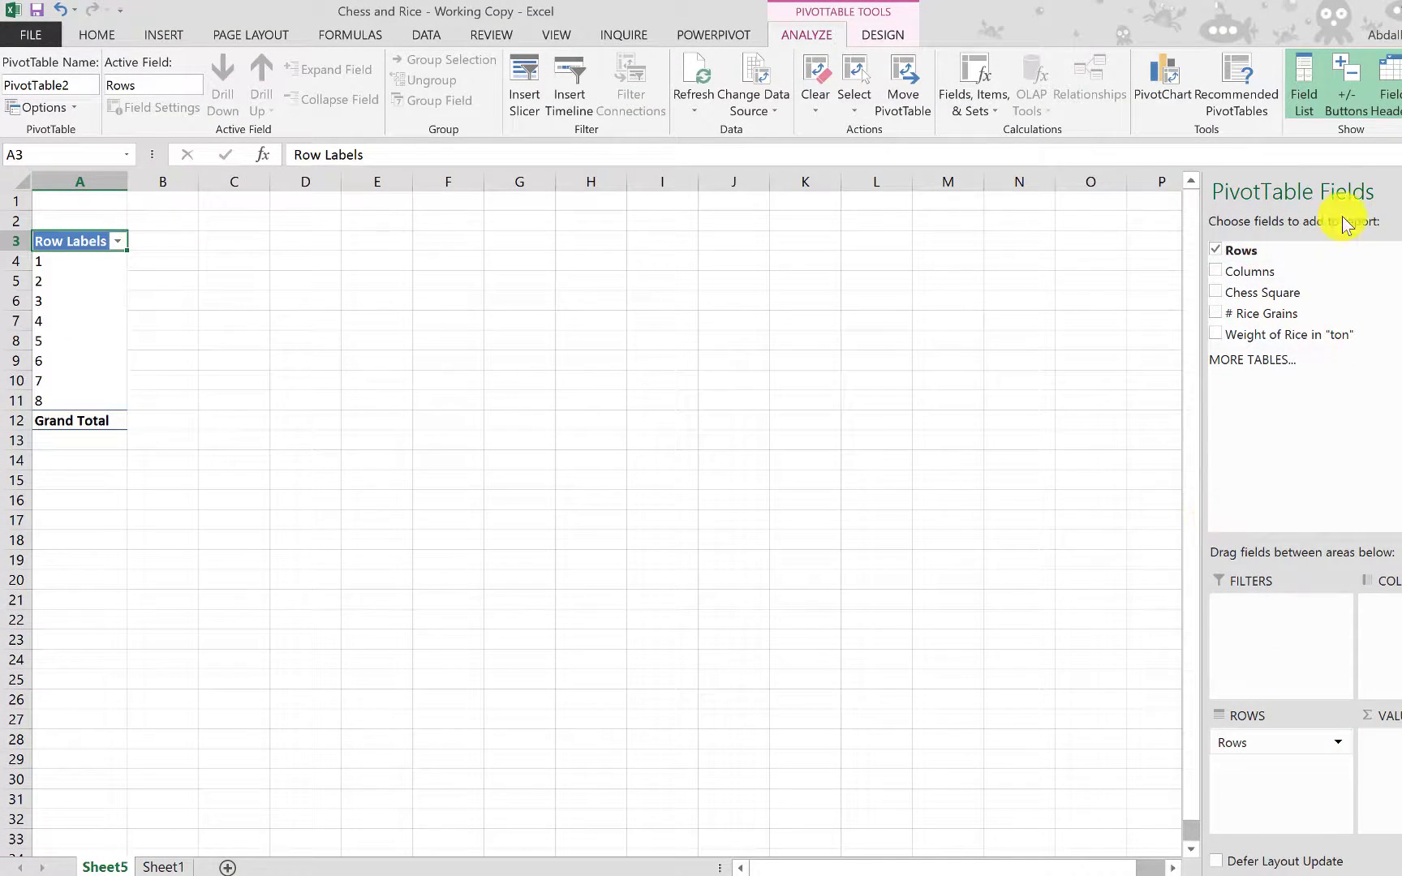
left_click_drag(1282, 270, 1323, 657)
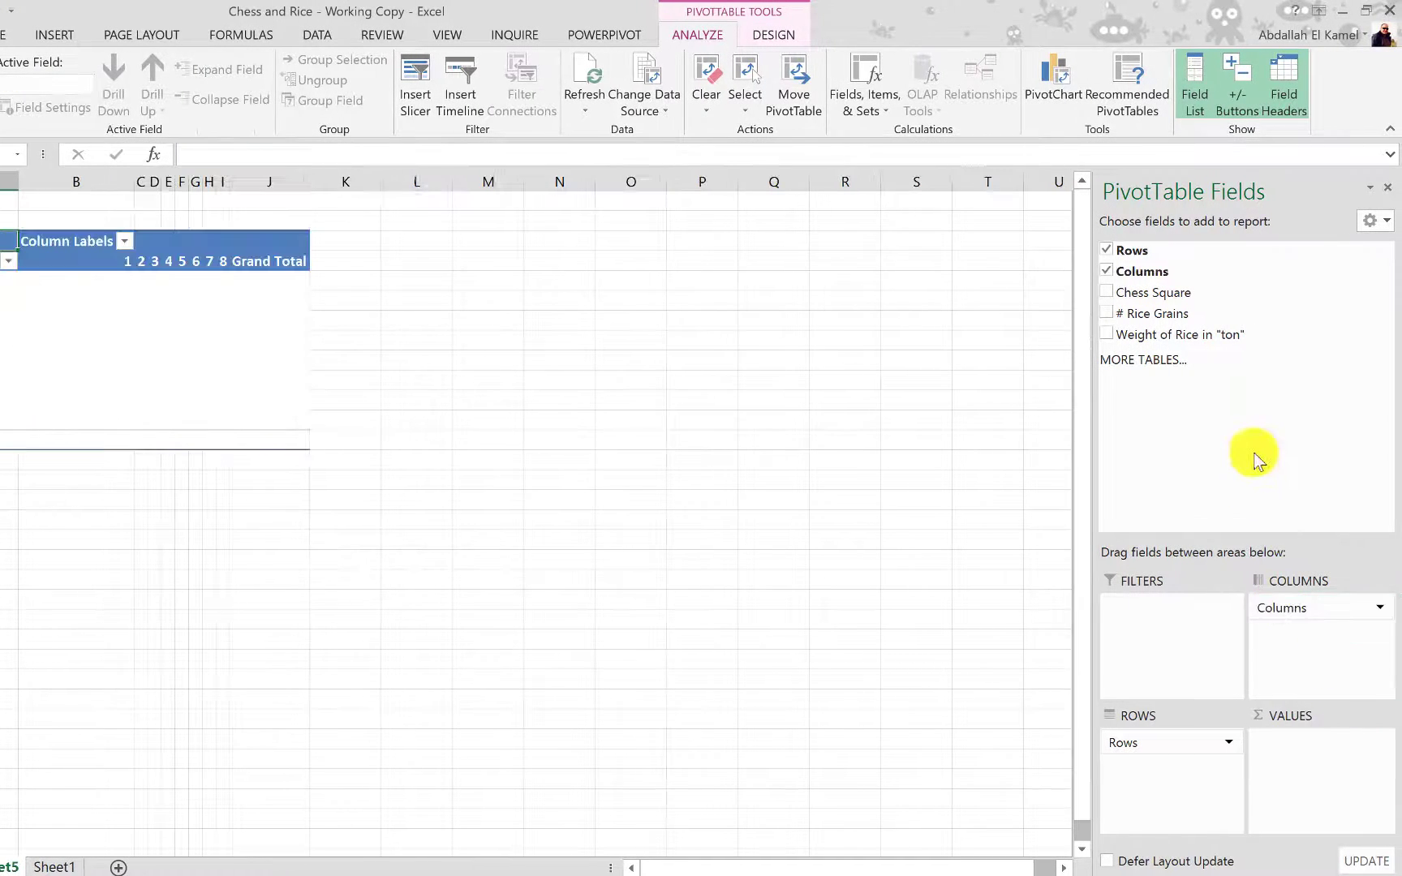
left_click_drag(1218, 313, 1296, 753)
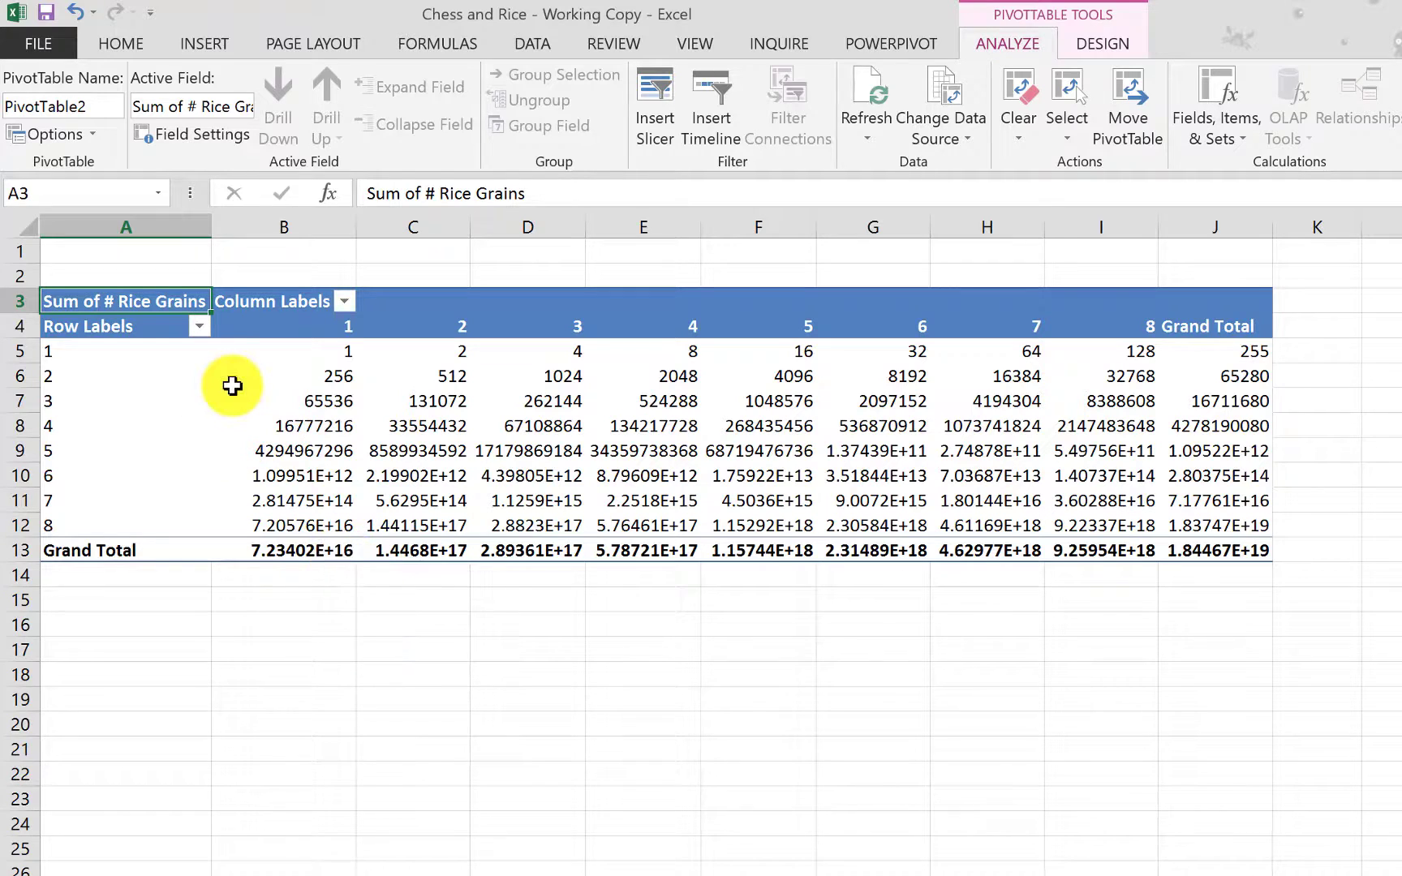
Turn off the PivotTable's grand totals for both rows and columns.
left_click(764, 448)
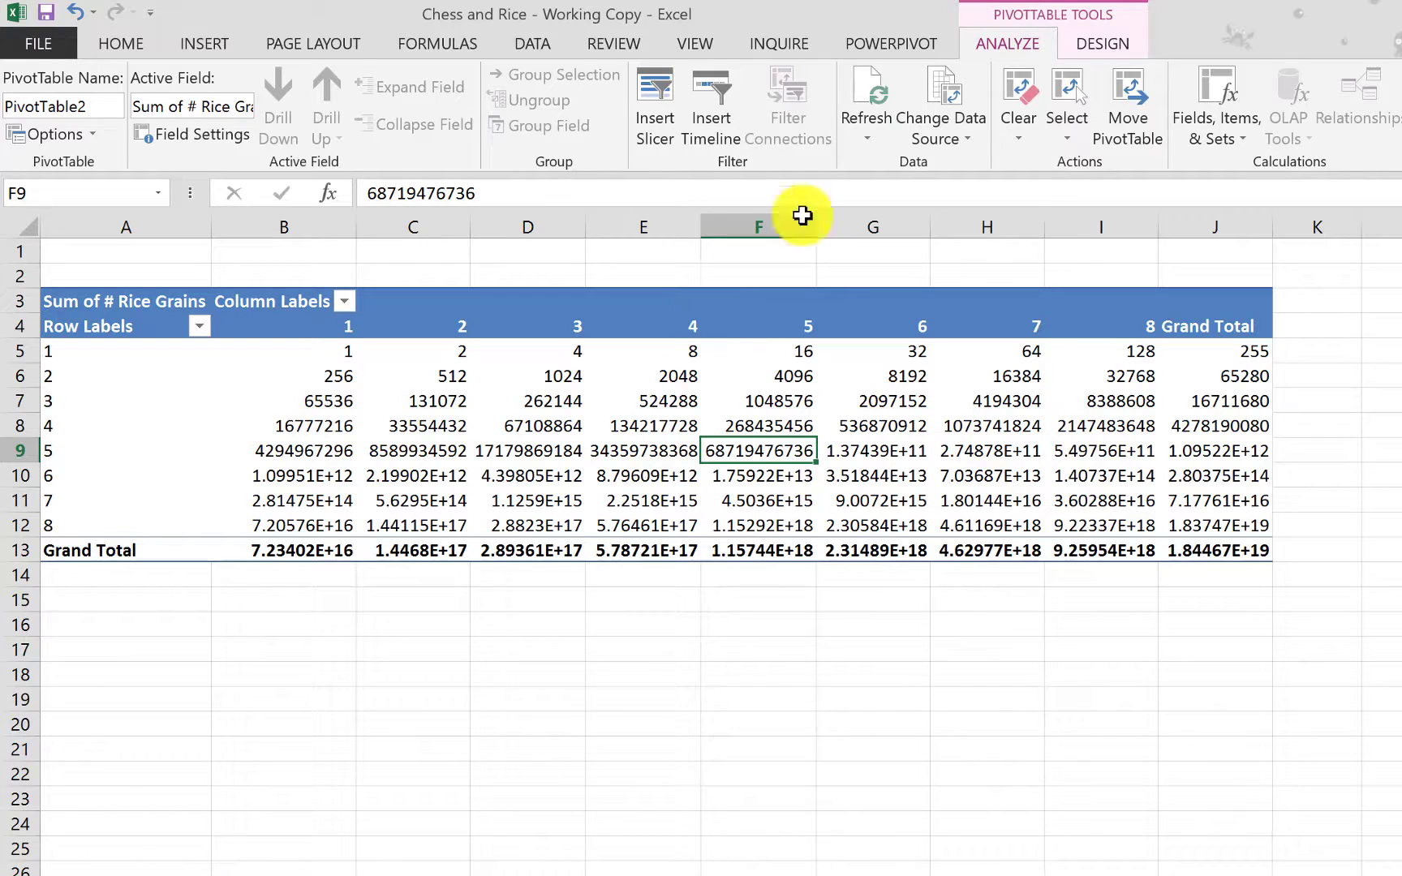
left_click(1102, 36)
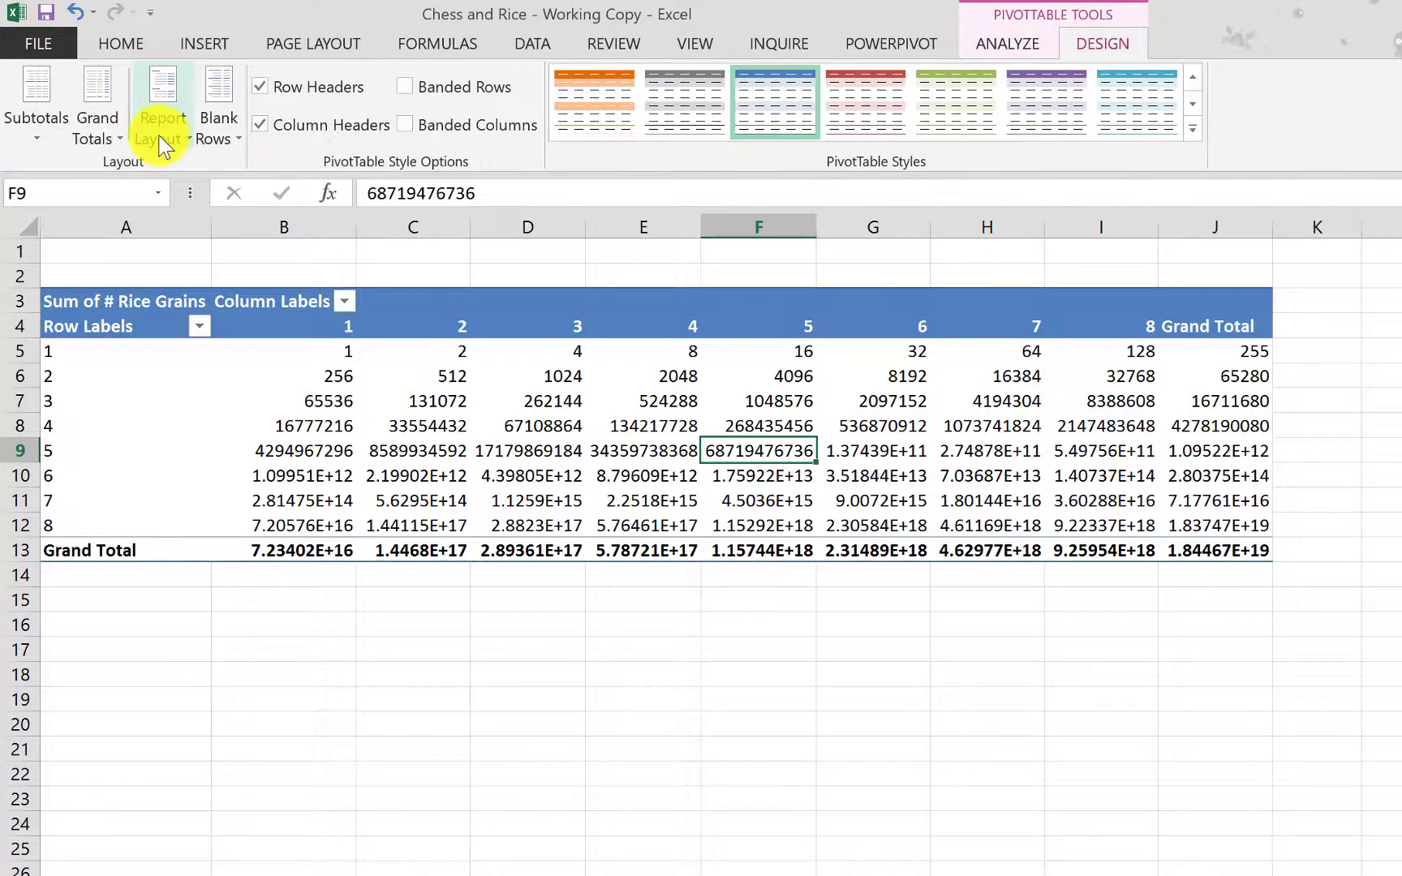
left_click(84, 135)
left_click(141, 180)
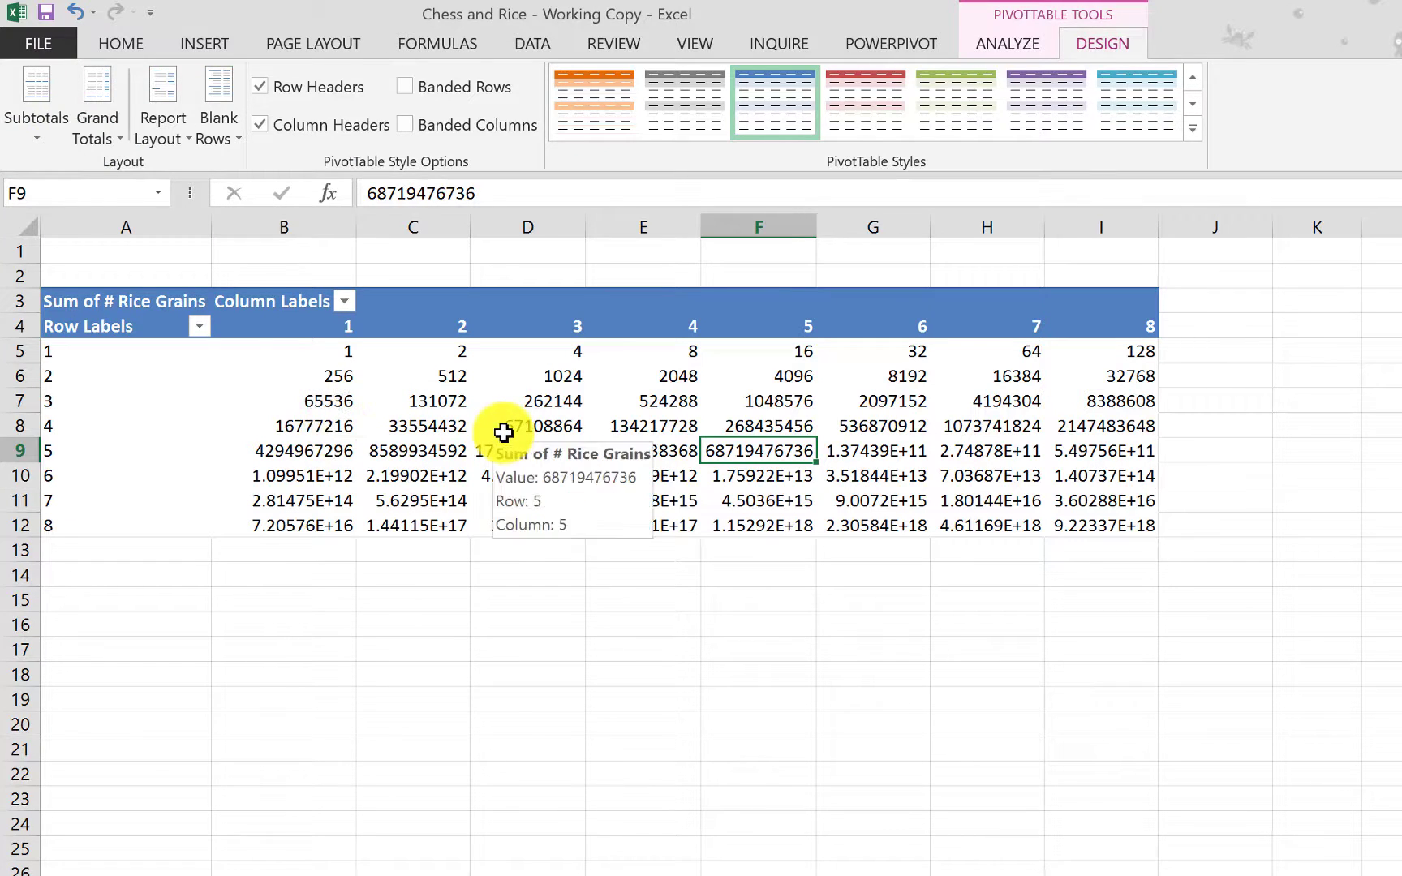
Set the height of worksheet rows 5 to 12, holding the eight chessboard rows, to 60.
left_click(528, 390)
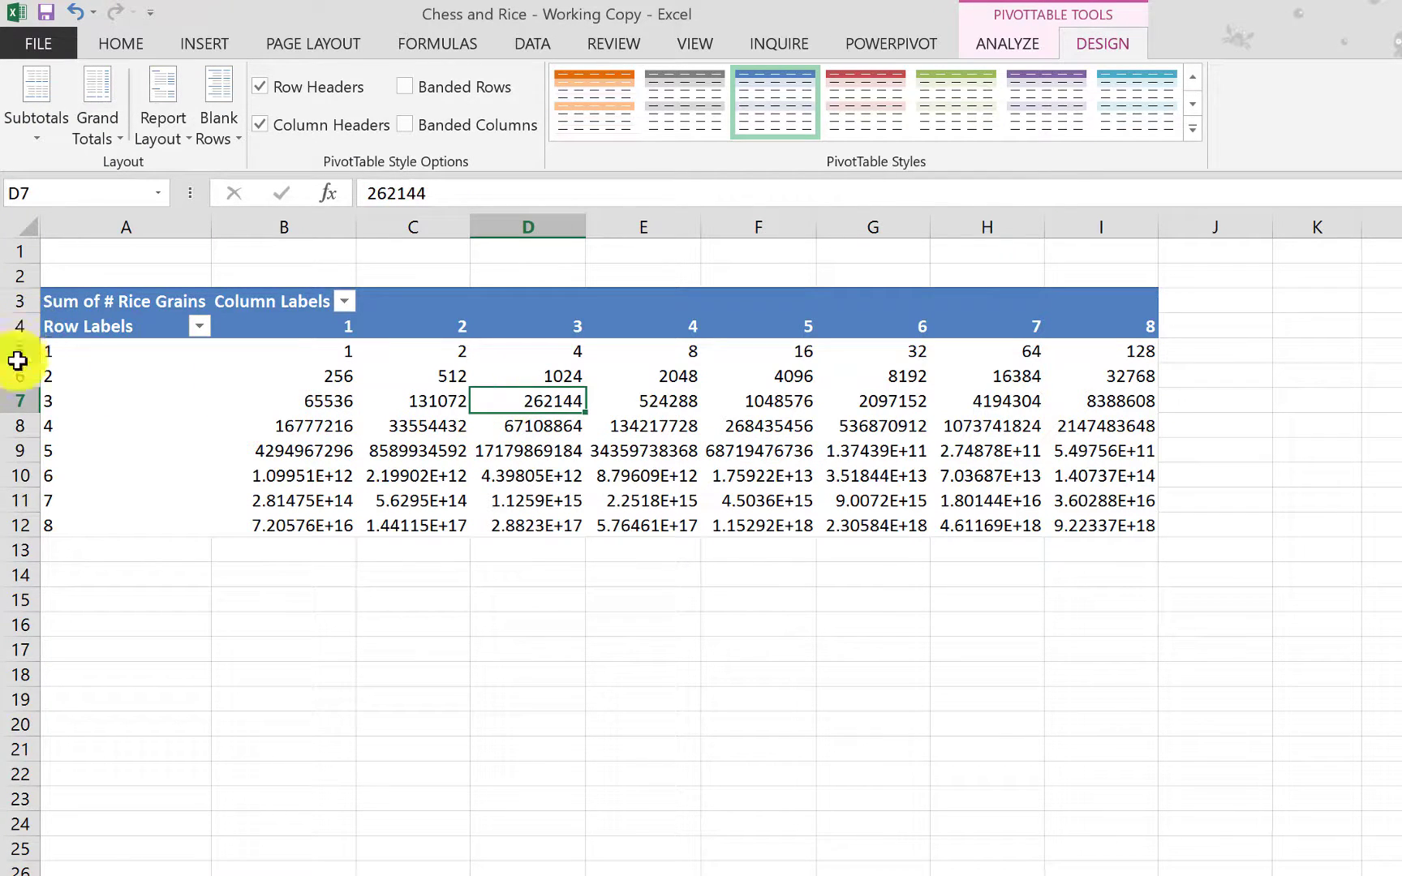
left_click_drag(18, 361, 15, 519)
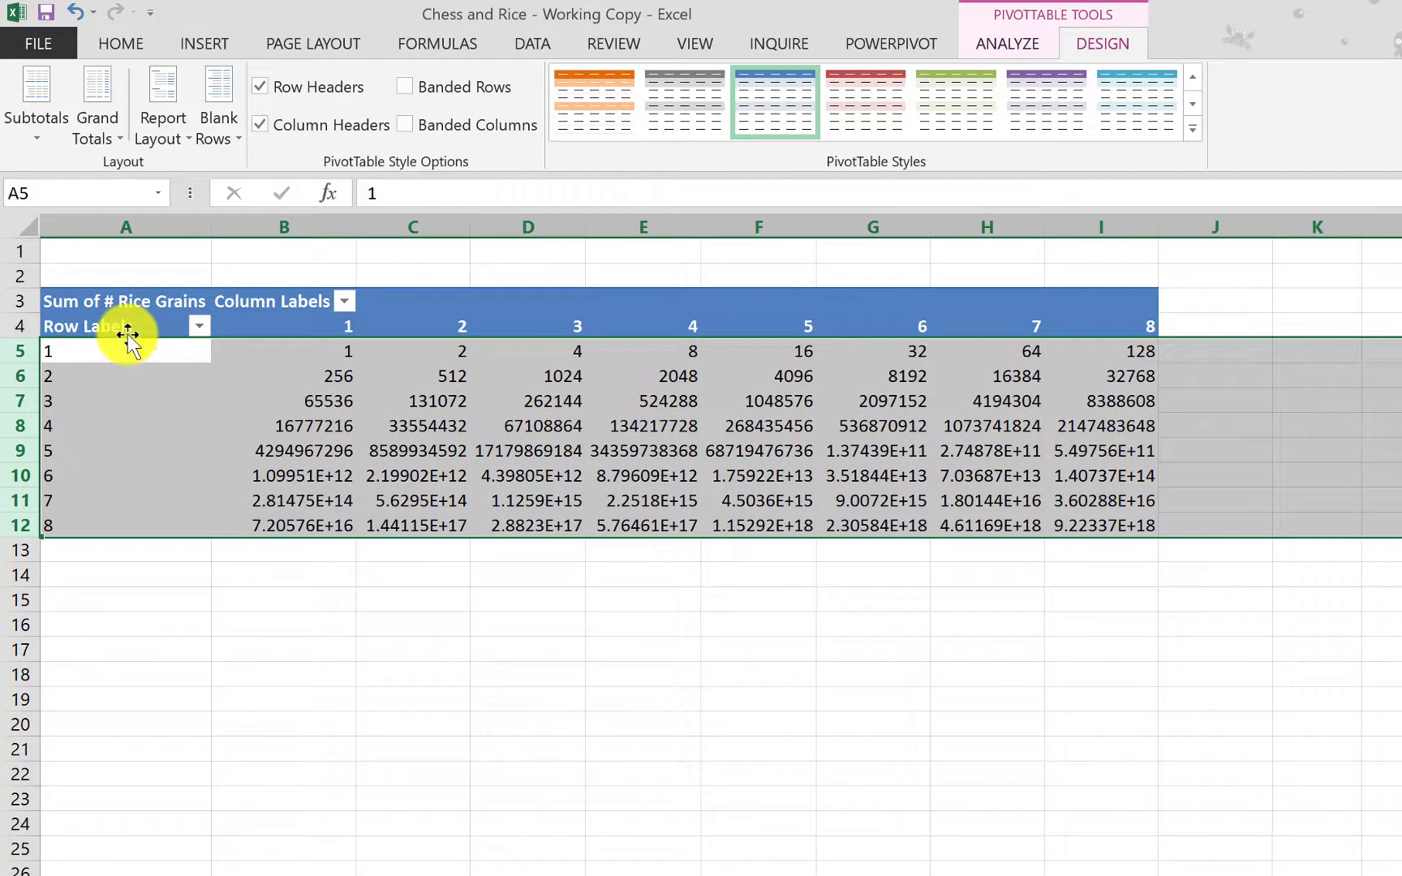
right_click(280, 396)
left_click(412, 719)
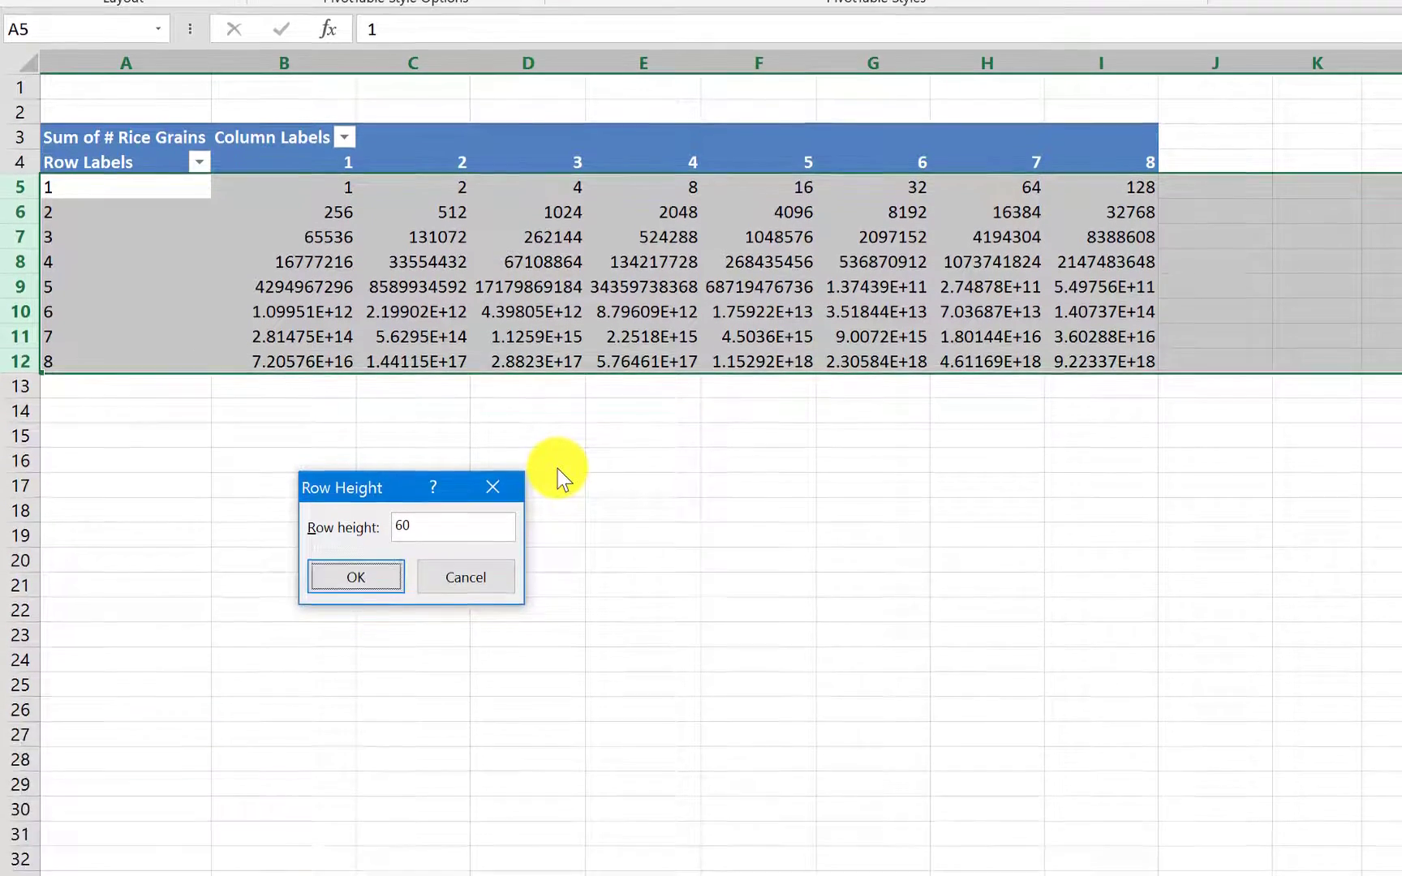
key("Return")
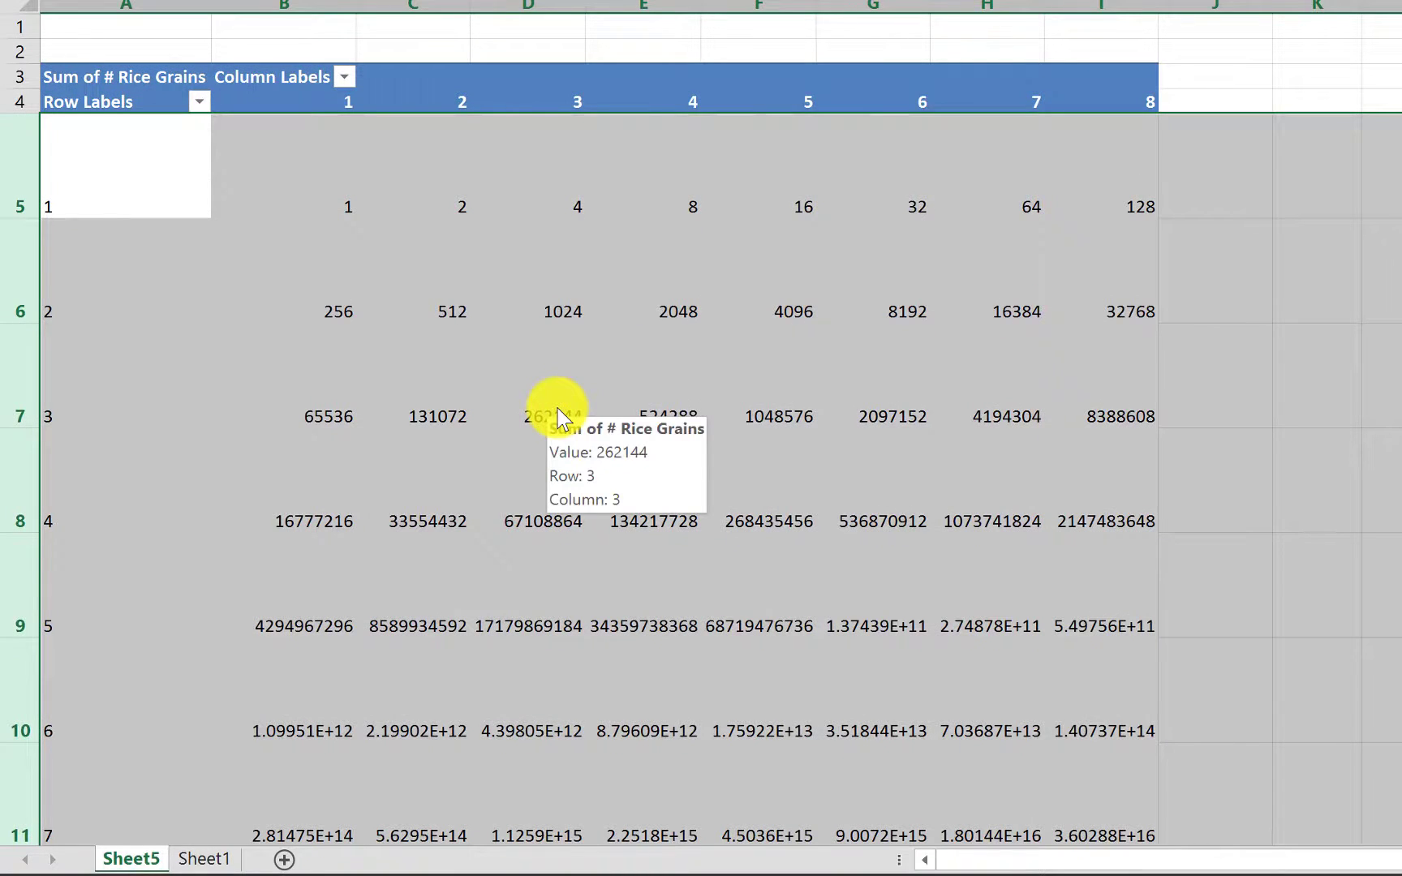
Hide worksheet rows 1 to 4, including the PivotTable's header rows.
left_click(487, 186)
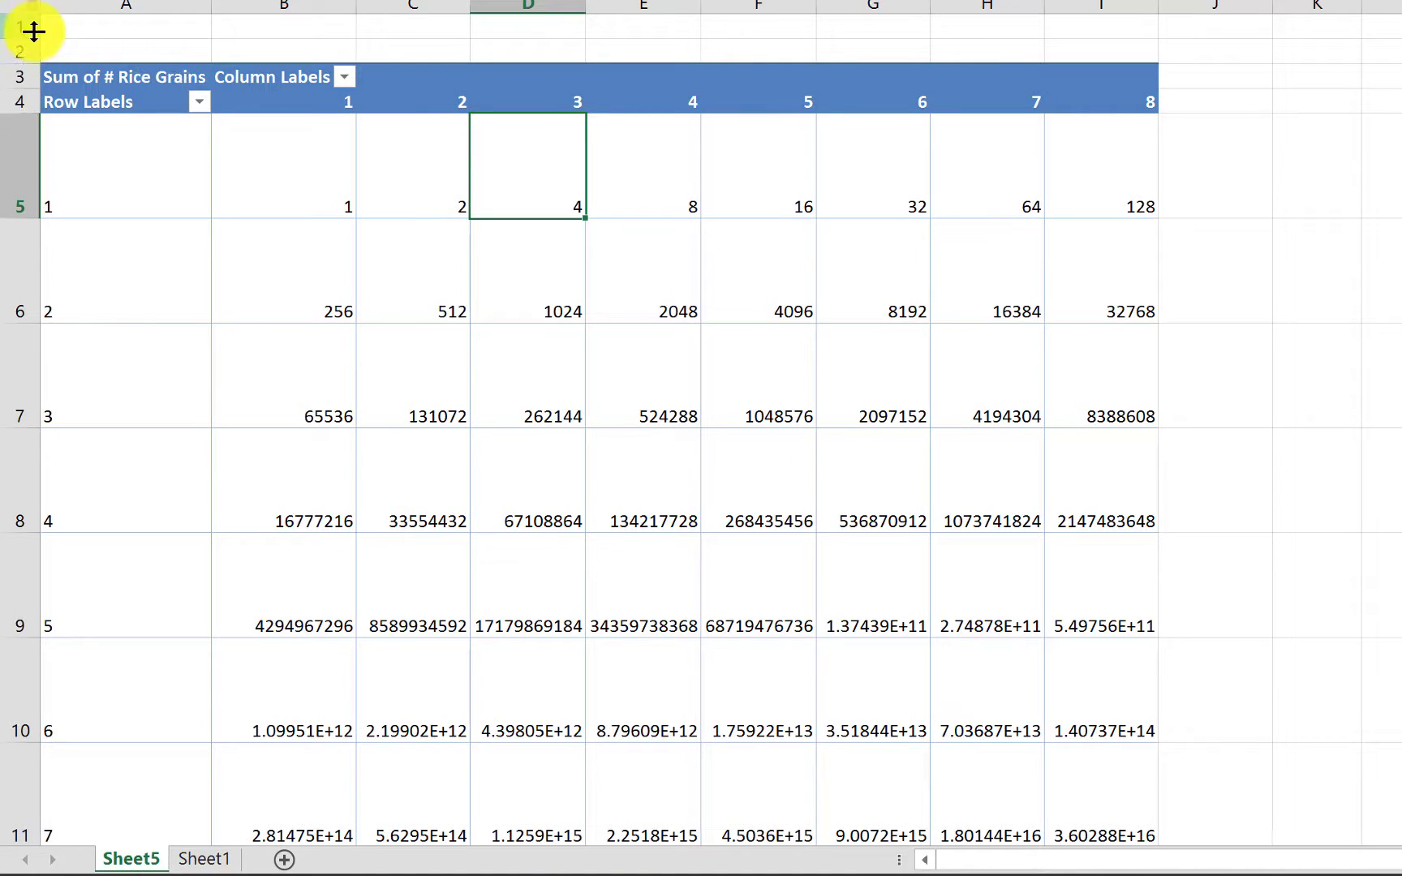
left_click_drag(12, 25, 19, 101)
right_click(458, 59)
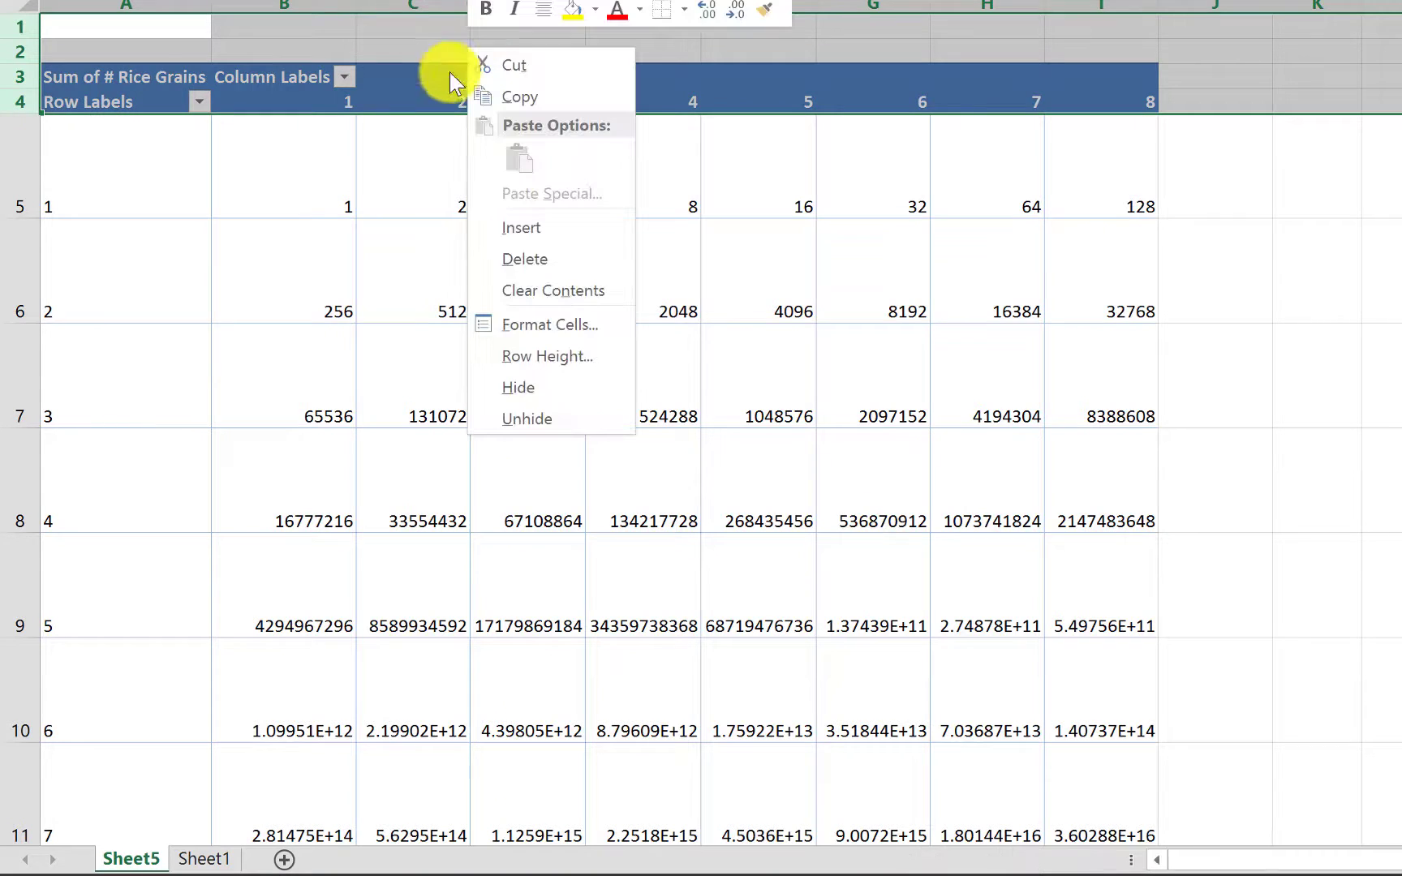
left_click(519, 387)
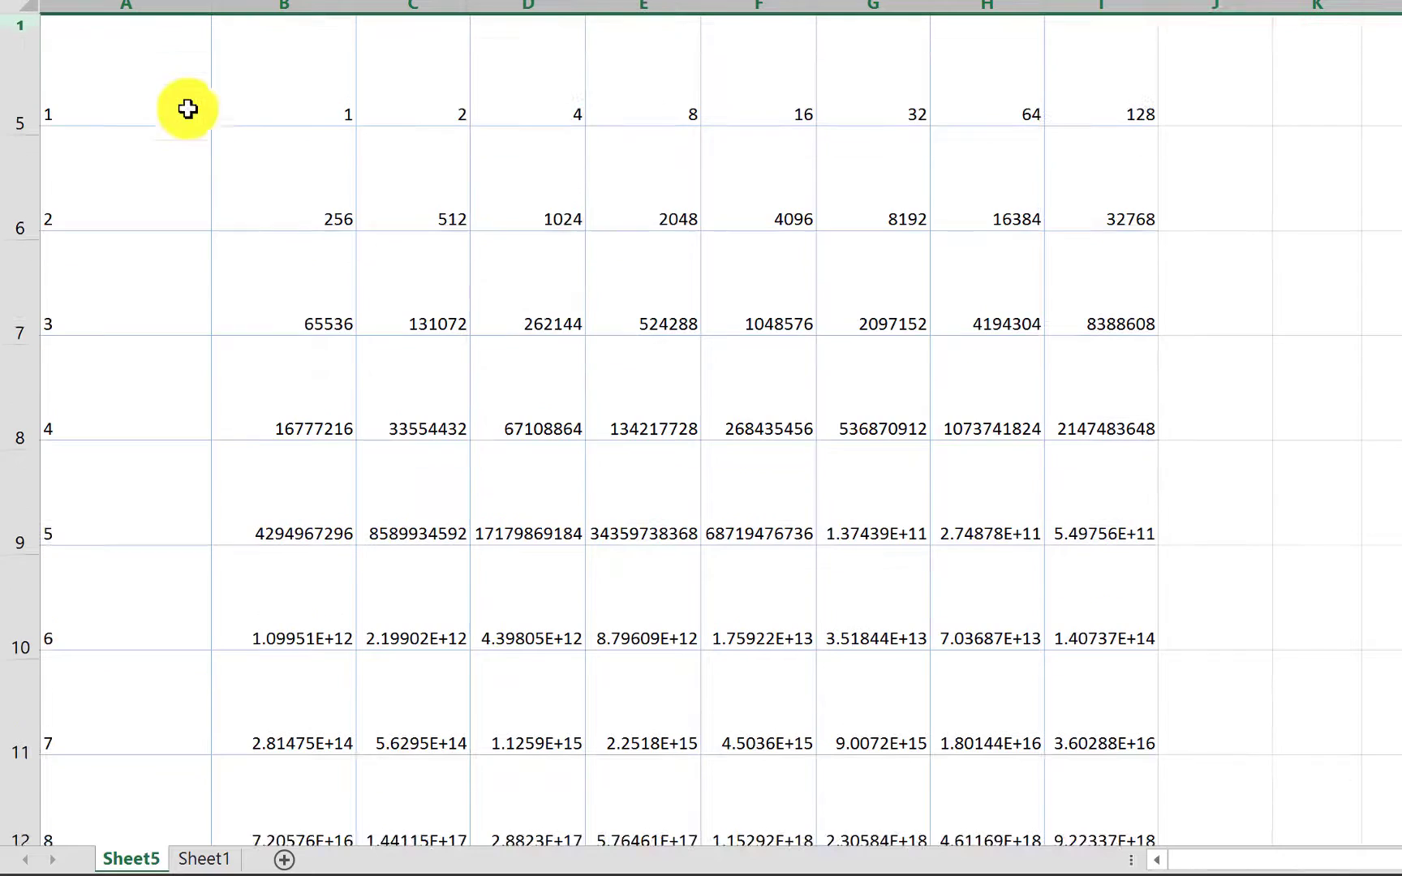
Hide column A, which holds the PivotTable's row labels.
left_click(96, 7)
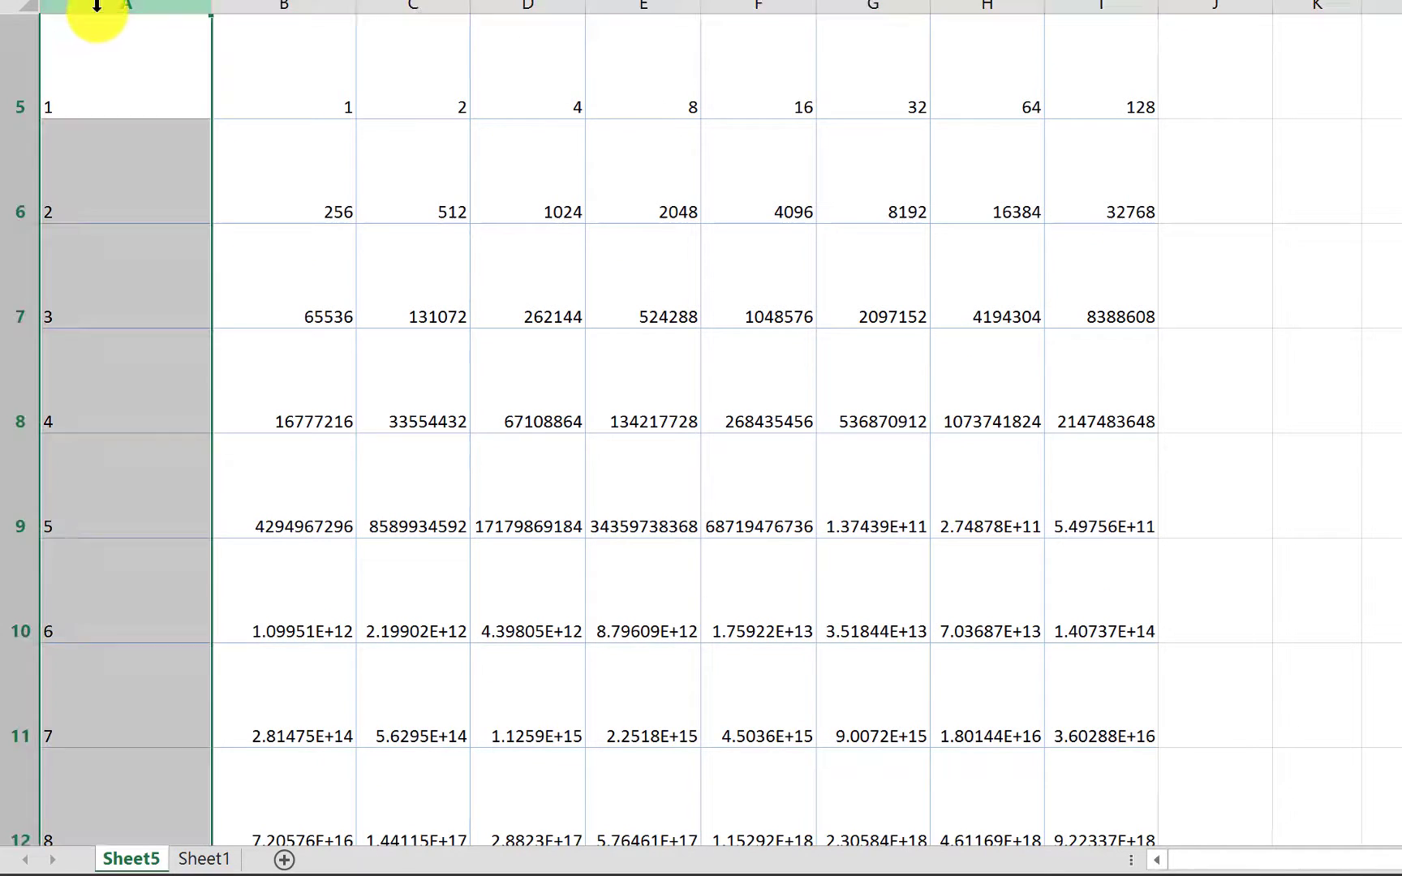
right_click(151, 201)
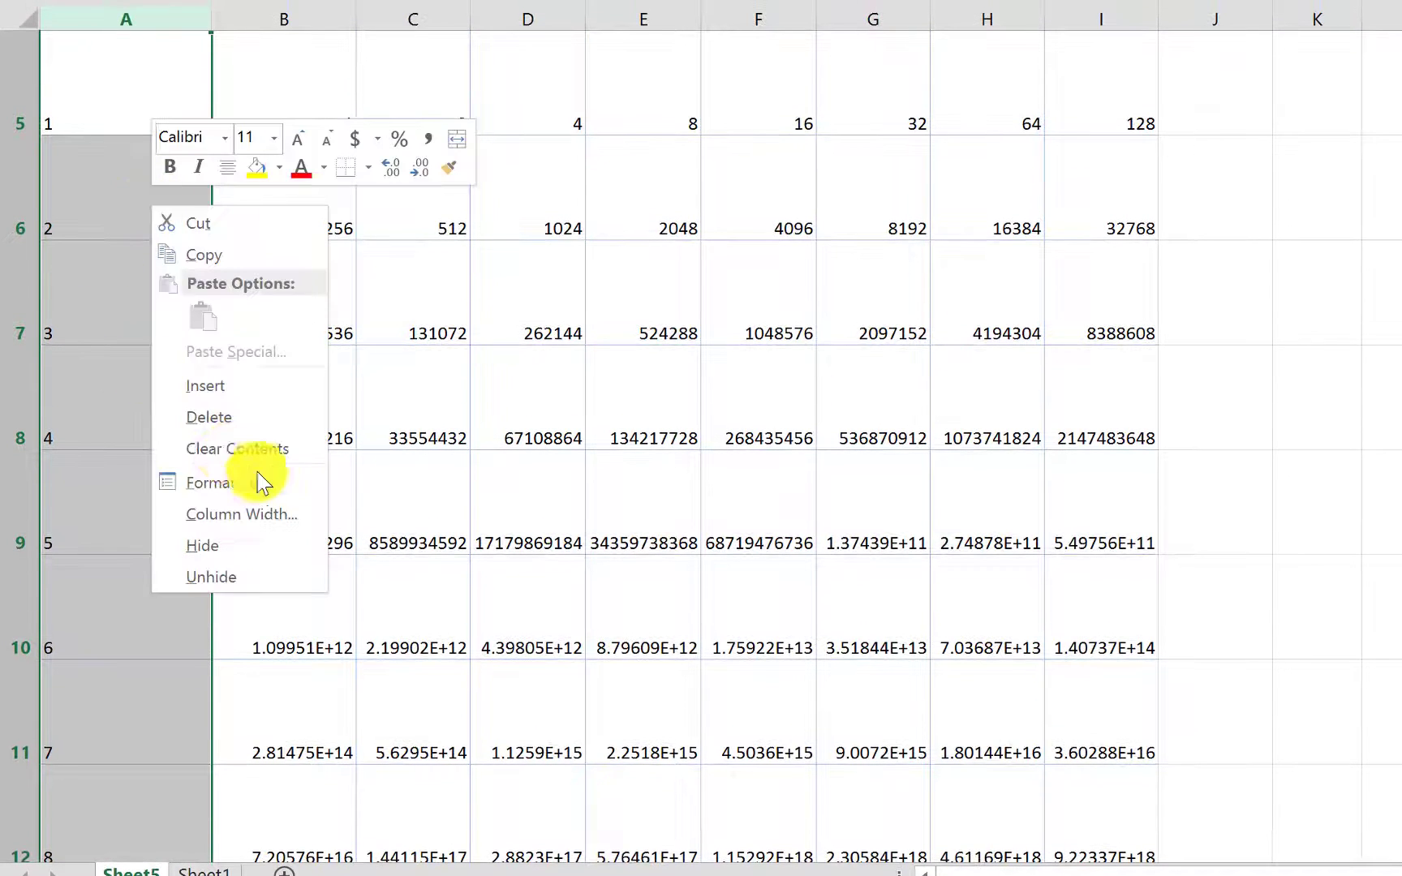
left_click(270, 557)
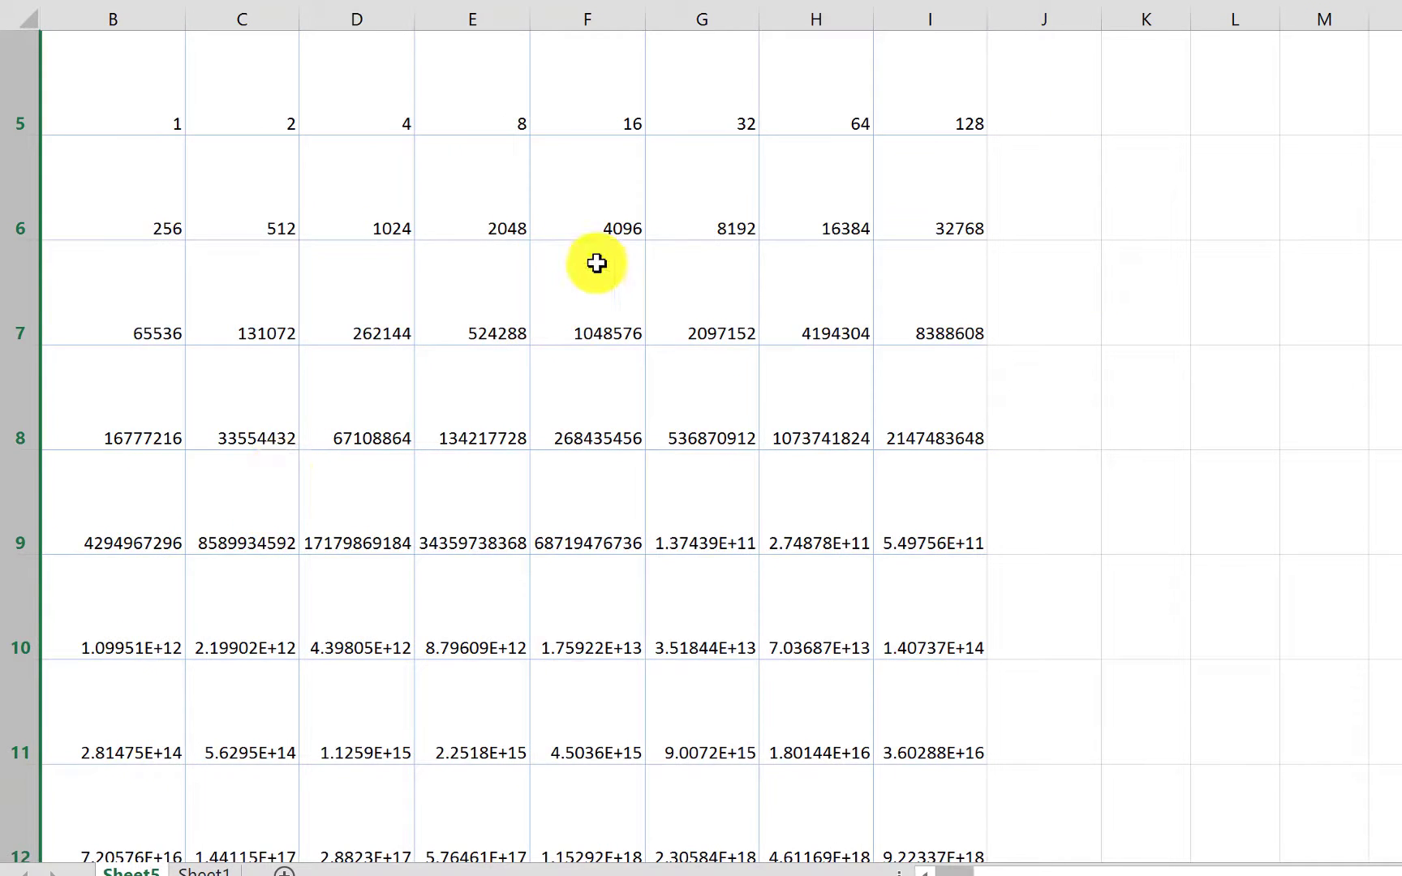
scroll(633, 221, "down", 4)
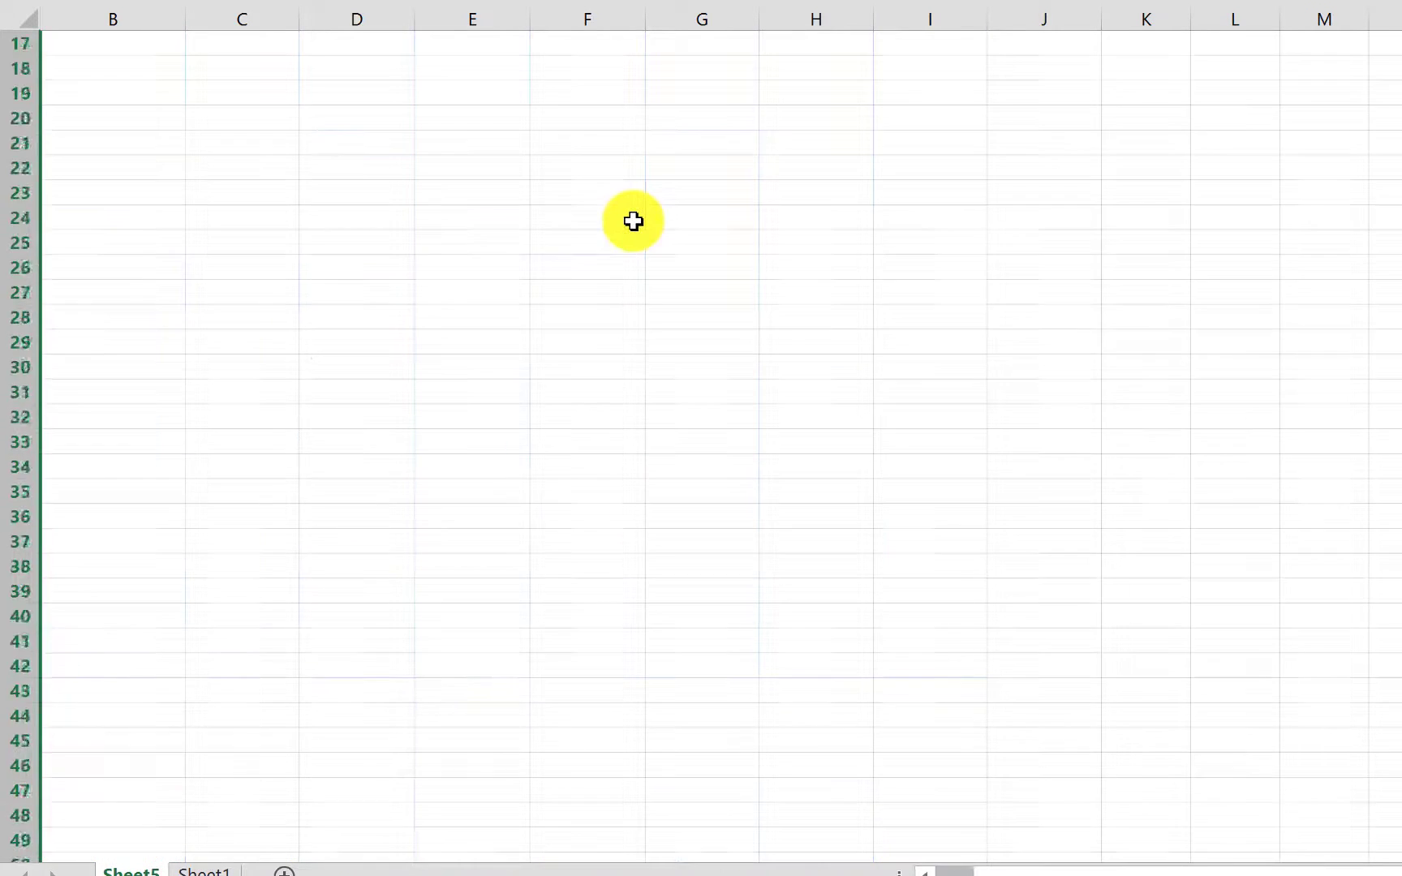
scroll(633, 220, "up", 4)
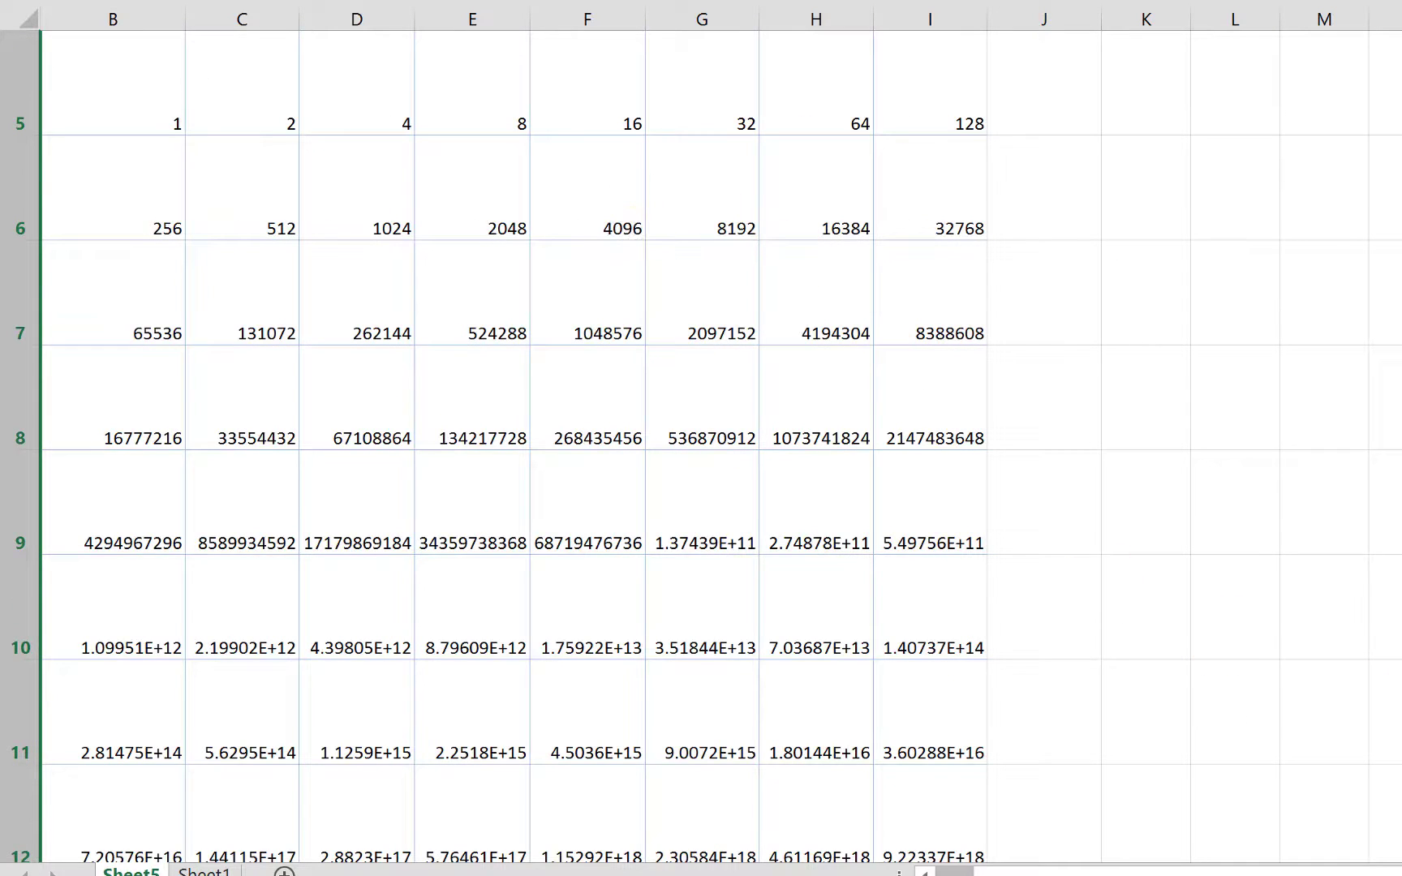
scroll(701, 438, "down", 1)
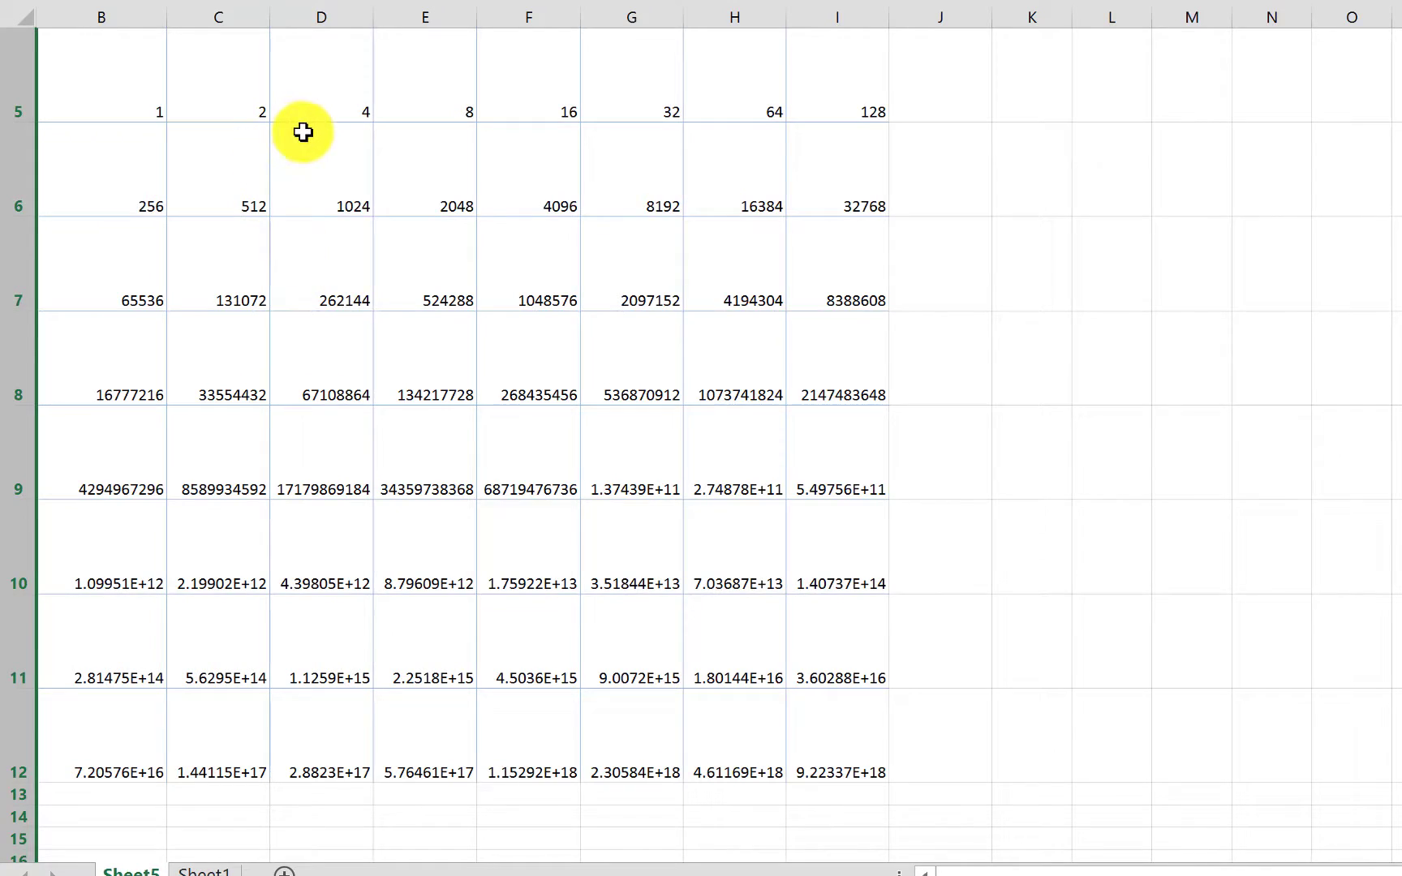
Set up a formula-based conditional formatting rule for cells B5:I12 with the formula =isodd(row(b5)+column(b5)).
mouse_move(303, 132)
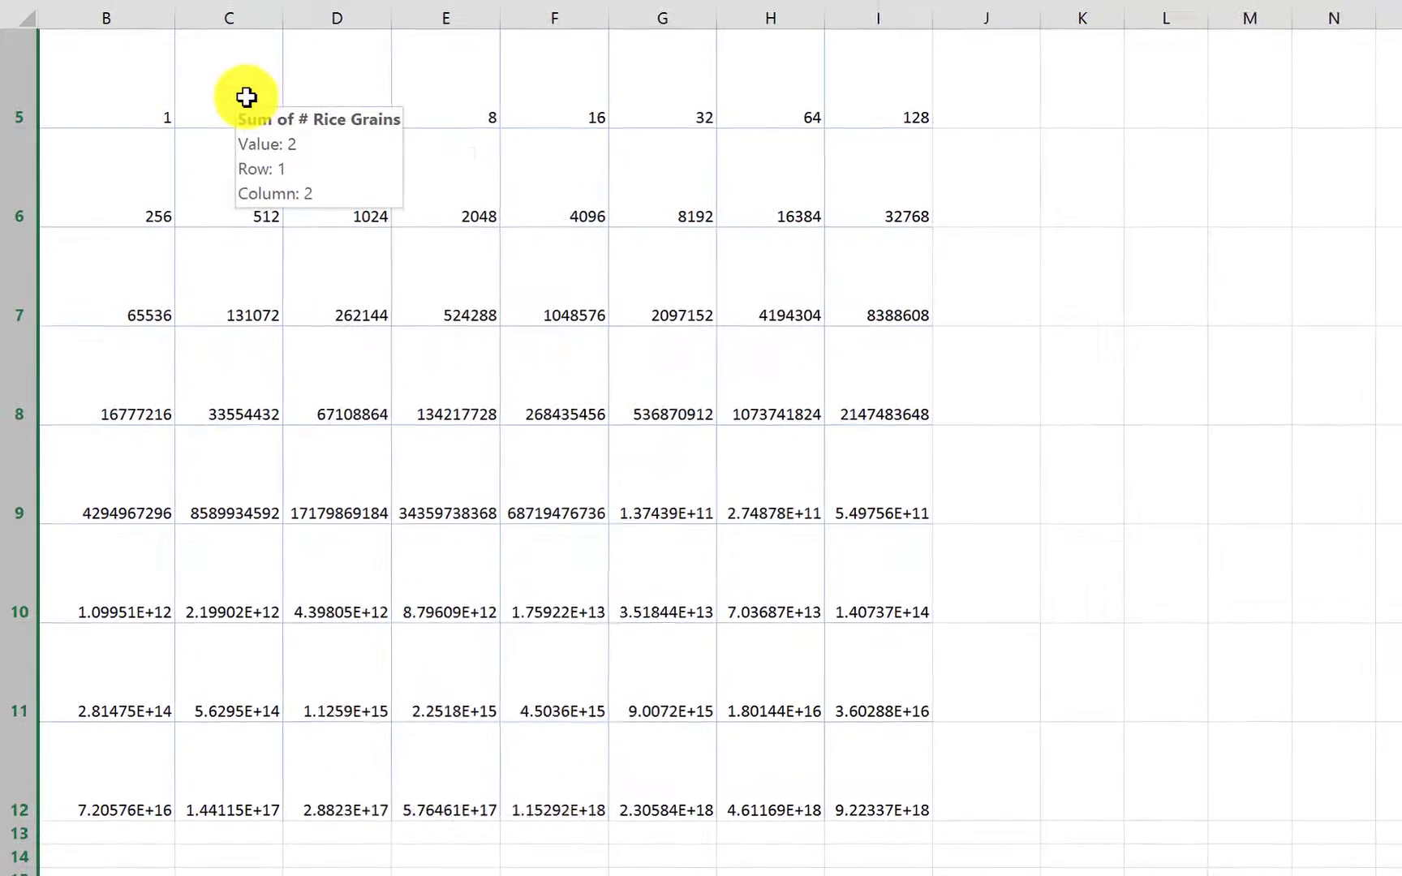
left_click(234, 93)
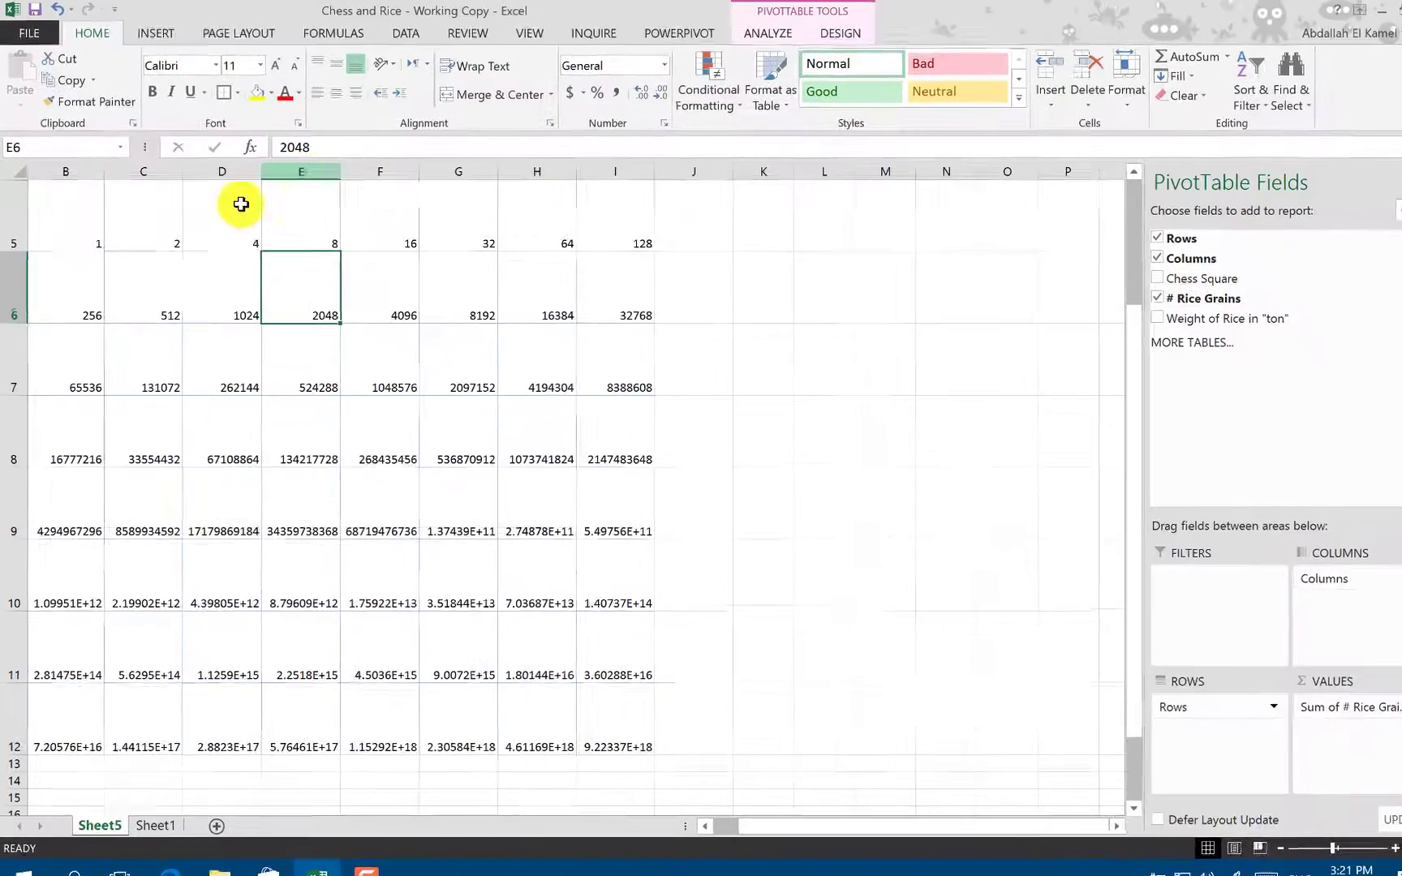
left_click_drag(154, 77, 771, 726)
left_click_drag(622, 764, 663, 792)
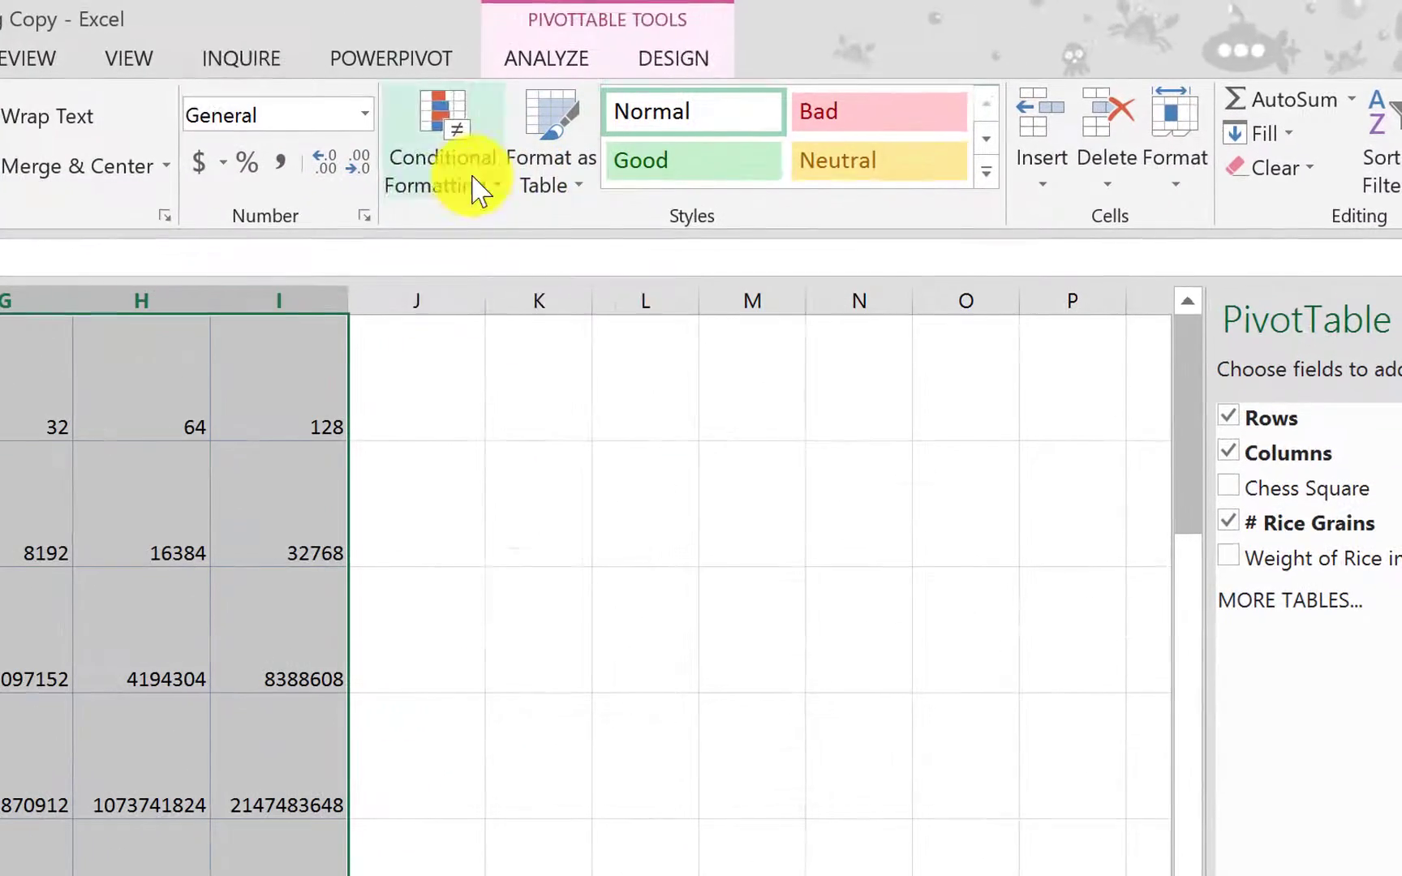
left_click(480, 190)
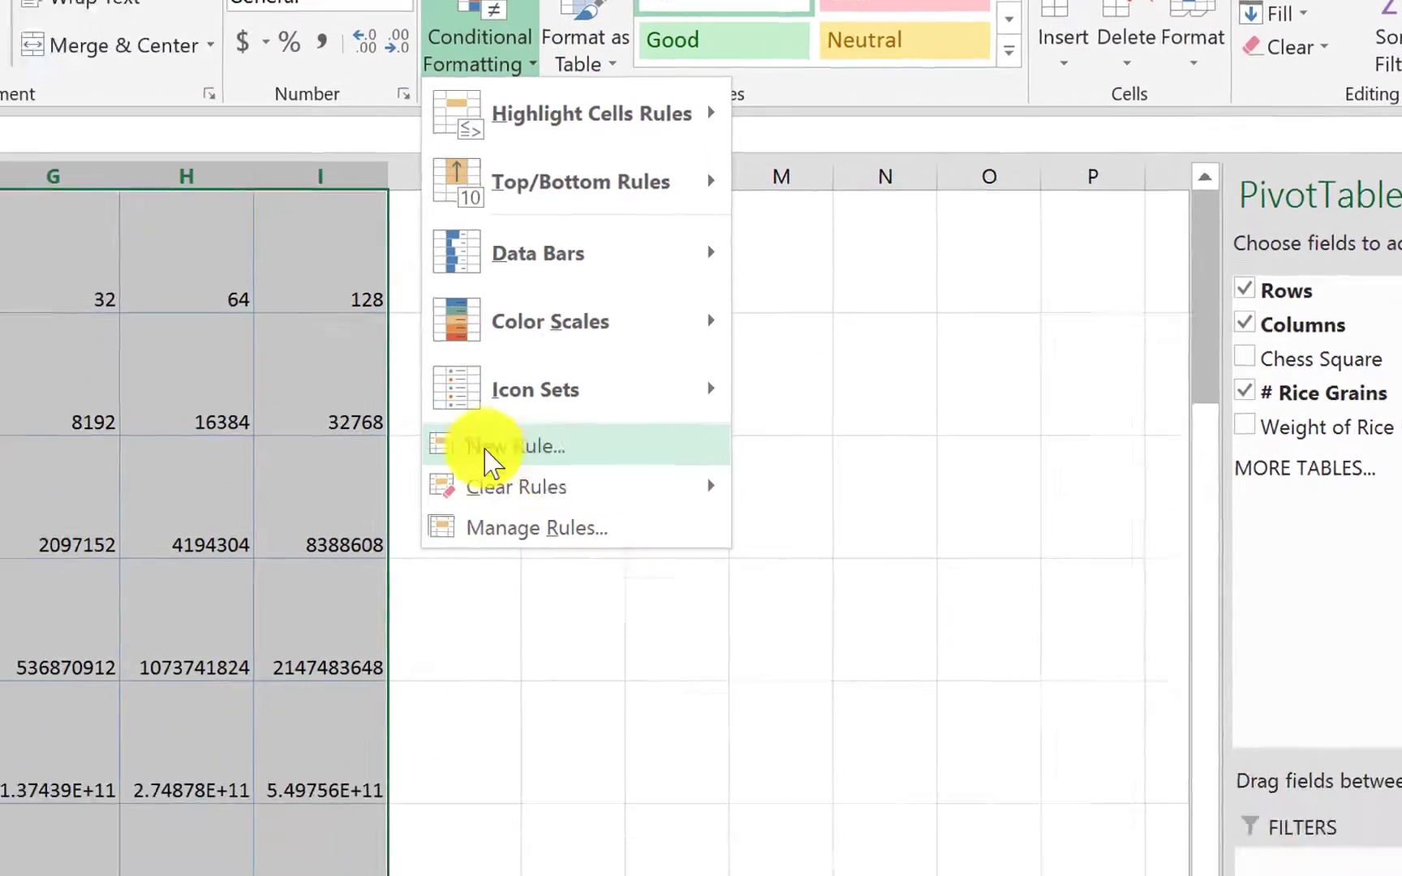
left_click(516, 590)
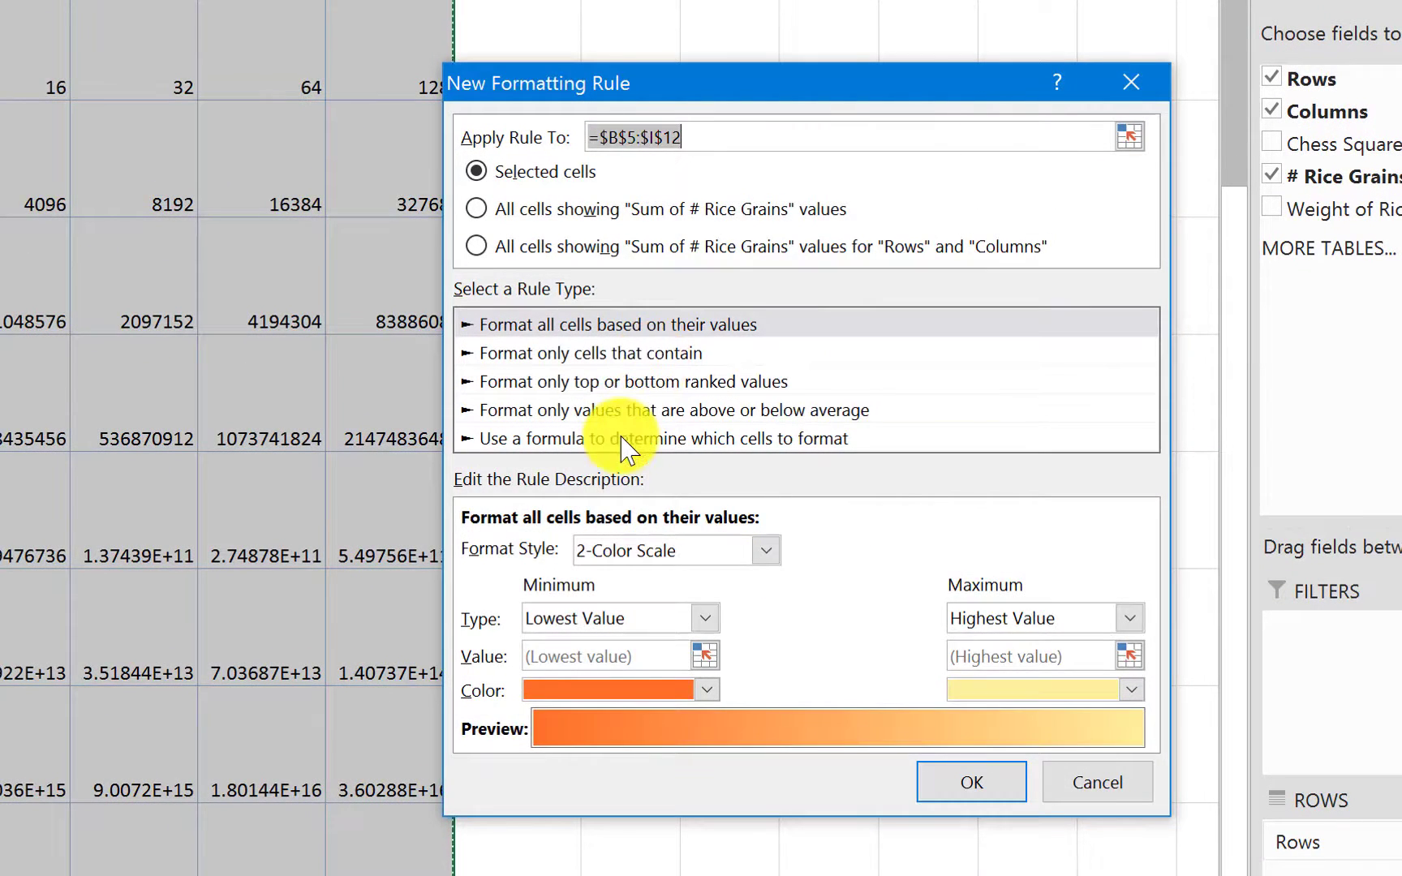
left_click(585, 438)
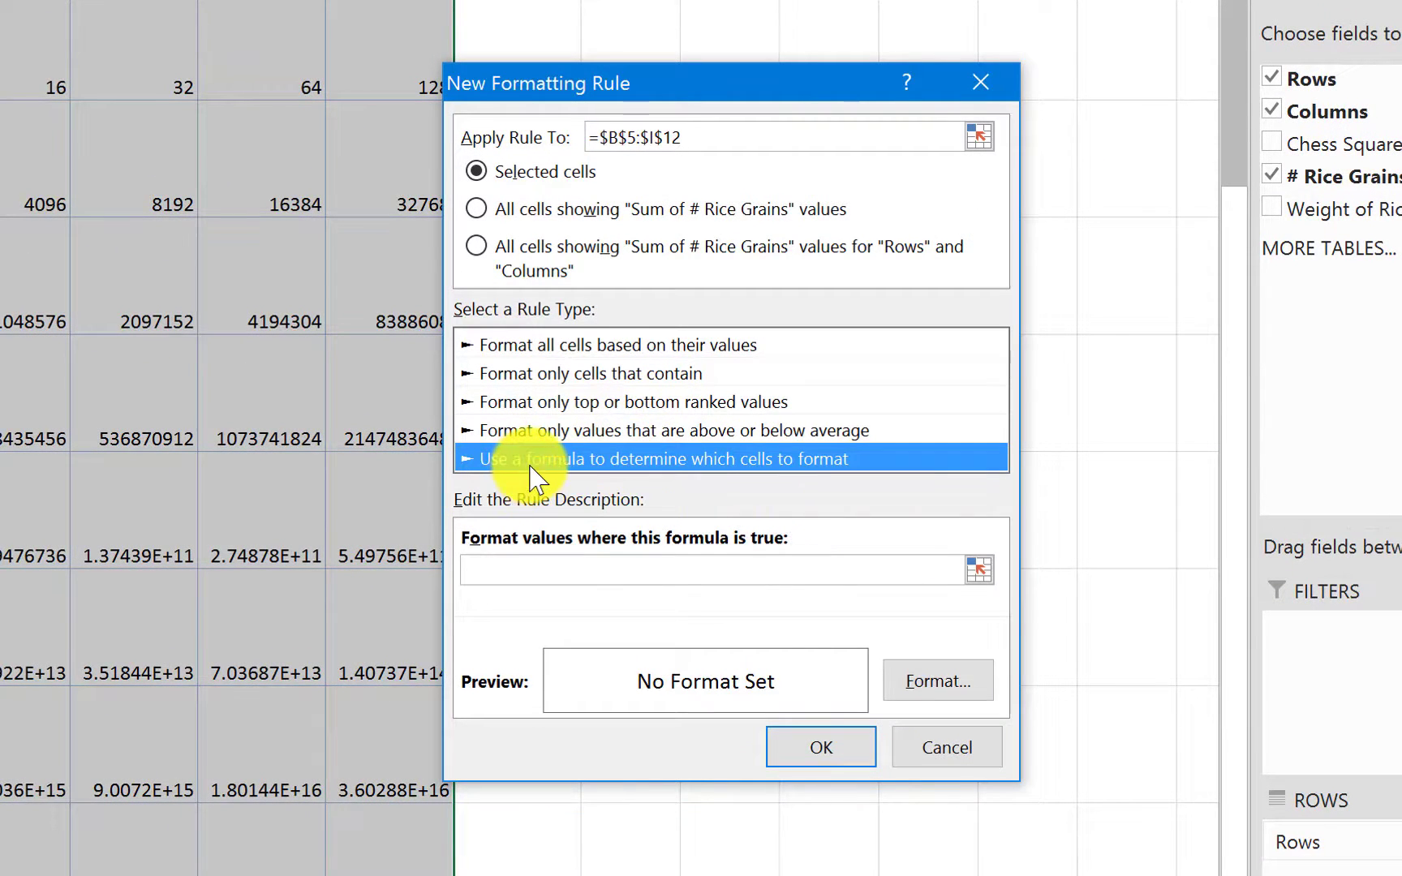
left_click_drag(785, 95, 888, 75)
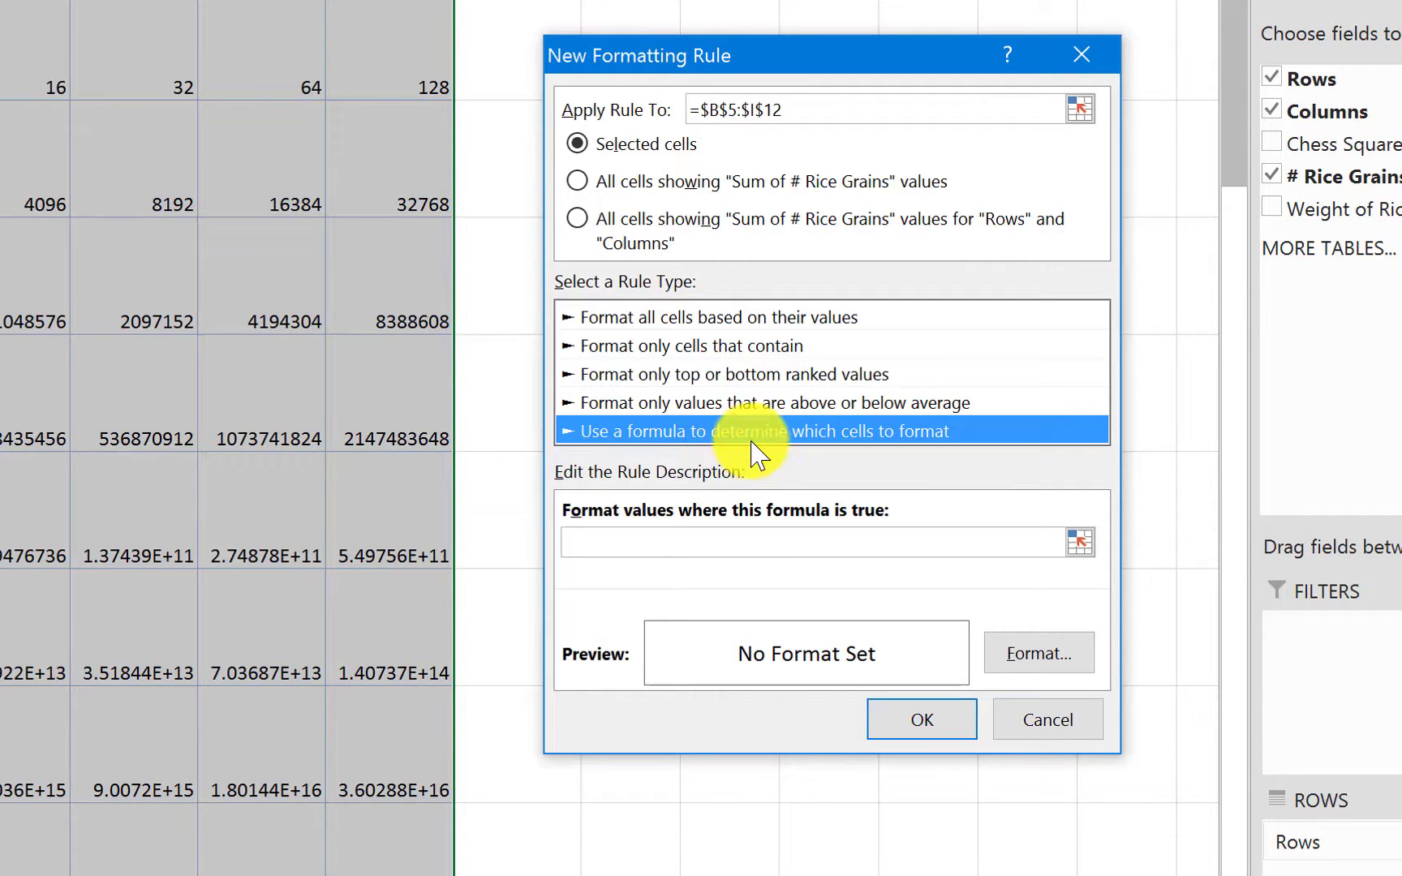
left_click(731, 541)
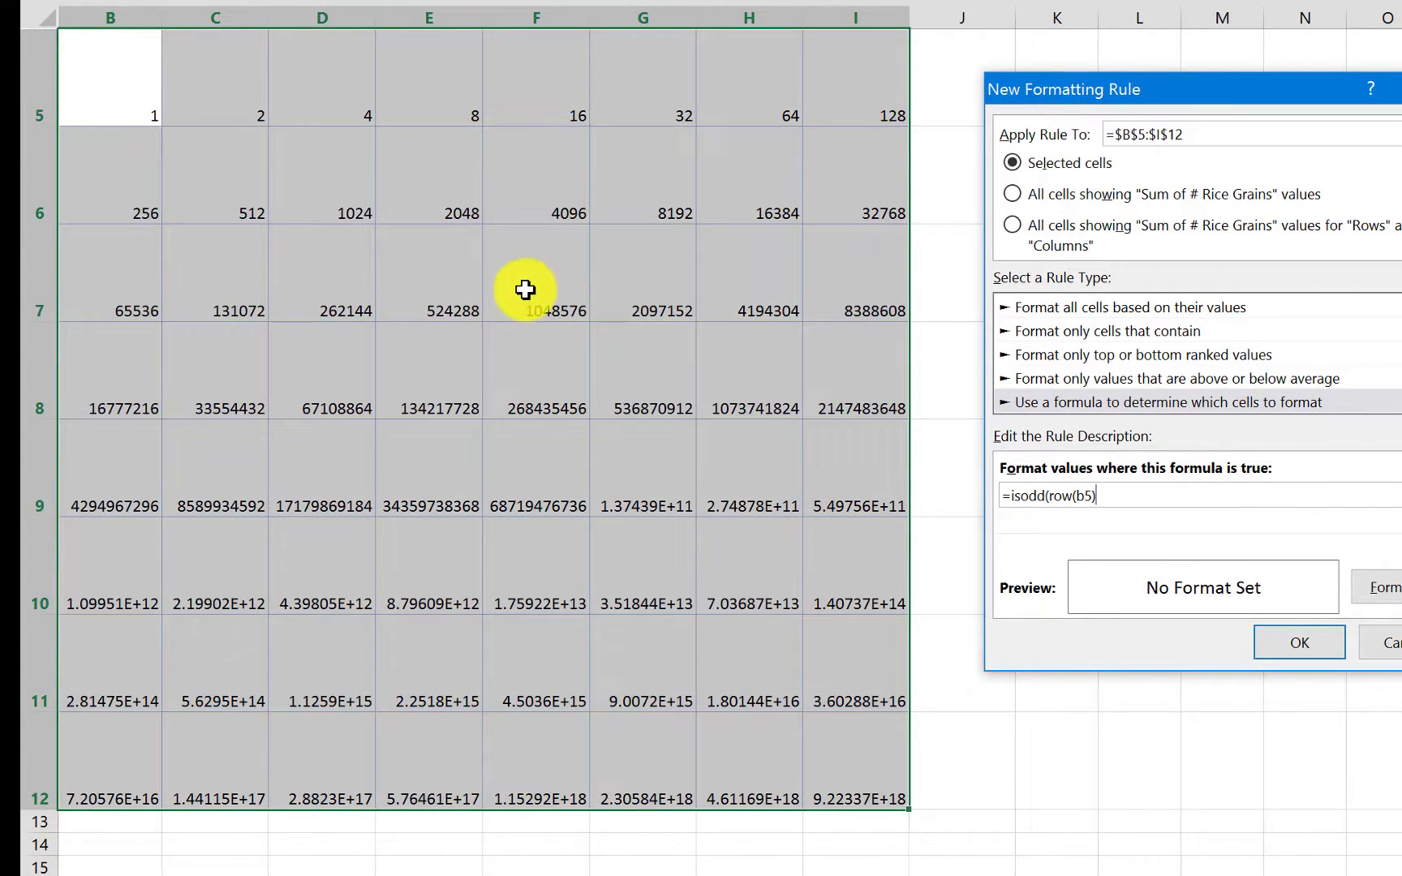
type("+column(b5")
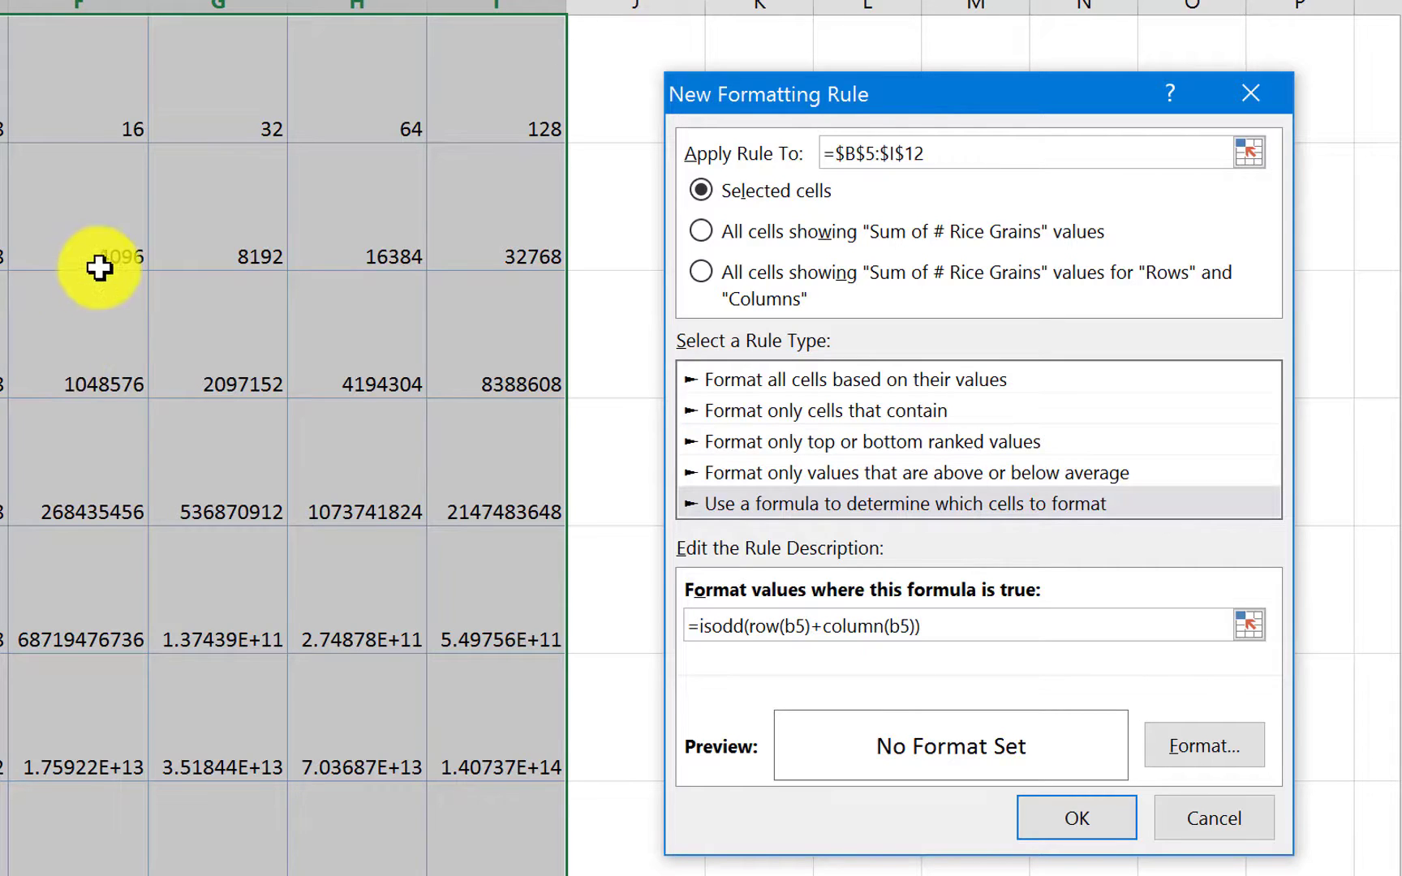
Give the rule's format a two-color gradient fill from black to dark gray, shaded from the center.
left_click(1183, 771)
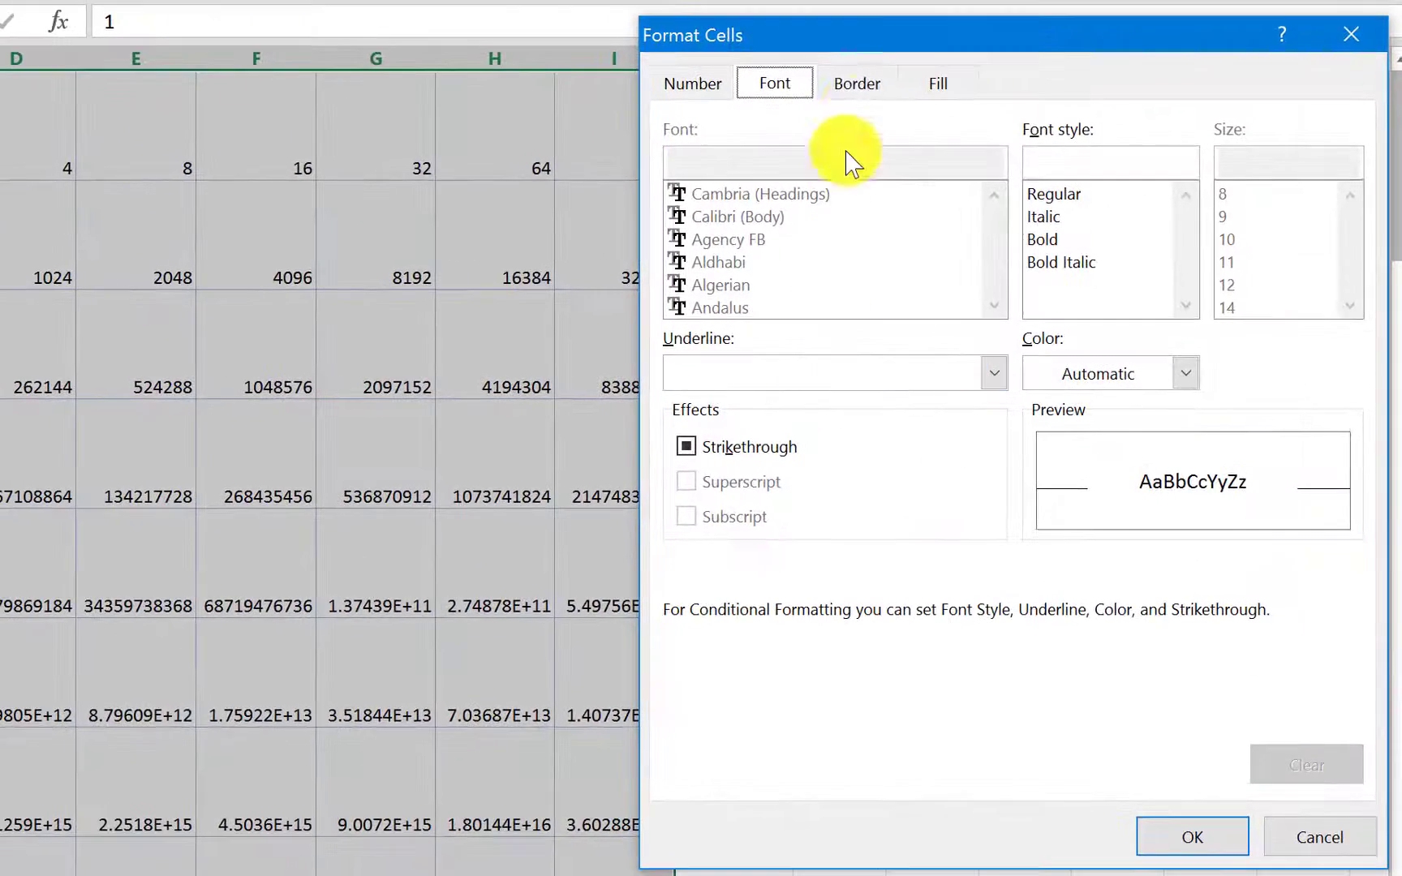
left_click(951, 87)
left_click(752, 428)
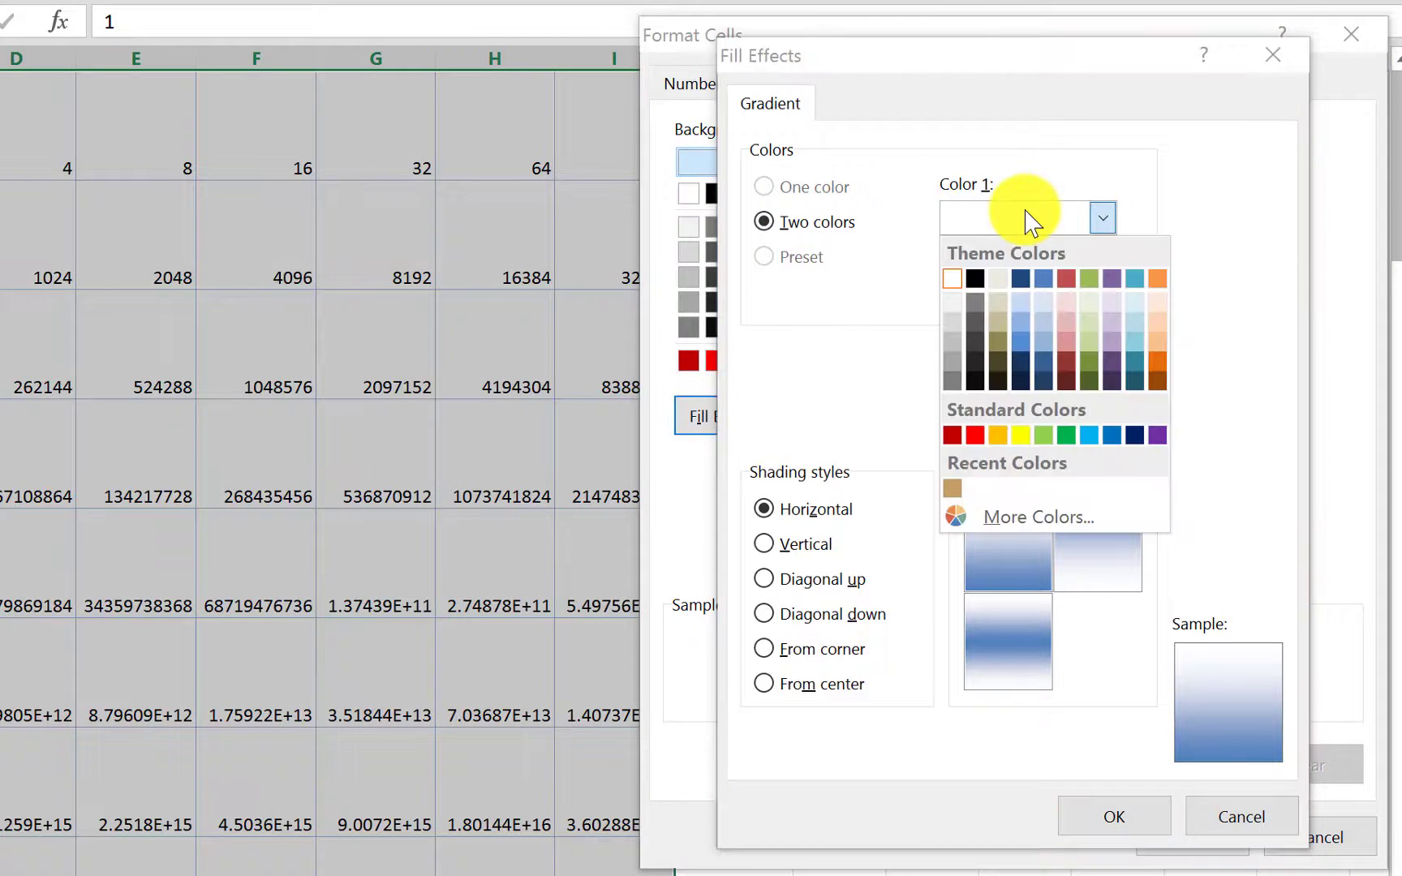
left_click(1010, 219)
left_click(976, 280)
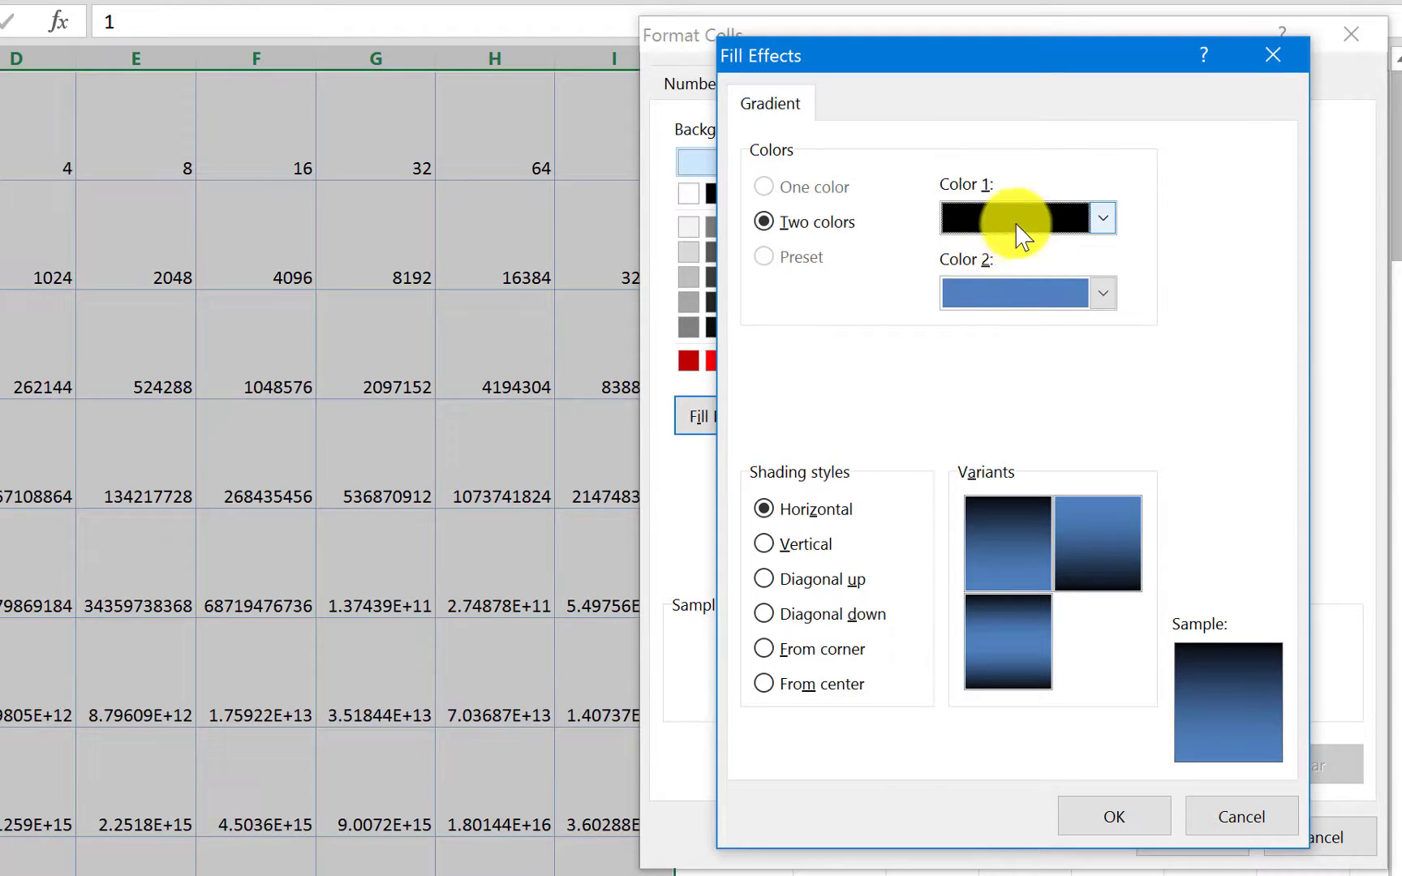
left_click(987, 294)
left_click(977, 434)
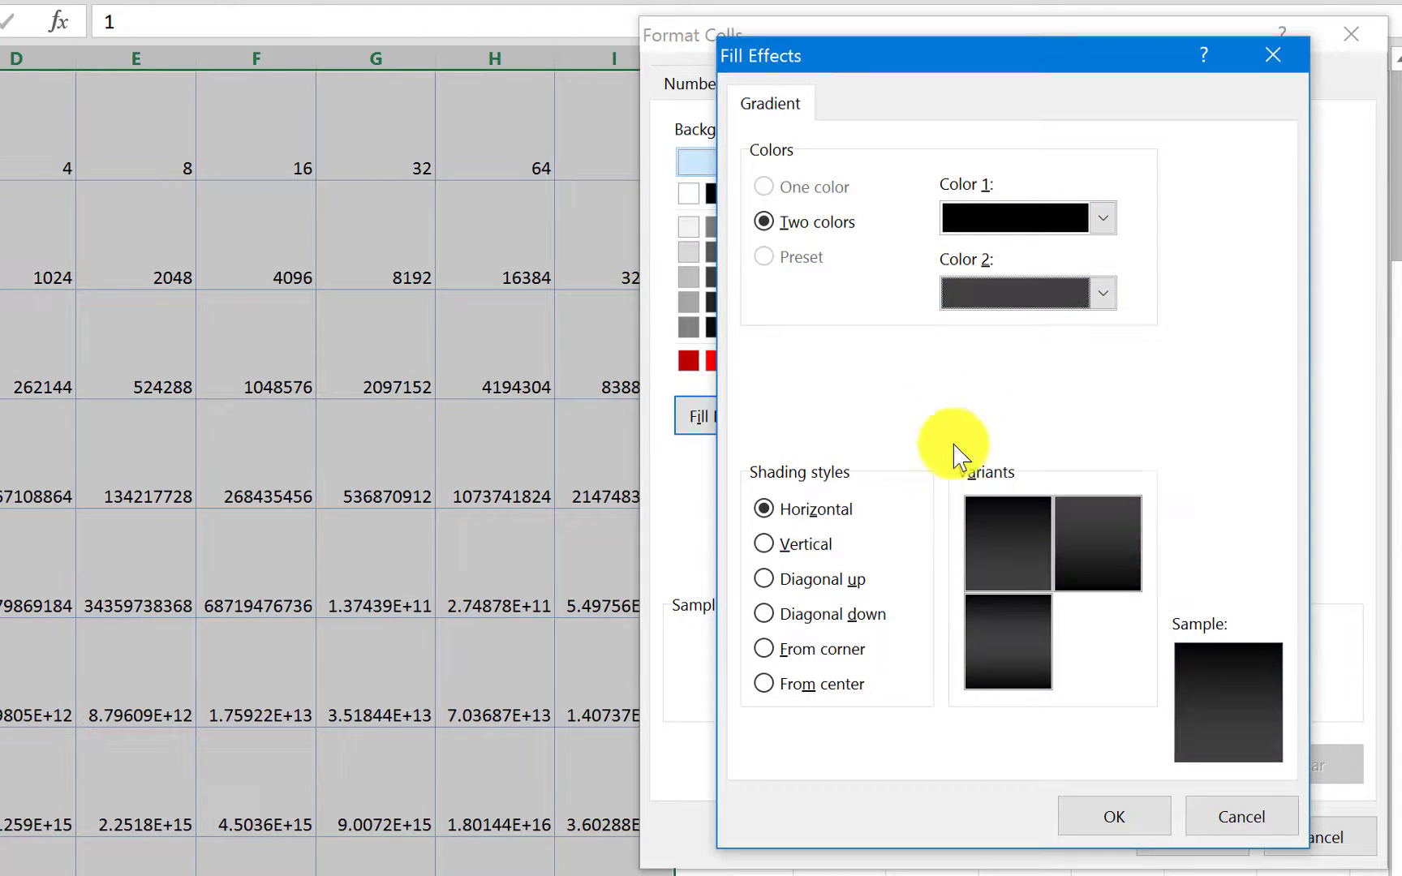
left_click(812, 696)
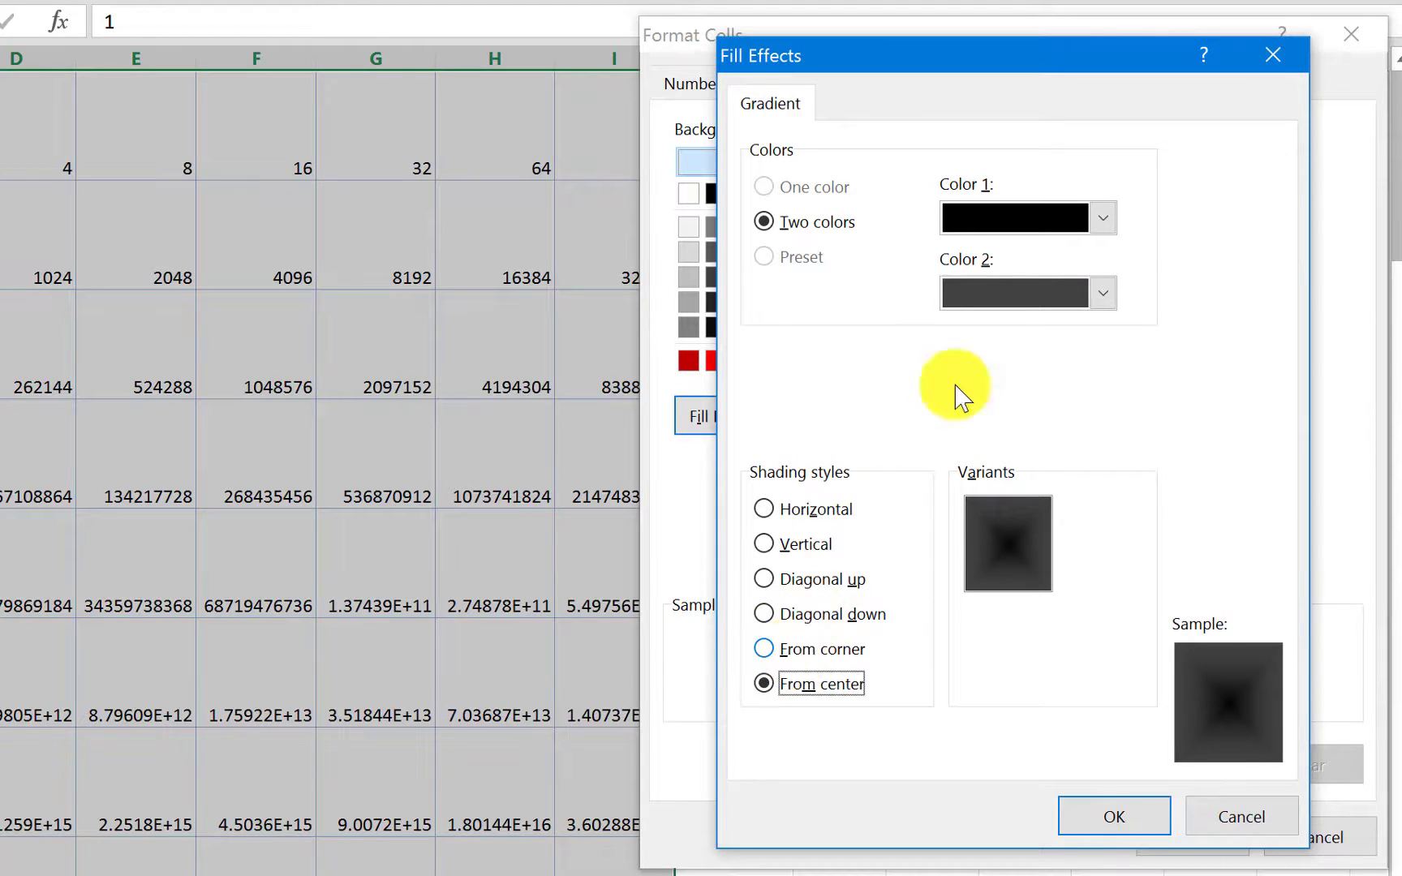
Try a darker and a lighter gray as the gradient's second color, and accept the fill with dark gray.
left_click(1100, 293)
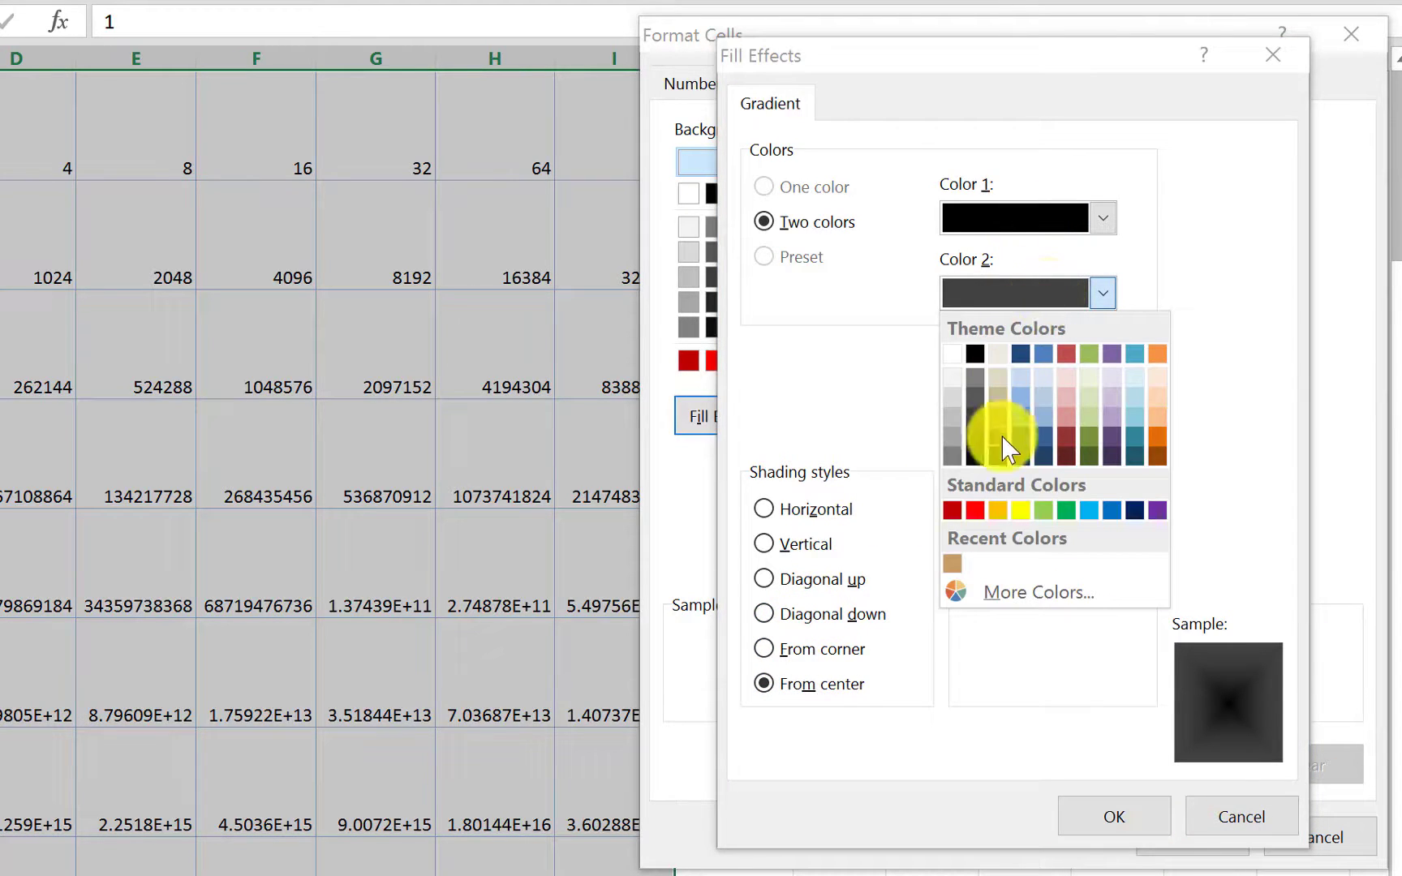
left_click(978, 434)
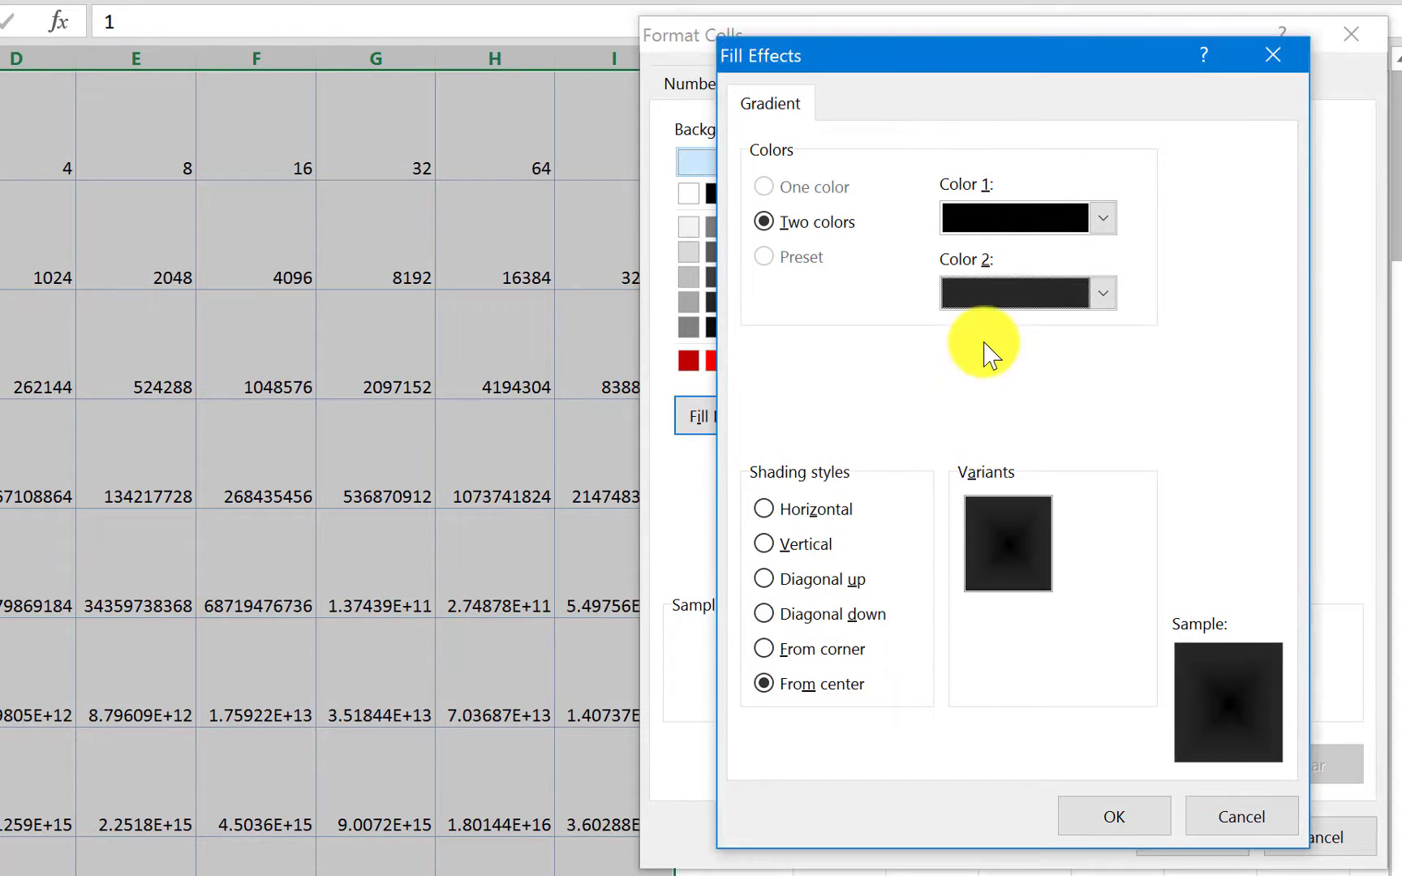
left_click(995, 294)
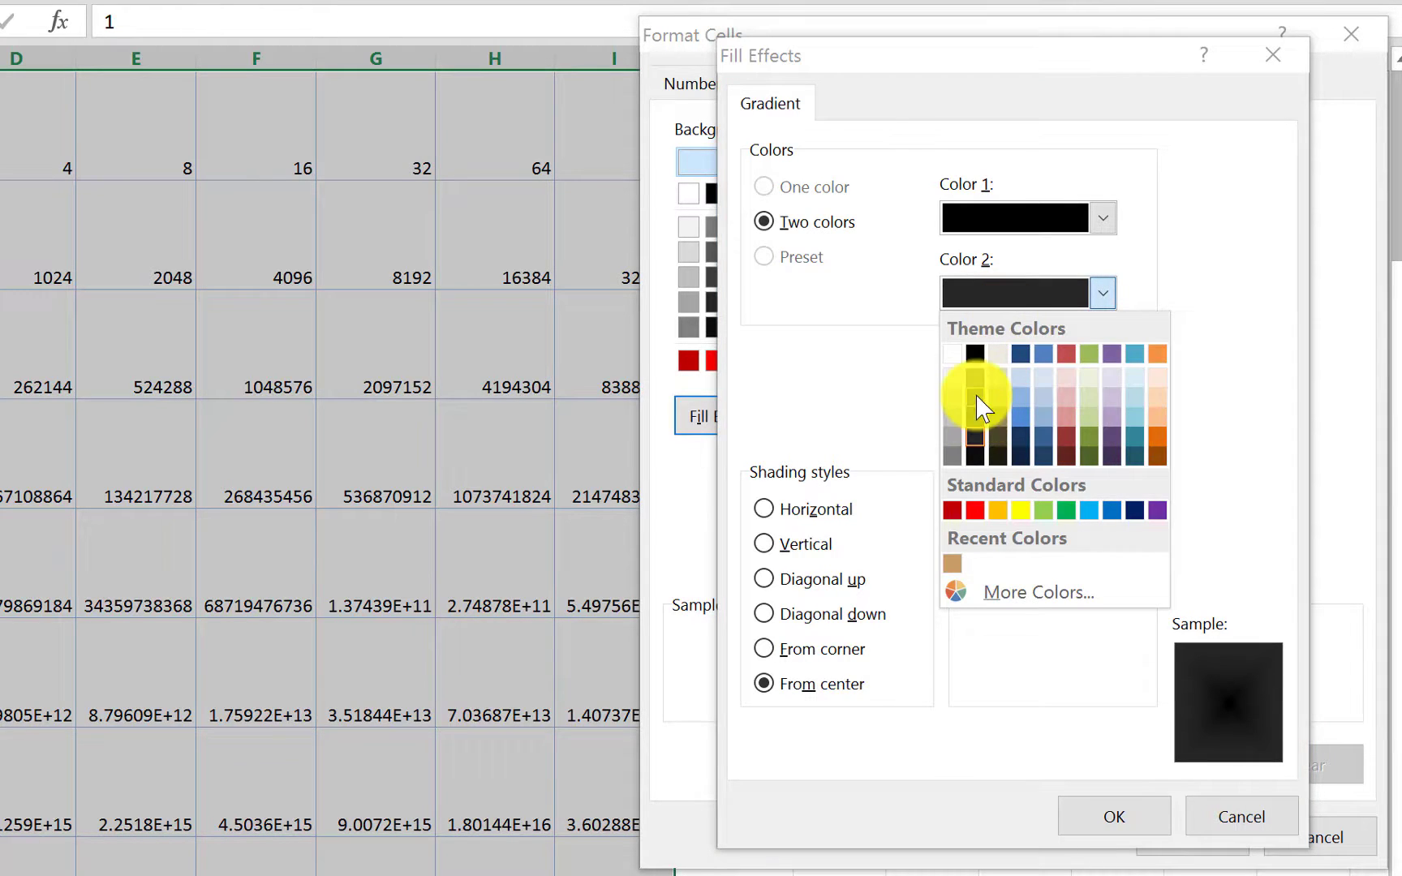
left_click(973, 421)
left_click(1017, 295)
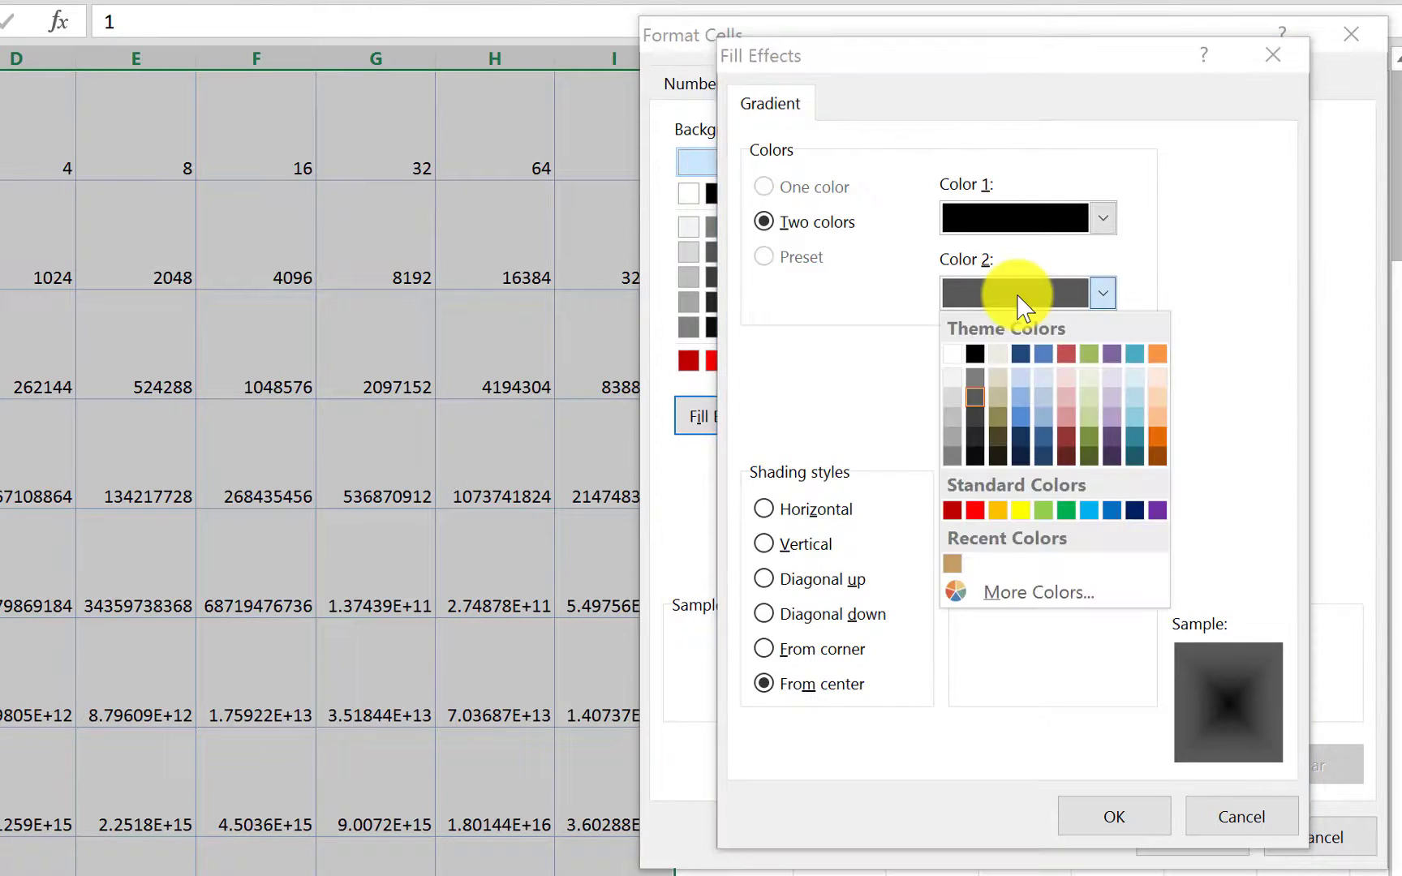
left_click(976, 418)
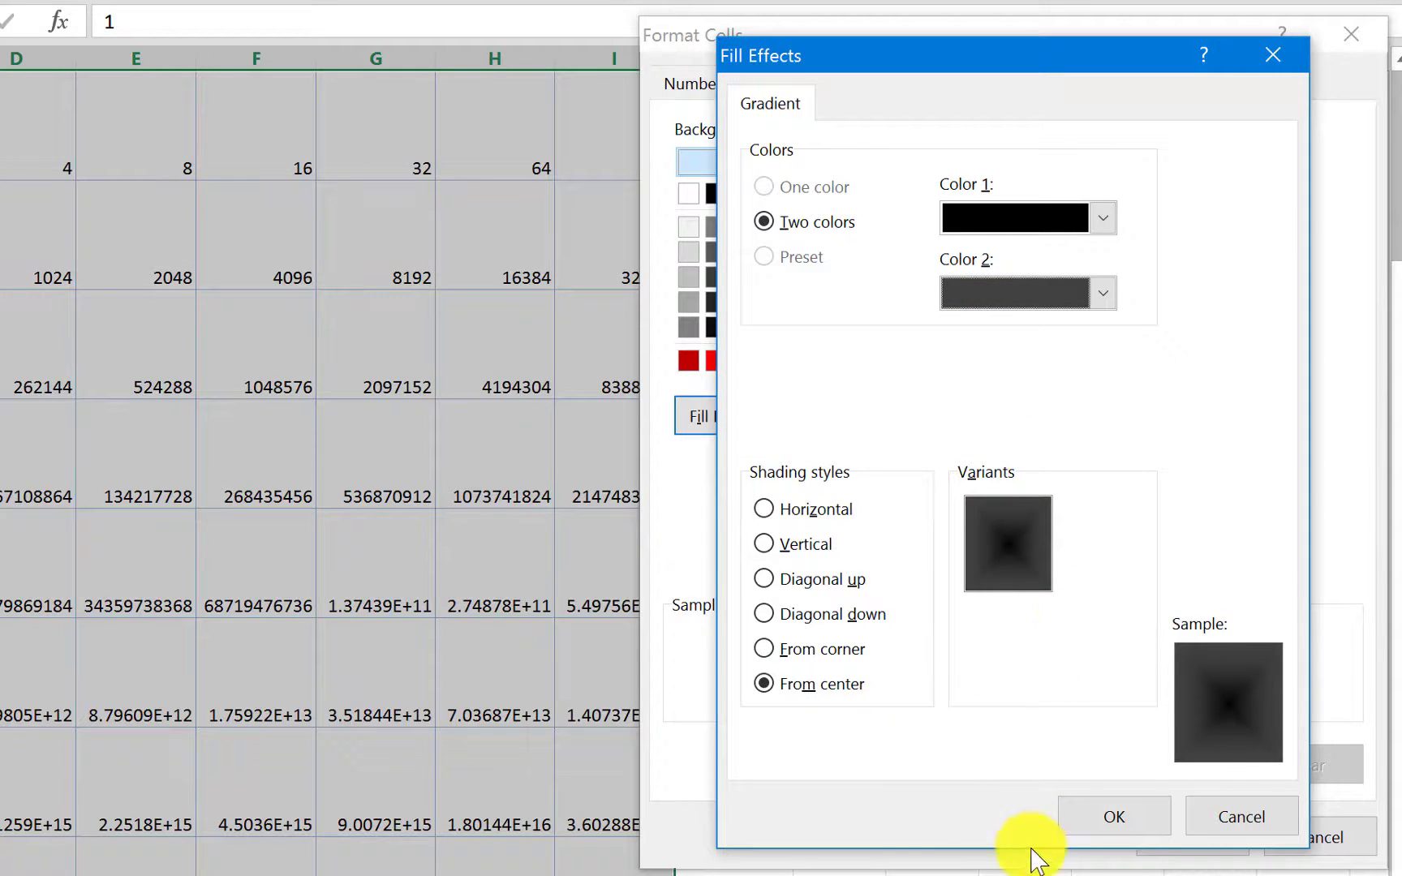
left_click(1103, 828)
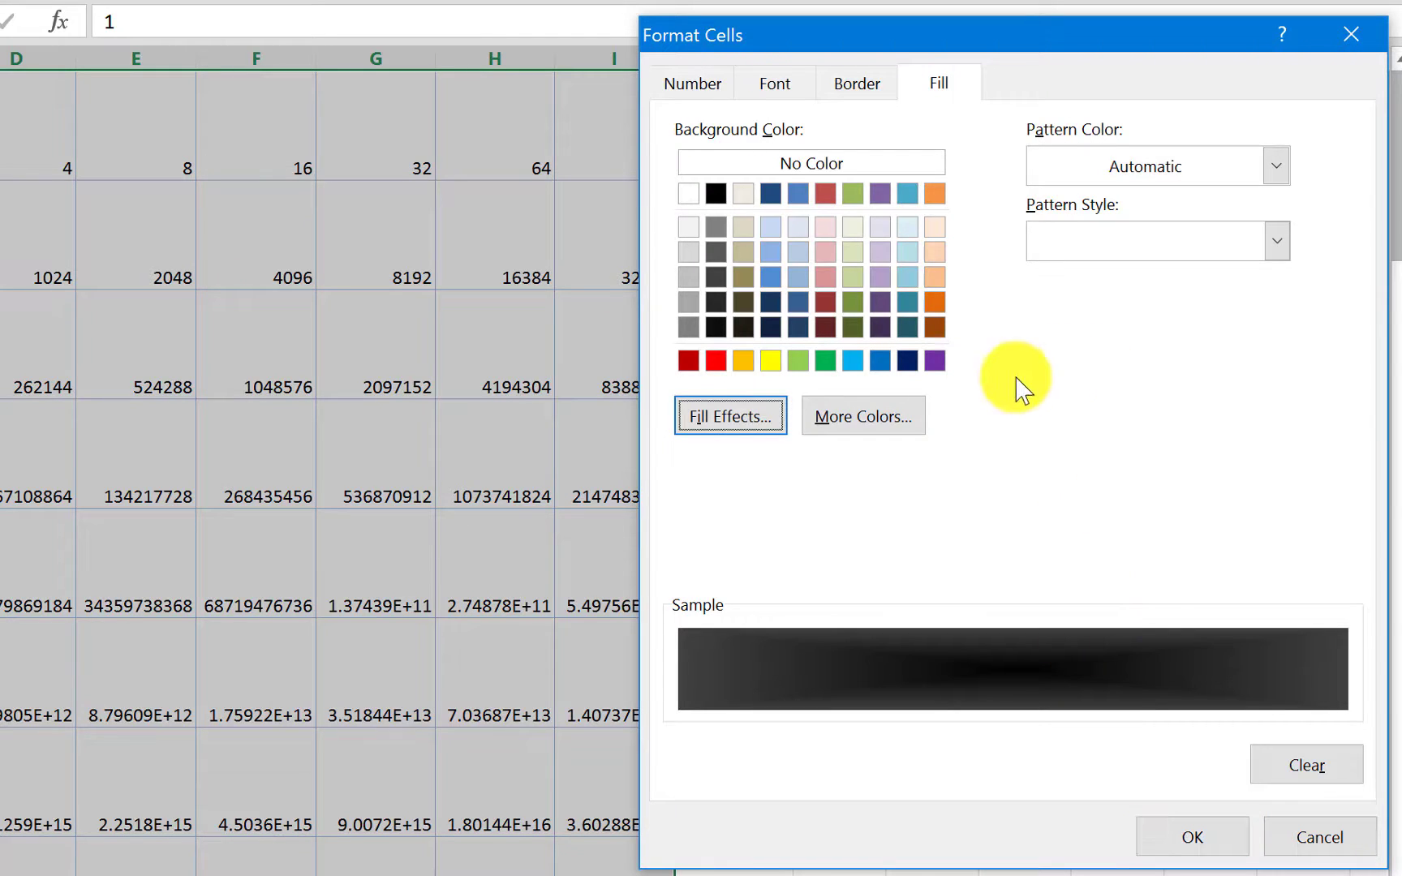
Set the rule's font to white and bold, and apply the conditional formatting rule to the chessboard cells.
left_click(772, 84)
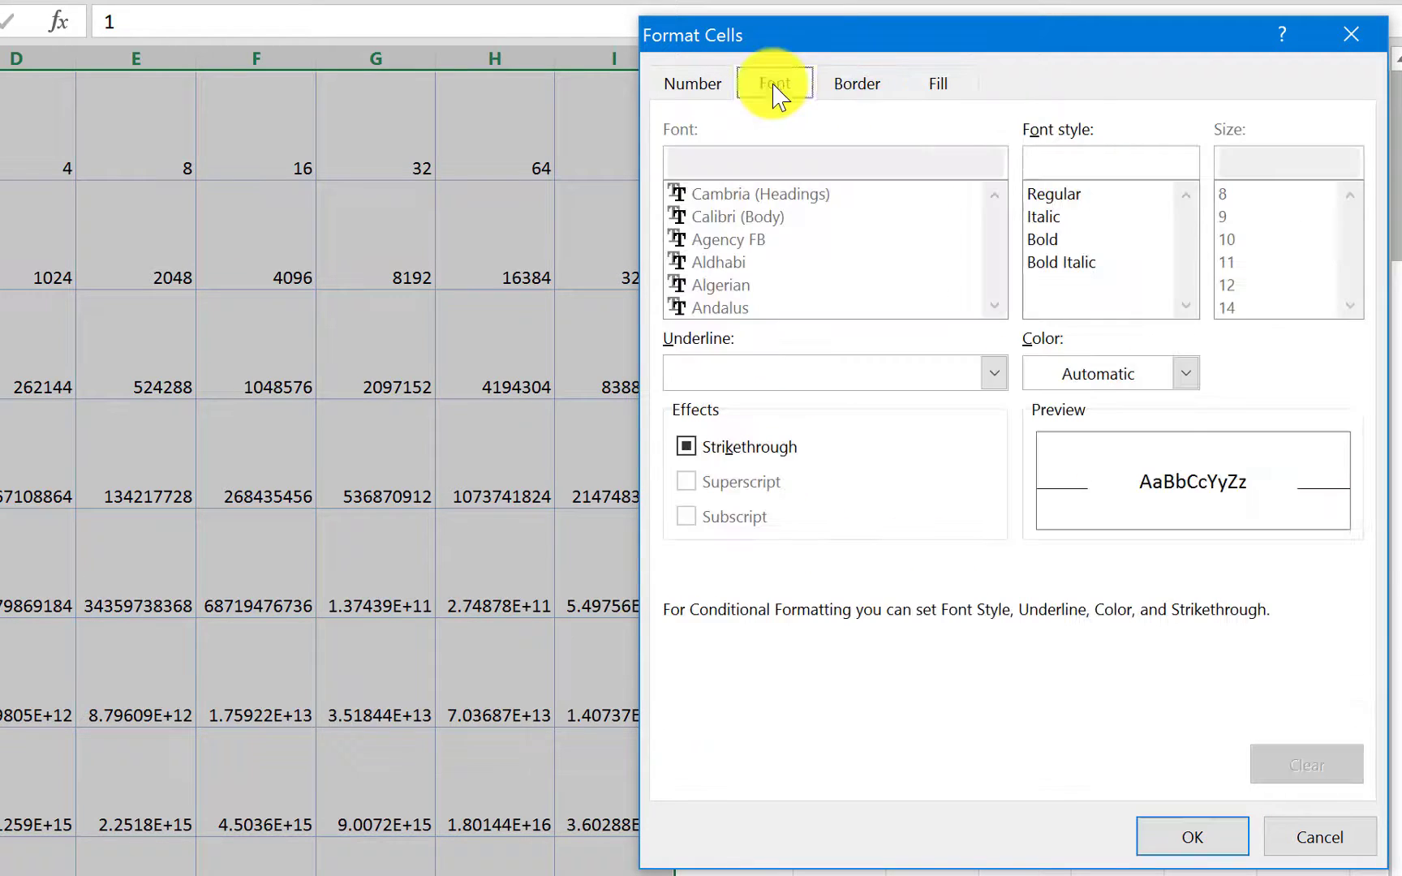
left_click(1184, 374)
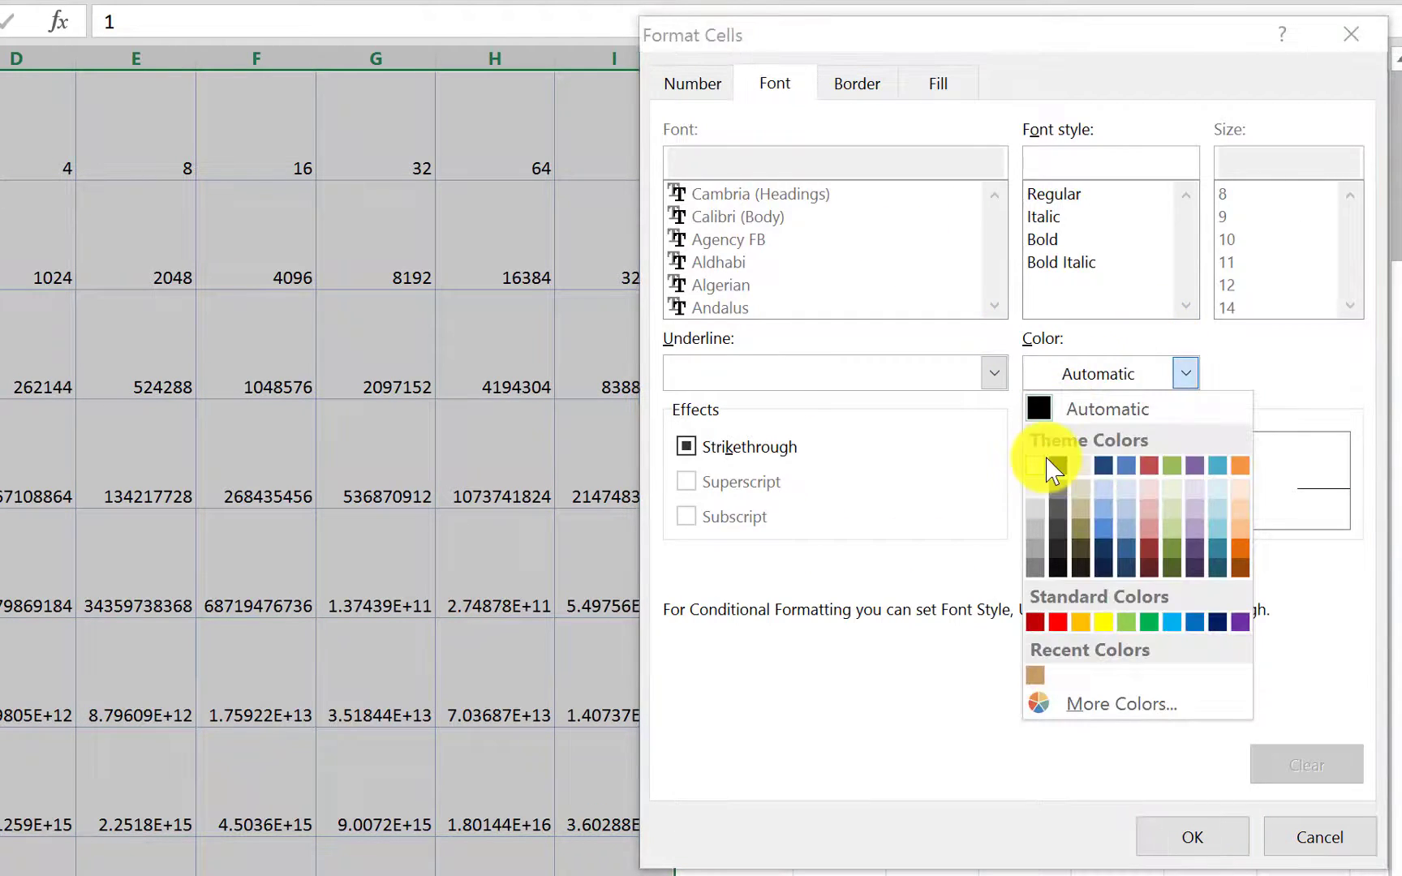
left_click(1036, 466)
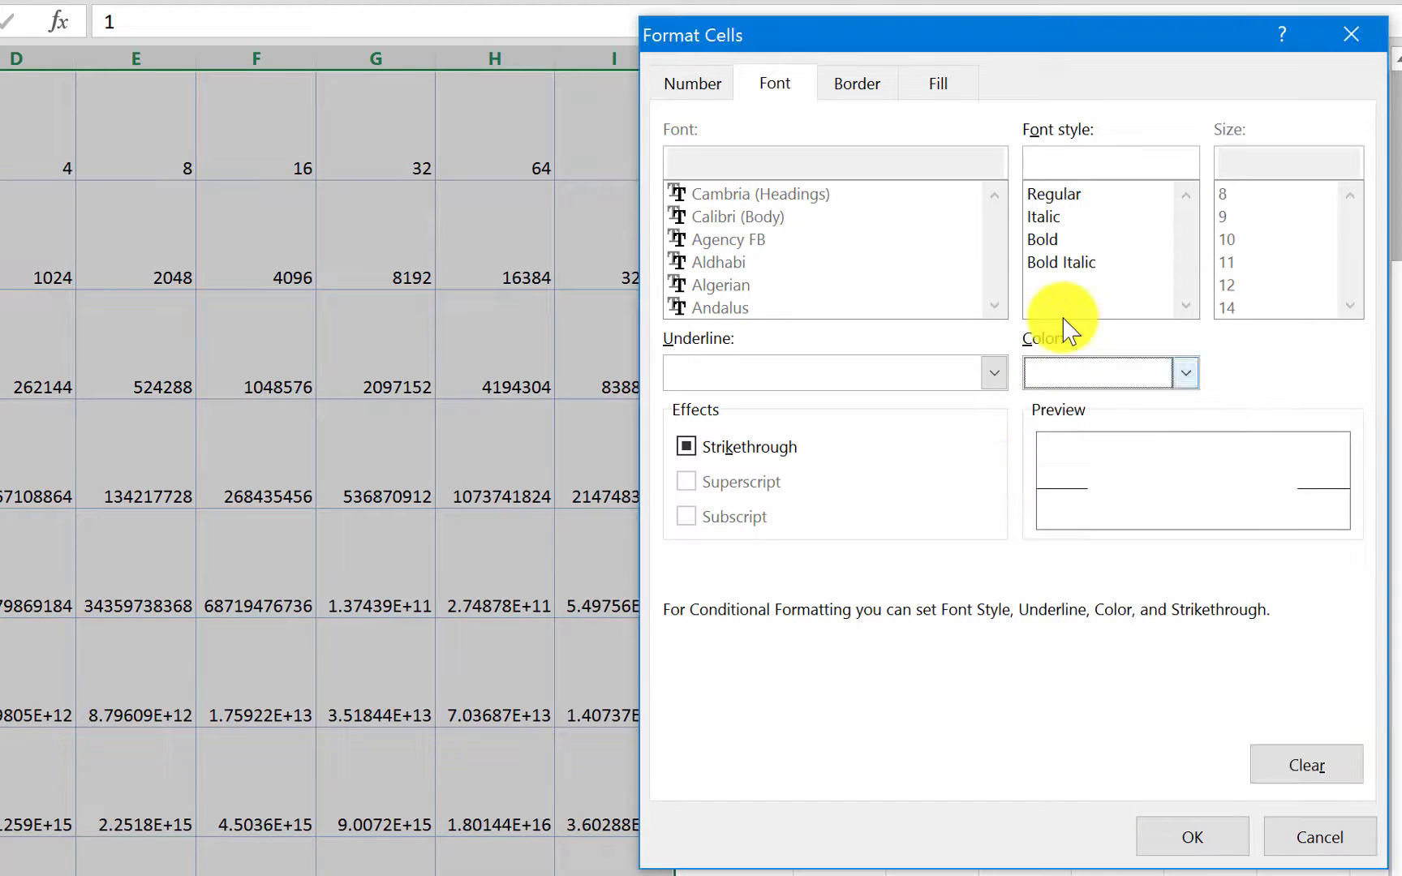
left_click(1038, 242)
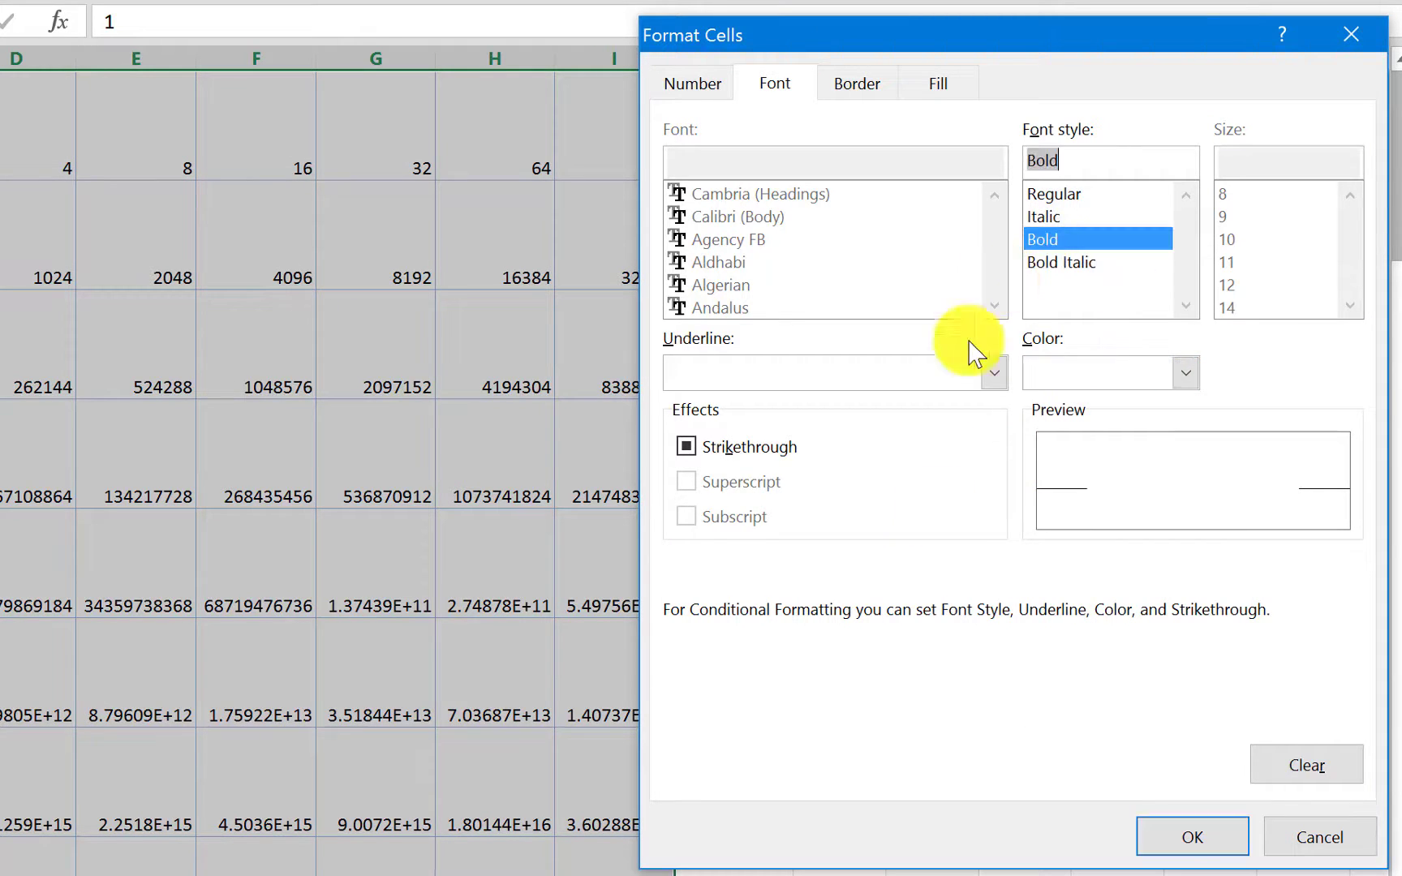
left_click(1176, 837)
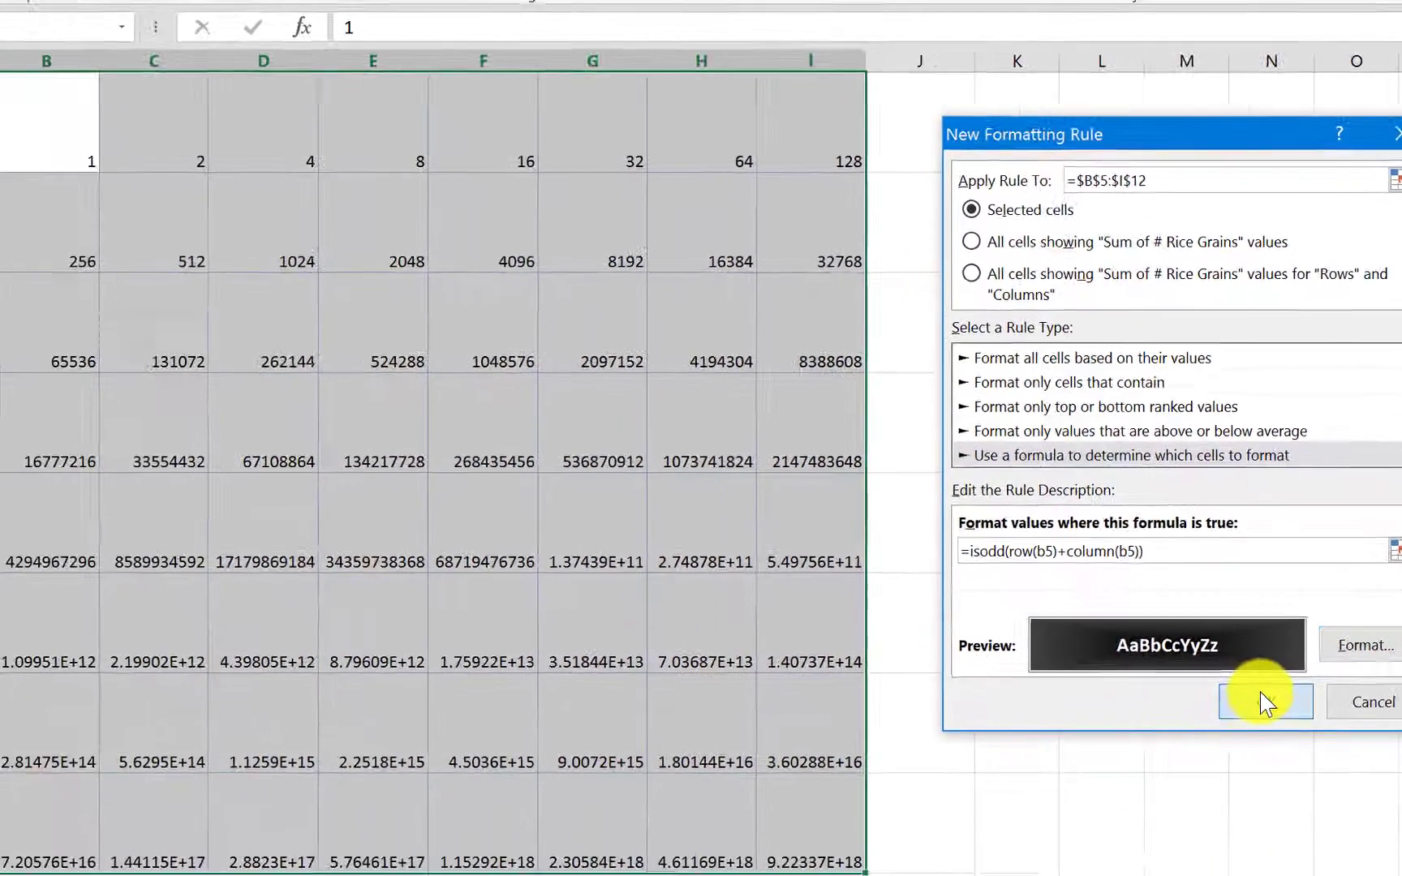
left_click(1112, 759)
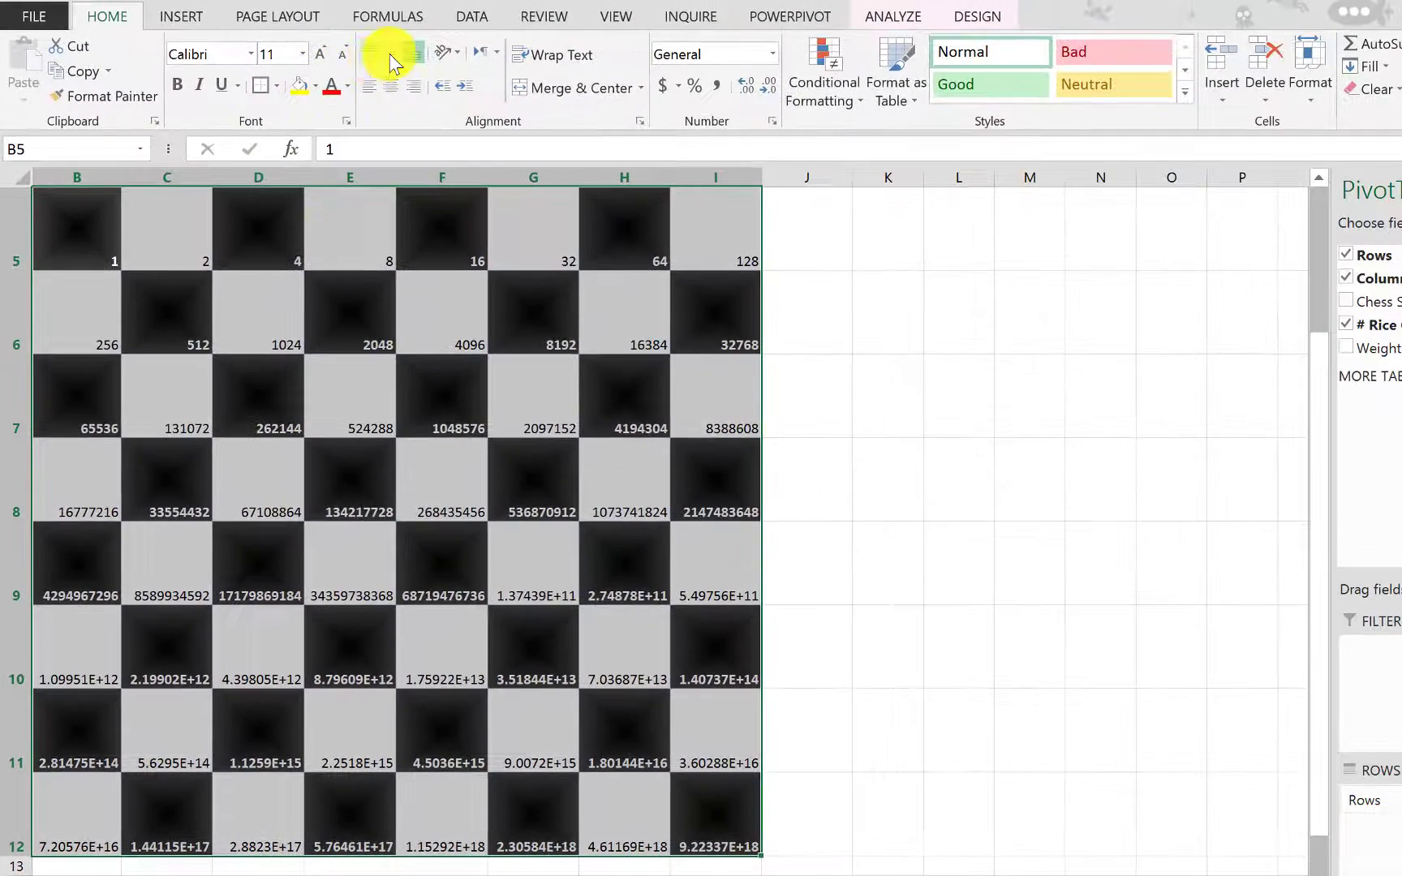
Center the values in cells B5:I12 both vertically and horizontally.
left_click(391, 53)
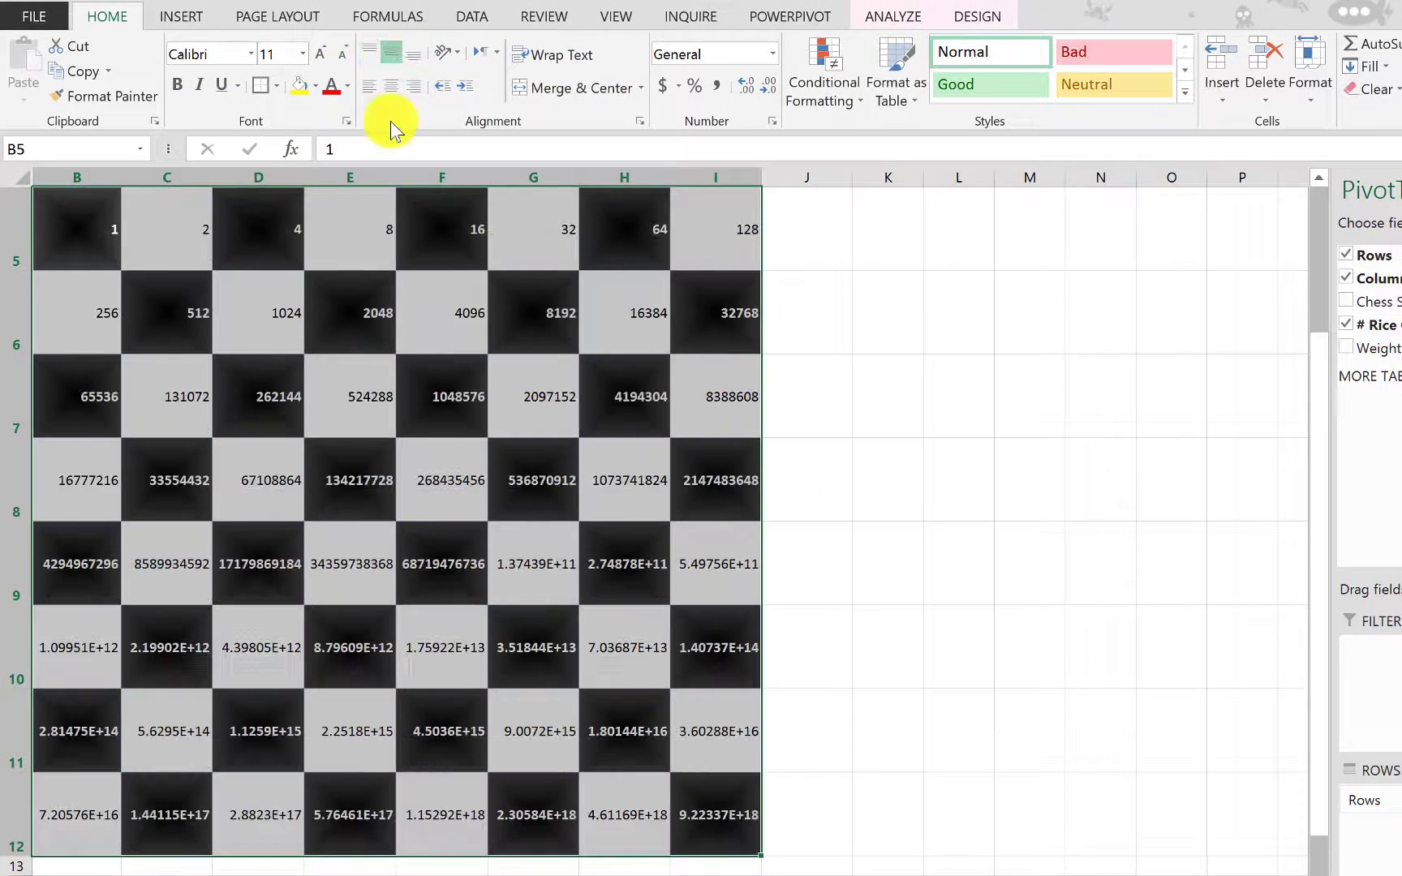
left_click(391, 85)
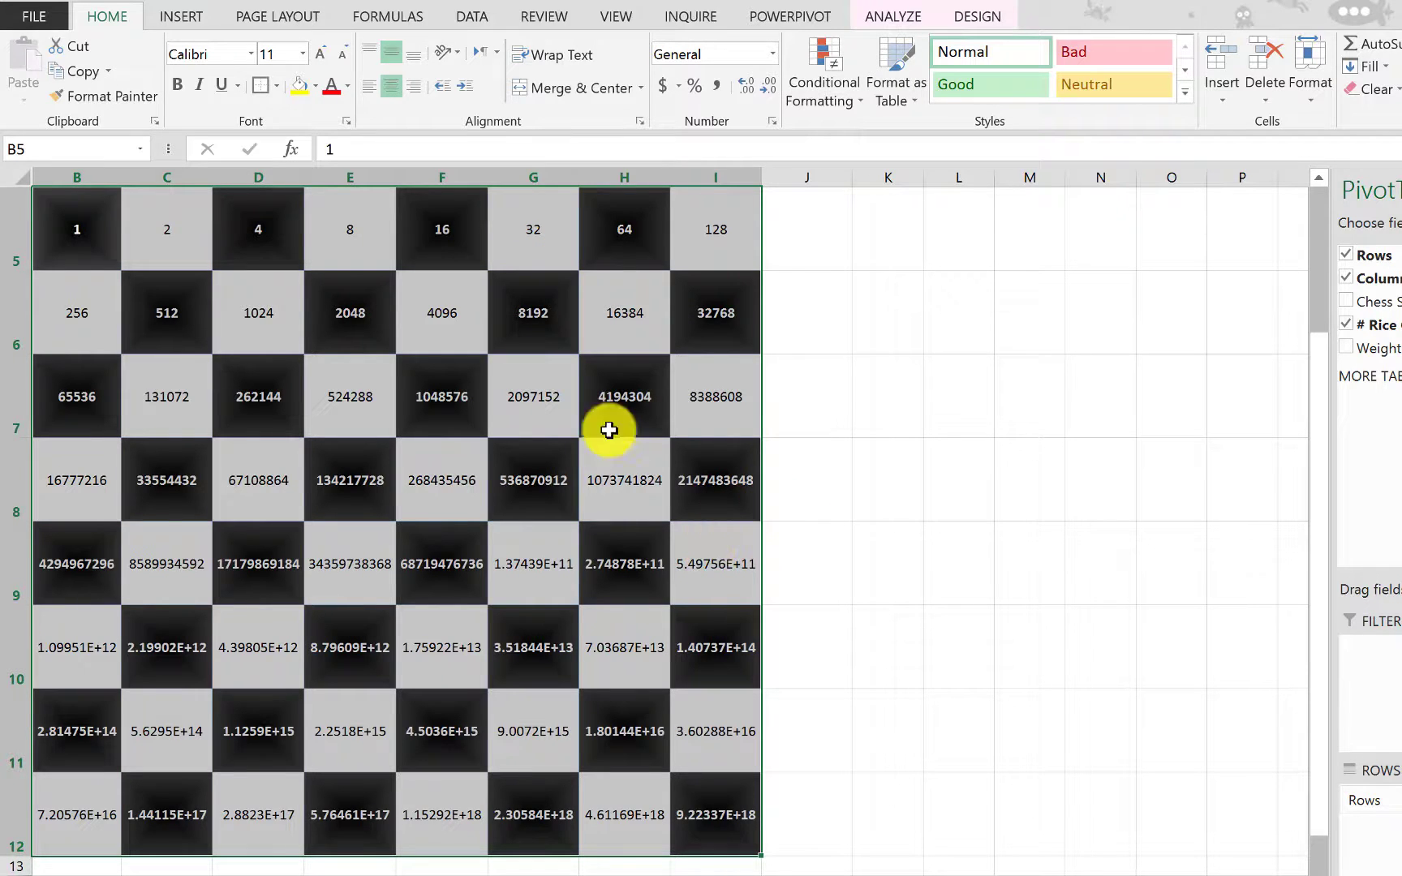
Format the chessboard values in B5:I12 as Scientific numbers with no decimal places.
left_click(772, 54)
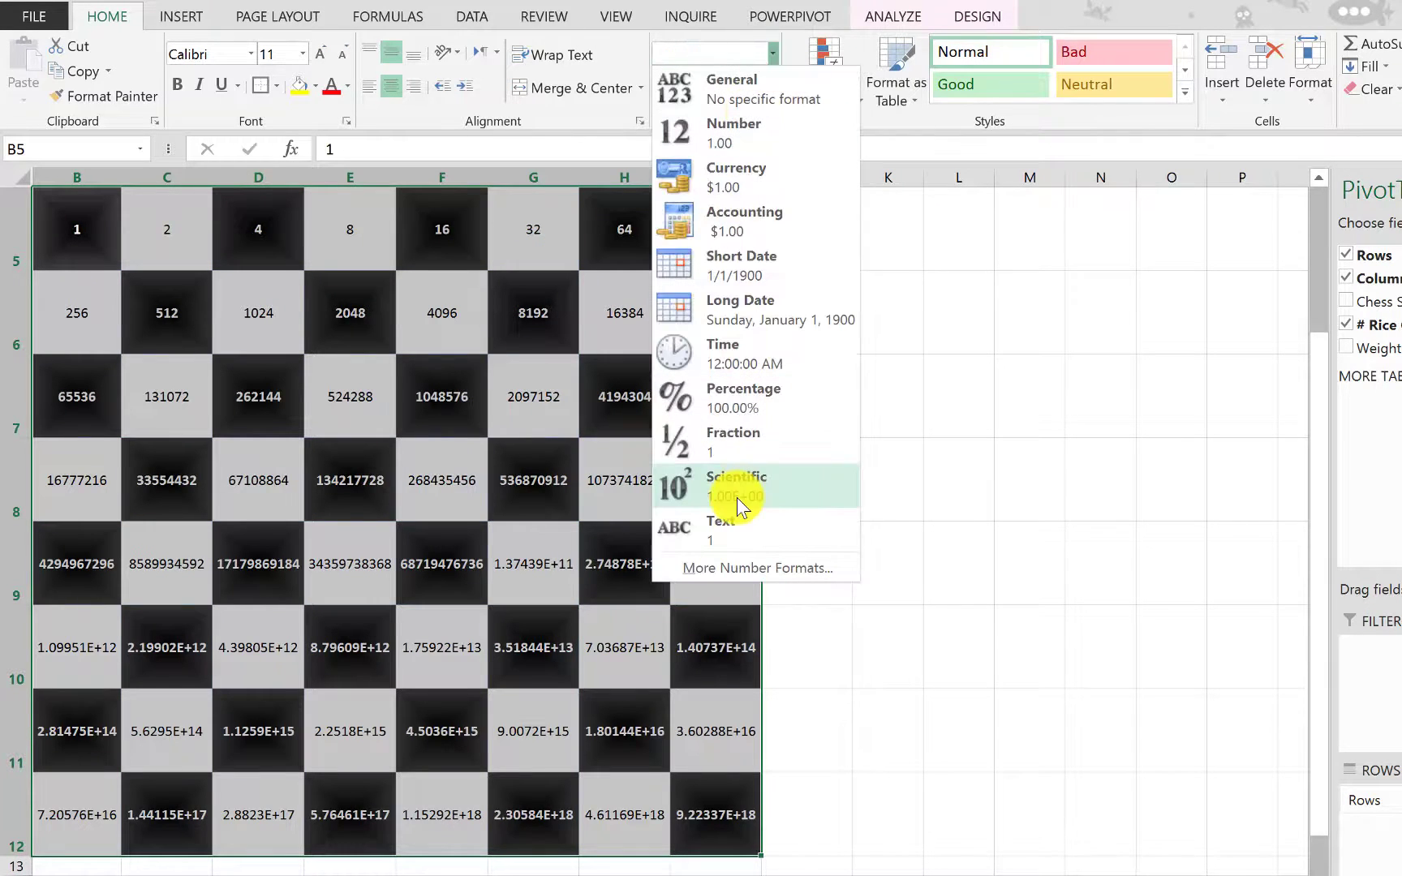
left_click(752, 484)
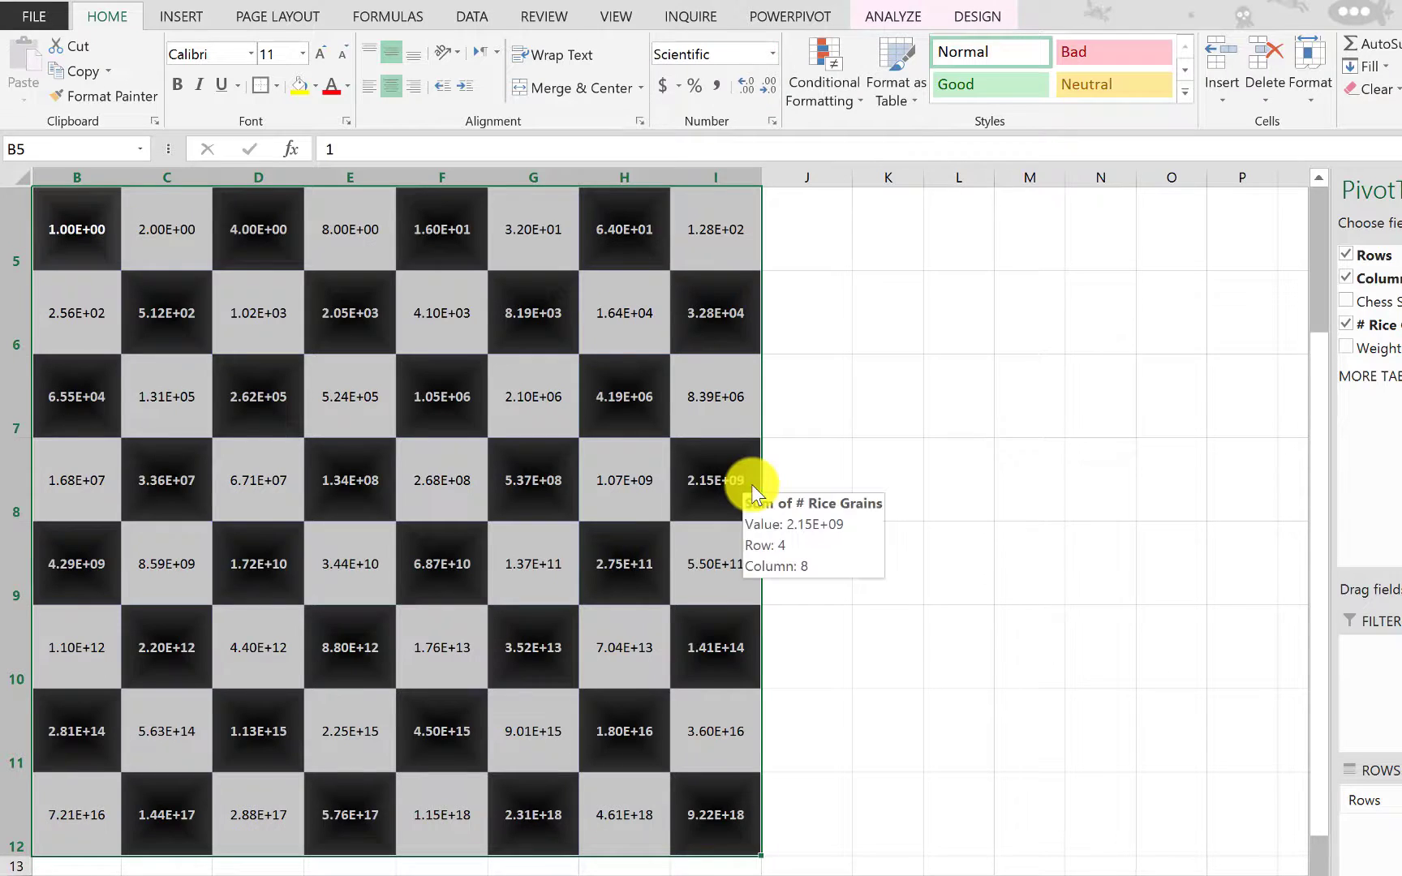
left_click(766, 86)
left_click(766, 86)
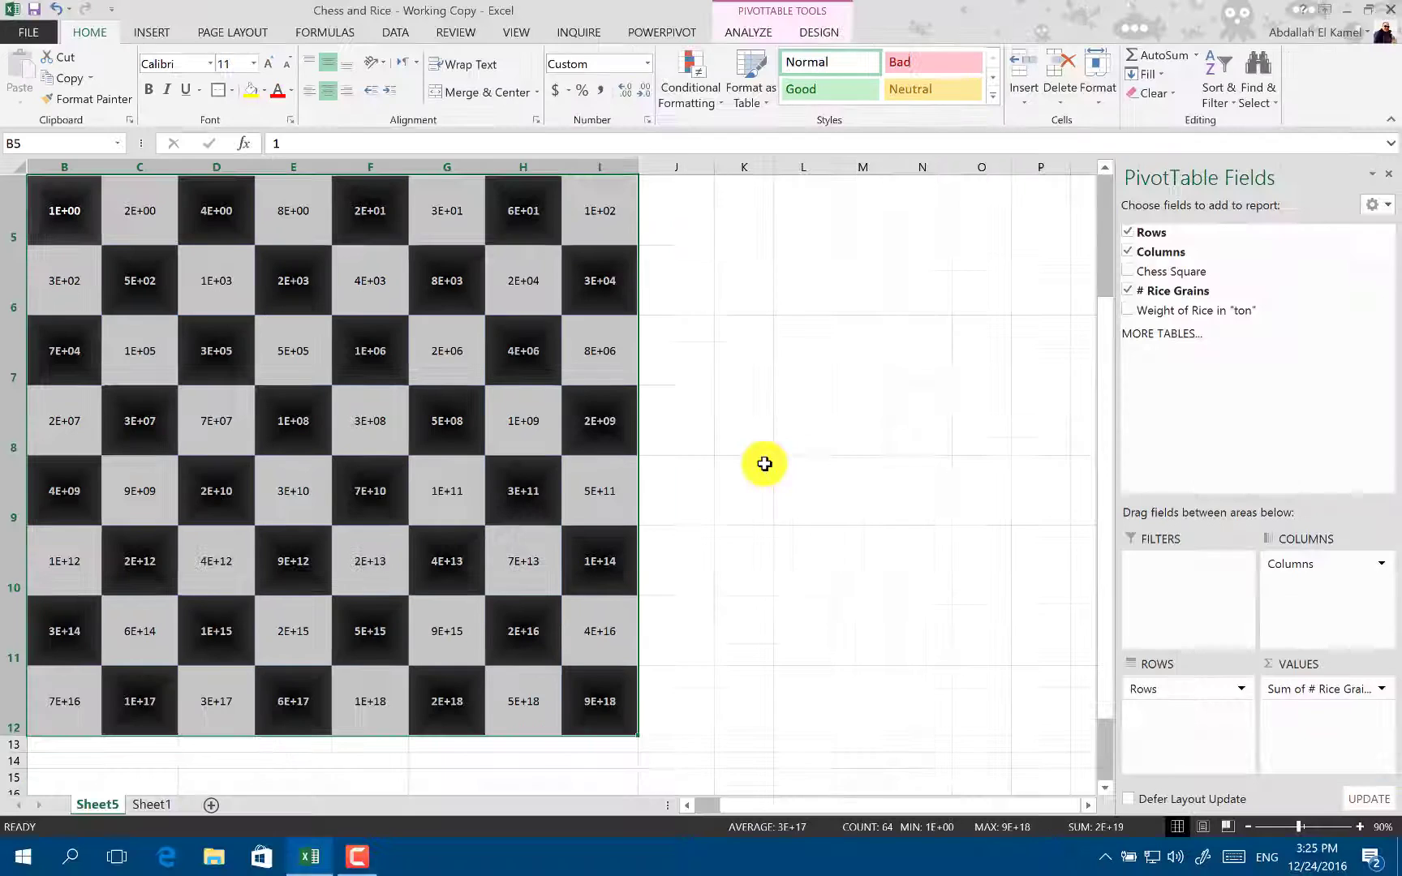
Deselect the chessboard and hide the worksheet gridlines.
left_click(889, 563)
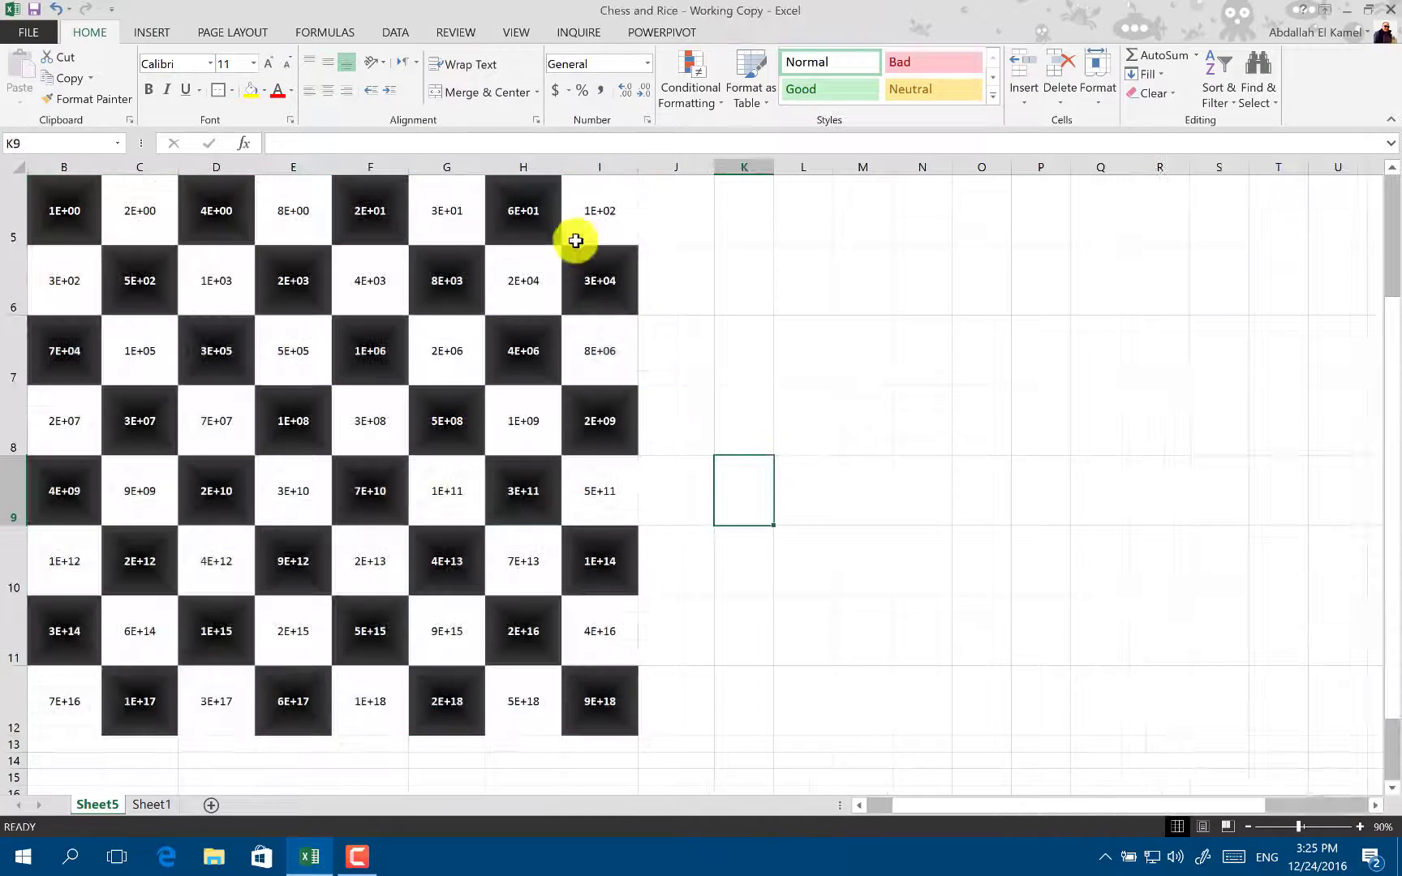
left_click(616, 17)
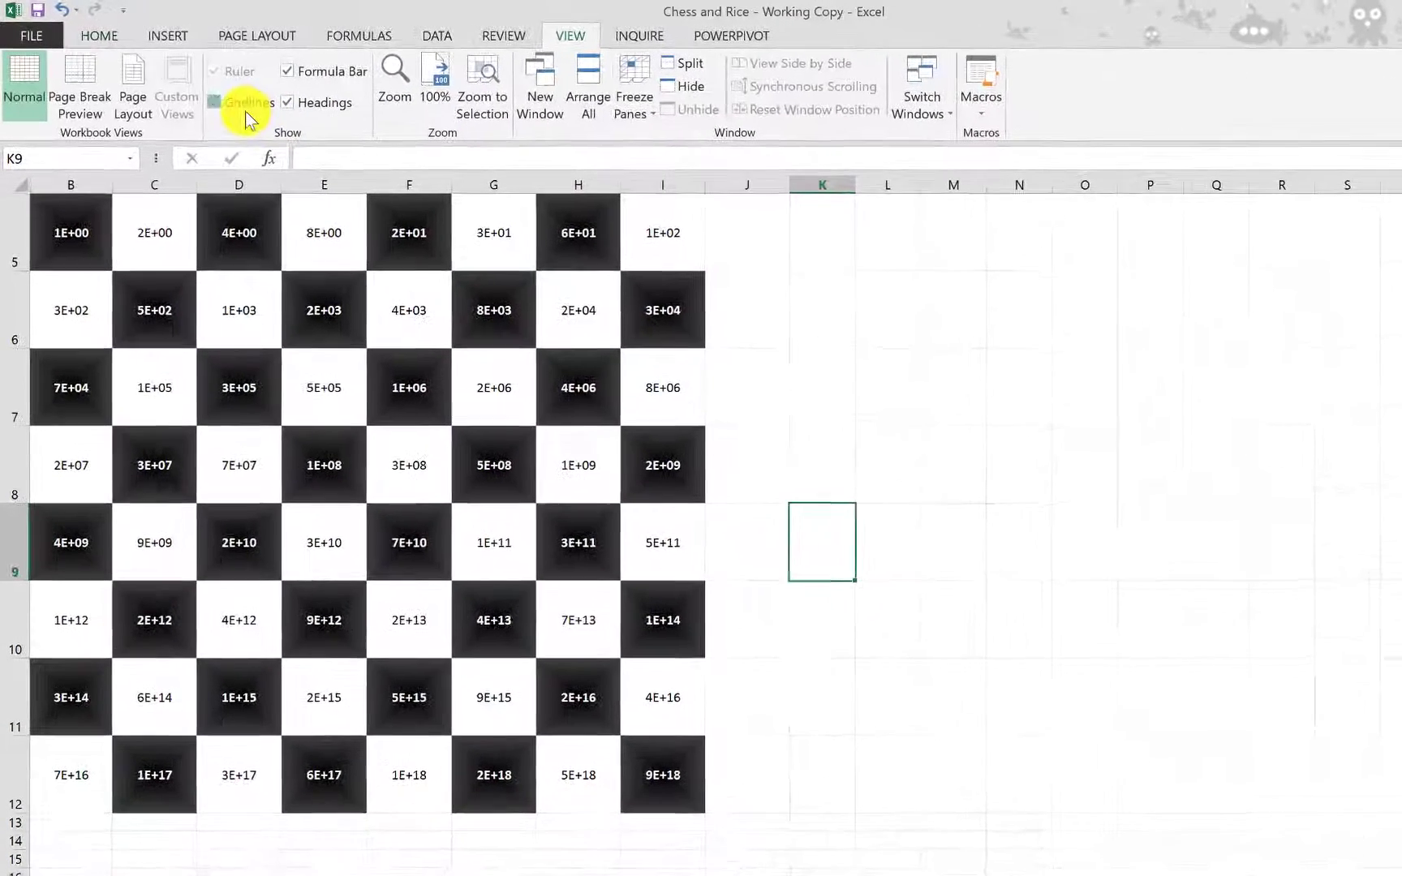
left_click(221, 95)
Add an outside border around the chessboard cells B5:I12, and deselect the range.
left_click_drag(81, 219, 666, 789)
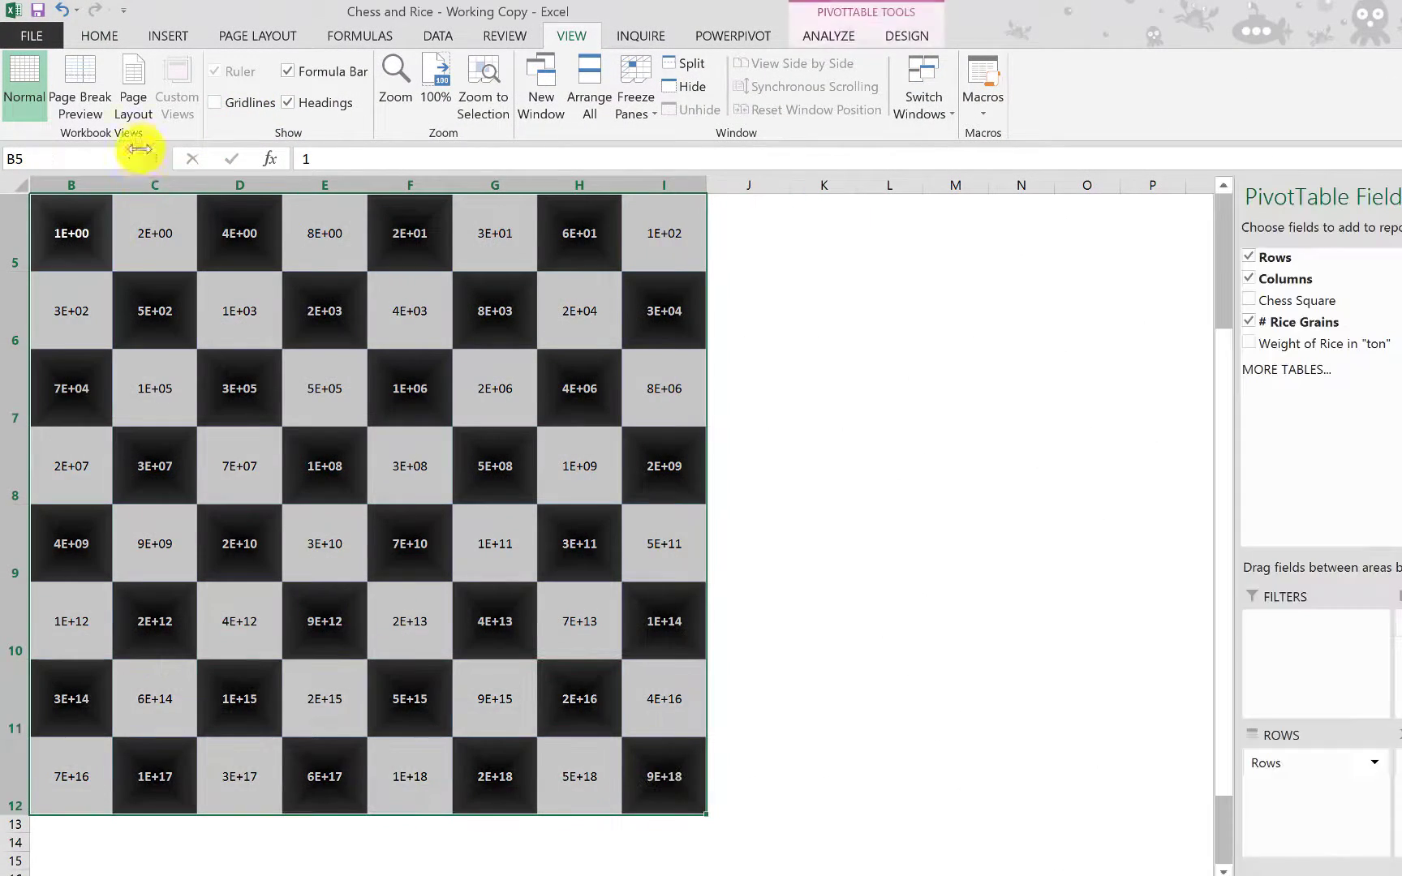
left_click(116, 38)
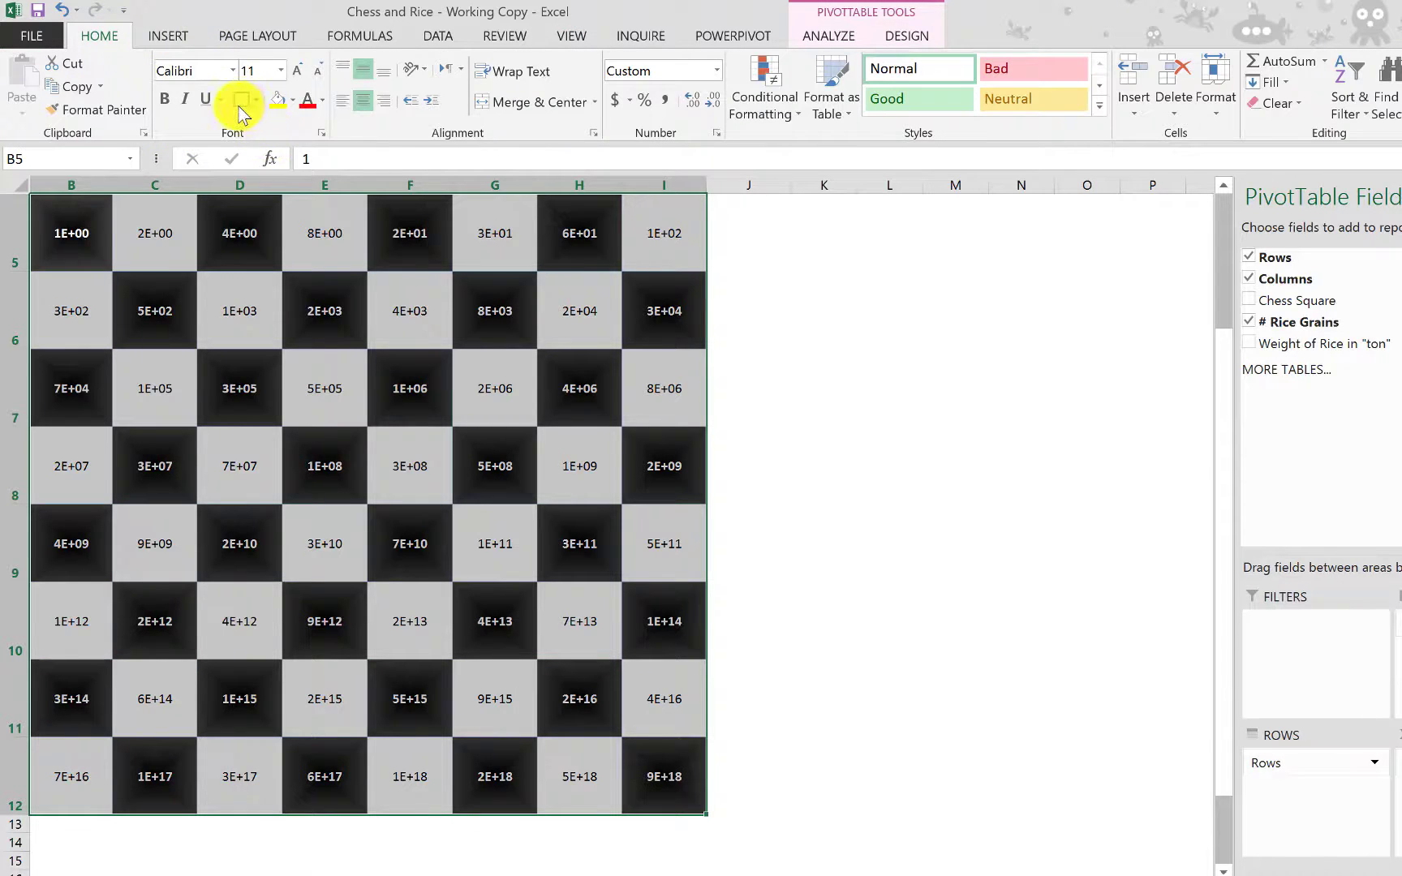
left_click(755, 363)
left_click(1130, 618)
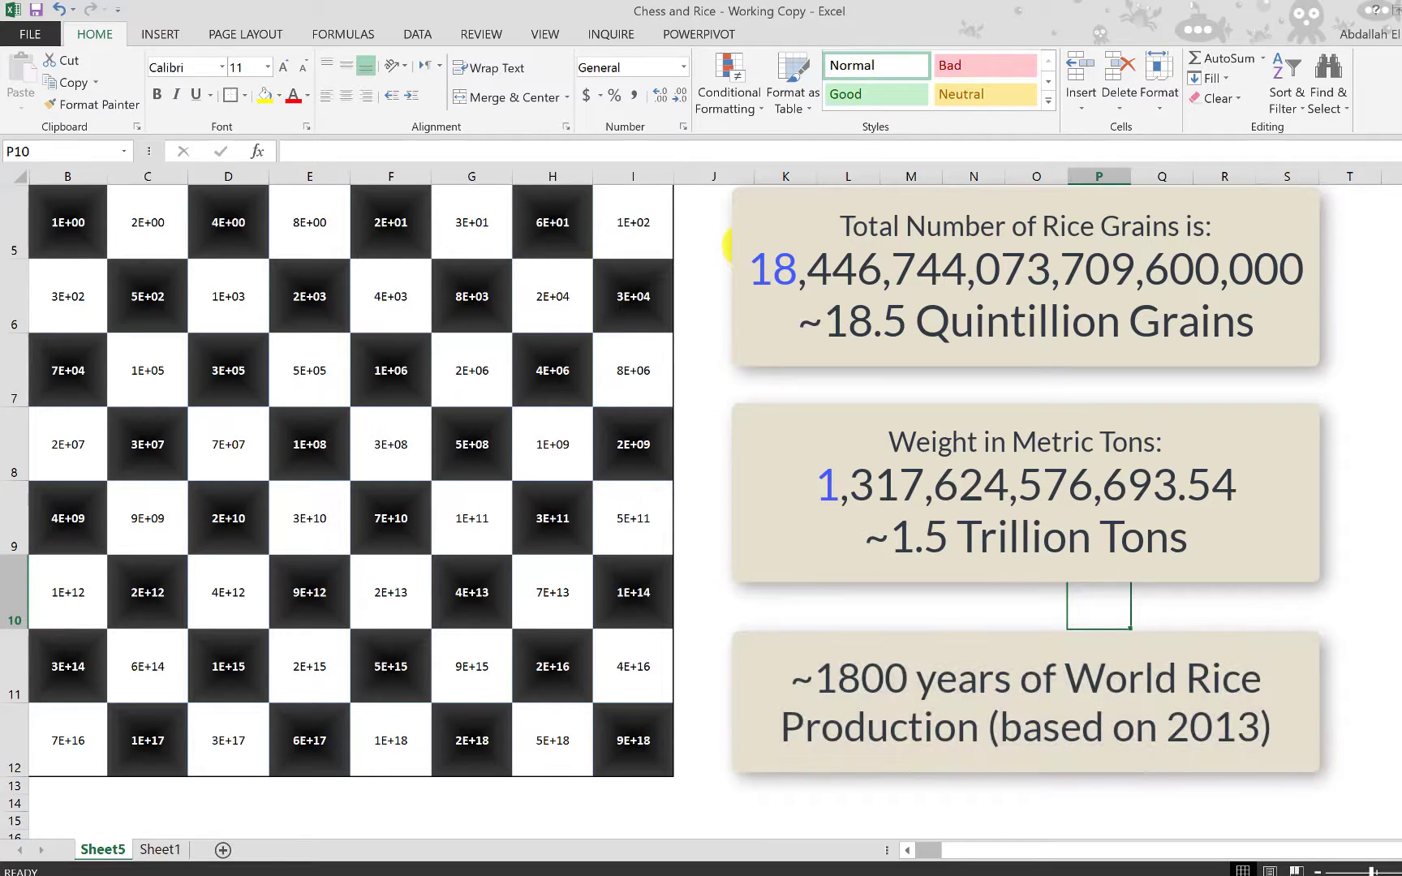
left_click(726, 243)
key("Right")
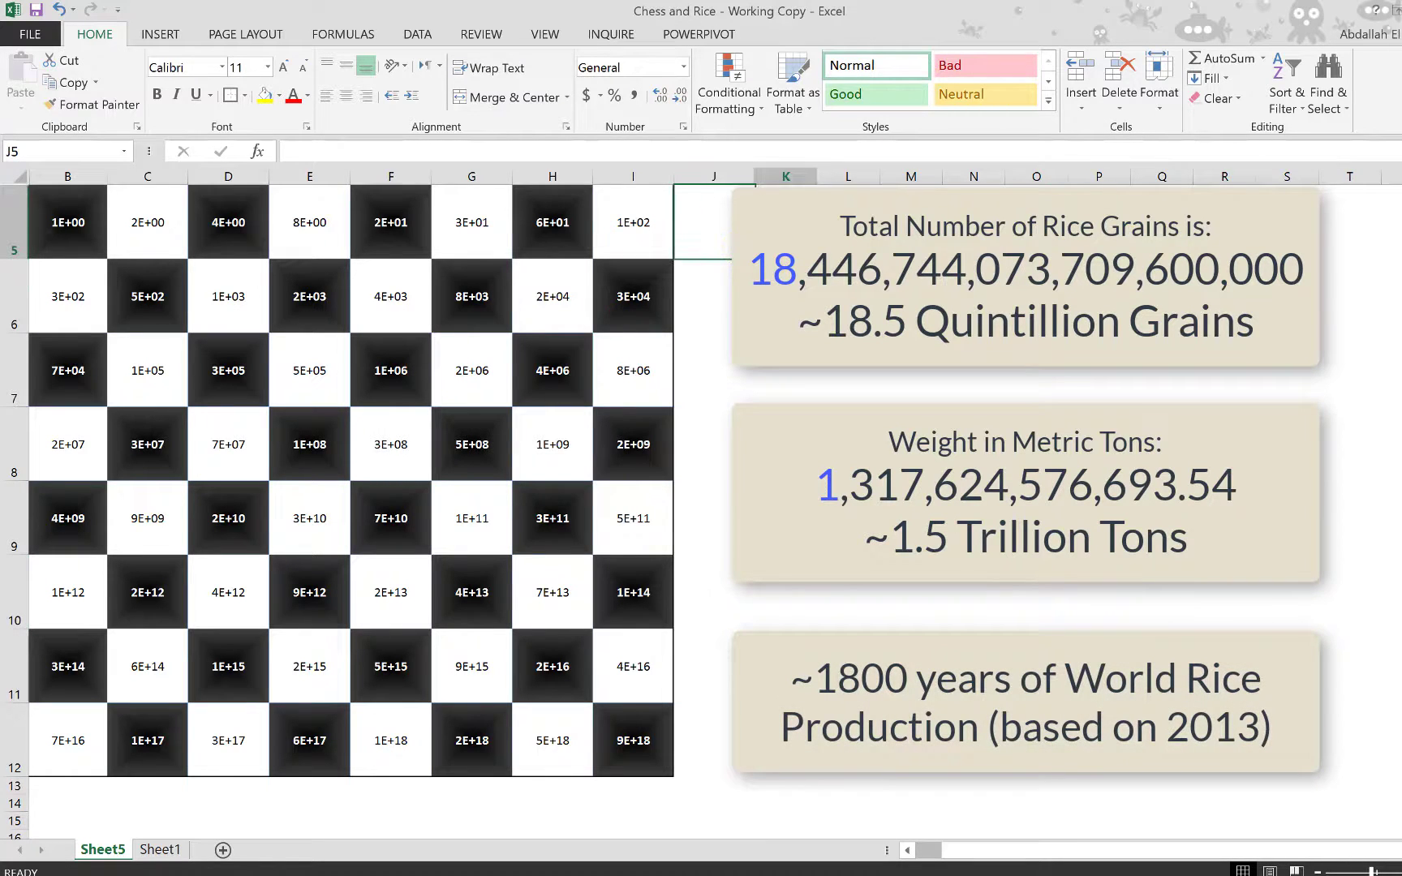